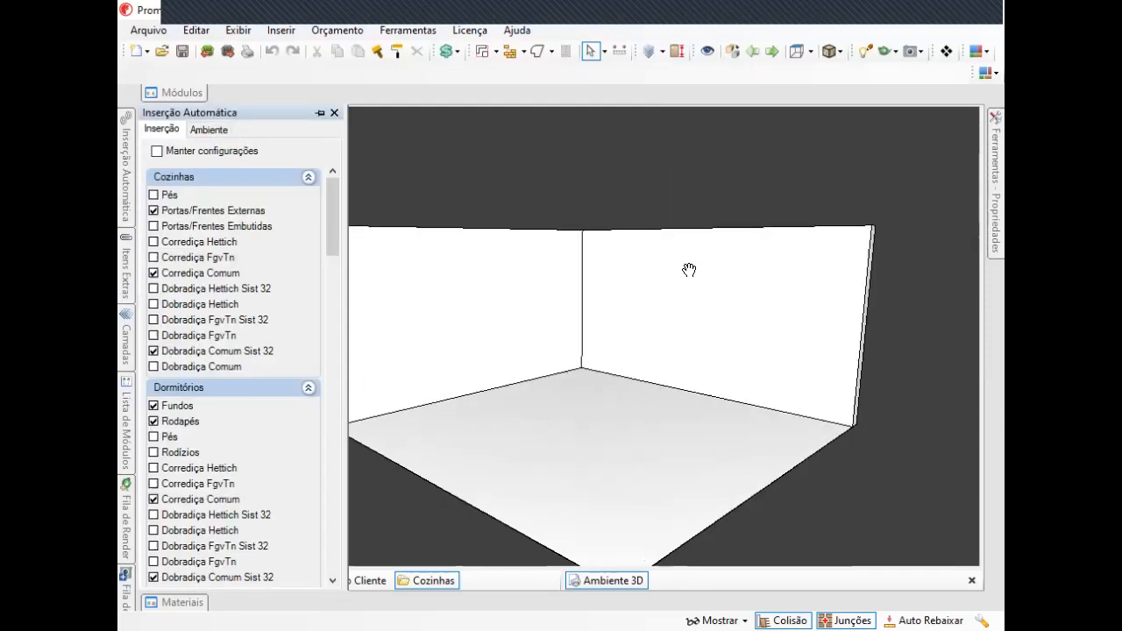
Insert a 'Balcão 2 Portas' 800x700x550 base cabinet from the Cozinhas Balcões modules onto the back wall.
scroll(692, 270, "up", 2)
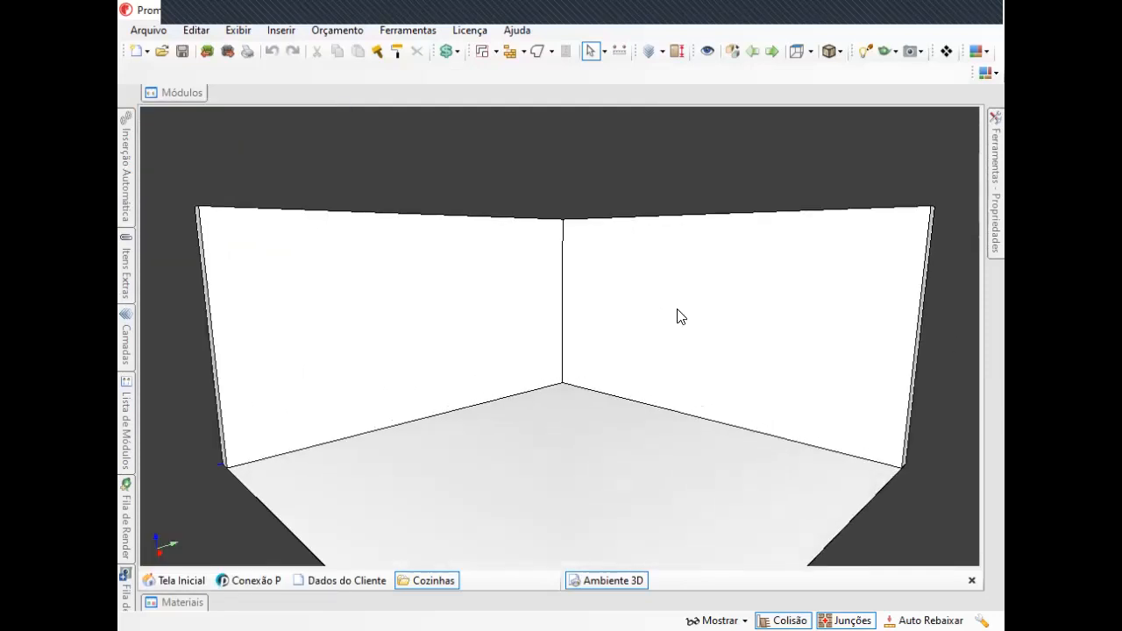
scroll(679, 317, "up", 2)
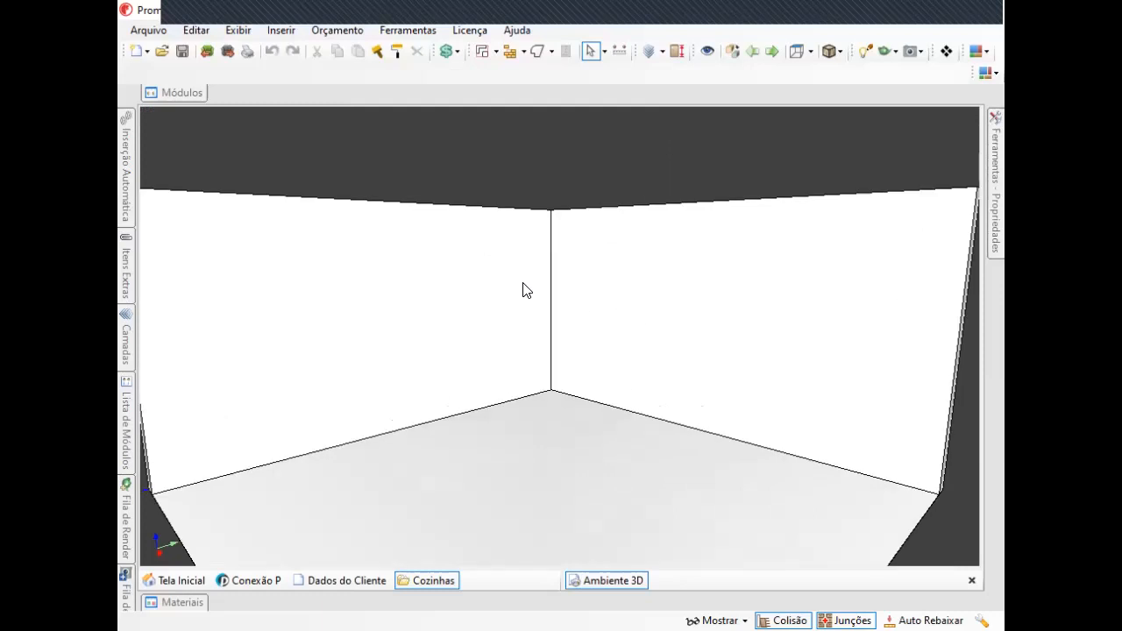
mouse_move(666, 326)
middle_mouse_down()
mouse_move(664, 356)
mouse_move(668, 338)
middle_mouse_up()
scroll(668, 339, "up", 2)
mouse_move(996, 162)
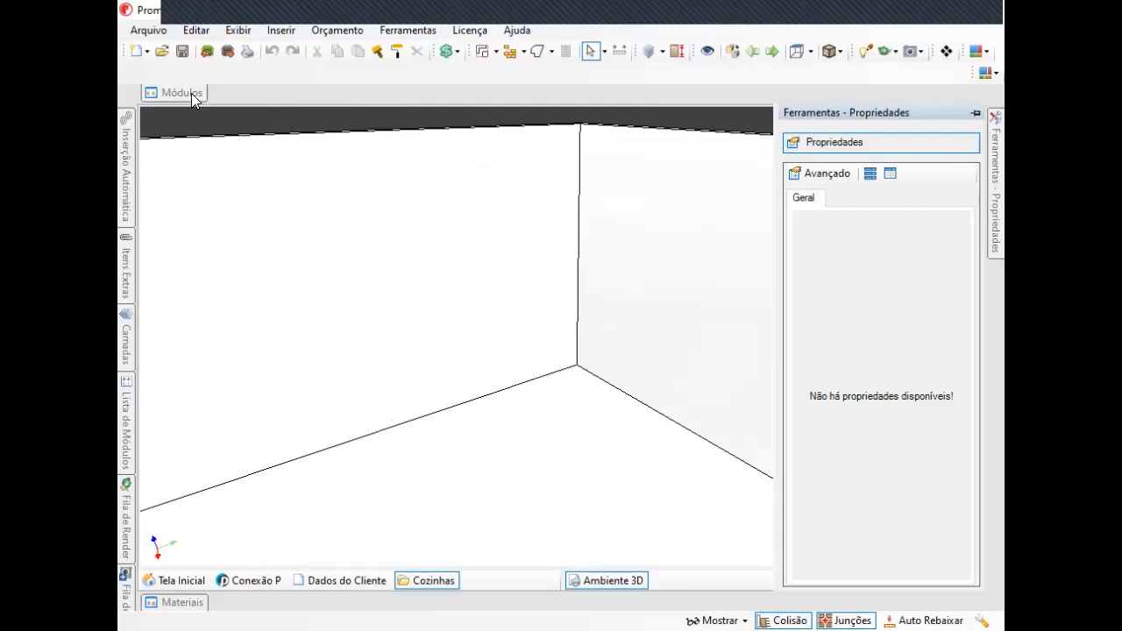
mouse_move(191, 93)
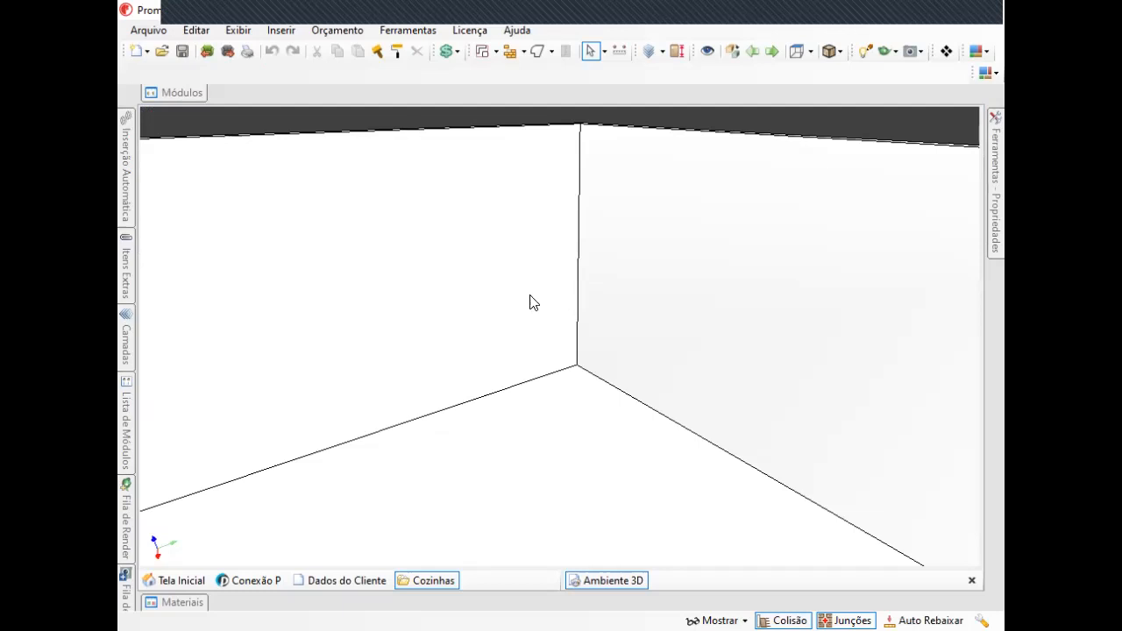
key("space")
key("space")
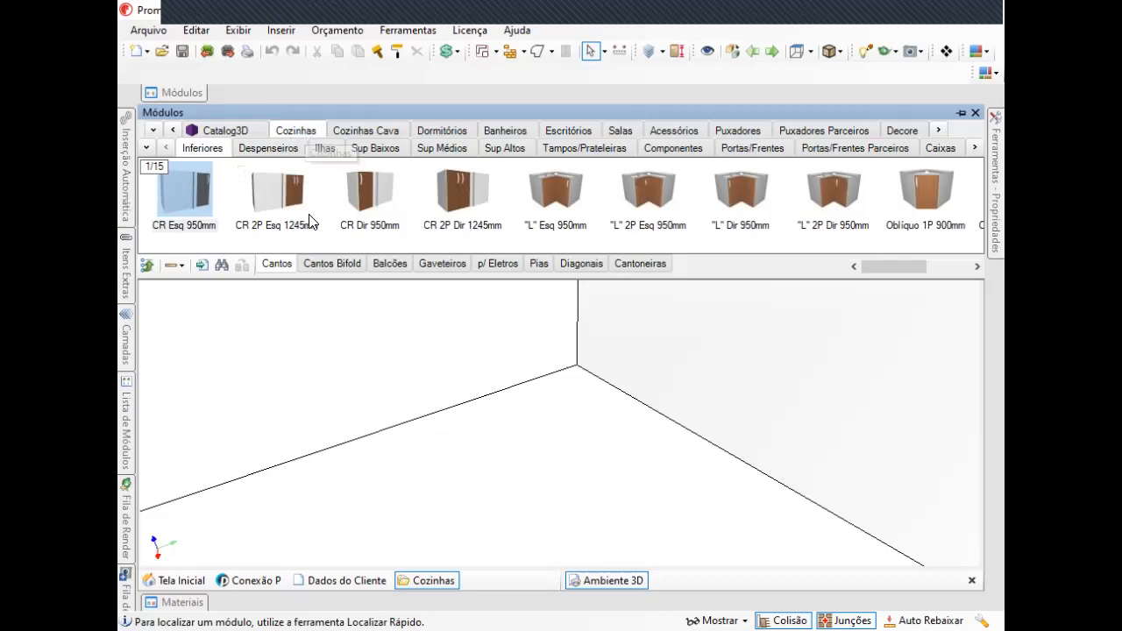
left_click(393, 264)
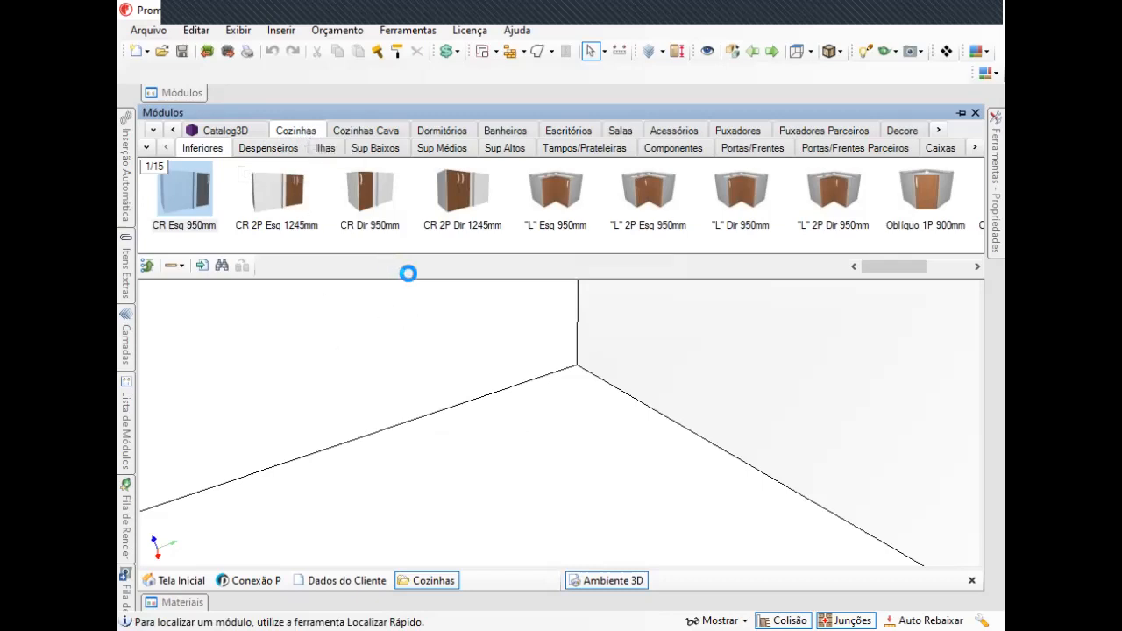
left_click_drag(926, 197, 342, 390)
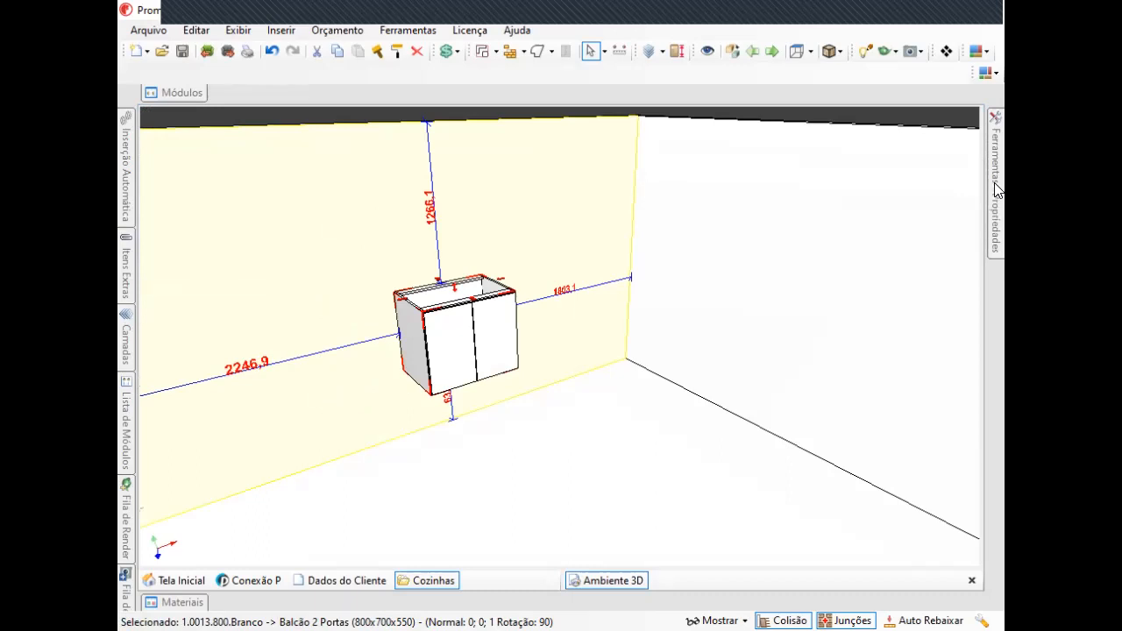
Open the Arranjo tool for the cabinet and set the X repetitions to 2.
mouse_move(998, 191)
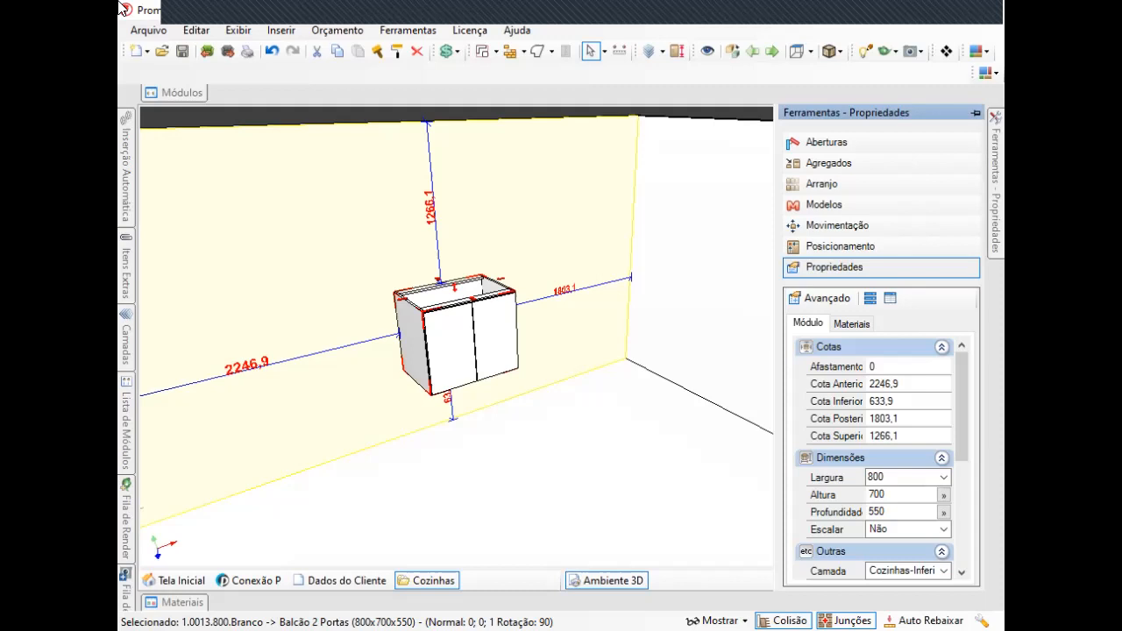
left_click(845, 182)
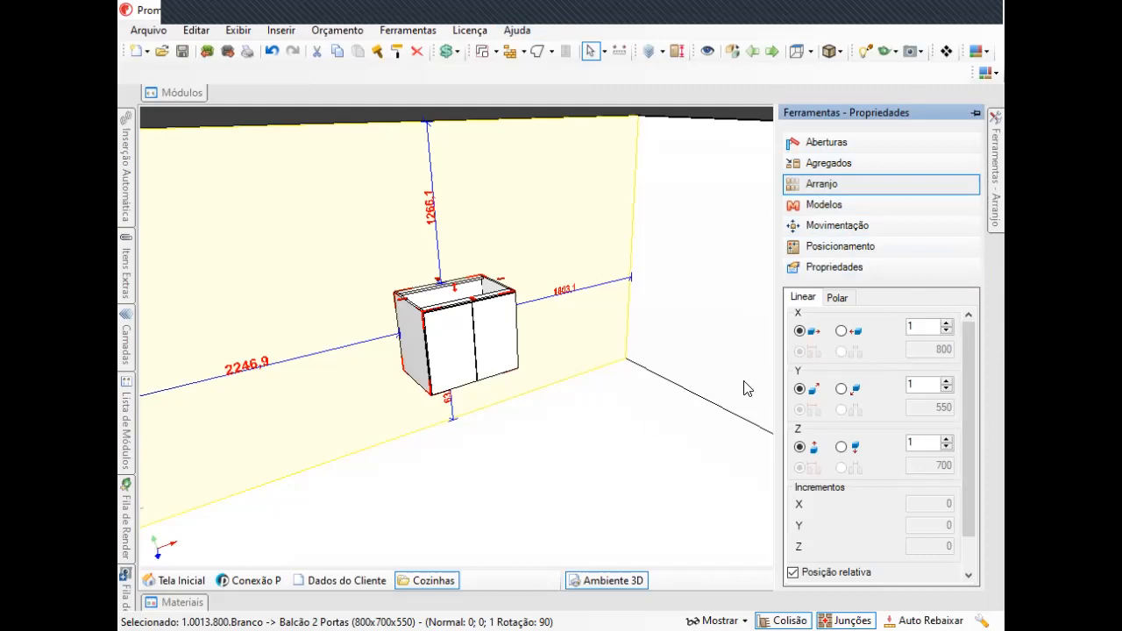
left_click(946, 324)
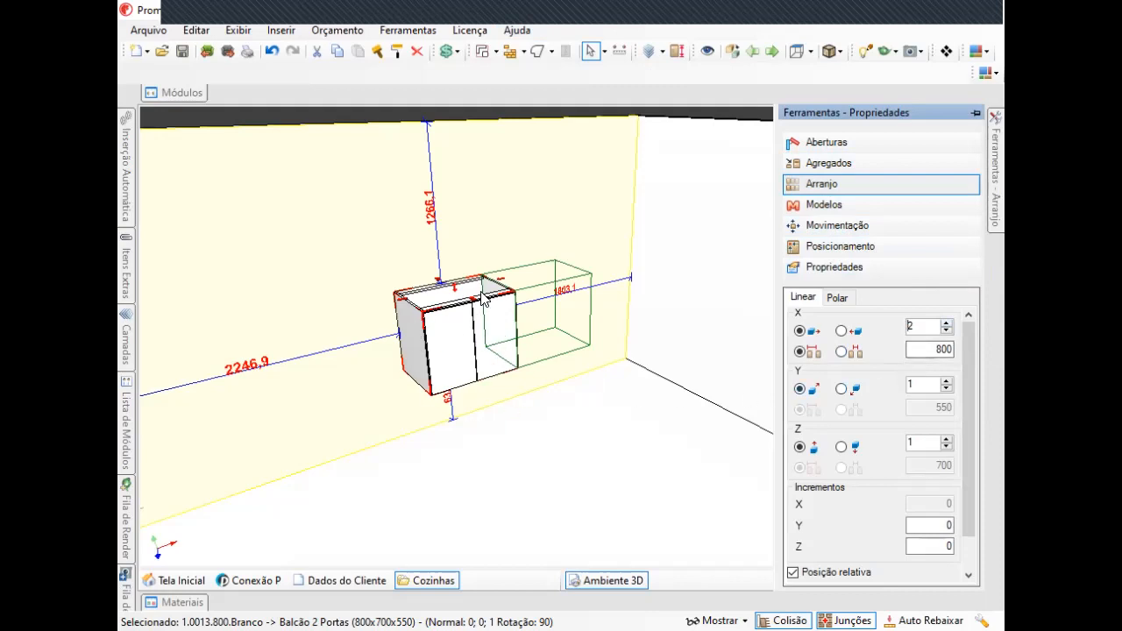
Examine the arrangement preview from different angles and the Polar arrangement options before returning to Linear.
scroll(478, 360, "up", 4)
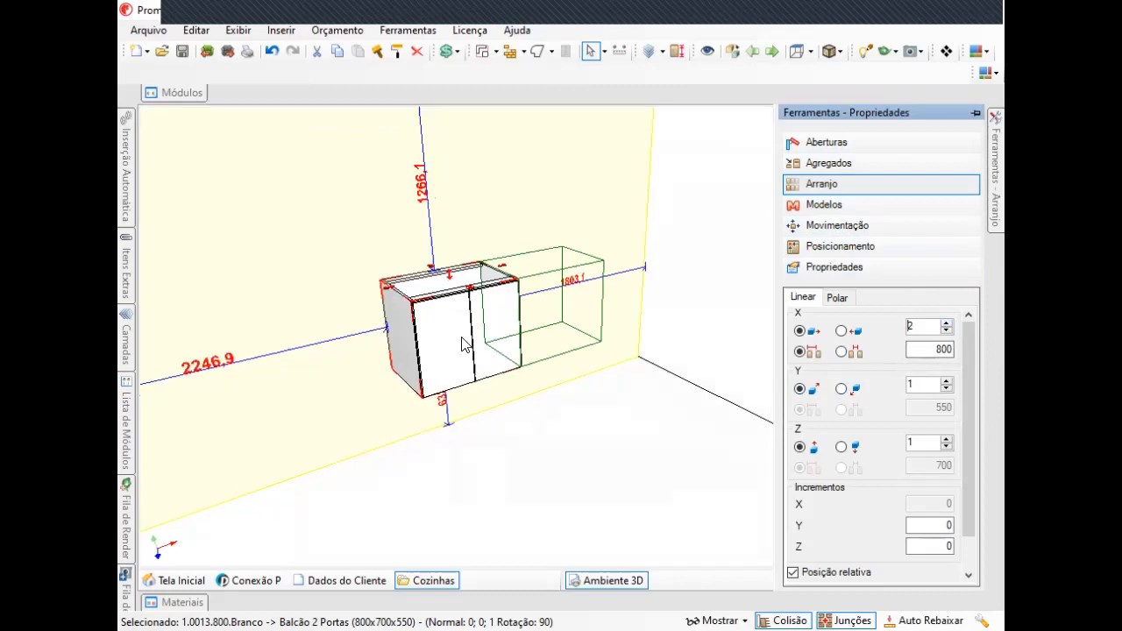
scroll(473, 331, "down", 5)
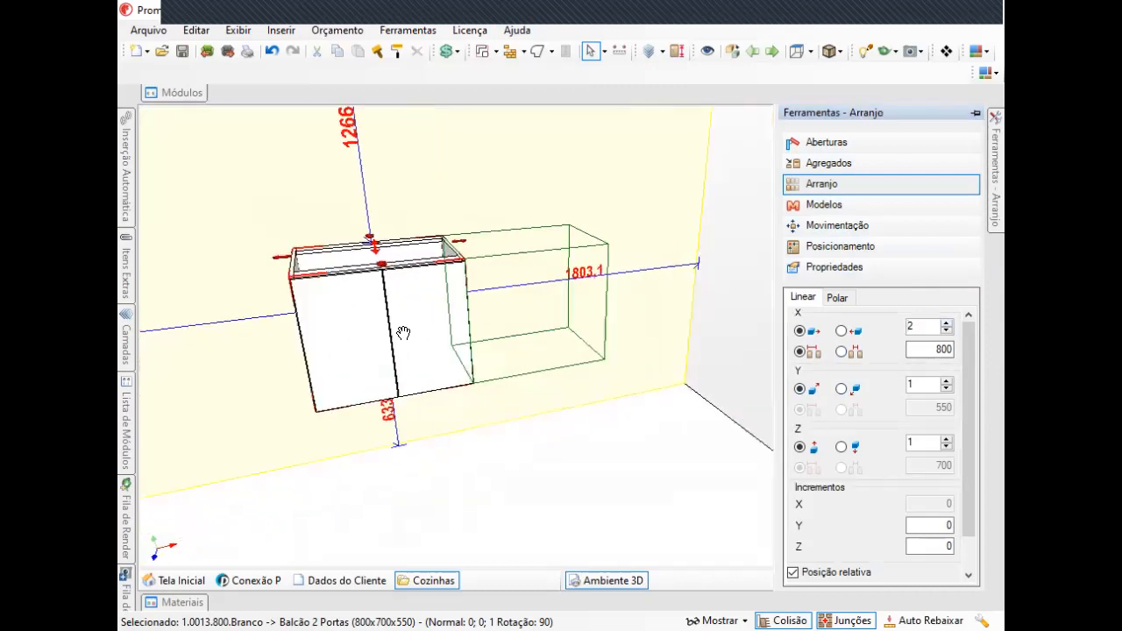
middle_click_drag(417, 310, 566, 333)
middle_click_drag(484, 357, 529, 395)
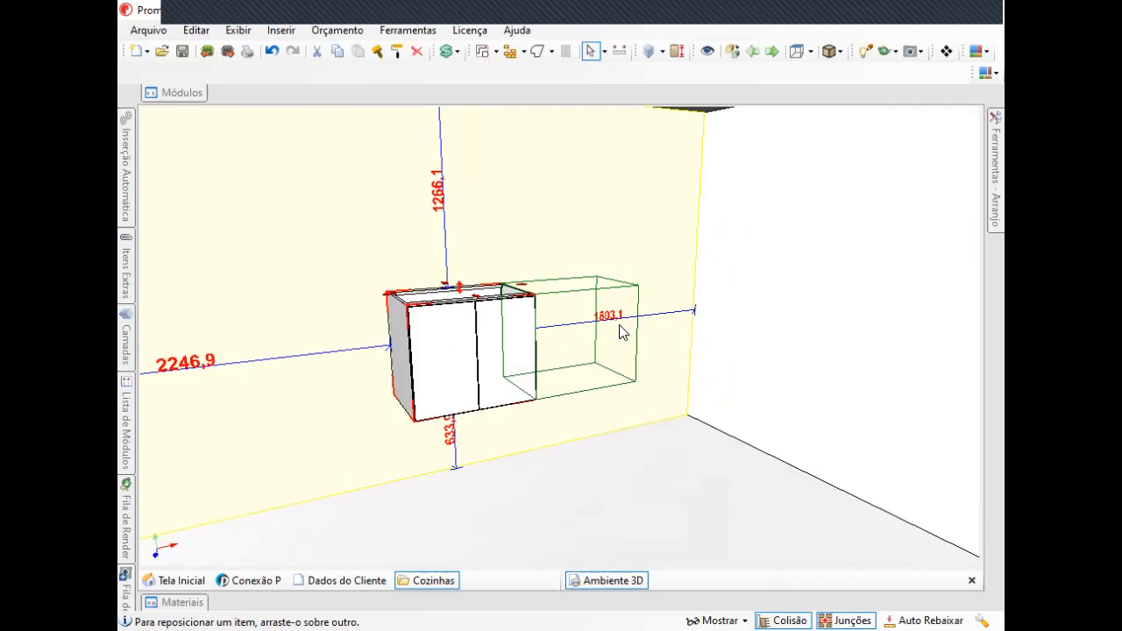
middle_click_drag(570, 315, 502, 321)
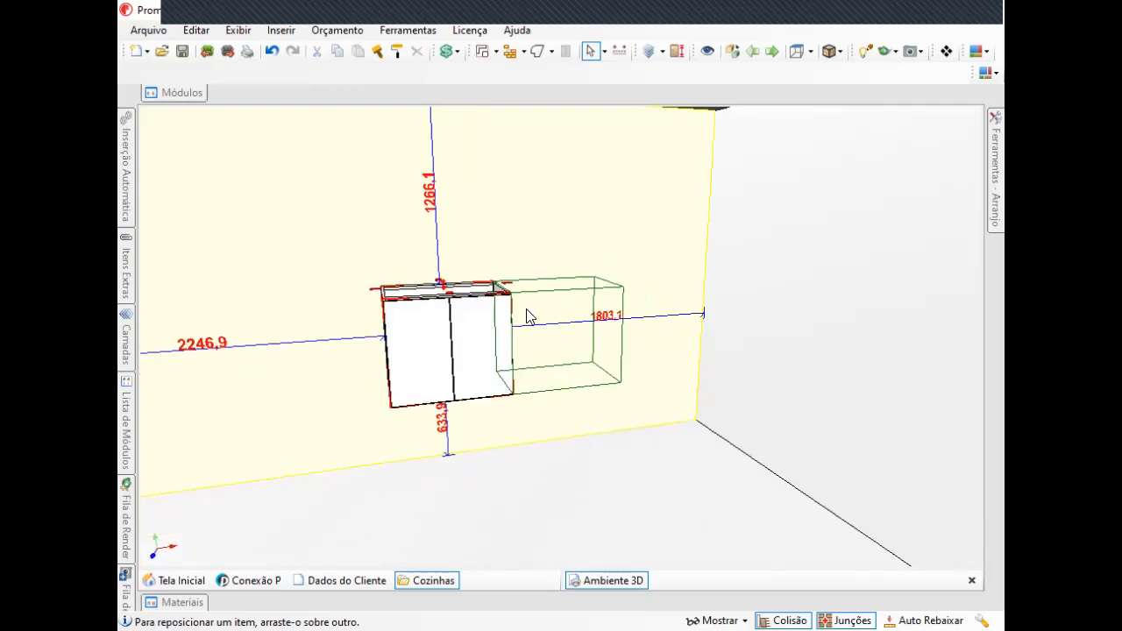
mouse_move(1002, 152)
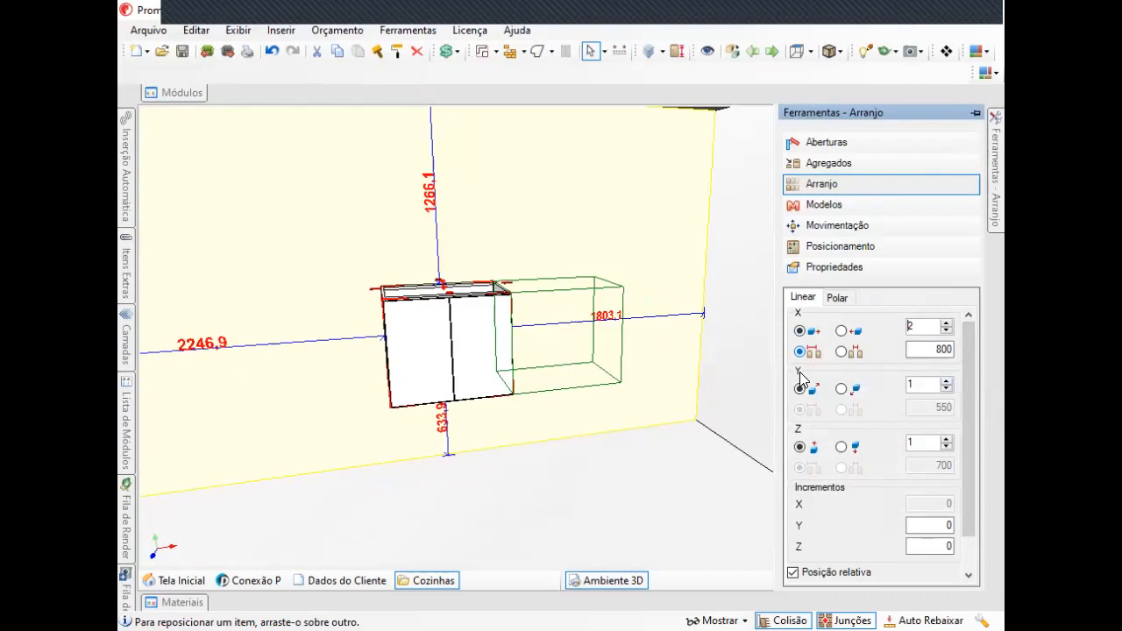
left_click(836, 297)
left_click(896, 356)
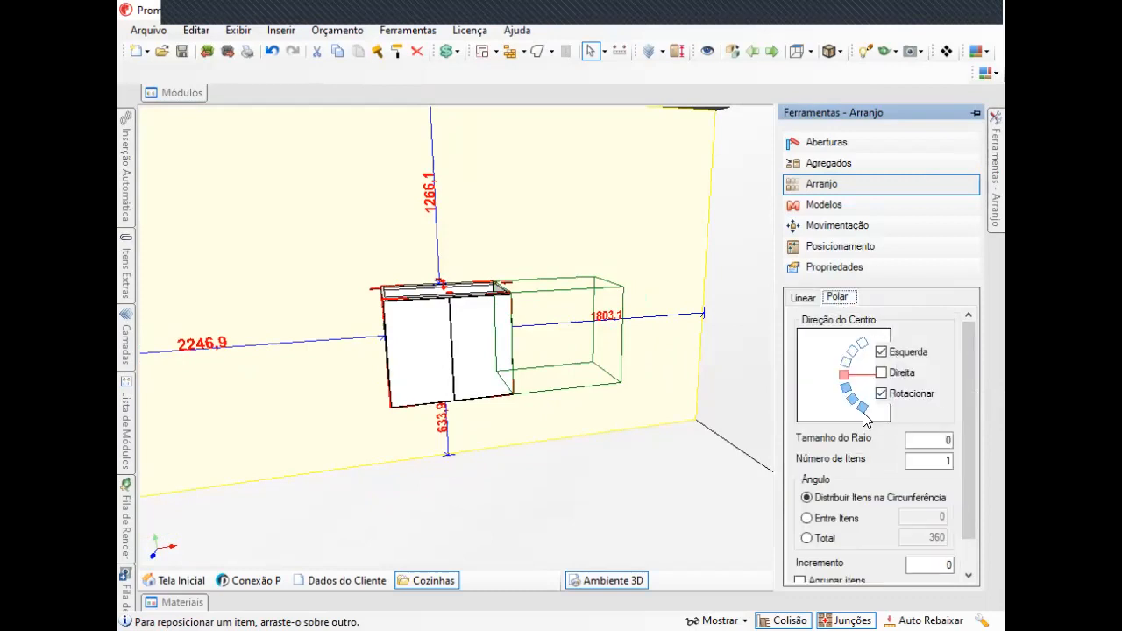
left_click(805, 298)
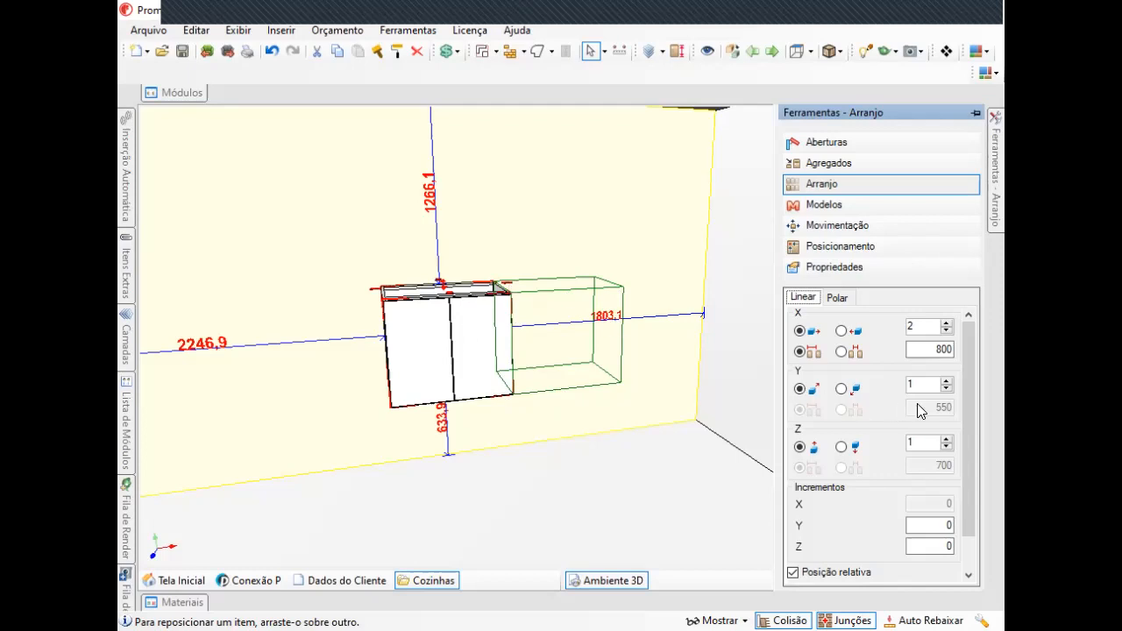
Set the Y repetitions of the arrangement to 2.
left_click(946, 381)
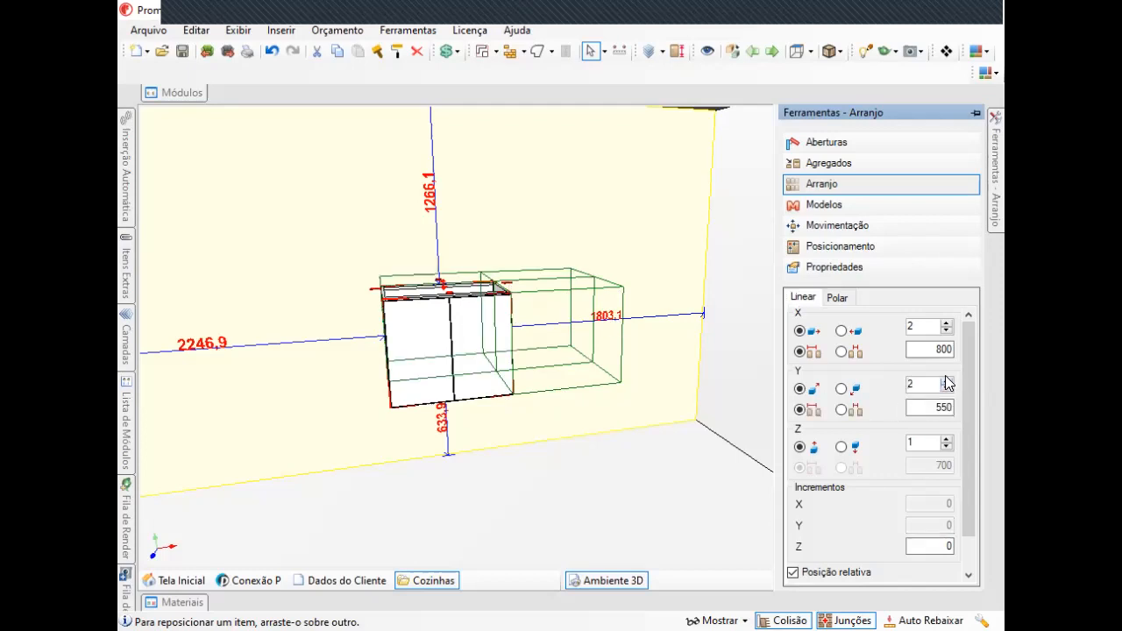
right_click_drag(516, 321, 649, 429)
scroll(536, 351, "down", 2)
middle_click_drag(536, 351, 337, 349)
right_click_drag(414, 340, 307, 337)
right_click_drag(841, 290, 626, 281)
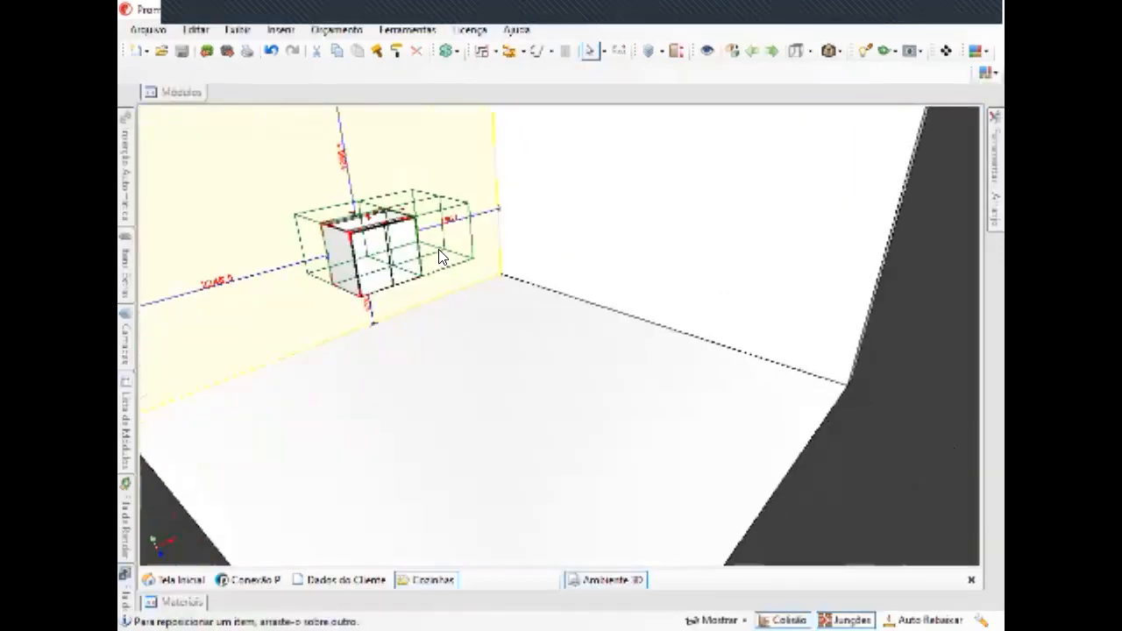
middle_click_drag(393, 263, 603, 317)
right_click_drag(636, 307, 412, 298)
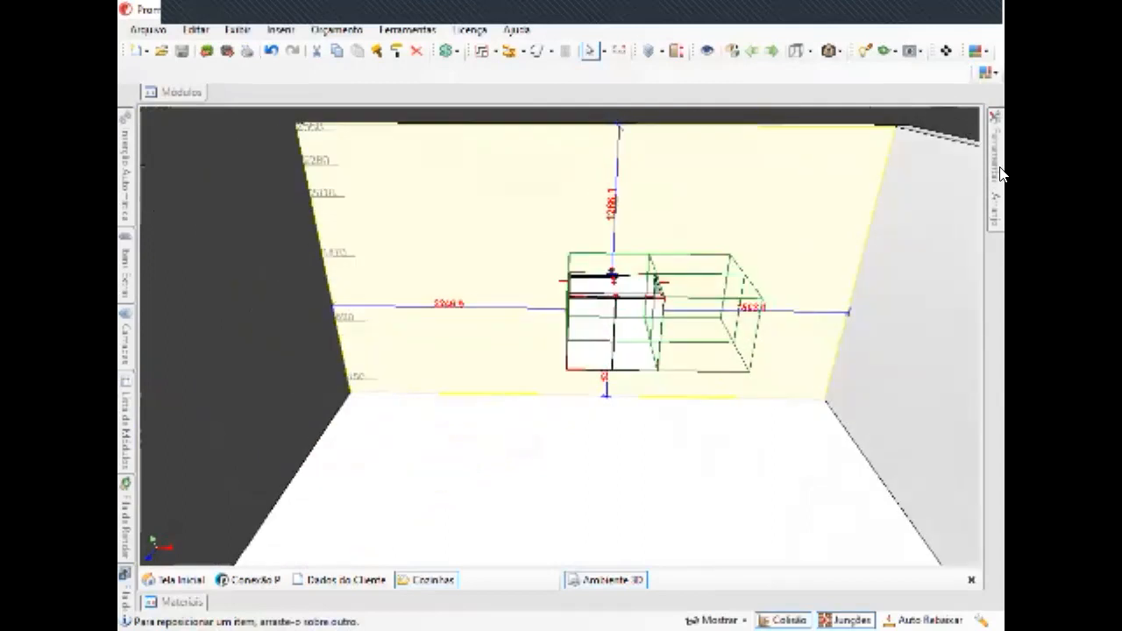
Switch the X spacing to gap mode and set the X gap to 200.
mouse_move(998, 171)
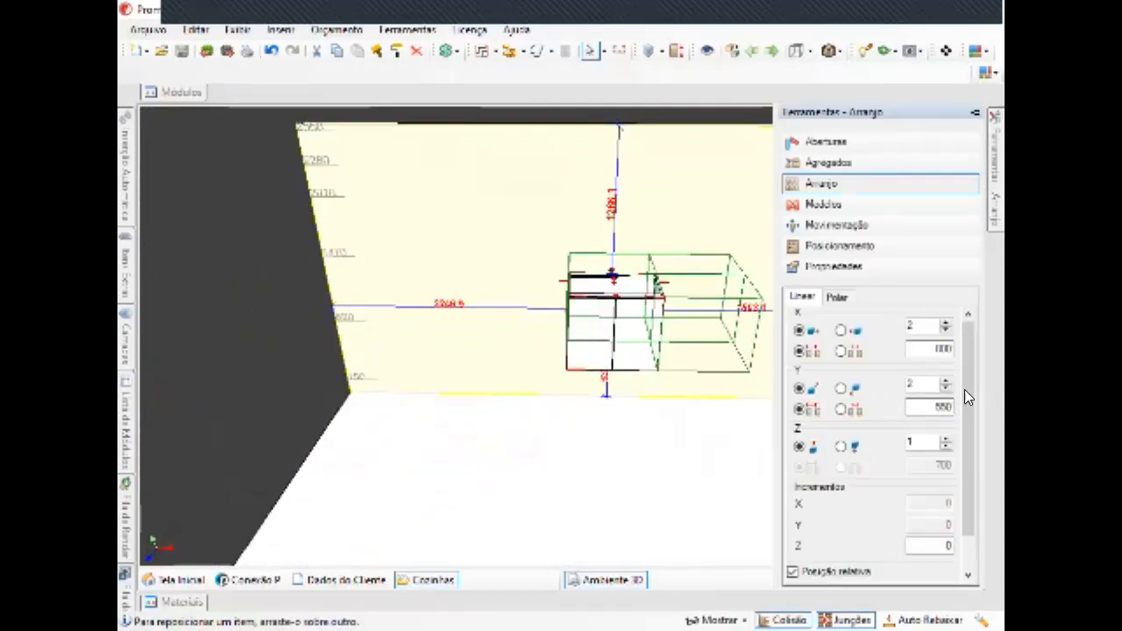
left_click(842, 352)
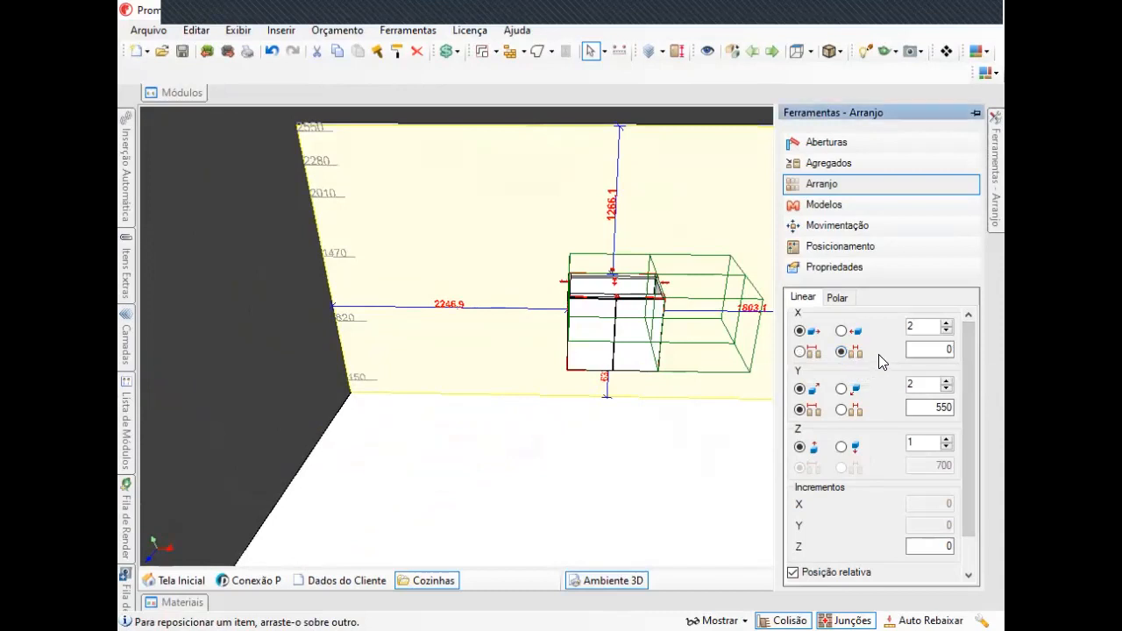
left_click(927, 349)
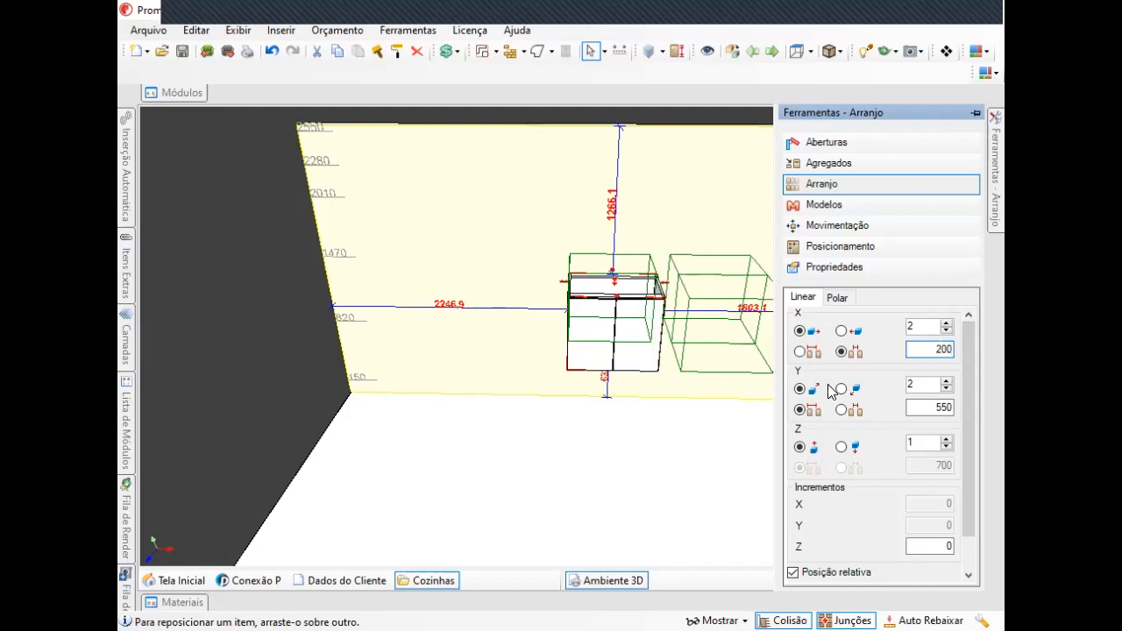
Set the Z repetitions to 2 with gap spacing of 100.
middle_click_drag(635, 352, 574, 289)
scroll(635, 318, "up", 1)
scroll(606, 288, "up", 2)
mouse_move(996, 215)
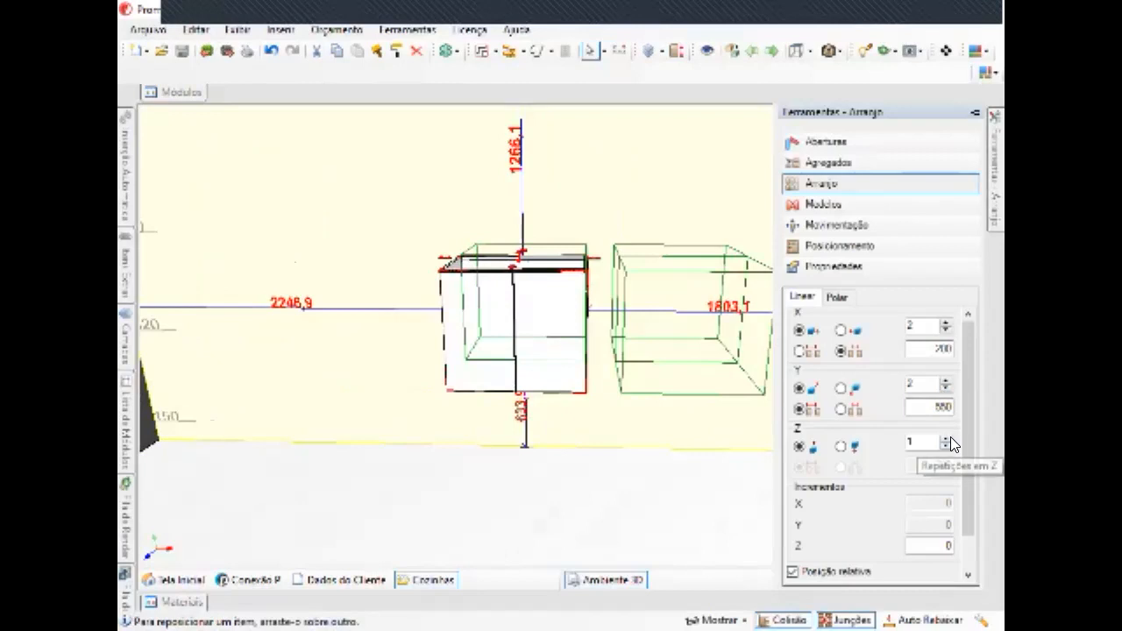
left_click(951, 437)
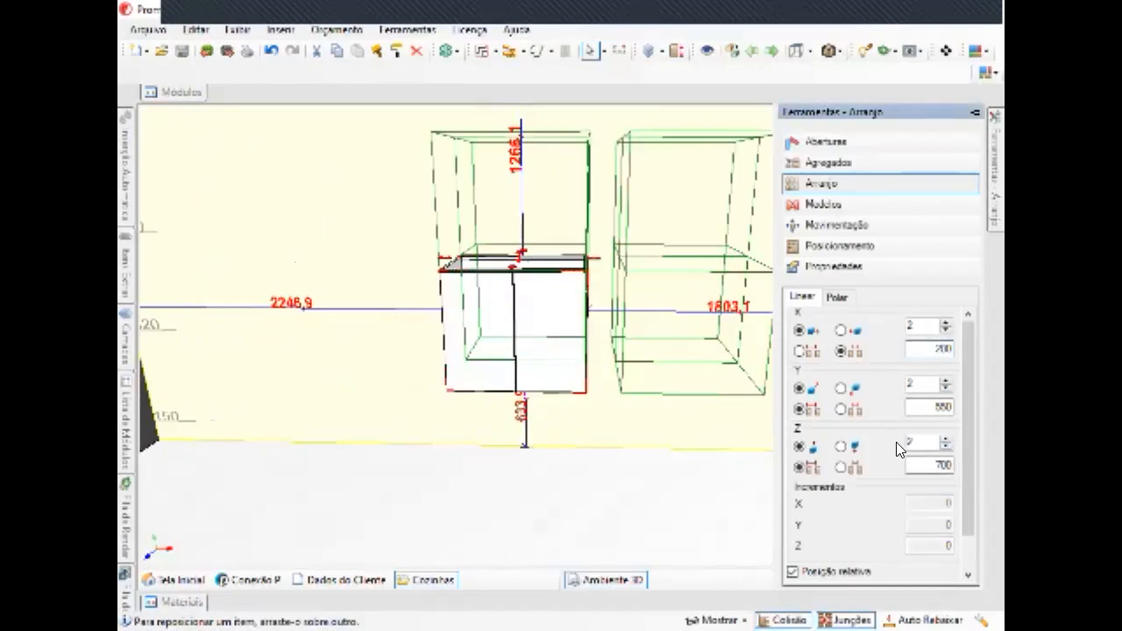
left_click(842, 468)
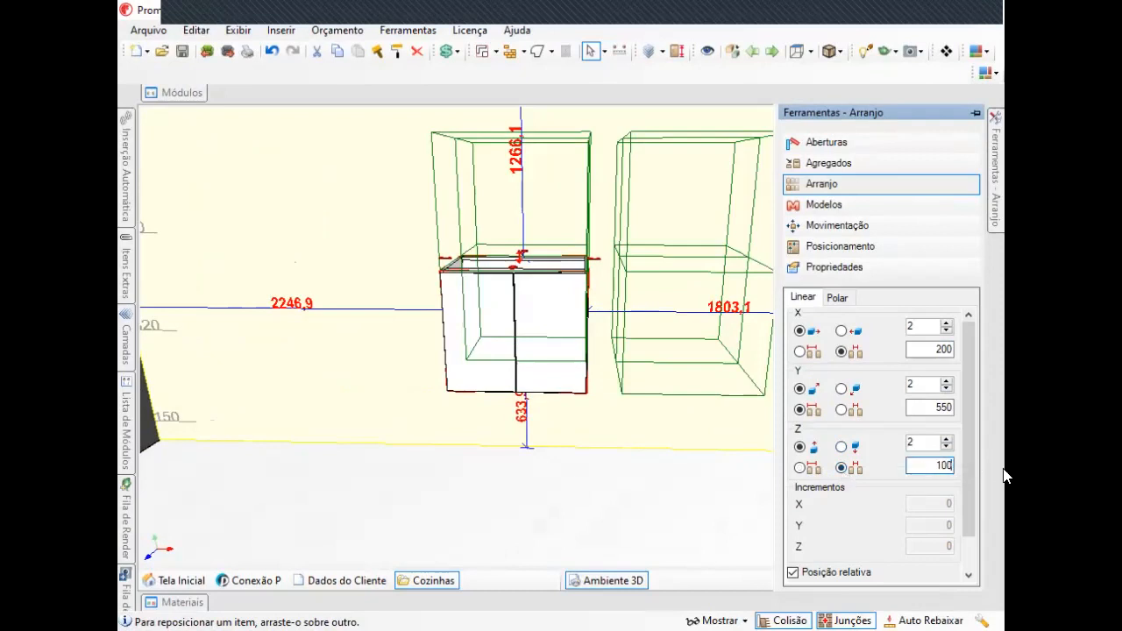
Orbit around the arrangement preview to inspect the repeated cabinets and review the remaining arrangement options.
middle_click_drag(633, 312, 600, 361)
middle_click_drag(592, 306, 672, 314)
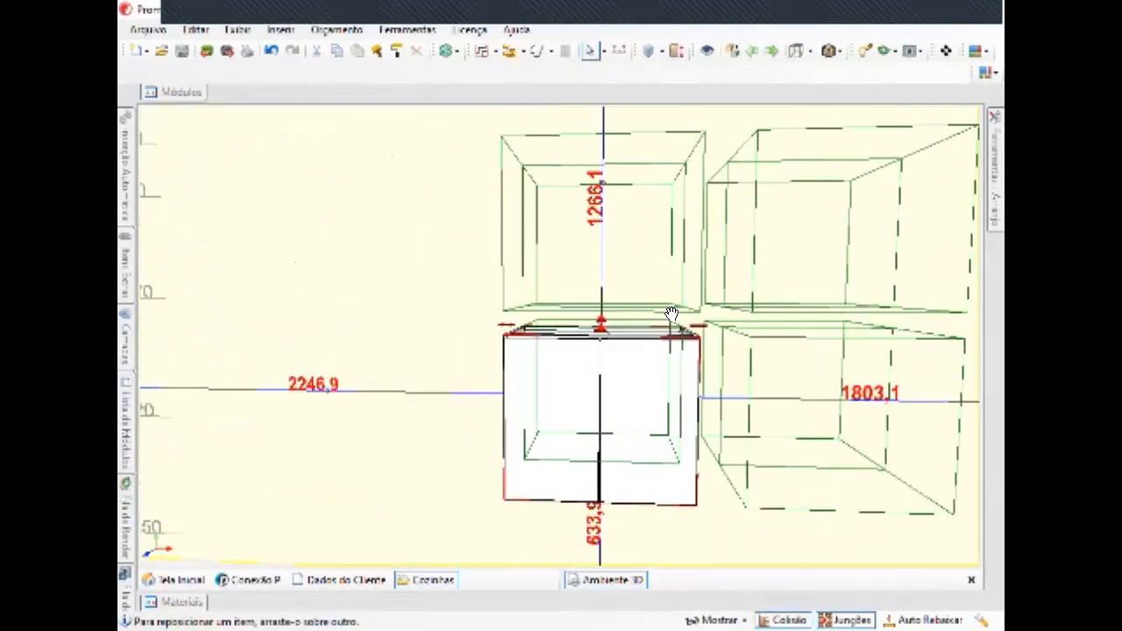
middle_click_drag(796, 311, 728, 342)
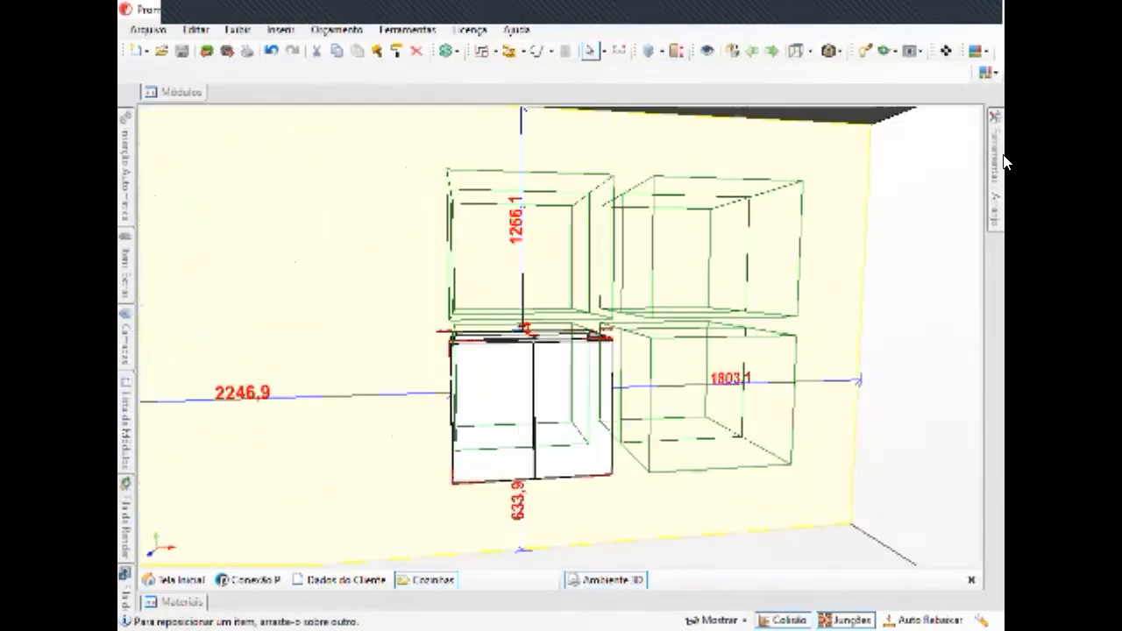
mouse_move(997, 147)
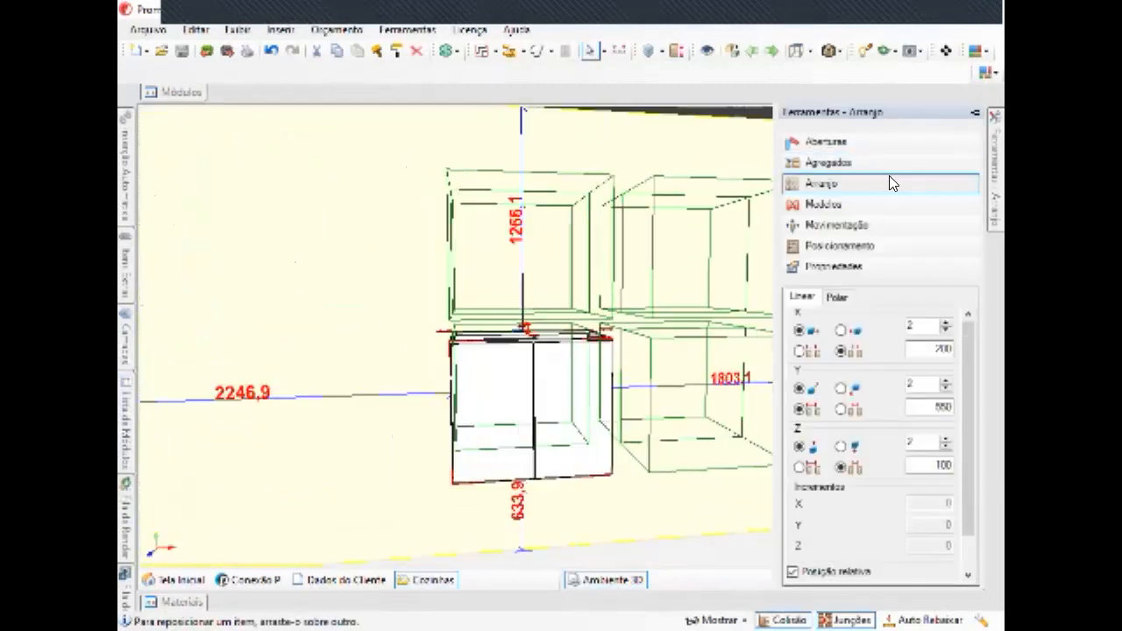
middle_click_drag(690, 353, 765, 355)
mouse_move(1004, 168)
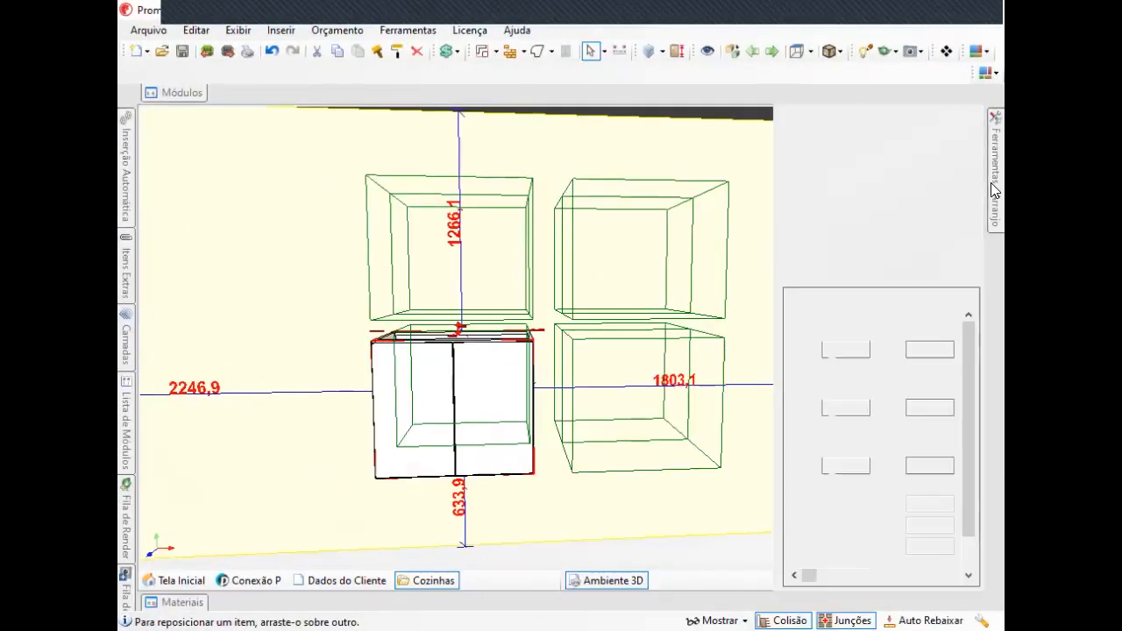
middle_click_drag(722, 296, 613, 336)
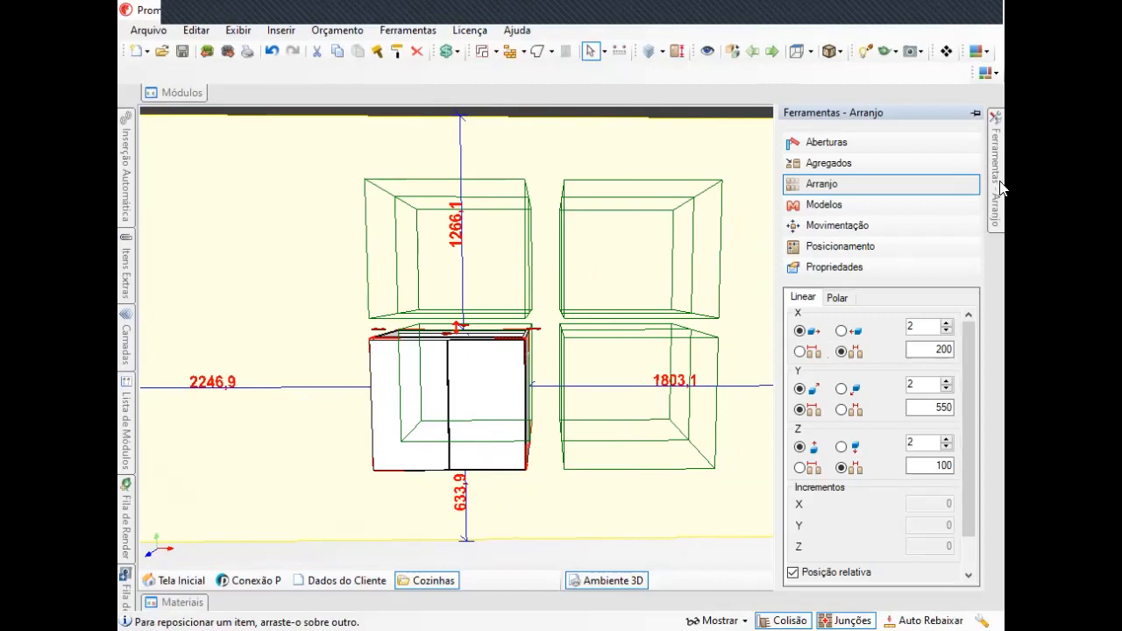
middle_click_drag(501, 371, 543, 367)
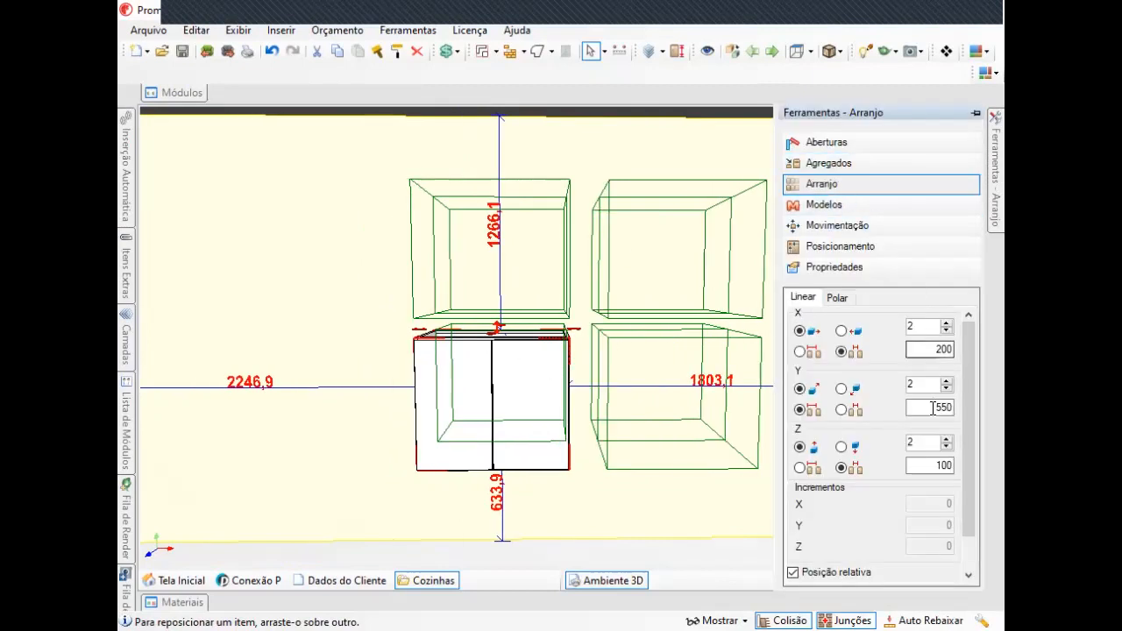
middle_click_drag(508, 398, 517, 307)
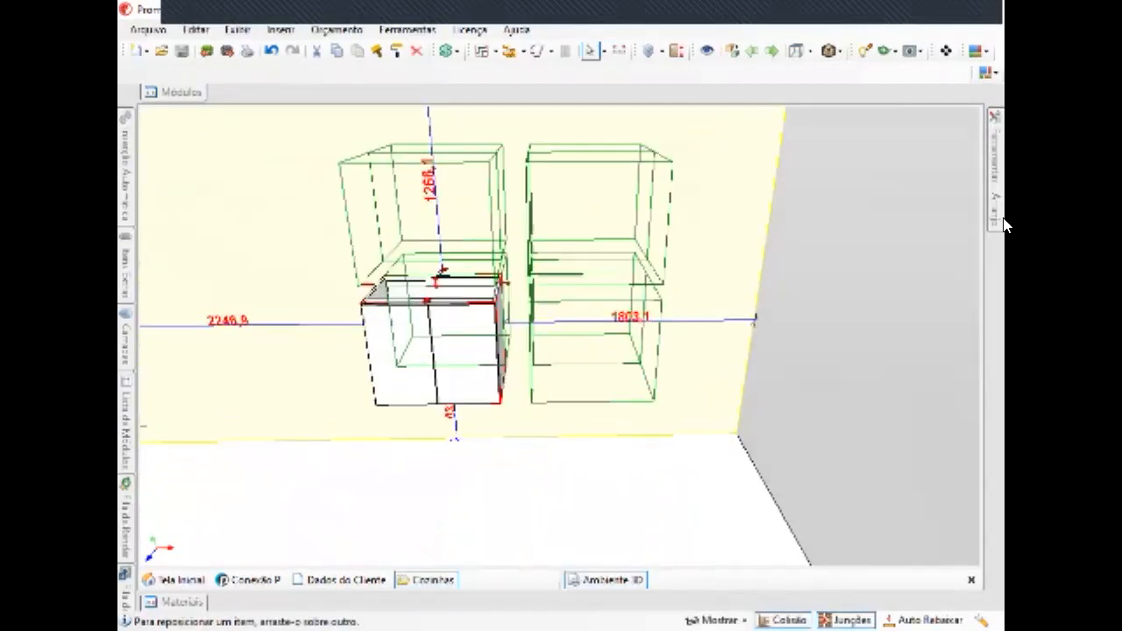
mouse_move(998, 158)
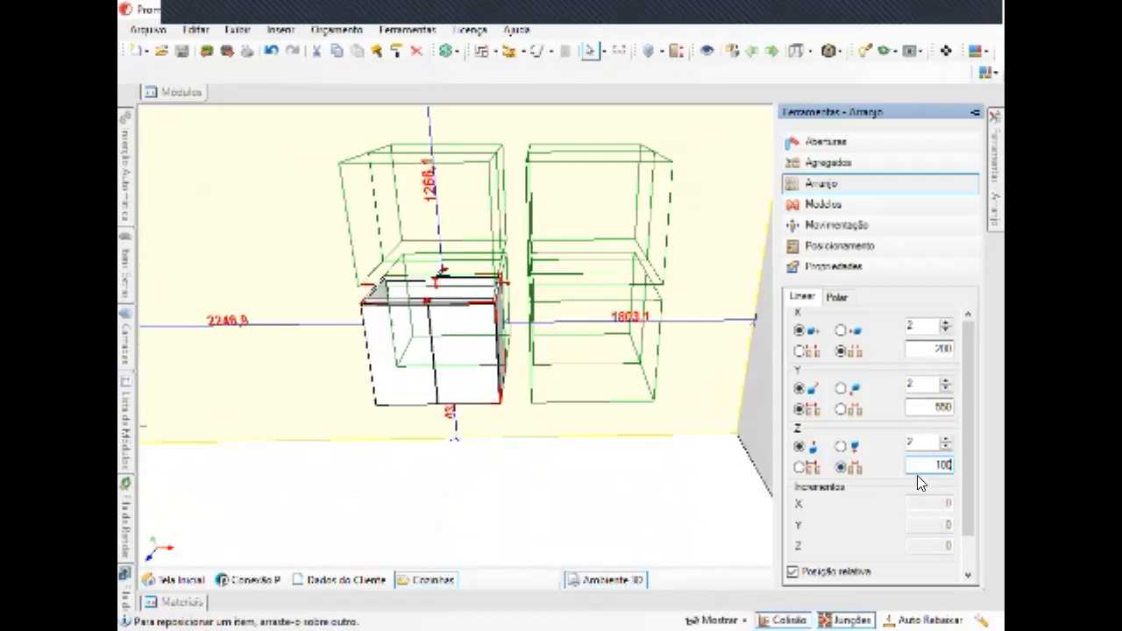
scroll(929, 509, "down", 2)
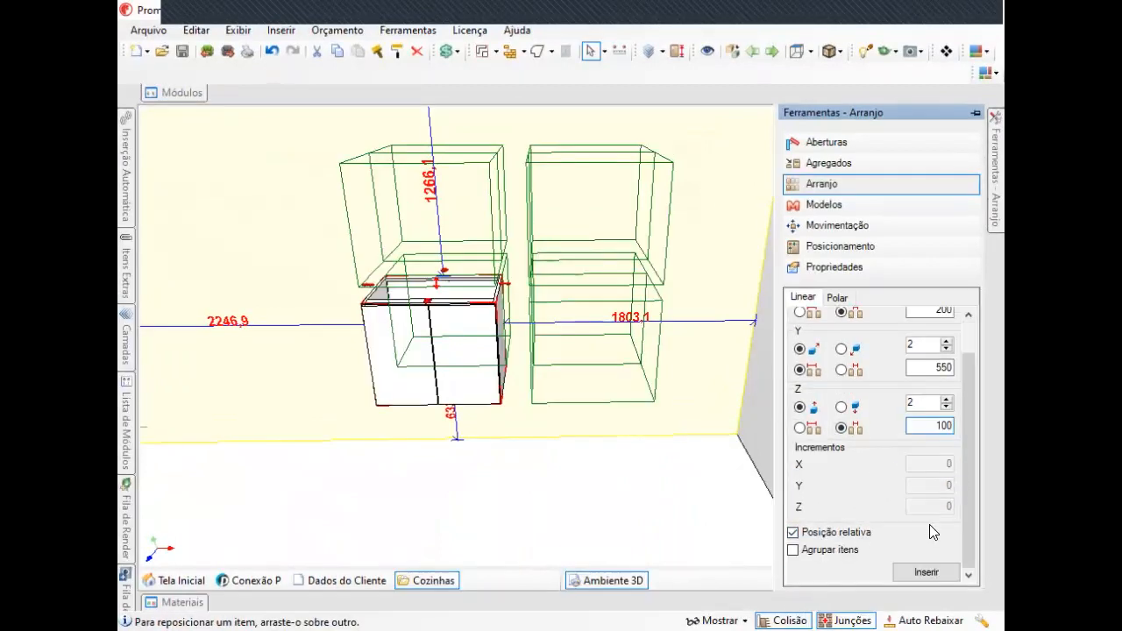
Insert the configured cabinet arrangement.
left_click(927, 572)
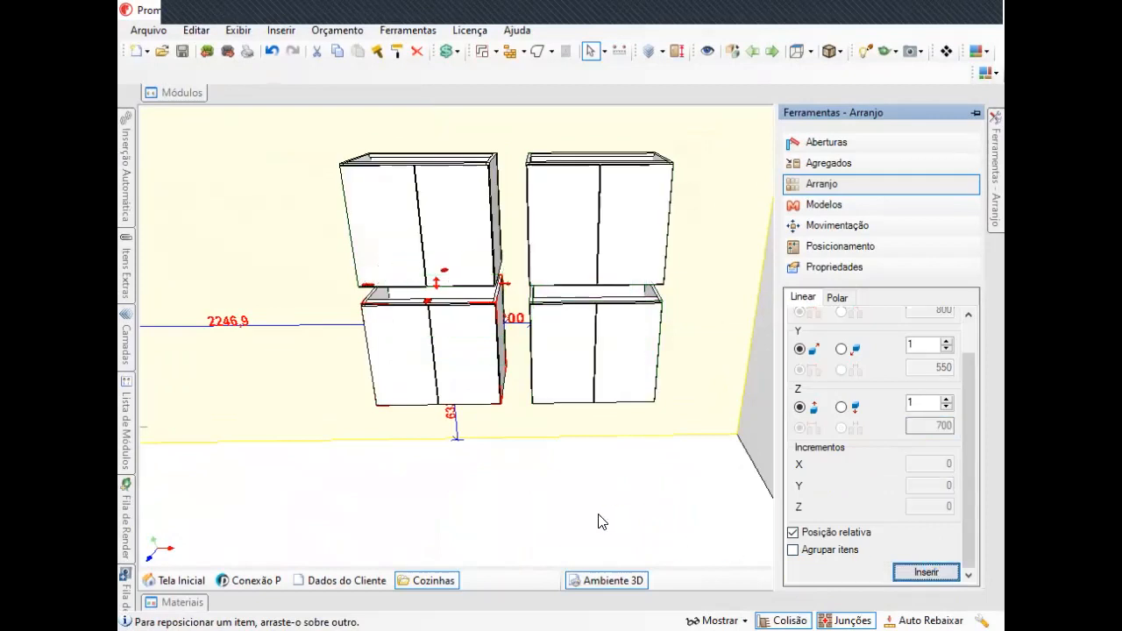
Duplicate the upper cabinet of the left stack to open its repositioning.
mouse_move(606, 348)
middle_mouse_down()
mouse_move(769, 393)
mouse_move(829, 452)
middle_mouse_up()
mouse_move(409, 238)
middle_mouse_down()
mouse_move(618, 332)
mouse_move(676, 238)
mouse_move(604, 288)
mouse_move(458, 306)
mouse_move(483, 268)
mouse_move(427, 290)
mouse_move(479, 298)
mouse_move(438, 306)
mouse_move(431, 321)
mouse_move(448, 276)
mouse_move(474, 273)
middle_mouse_up()
scroll(467, 283, "down", 2)
scroll(478, 298, "up", 2)
middle_click_drag(526, 268, 576, 276)
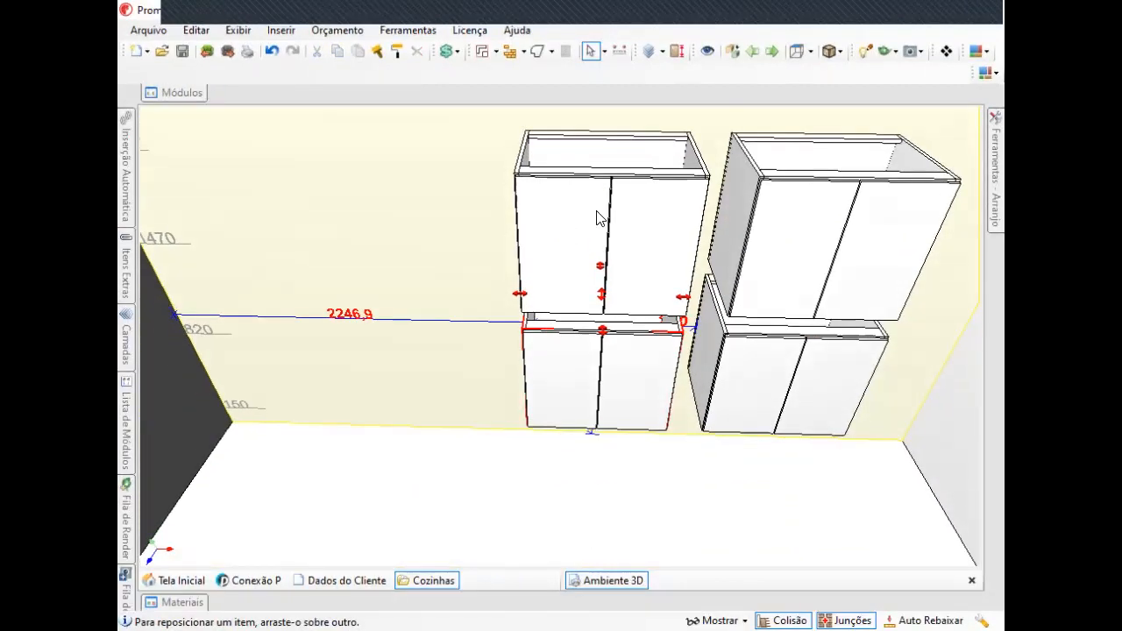
right_click(597, 212)
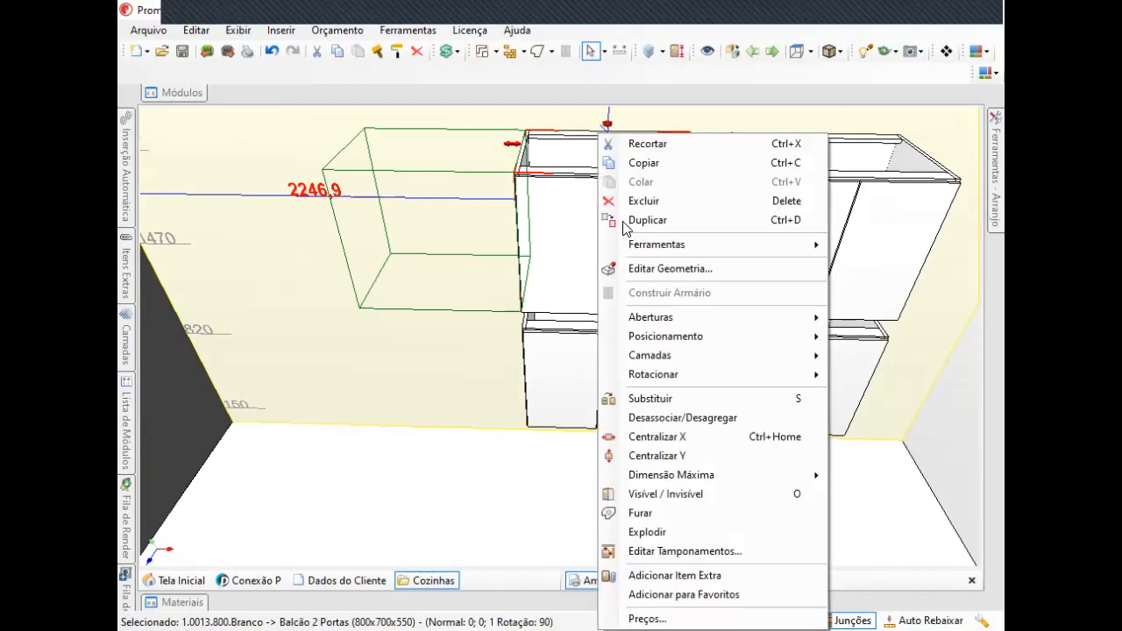
left_click(641, 221)
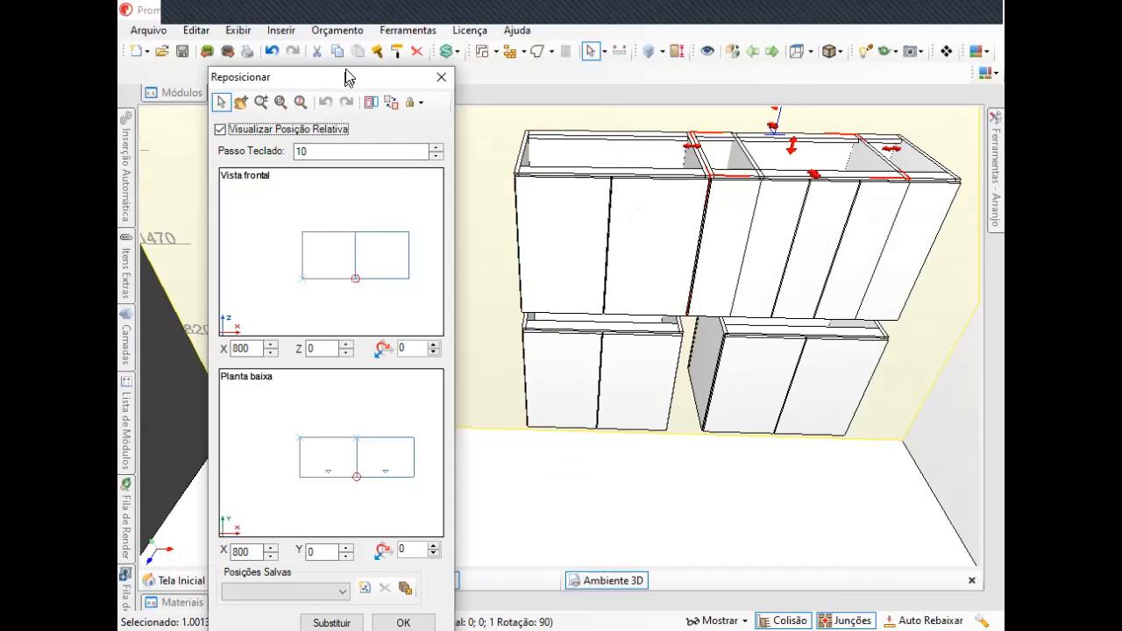
left_click_drag(346, 77, 371, 45)
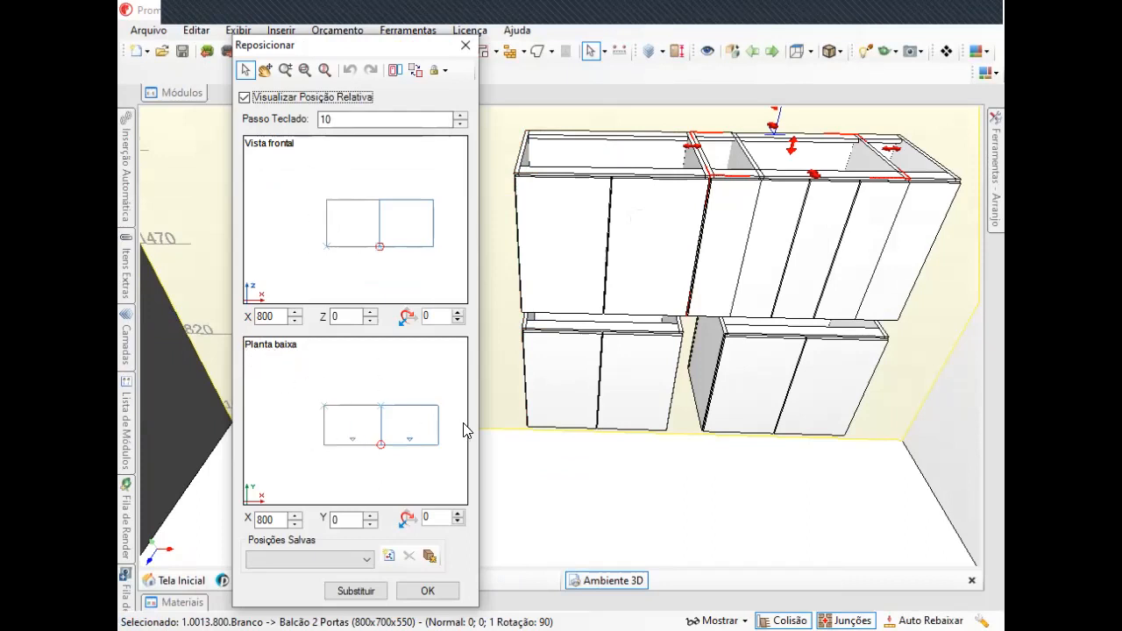
Try snapping the duplicate to different positions around the original in the front view.
left_click(292, 228)
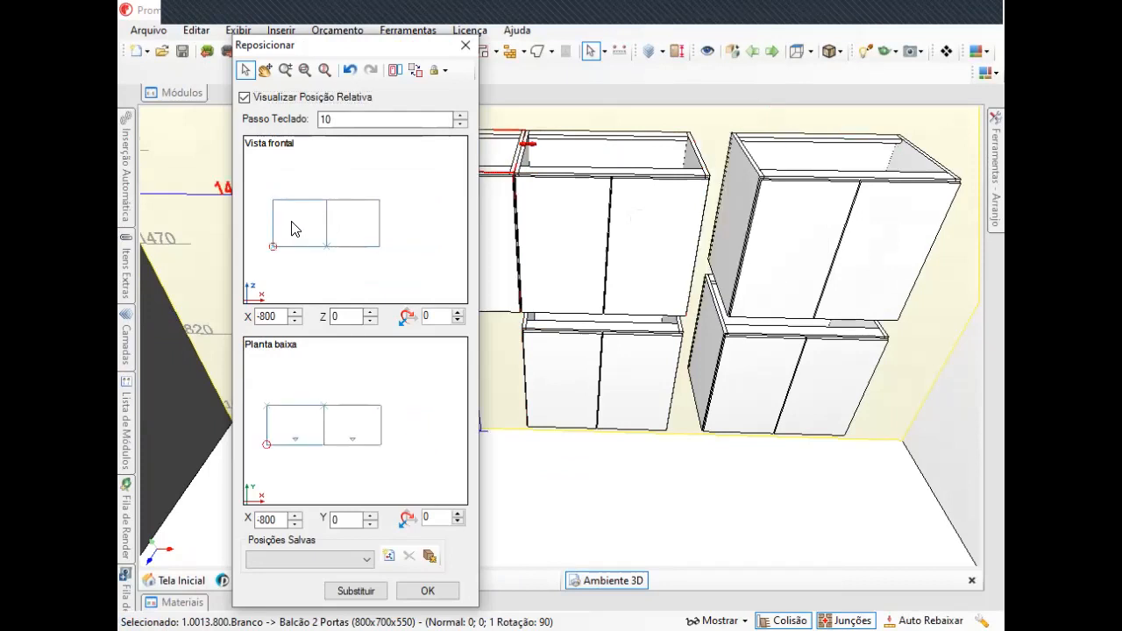
left_click(407, 228)
left_click(344, 191)
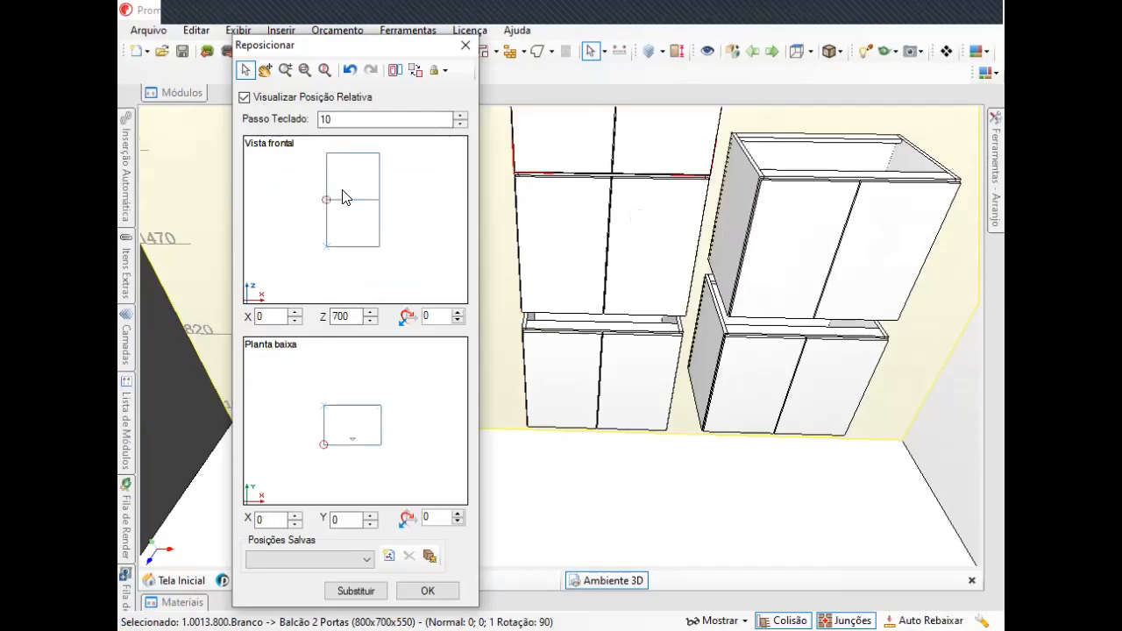
left_click(350, 276)
left_click(296, 230)
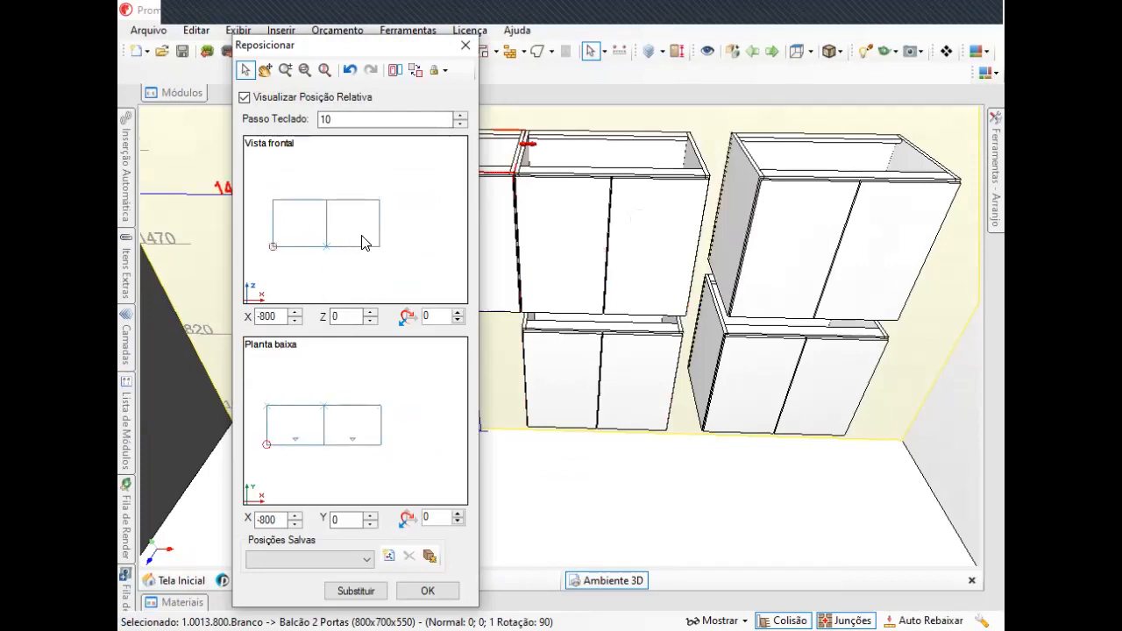
left_click(395, 230)
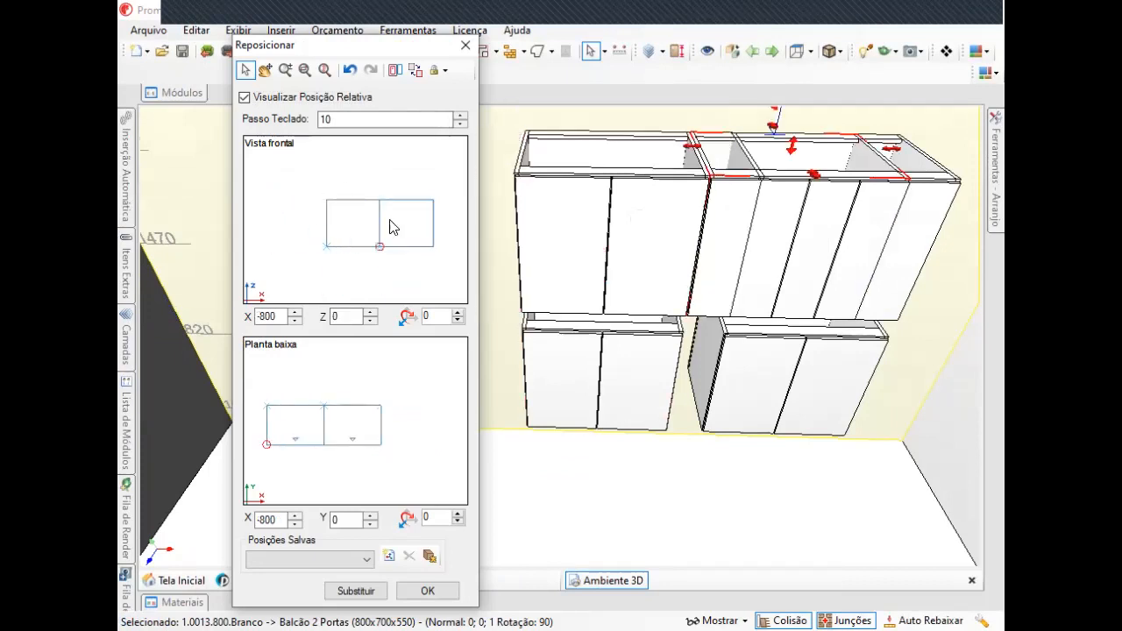
left_click(348, 186)
left_click(306, 234)
left_click(356, 287)
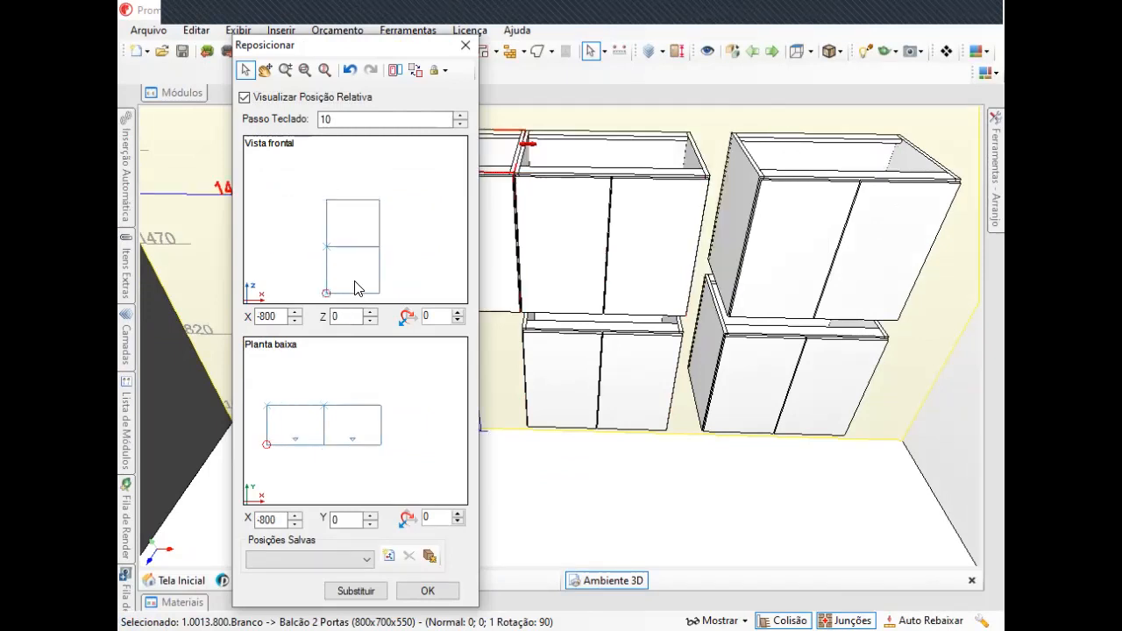
mouse_move(383, 254)
left_mouse_down()
mouse_move(404, 305)
mouse_move(322, 222)
mouse_move(251, 231)
mouse_move(384, 289)
mouse_move(374, 290)
mouse_move(360, 261)
mouse_move(376, 251)
left_mouse_up()
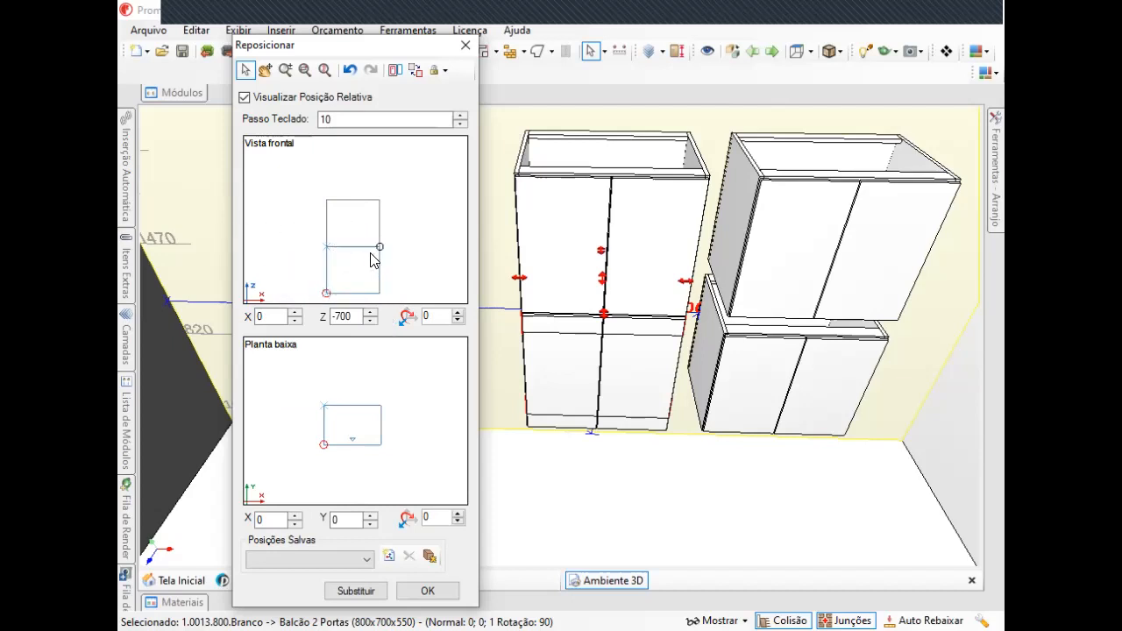
Try snapping the duplicate to different positions around the original in the plan view.
left_click(282, 433)
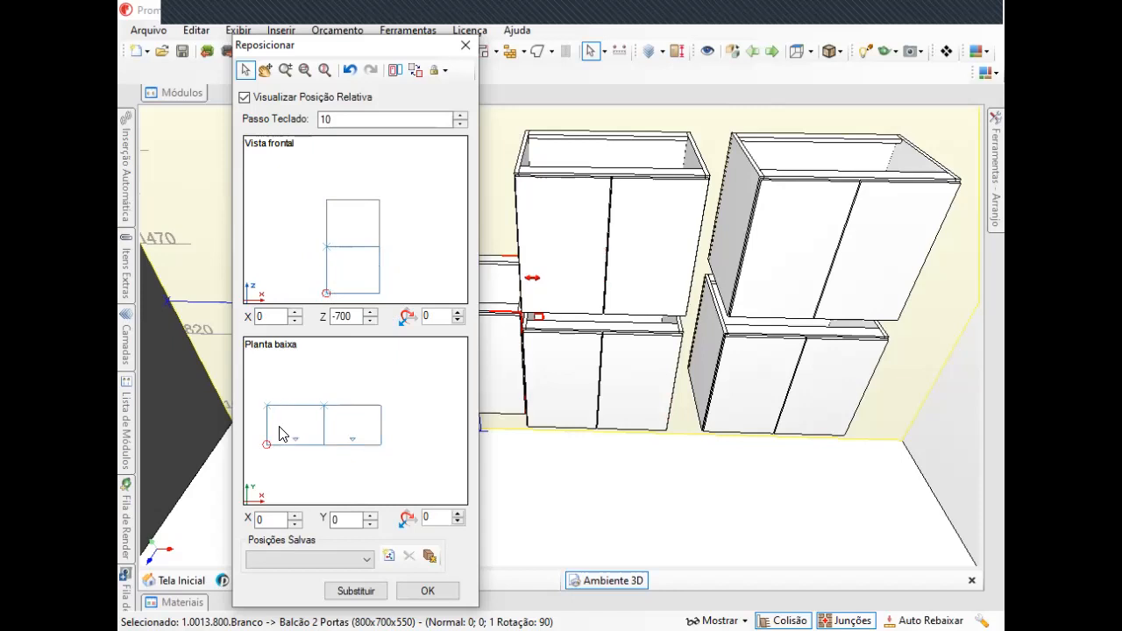
left_click(342, 396)
left_click(419, 443)
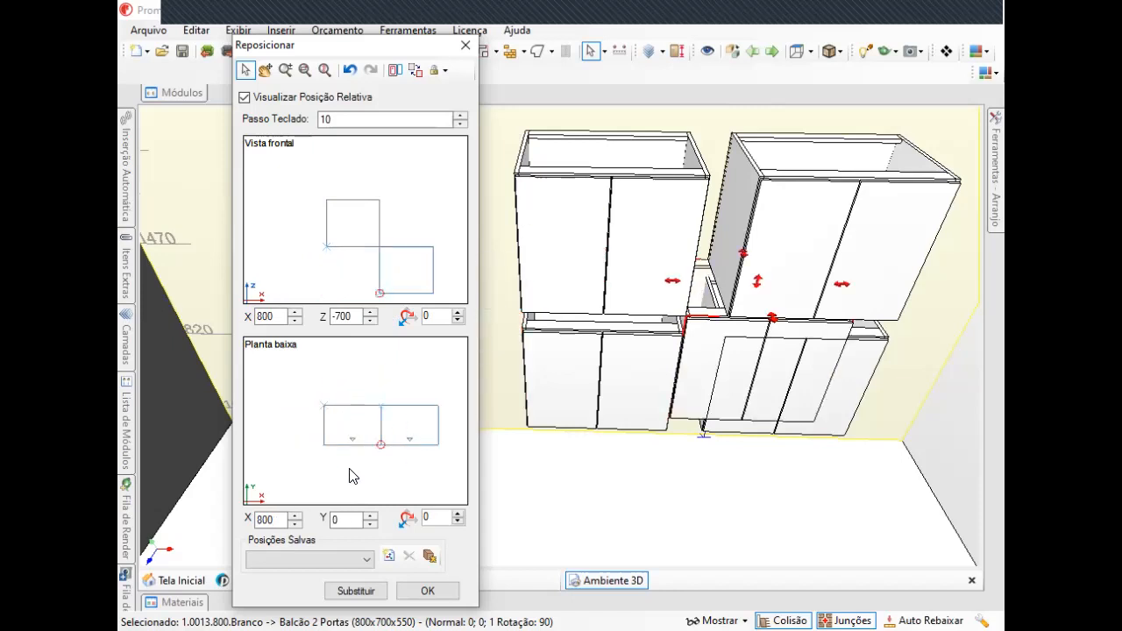
left_click(324, 462)
left_click(301, 444)
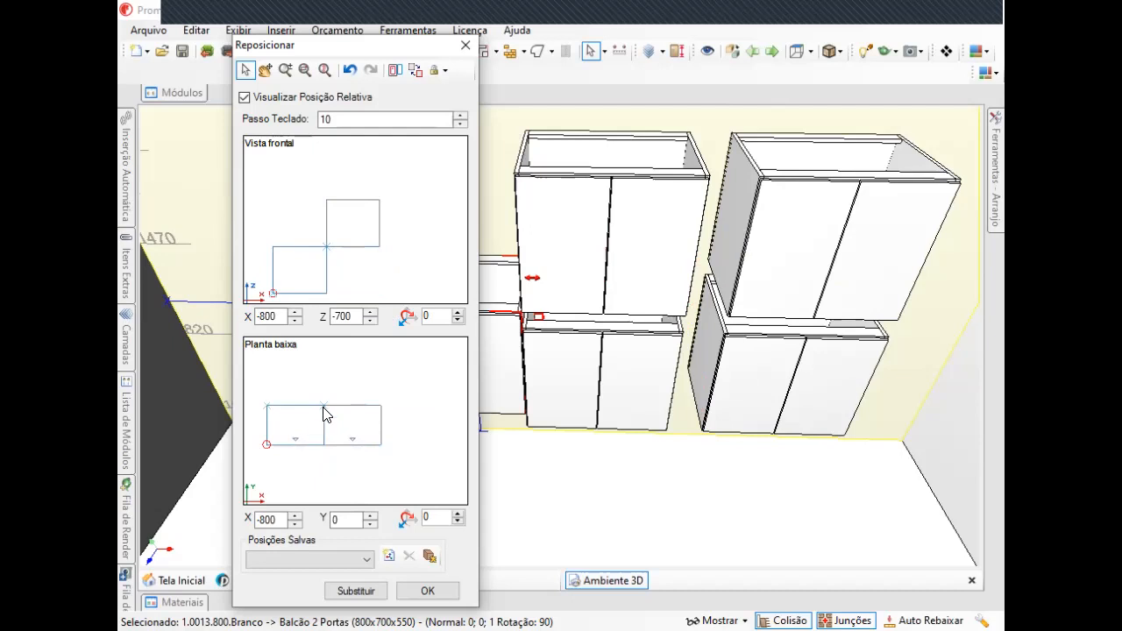
left_click(353, 374)
left_click(403, 417)
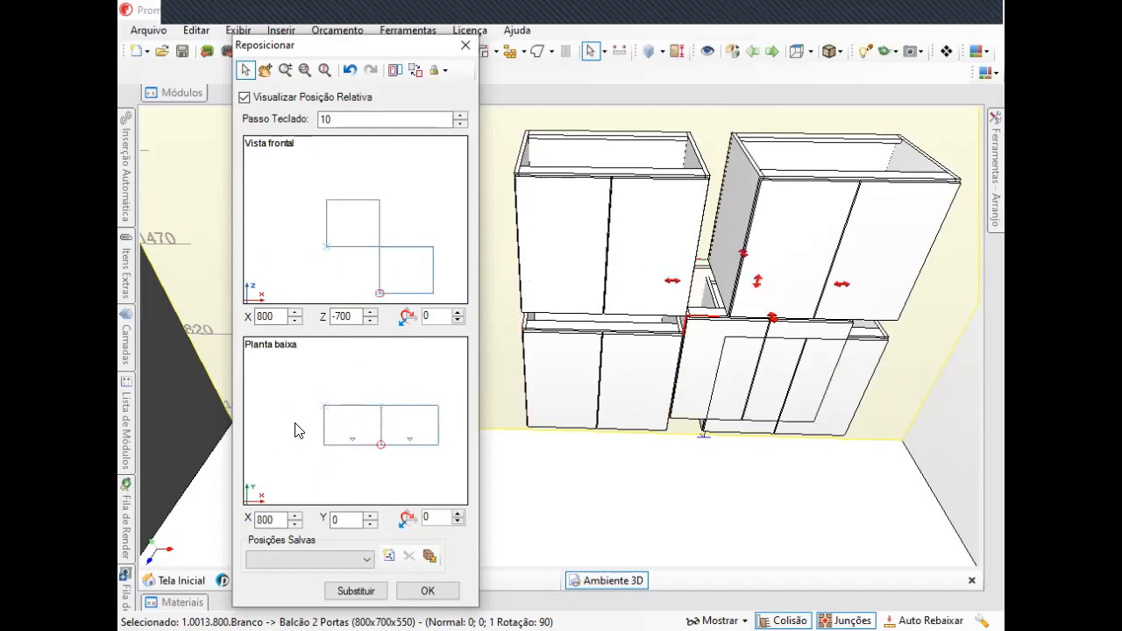
left_click(294, 423)
left_click(345, 386)
left_click(406, 432)
left_click(307, 424)
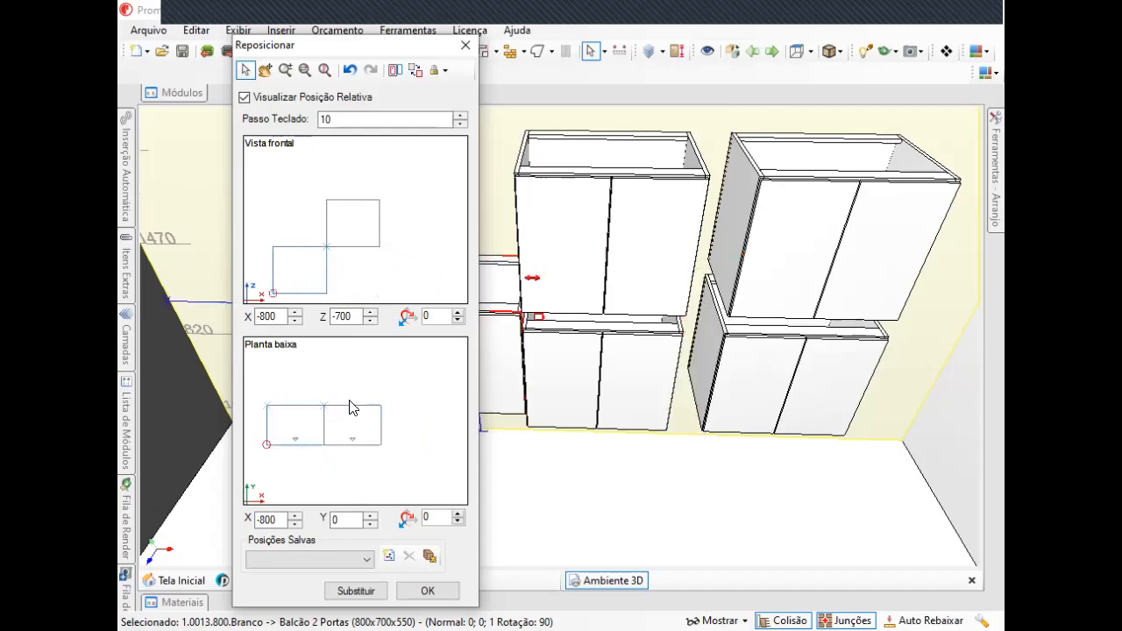
left_click_drag(293, 434, 342, 396)
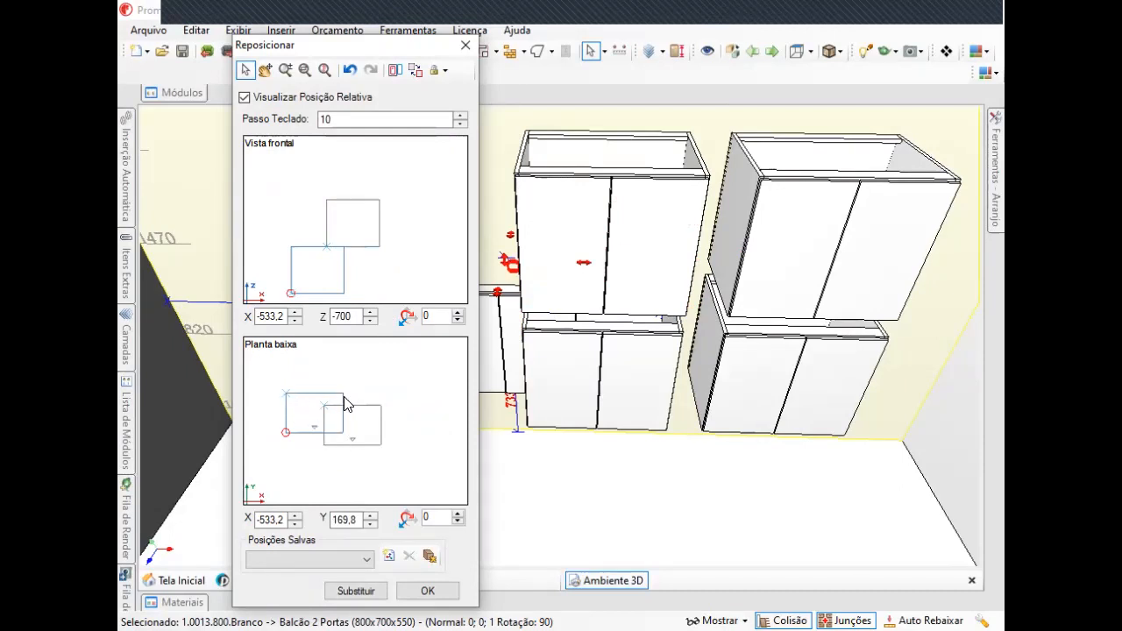
mouse_move(343, 399)
left_mouse_down()
mouse_move(354, 491)
mouse_move(362, 372)
mouse_move(370, 428)
mouse_move(277, 383)
mouse_move(267, 480)
mouse_move(348, 421)
mouse_move(337, 375)
mouse_move(355, 394)
left_mouse_up()
left_click_drag(296, 439, 295, 440)
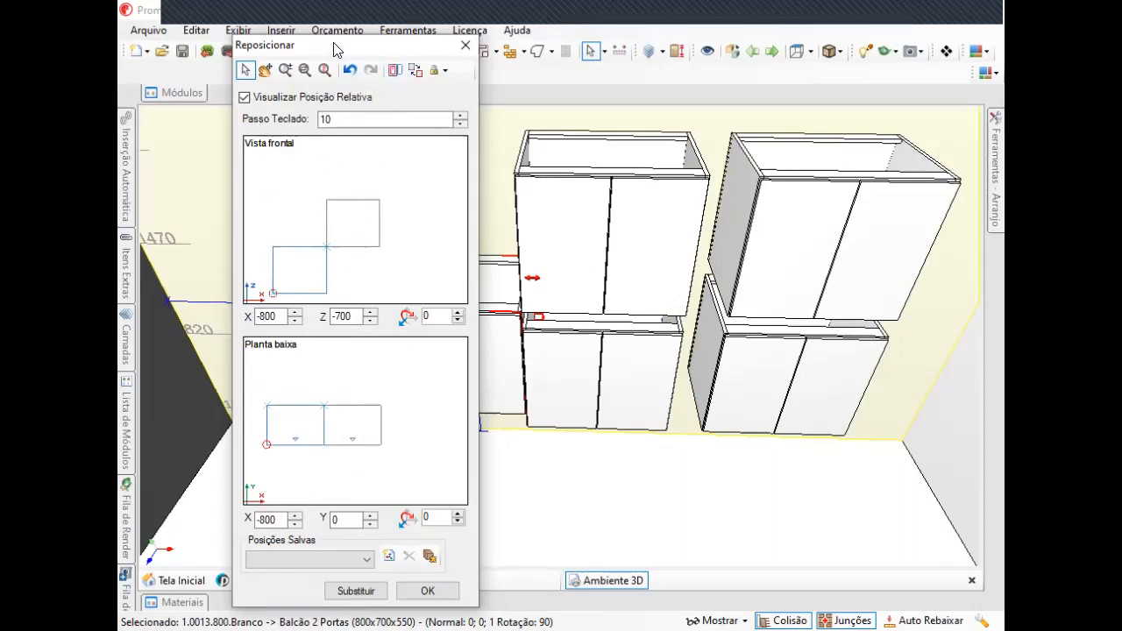
Place the duplicate to the left of the original at about X -835 and Z -13, and confirm.
left_click_drag(289, 44, 348, 66)
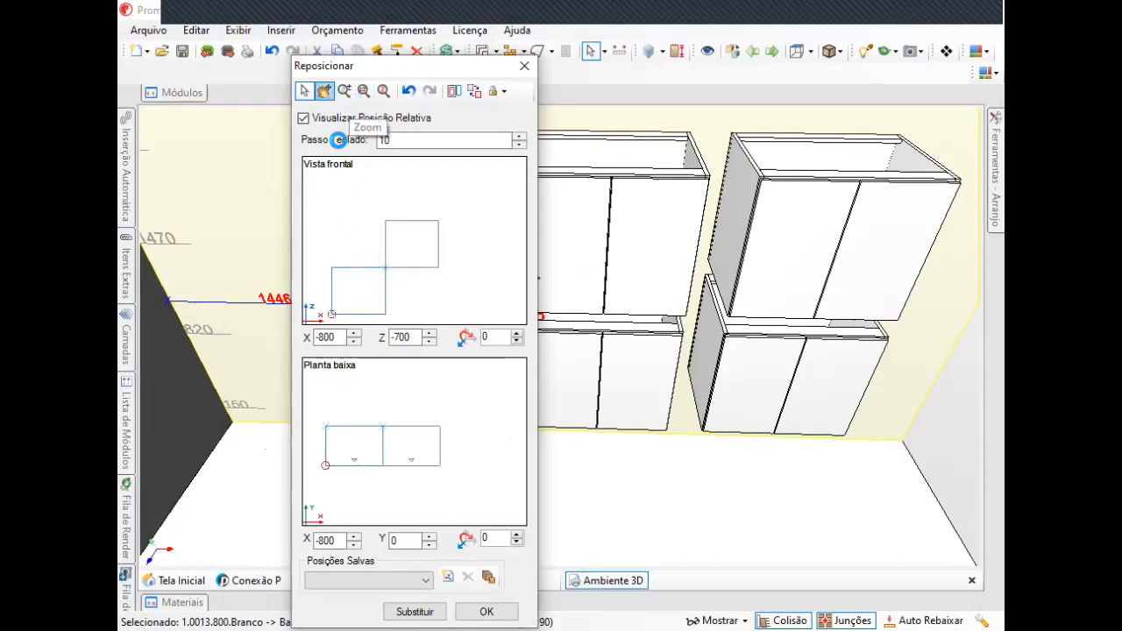
left_click(324, 91)
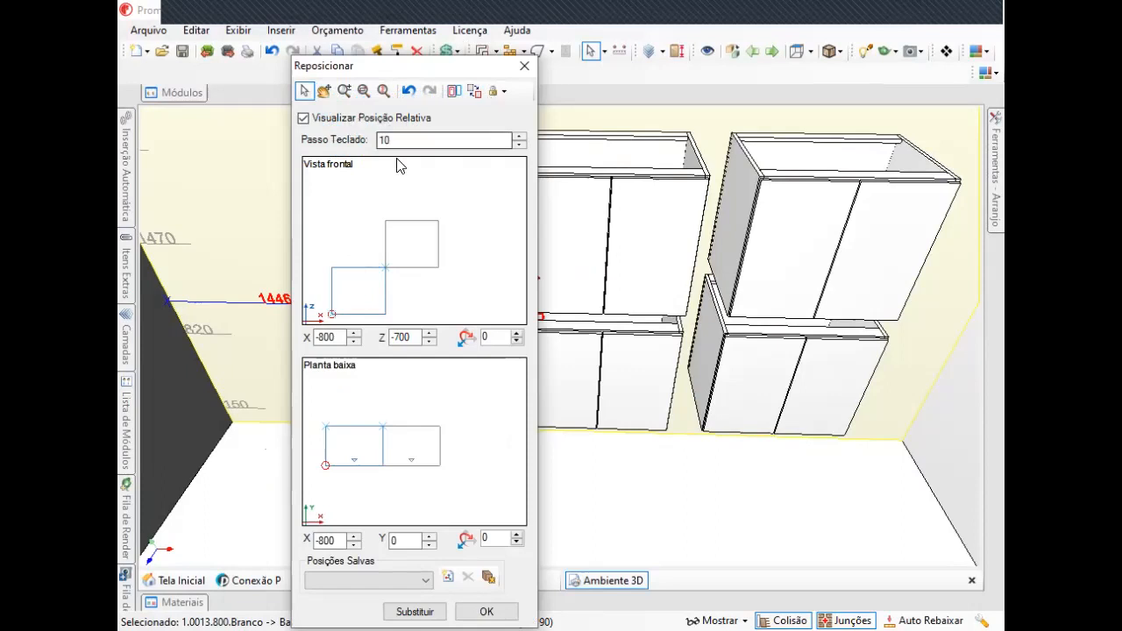
left_click_drag(344, 292, 454, 251)
left_click_drag(397, 215, 356, 241)
left_click_drag(487, 263, 331, 267)
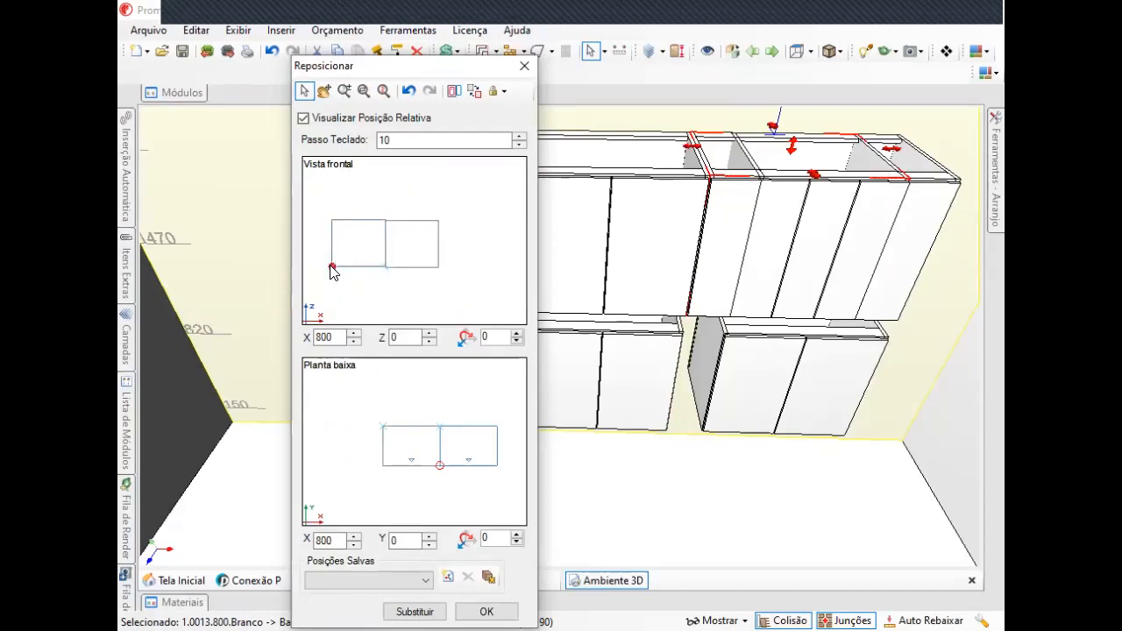
left_click(487, 610)
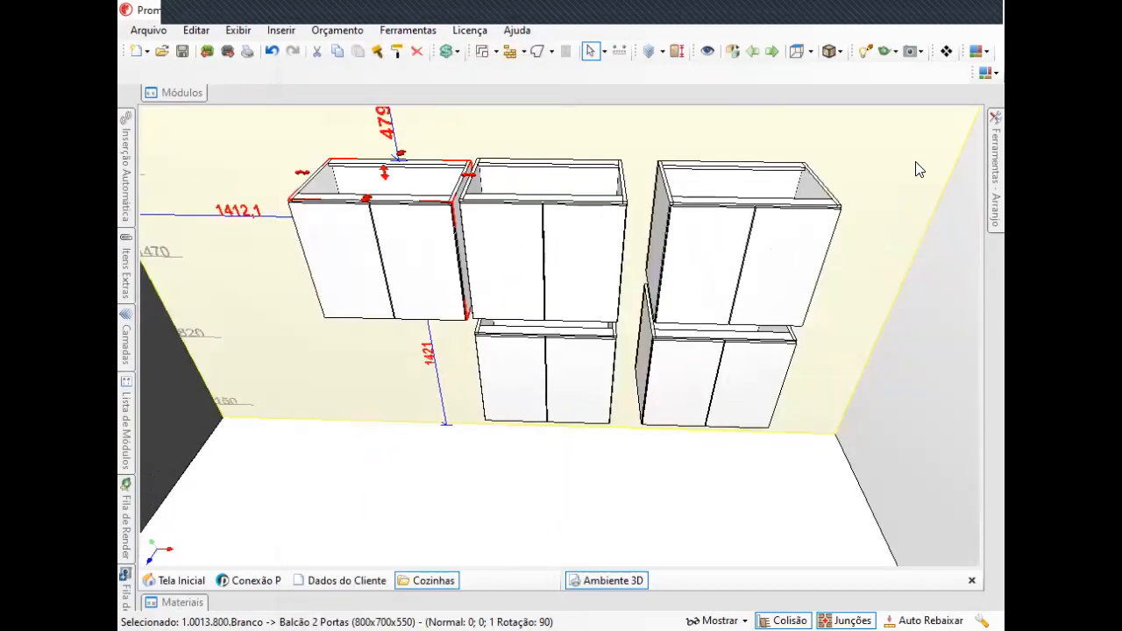
Select the rightmost upper cabinet for a new arrangement and set the X repetitions to 2.
mouse_move(1002, 156)
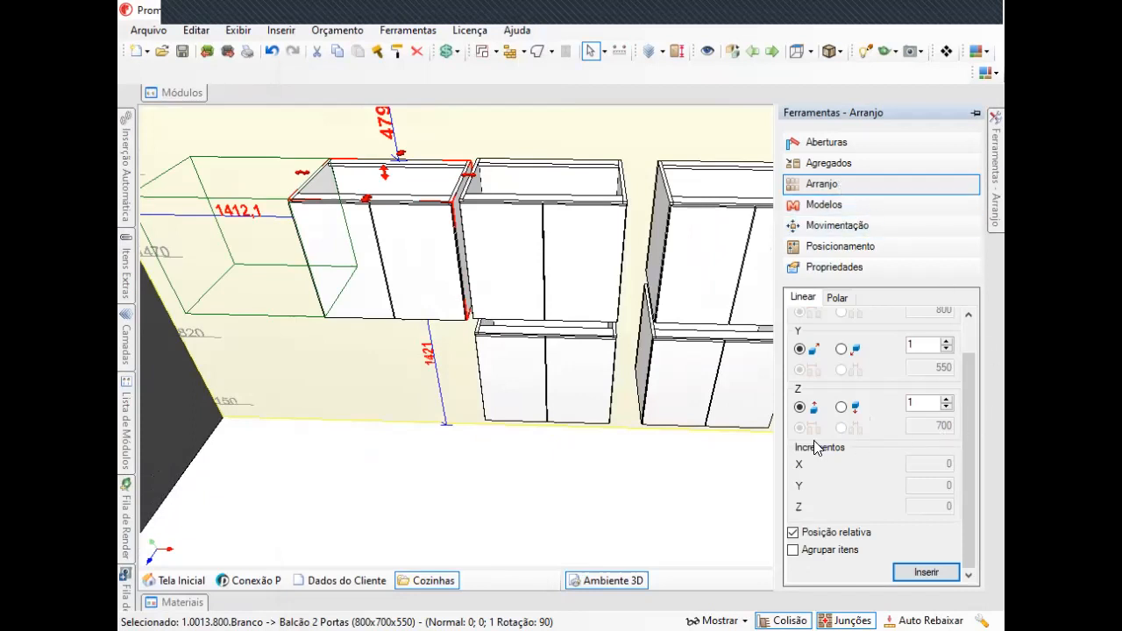
middle_click_drag(619, 294, 569, 289)
left_click(529, 327)
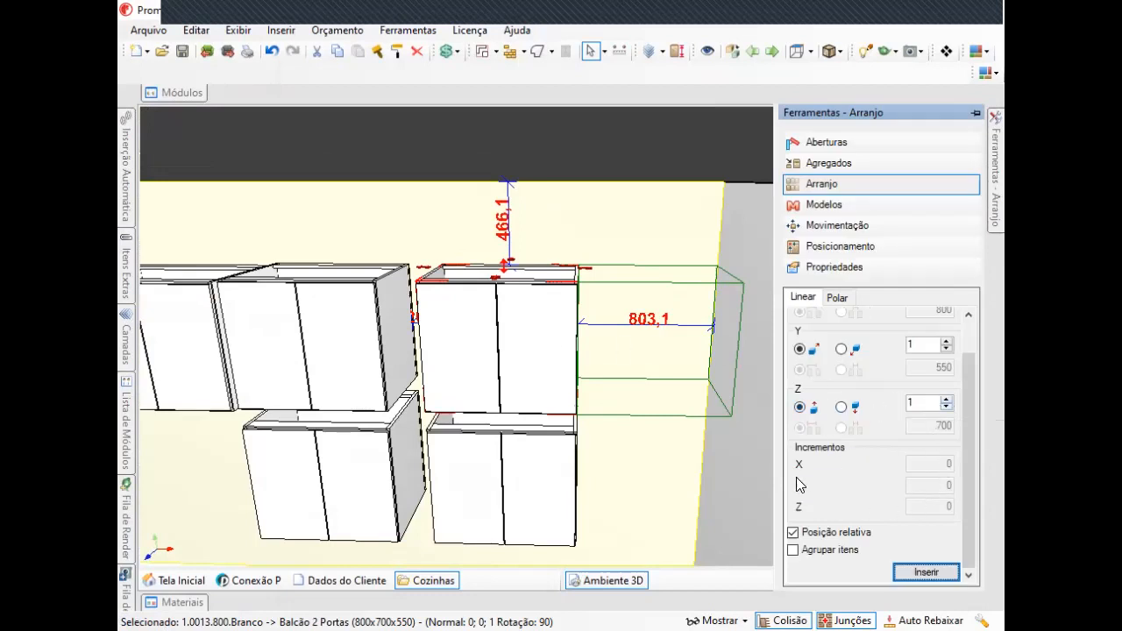
left_click(945, 399)
left_click(946, 400)
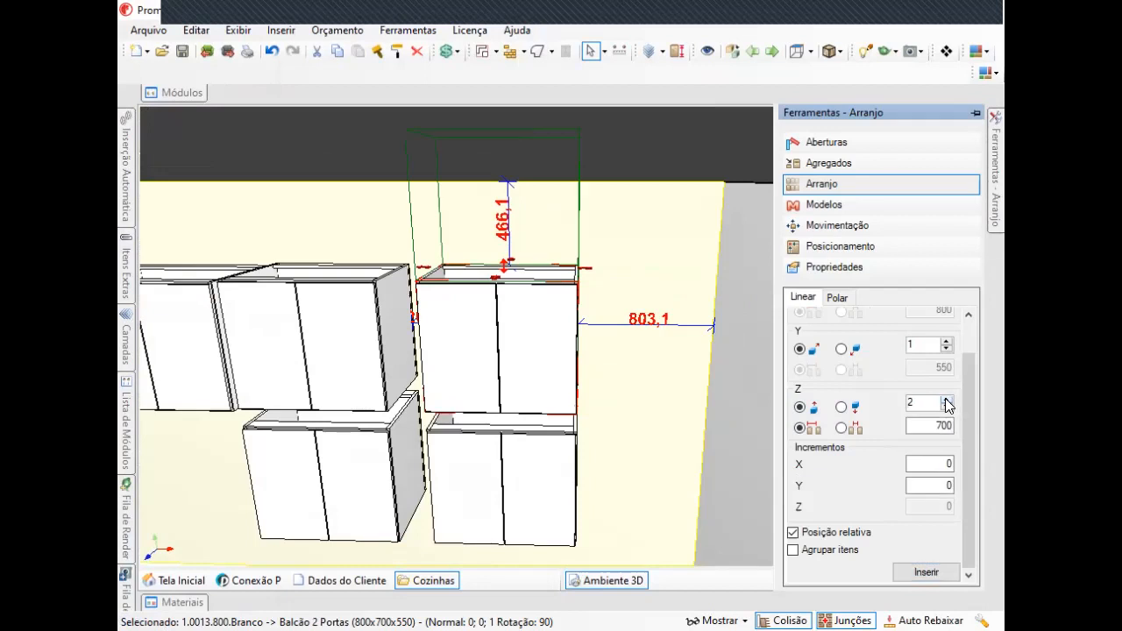
left_click(946, 406)
scroll(907, 390, "up", 2)
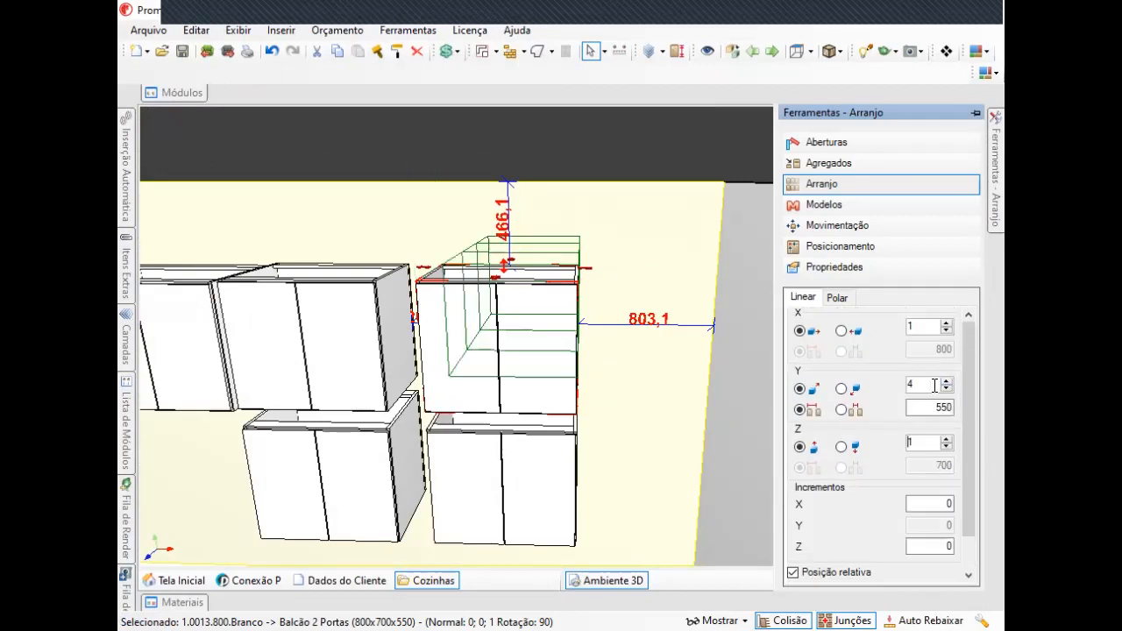
left_click(946, 323)
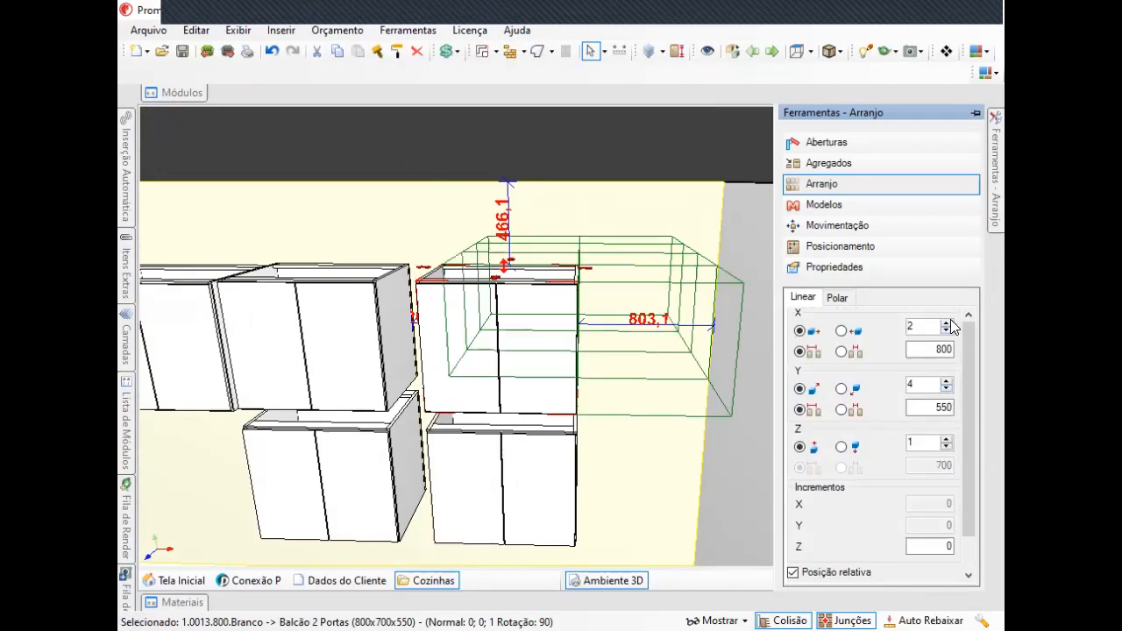
Set the Y repetitions to 1 and the Y increment to 200.
left_click_drag(919, 385, 872, 395)
type("1")
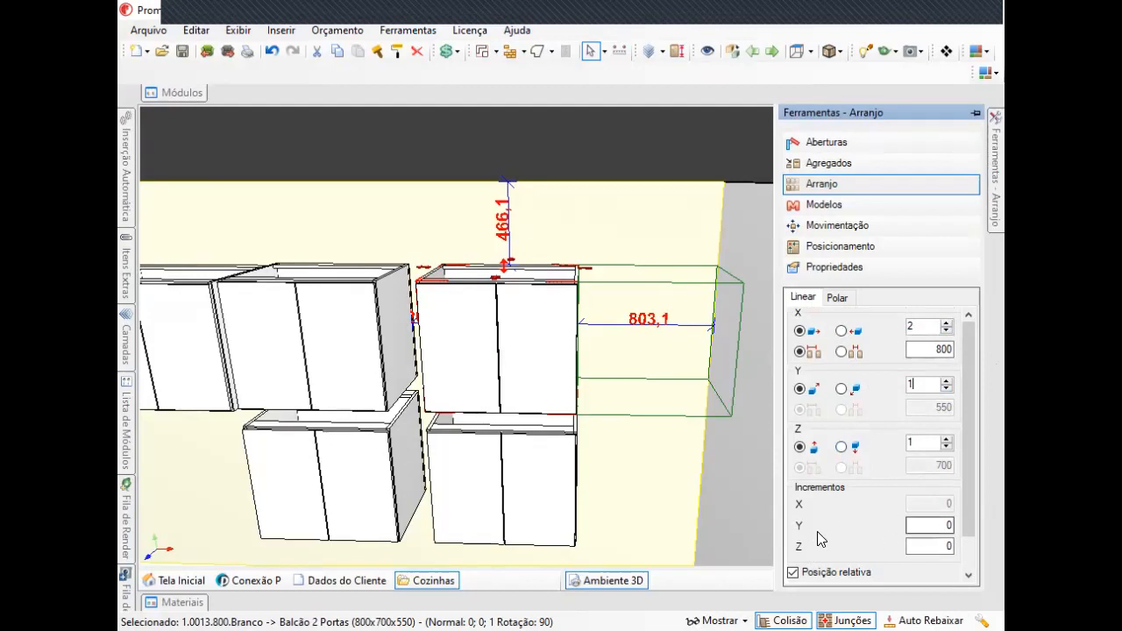
left_click_drag(926, 527, 987, 524)
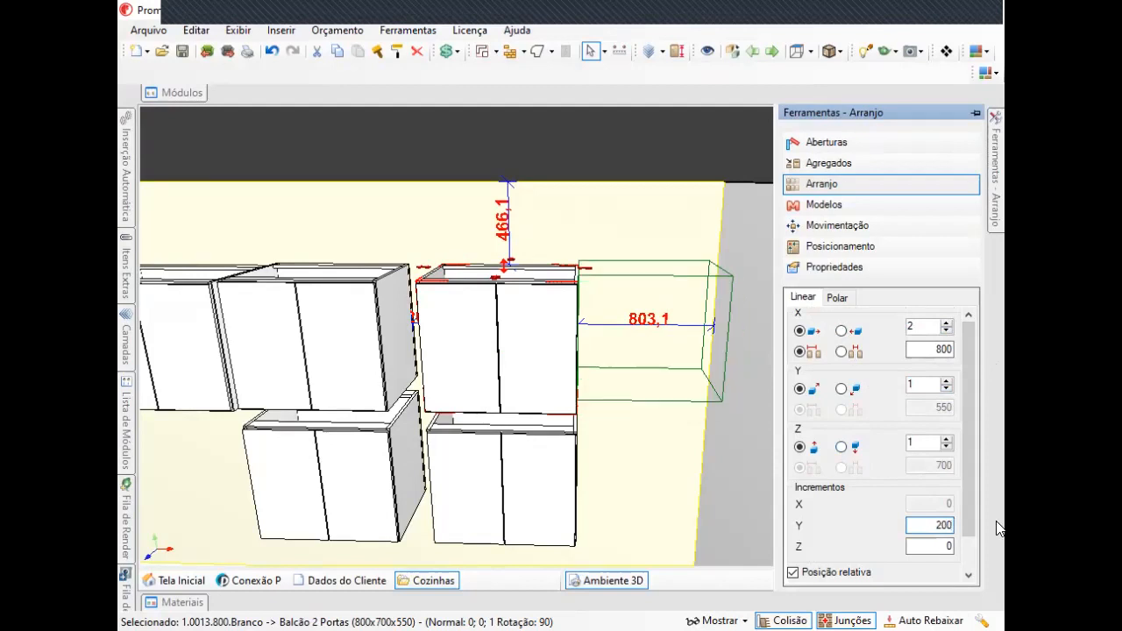
Set the Y increment to 0 and the Z increment to 550.
right_click_drag(556, 431, 774, 530)
middle_click_drag(586, 406, 580, 479)
scroll(575, 354, "up", 3)
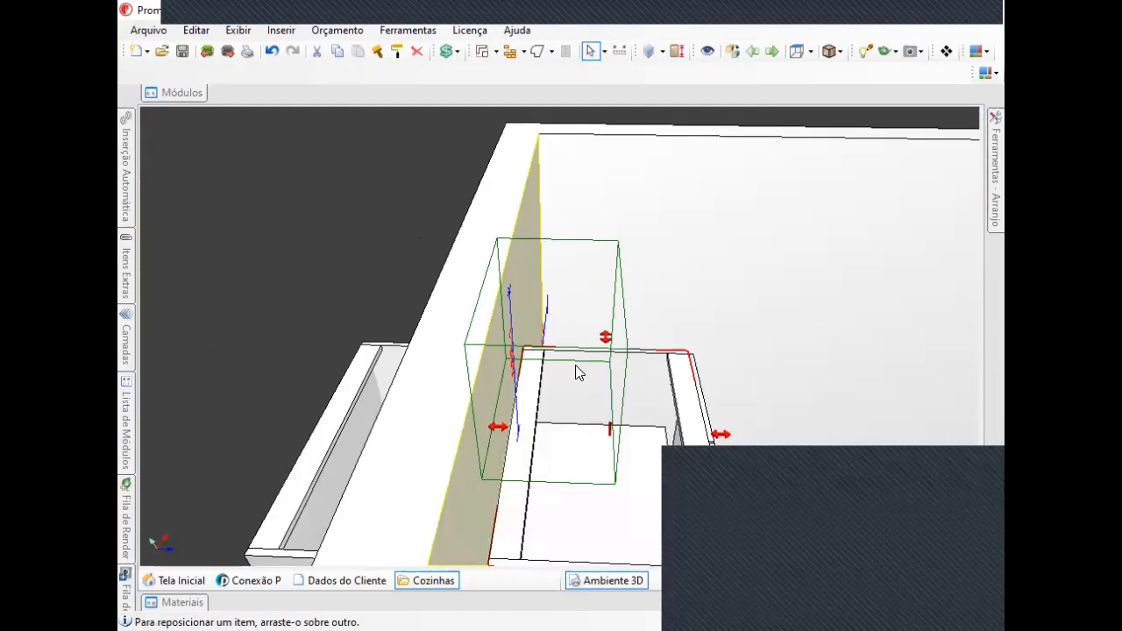
right_click_drag(575, 365, 581, 368)
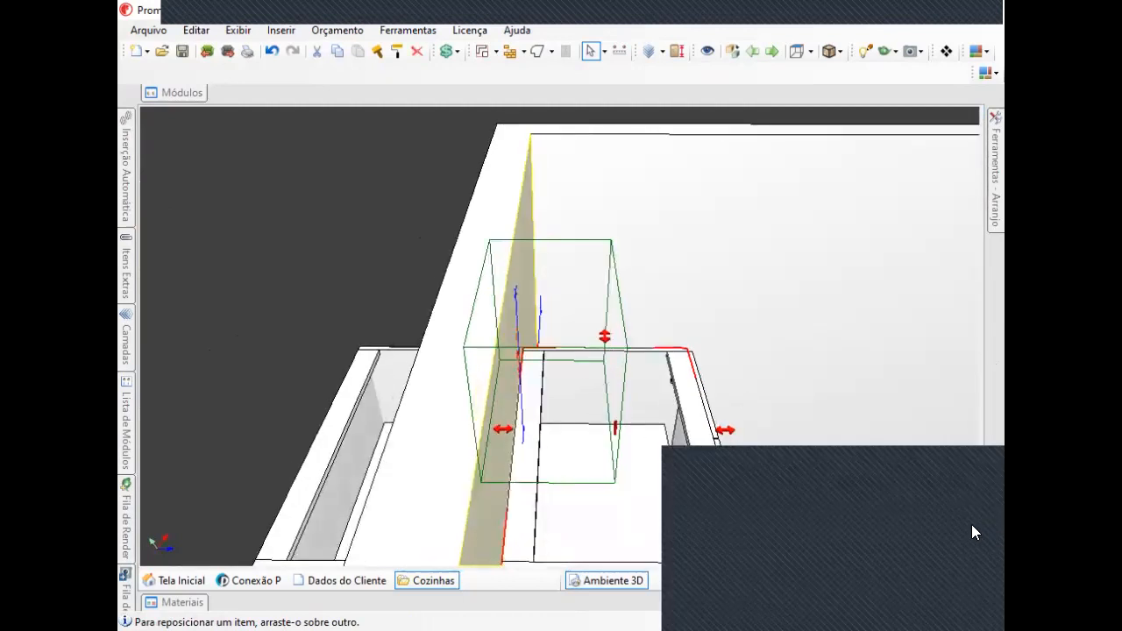
mouse_move(613, 382)
right_mouse_down()
mouse_move(495, 382)
mouse_move(591, 395)
mouse_move(376, 295)
mouse_move(684, 386)
mouse_move(599, 371)
mouse_move(603, 339)
mouse_move(598, 359)
mouse_move(546, 379)
mouse_move(605, 377)
right_mouse_up()
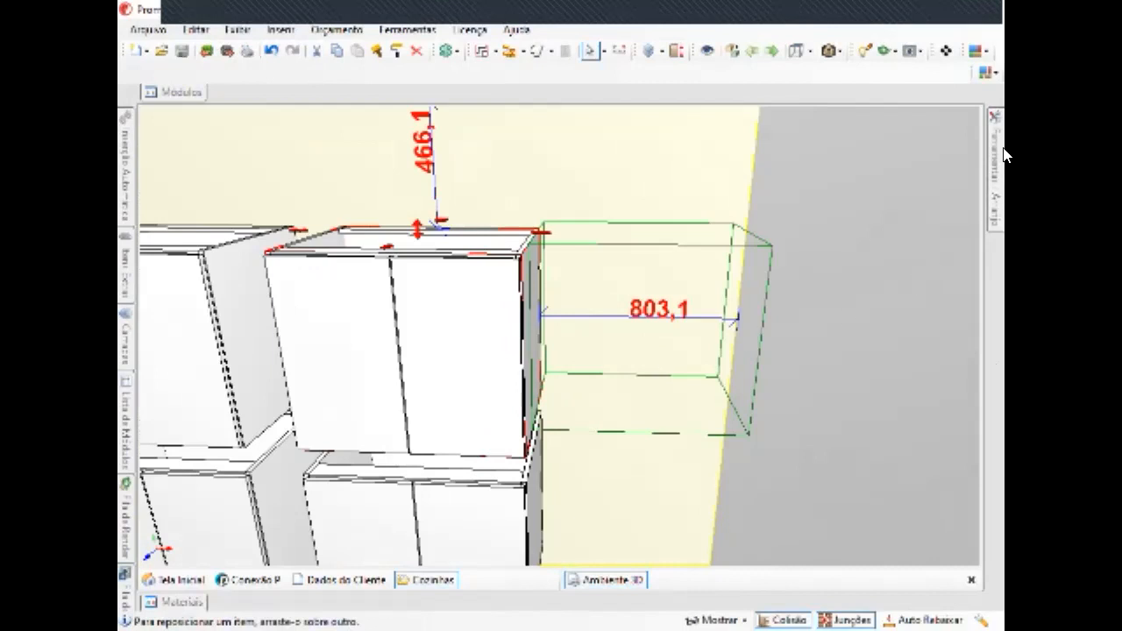
mouse_move(1006, 155)
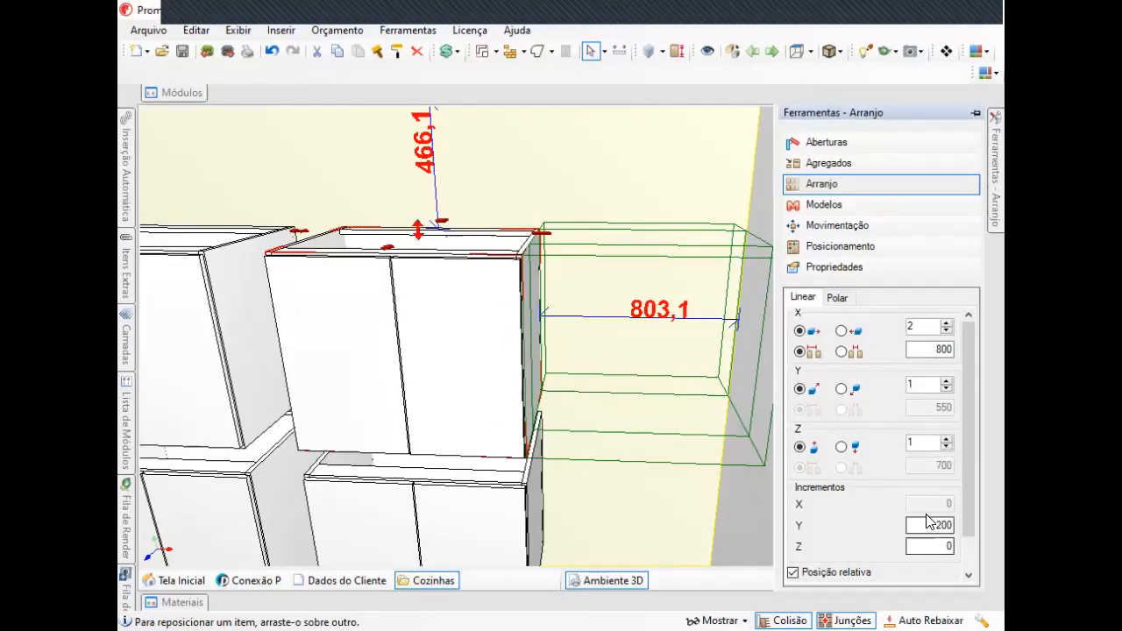
double_click(935, 525)
type("0")
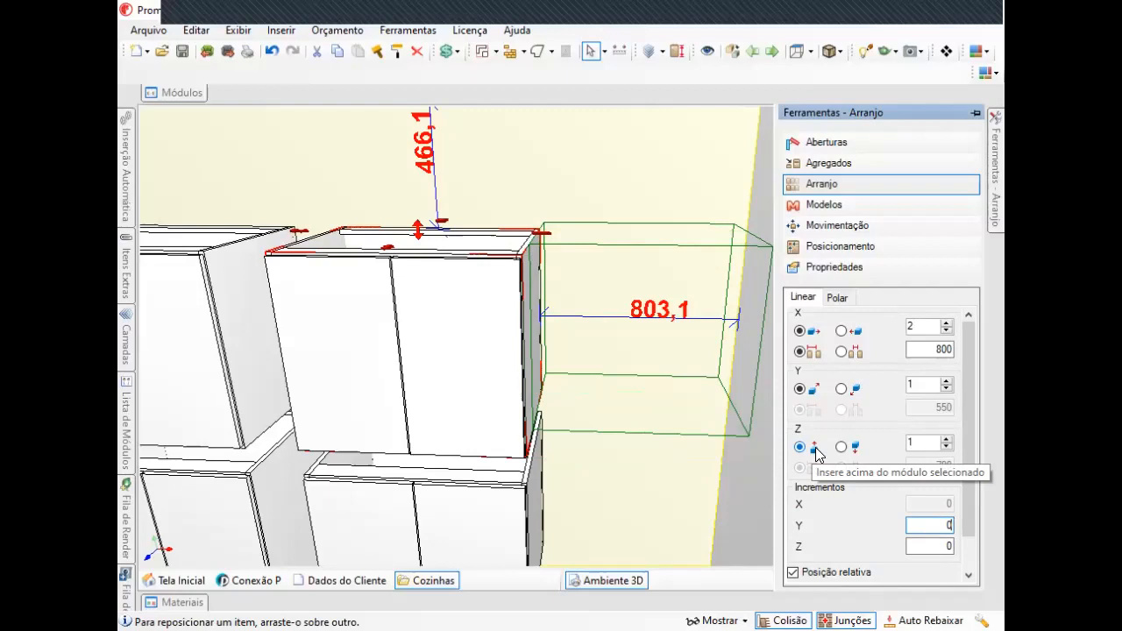
key("Tab")
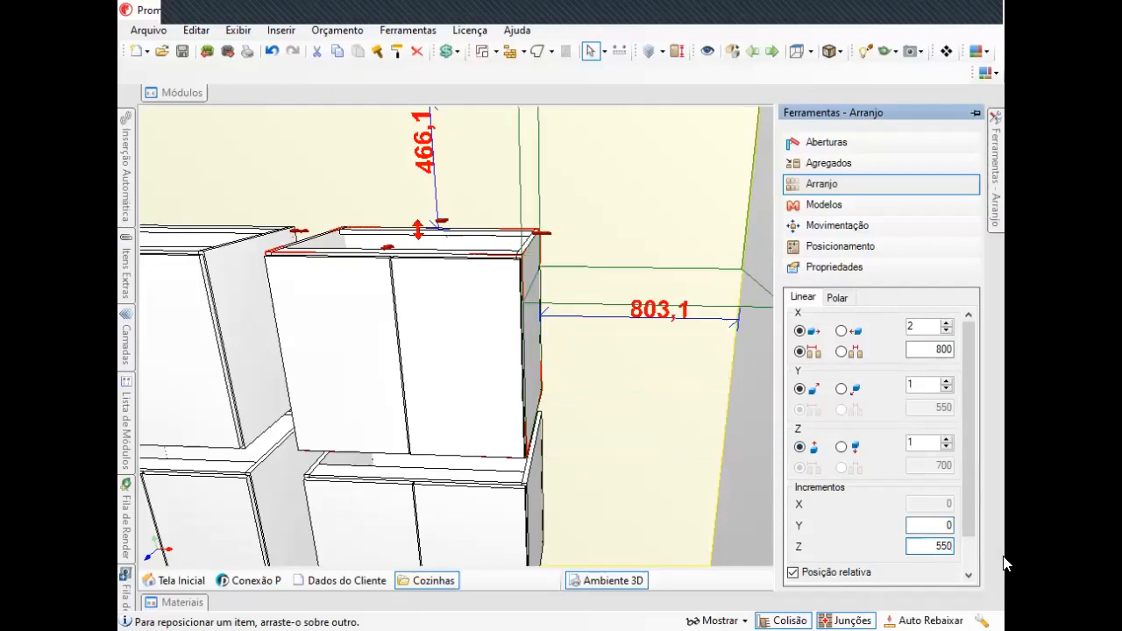
Set the Z increment of the arrangement to 700.
left_click_drag(934, 546, 993, 547)
type("700")
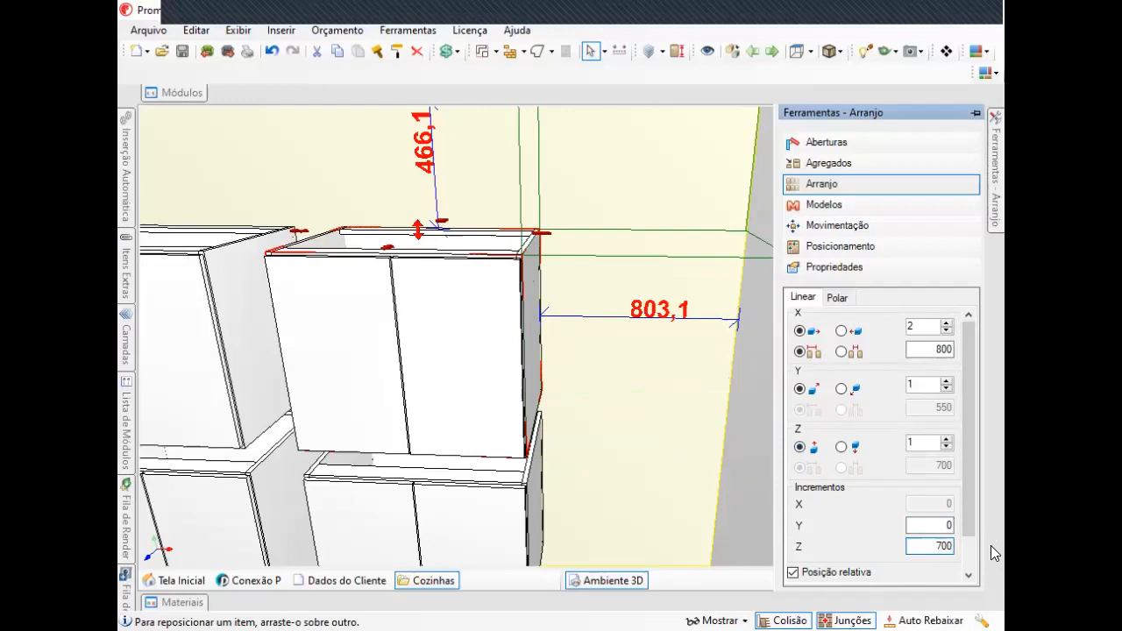
Try raising the Z repetitions to 4, then reduce them back to 1.
middle_click_drag(613, 436, 557, 481)
scroll(602, 415, "down", 3)
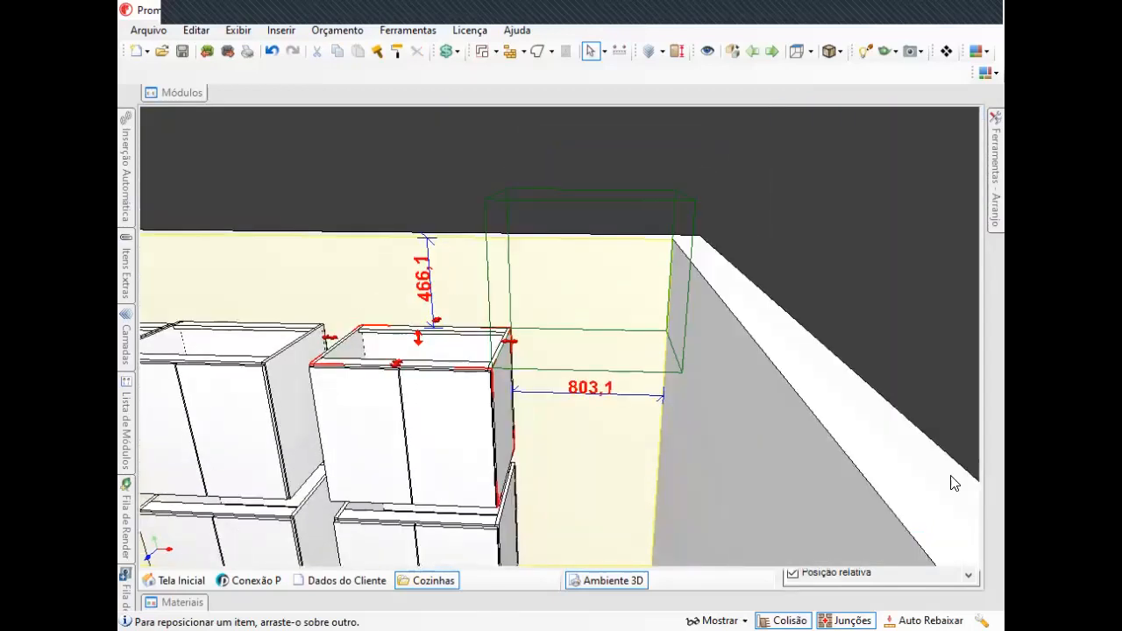
mouse_move(997, 144)
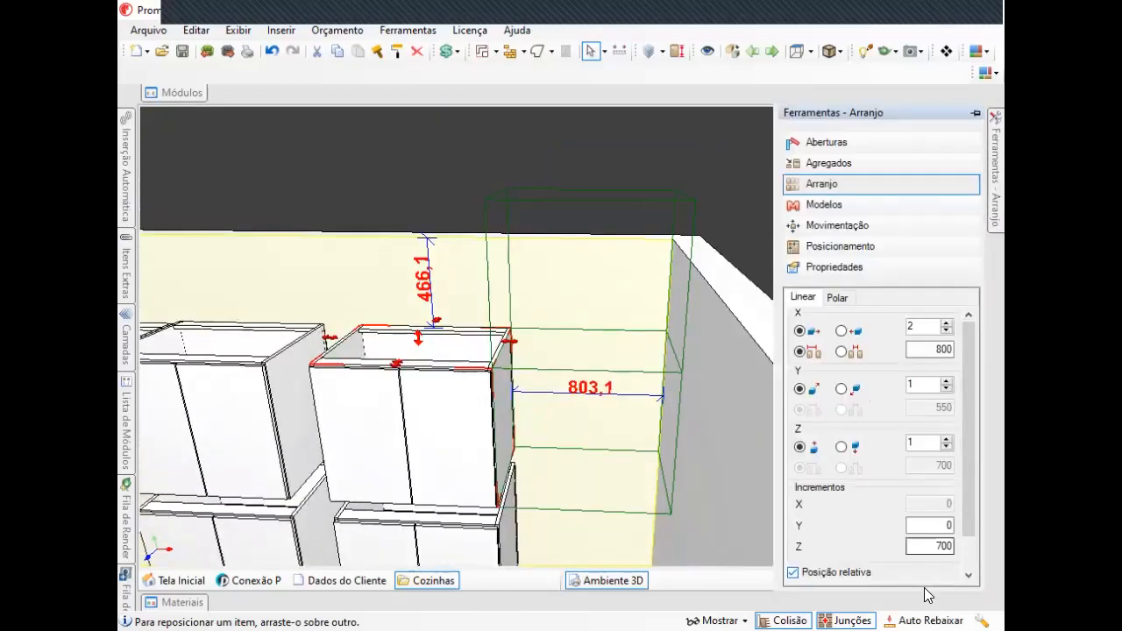
left_click(948, 440)
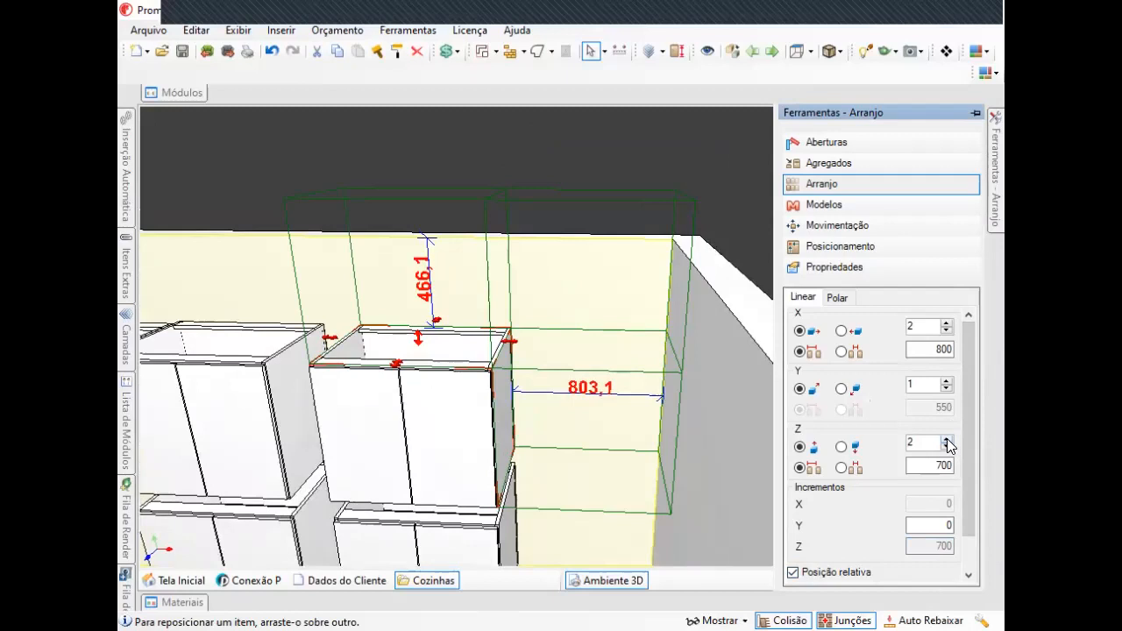
left_click(947, 439)
scroll(634, 401, "up", 2)
middle_click_drag(631, 401, 560, 399)
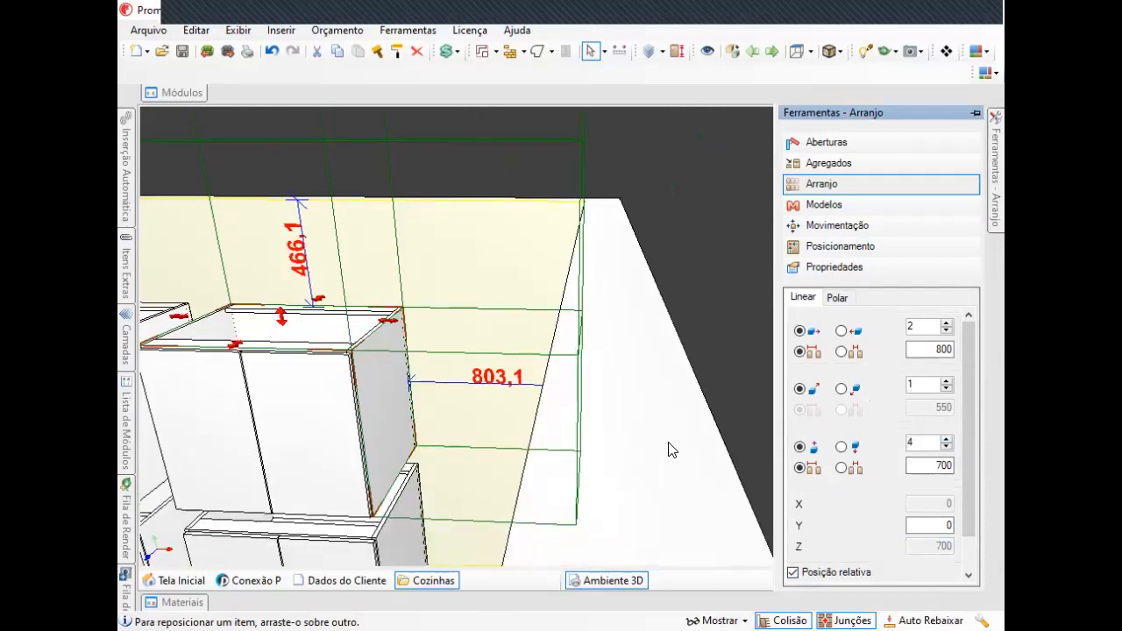
mouse_move(999, 180)
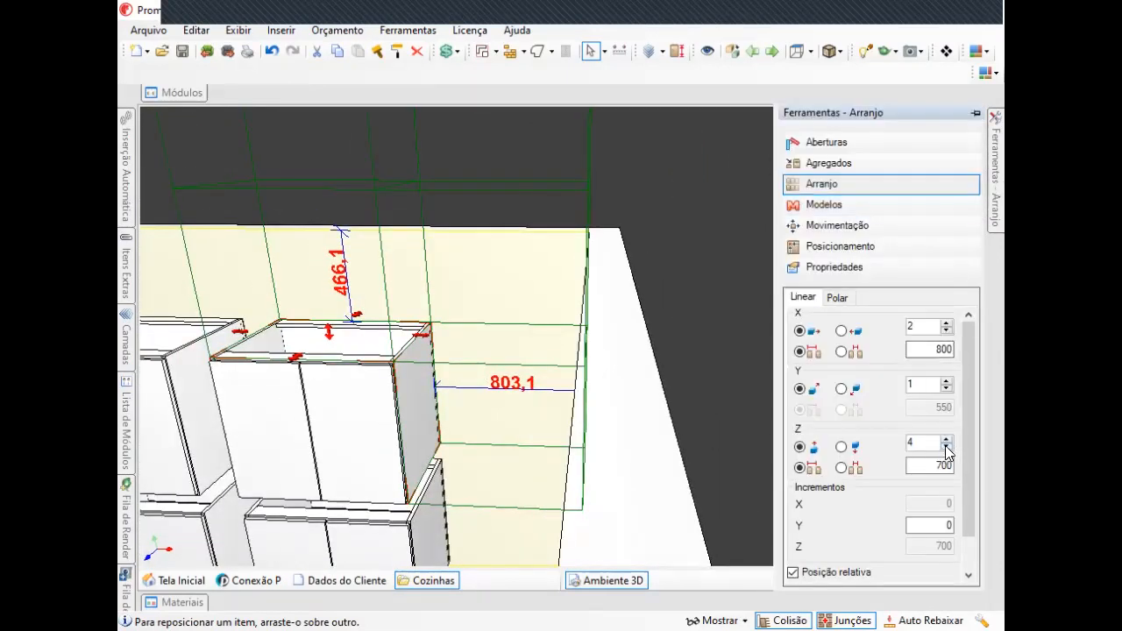
left_click(947, 448)
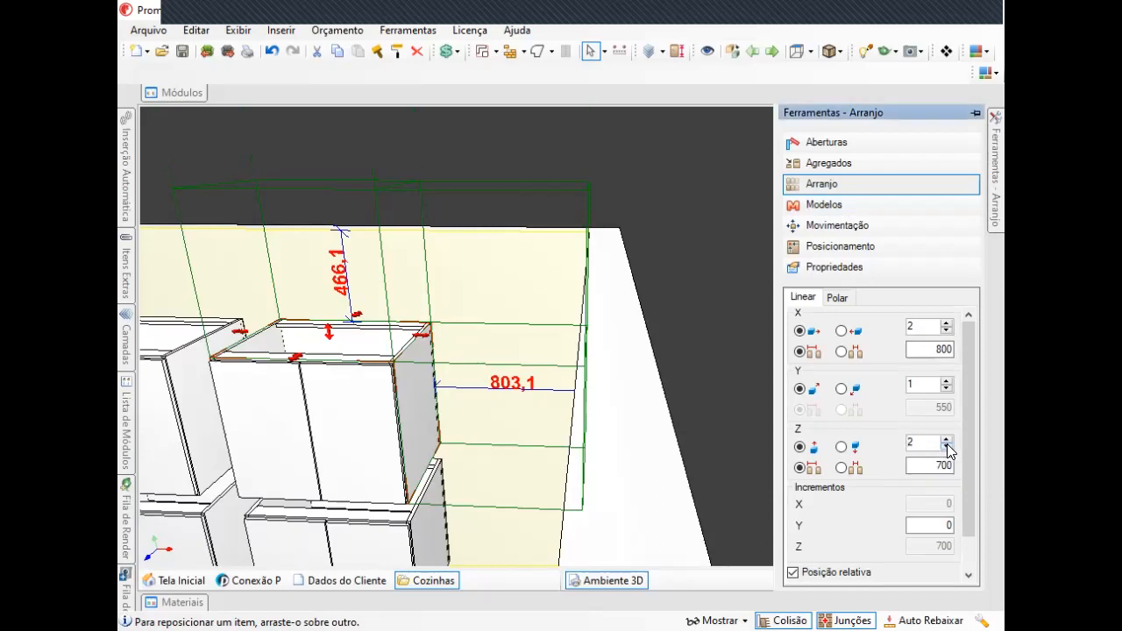
left_click(947, 448)
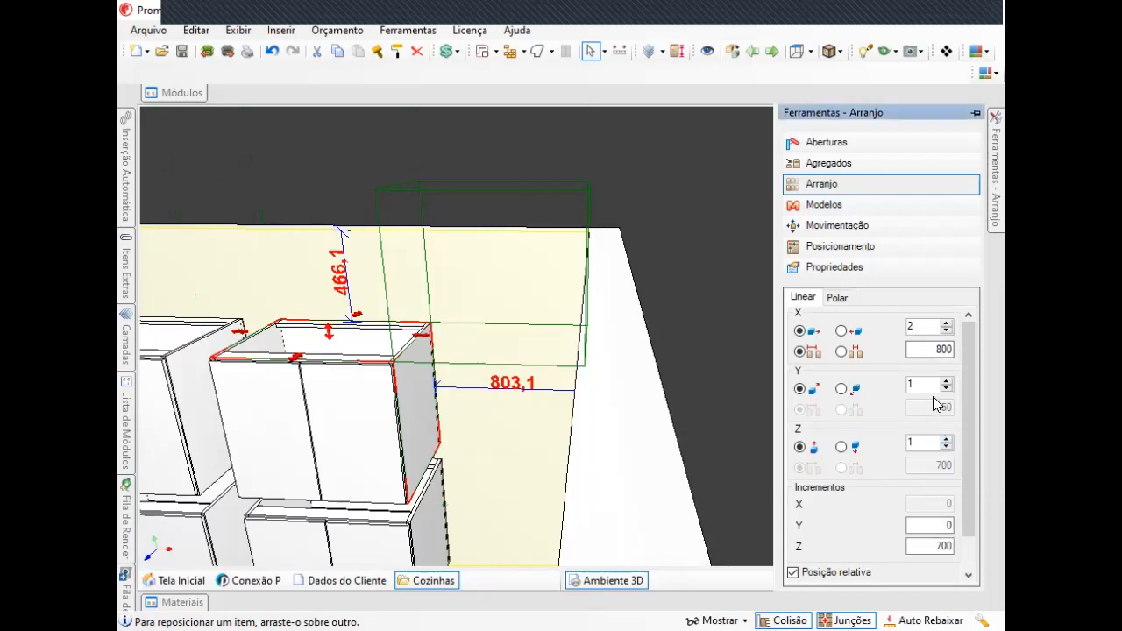
Set the X repetitions to 5 and insert the stepped array of upper cabinets.
left_click(946, 322)
middle_click_drag(639, 374, 582, 457)
scroll(555, 470, "down", 3)
mouse_move(995, 179)
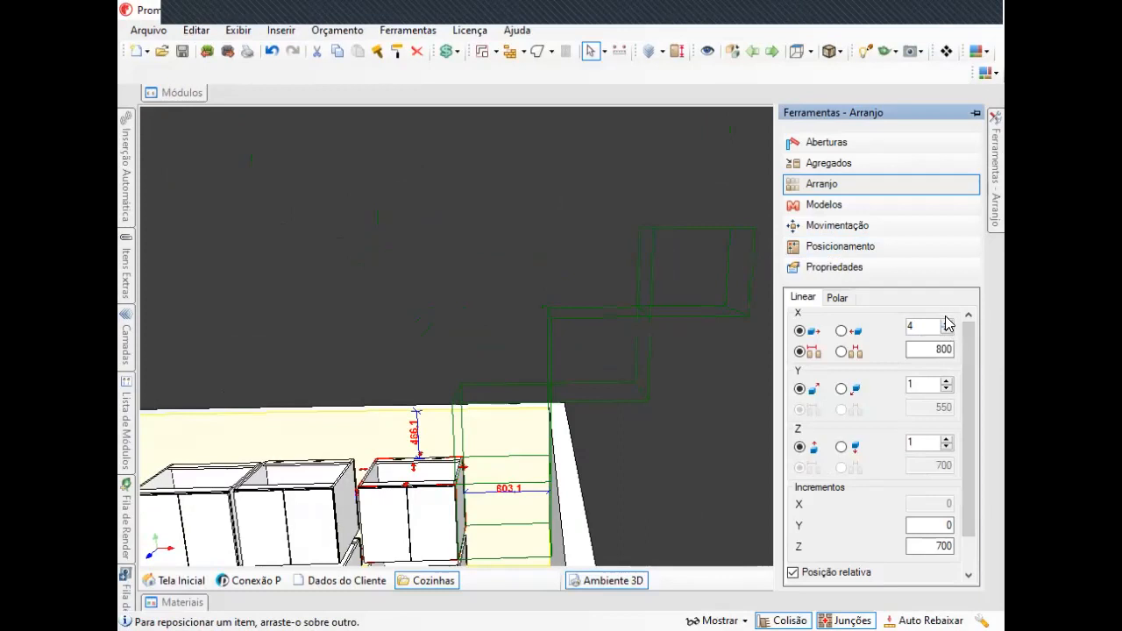
left_click(946, 322)
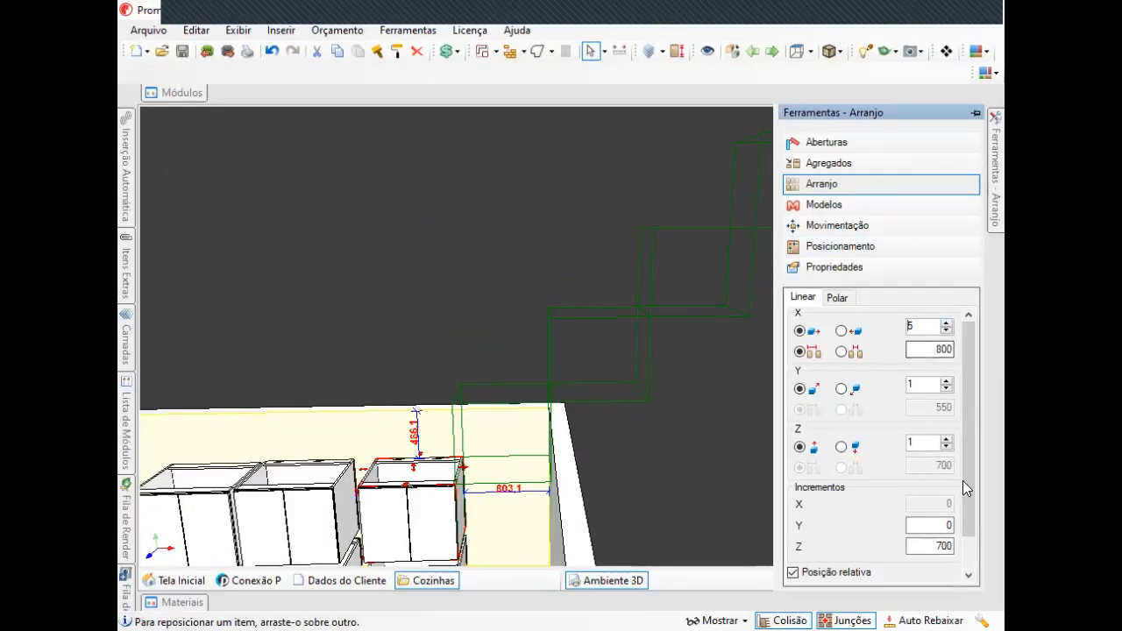
scroll(968, 513, "down", 1)
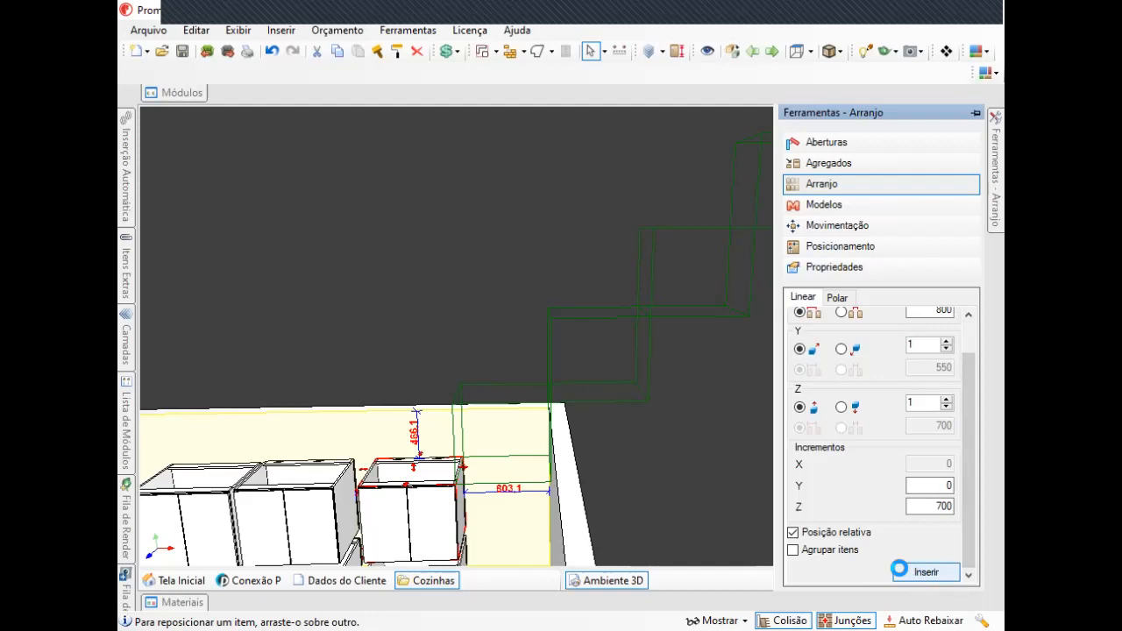
left_click(919, 576)
Undo the inserted array.
scroll(551, 432, "down", 5)
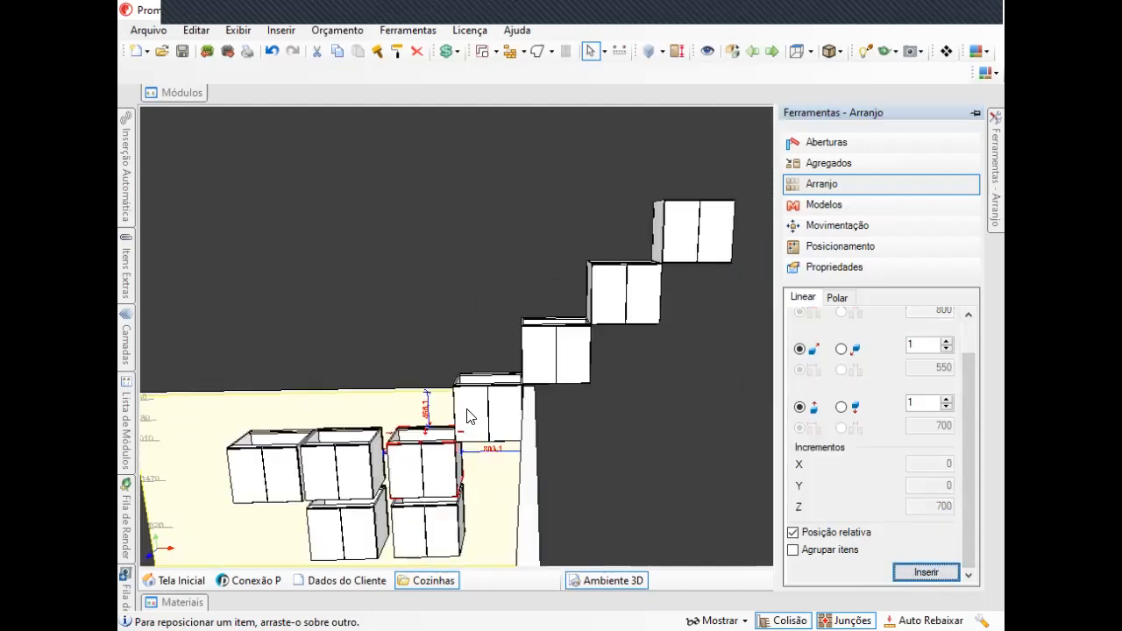
scroll(543, 399, "up", 5)
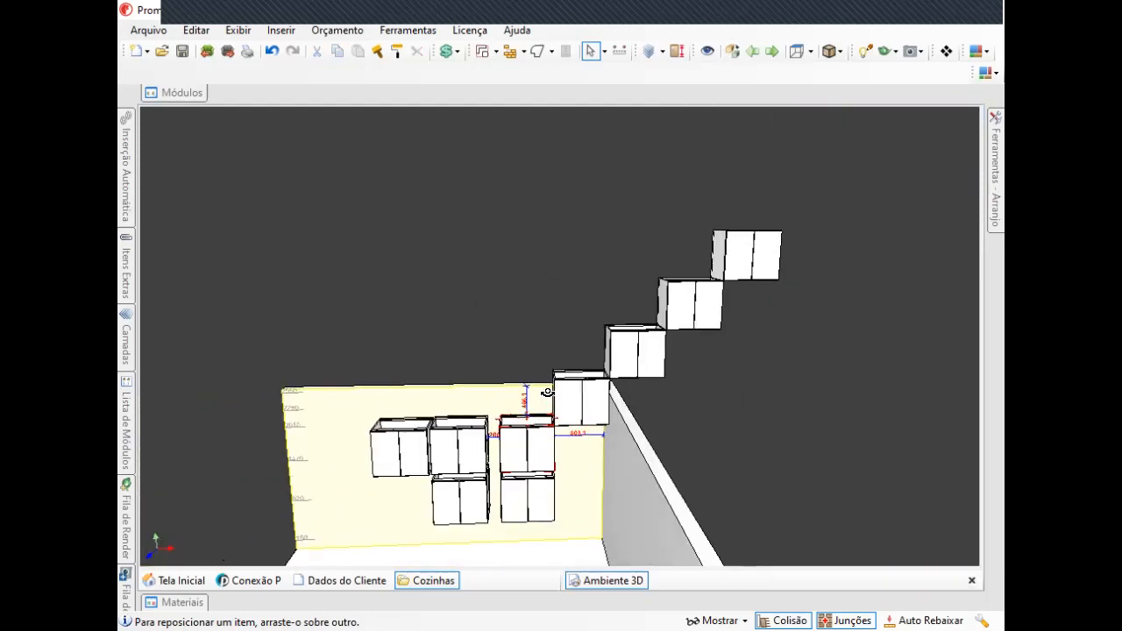
middle_click_drag(541, 394, 598, 401)
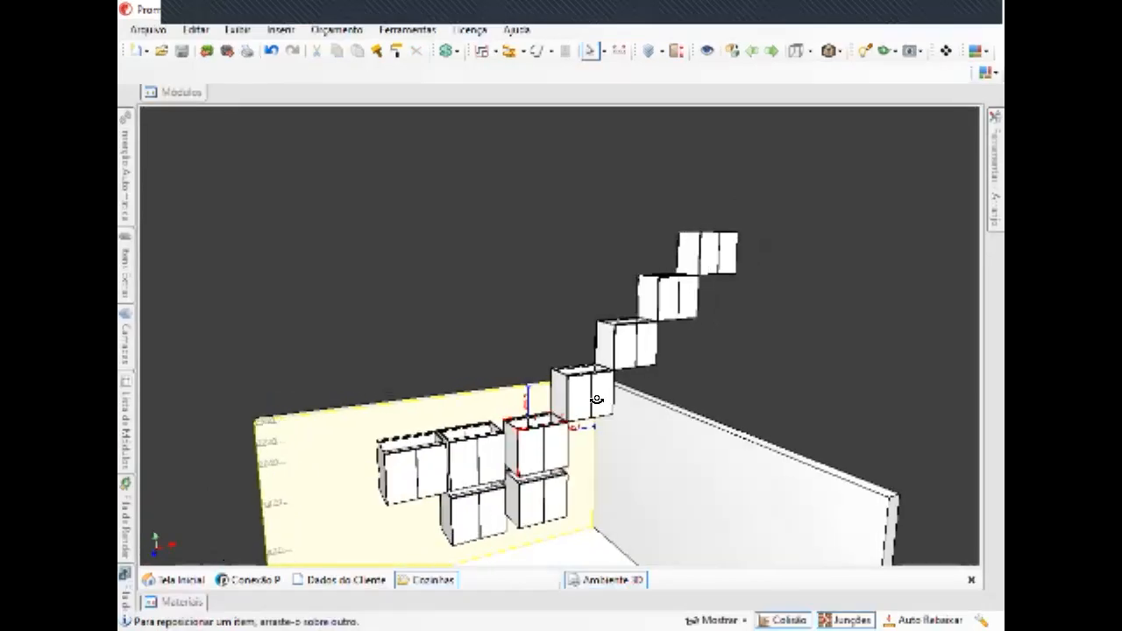
left_click(268, 47)
Delete the upper cabinet in the middle of the wall.
middle_click_drag(460, 384, 435, 405)
scroll(458, 489, "up", 3)
middle_click_drag(605, 447, 642, 445)
left_click(541, 448)
key("Delete")
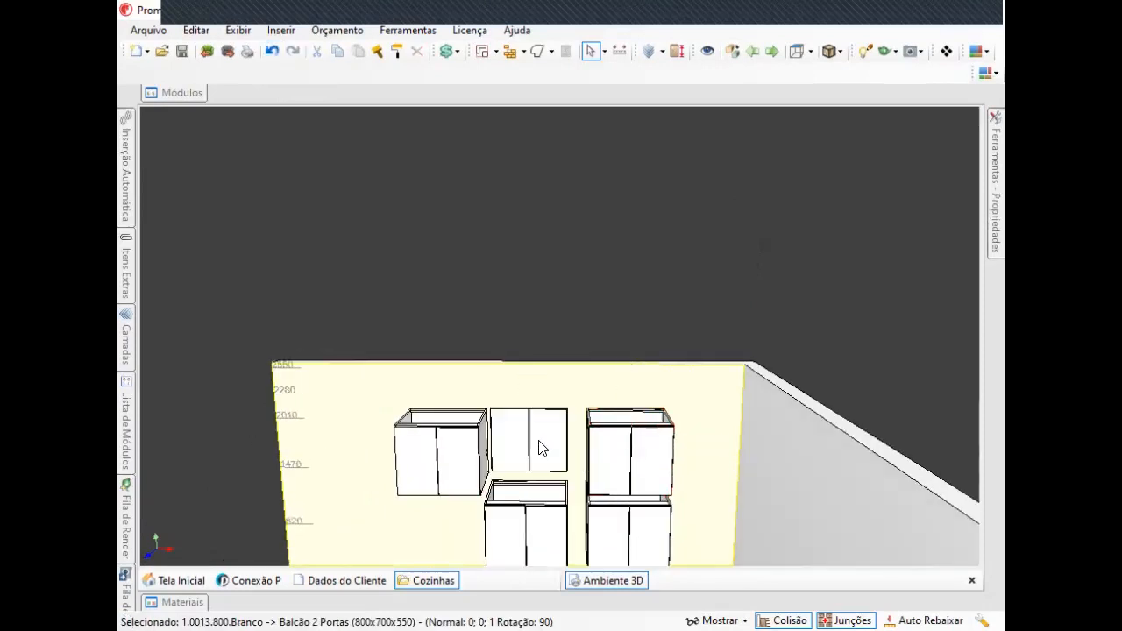
Delete the leftmost upper cabinet and the upper cabinet of the right-hand stack.
left_click(443, 453)
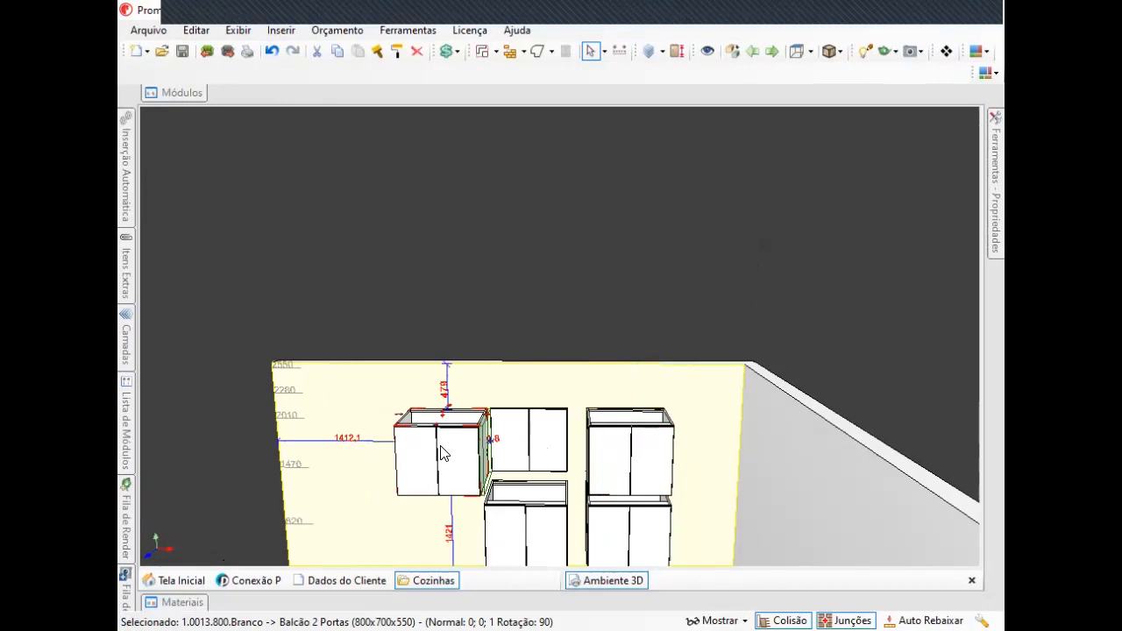
key("Delete")
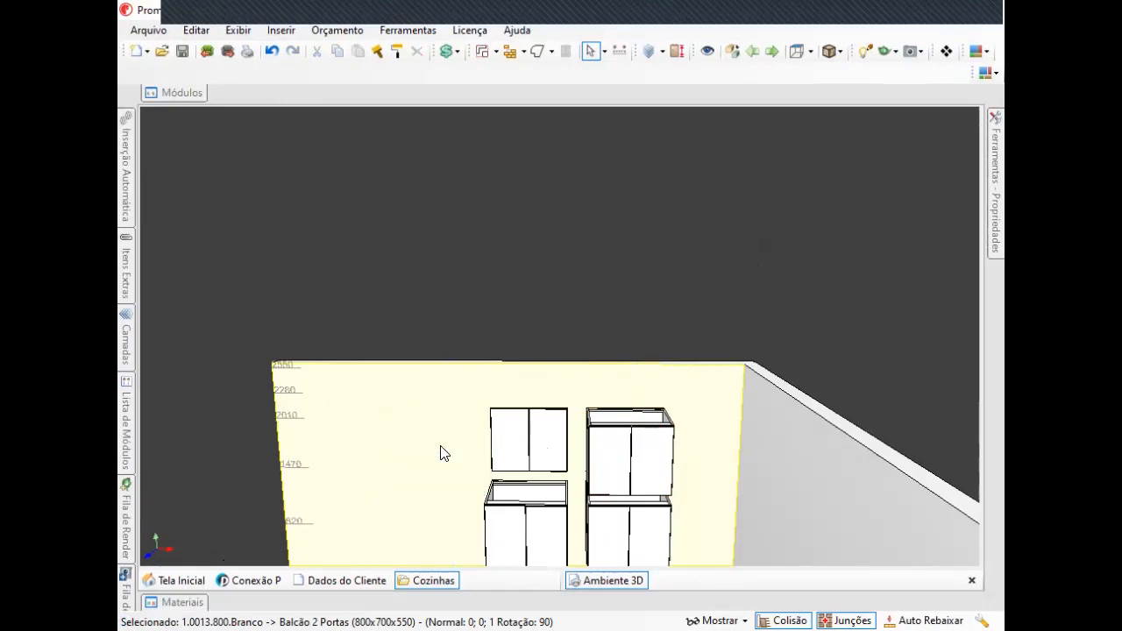
left_click(637, 462)
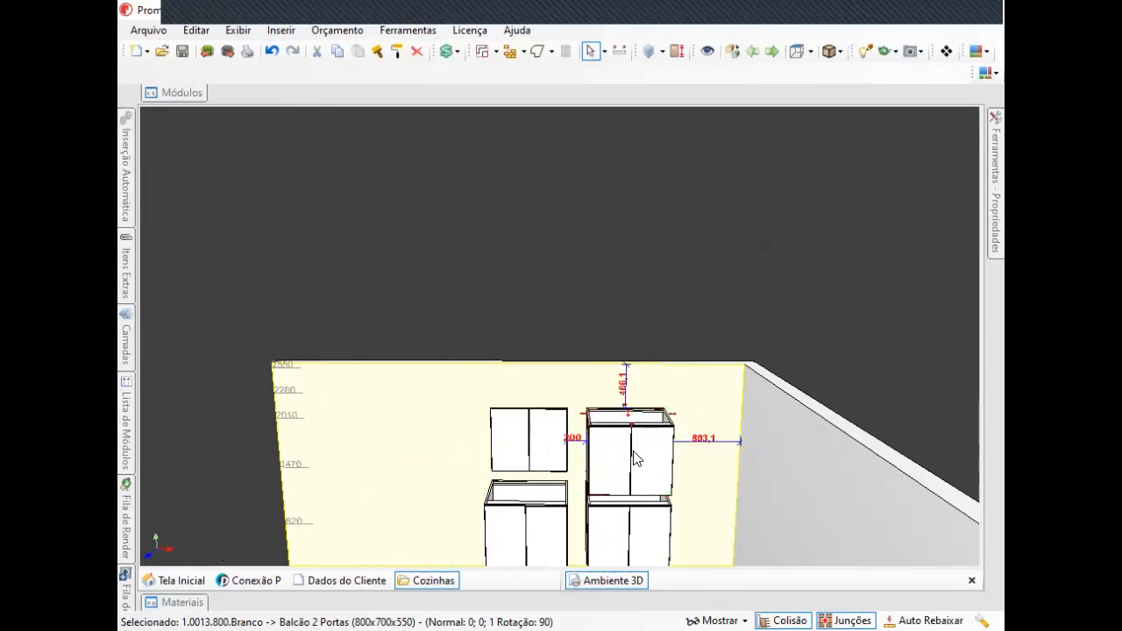
left_click_drag(569, 409, 625, 479)
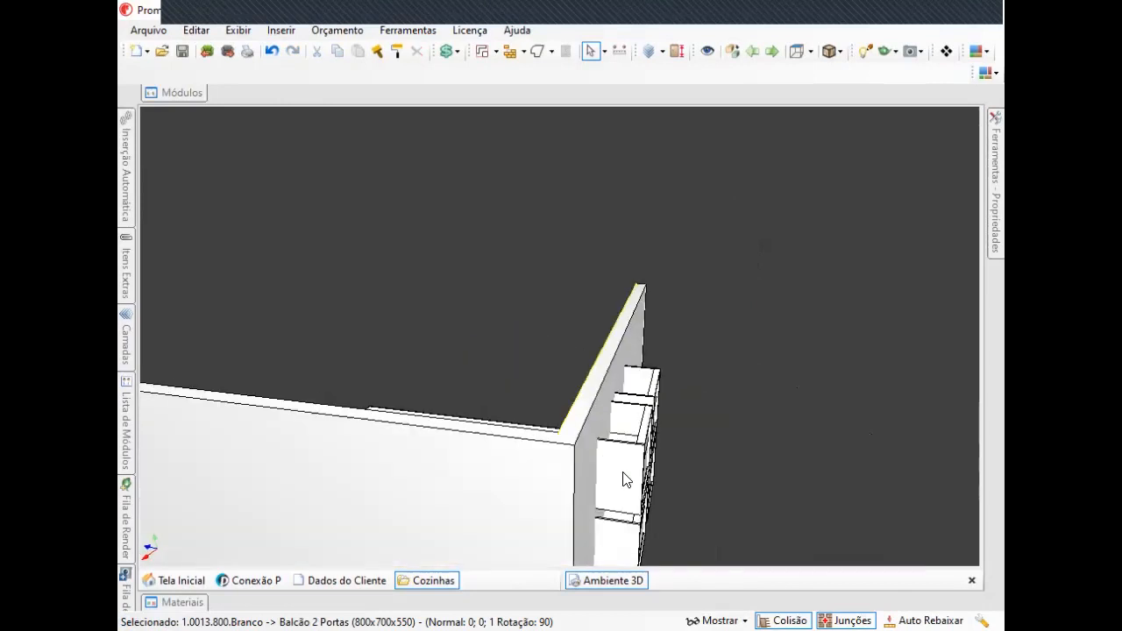
scroll(623, 479, "up", 1)
left_click(623, 480)
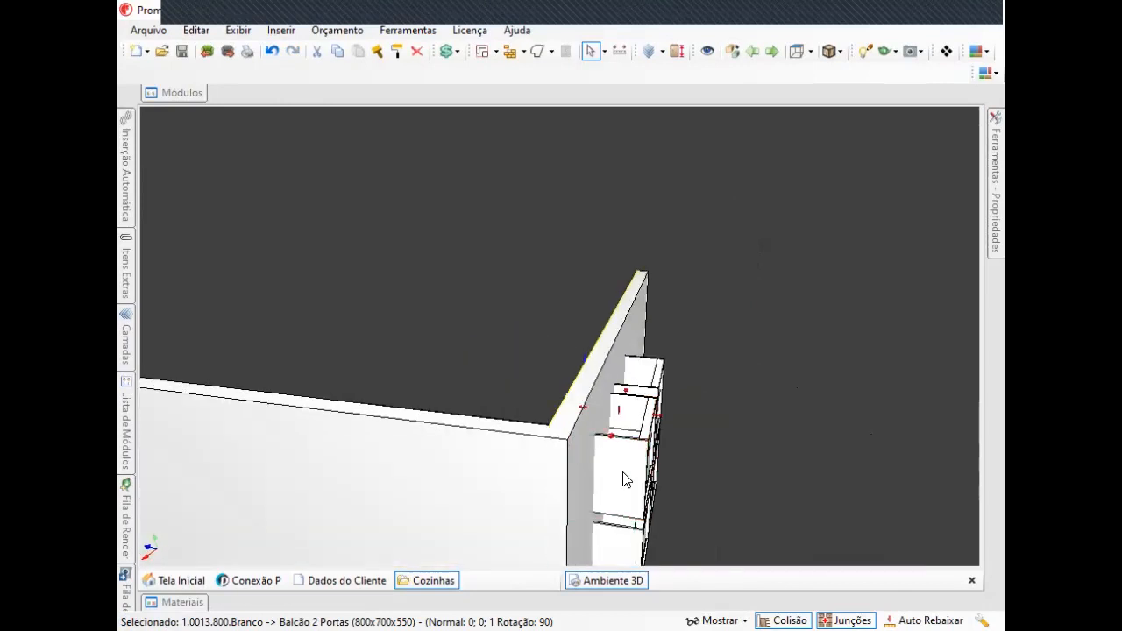
key("Delete")
Paste a copied cabinet onto the wall.
left_click(643, 425)
left_click_drag(584, 444, 886, 493)
mouse_move(548, 410)
right_mouse_down()
mouse_move(546, 391)
mouse_move(621, 254)
right_mouse_up()
right_click_drag(421, 482, 536, 341)
mouse_move(643, 409)
left_mouse_down()
mouse_move(599, 396)
mouse_move(639, 411)
left_mouse_up()
key("ctrl+v")
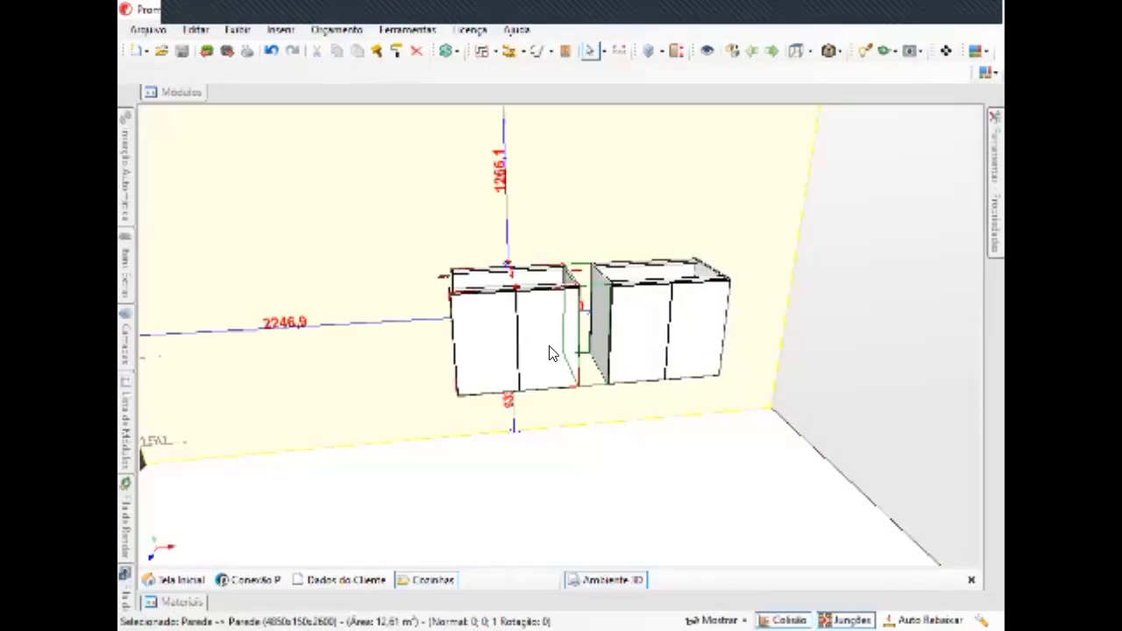
Delete two of the remaining cabinets, leaving a single cabinet on the wall.
left_click(553, 353)
left_click(509, 282)
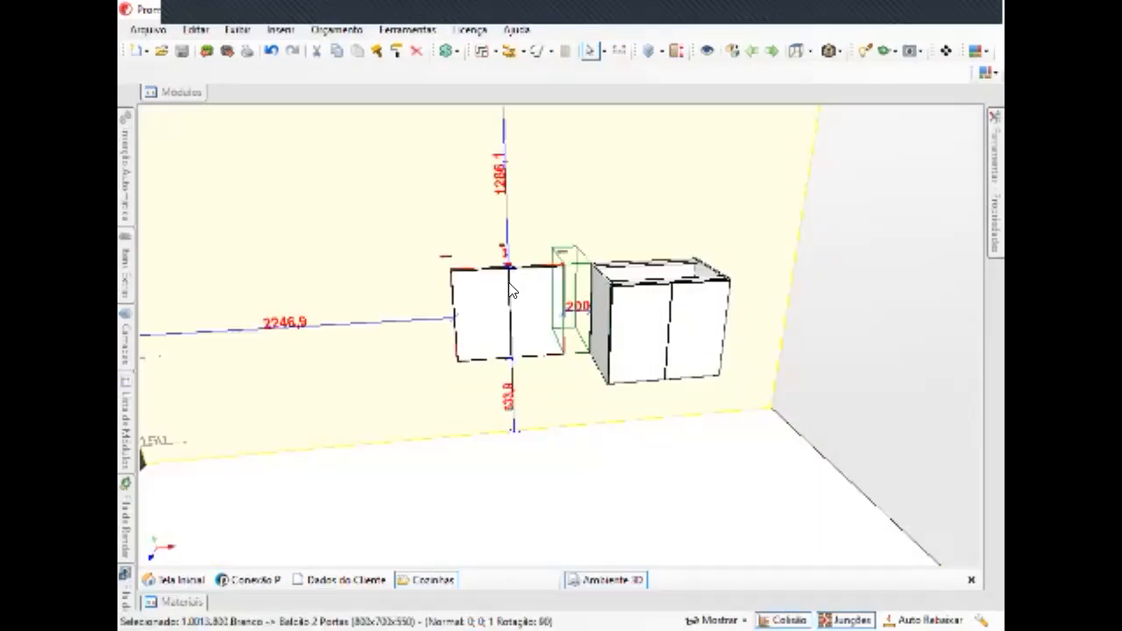
key("Delete")
left_click_drag(686, 316, 413, 336)
left_click(627, 329)
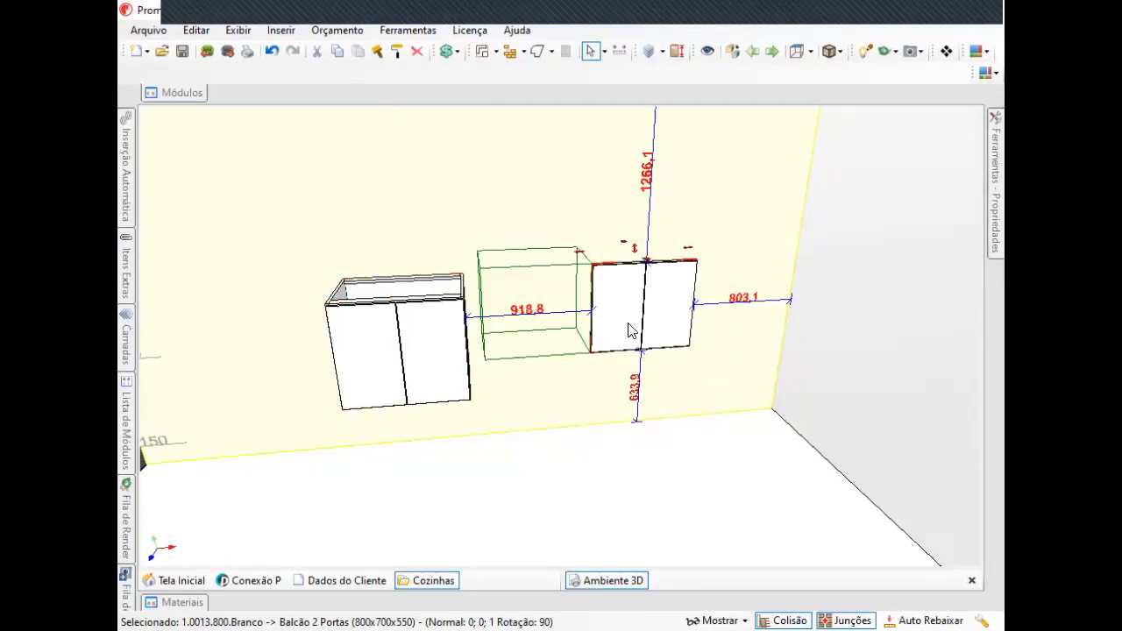
key("Delete")
Select the remaining cabinet and open the Modelos tool.
middle_click_drag(493, 309, 596, 303)
scroll(589, 305, "down", 1)
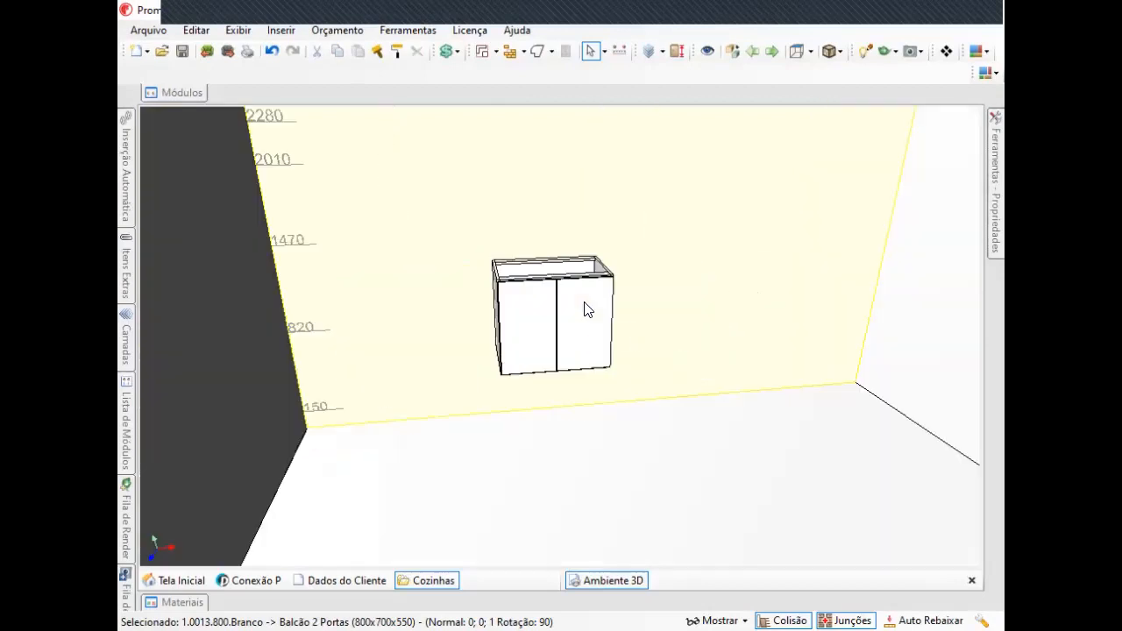
right_click_drag(589, 305, 565, 300)
left_click_drag(622, 311, 634, 306)
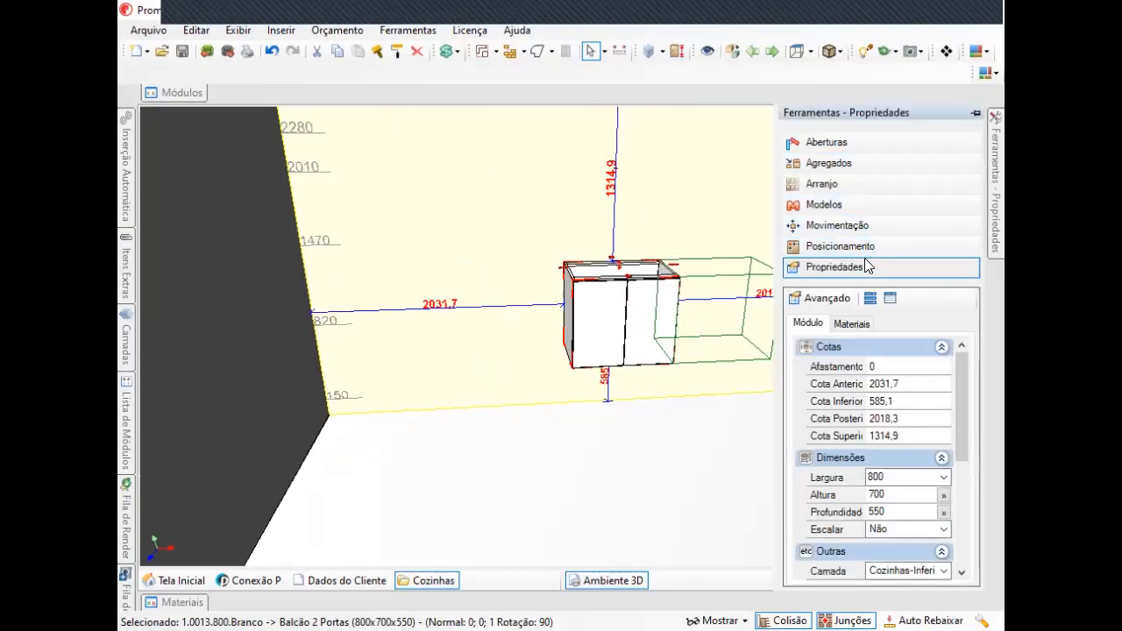
left_click(820, 207)
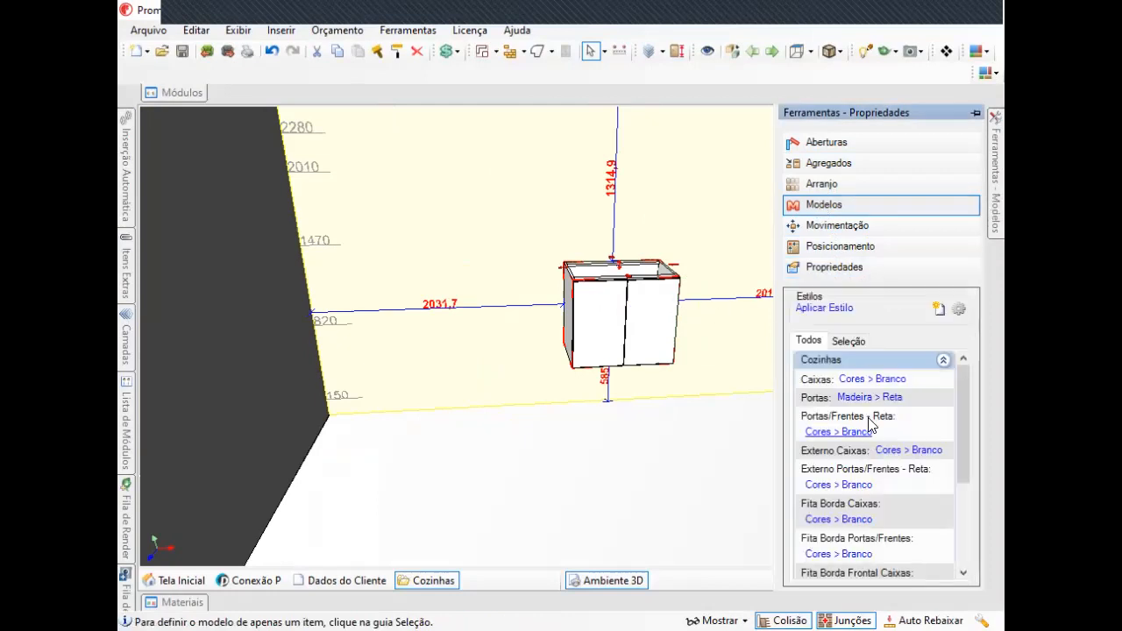
Examine the Cozinhas style entries for caixas, portas and frentes in the Modelos styles list.
scroll(652, 321, "up", 1)
middle_click_drag(651, 322, 550, 263)
left_click(537, 269)
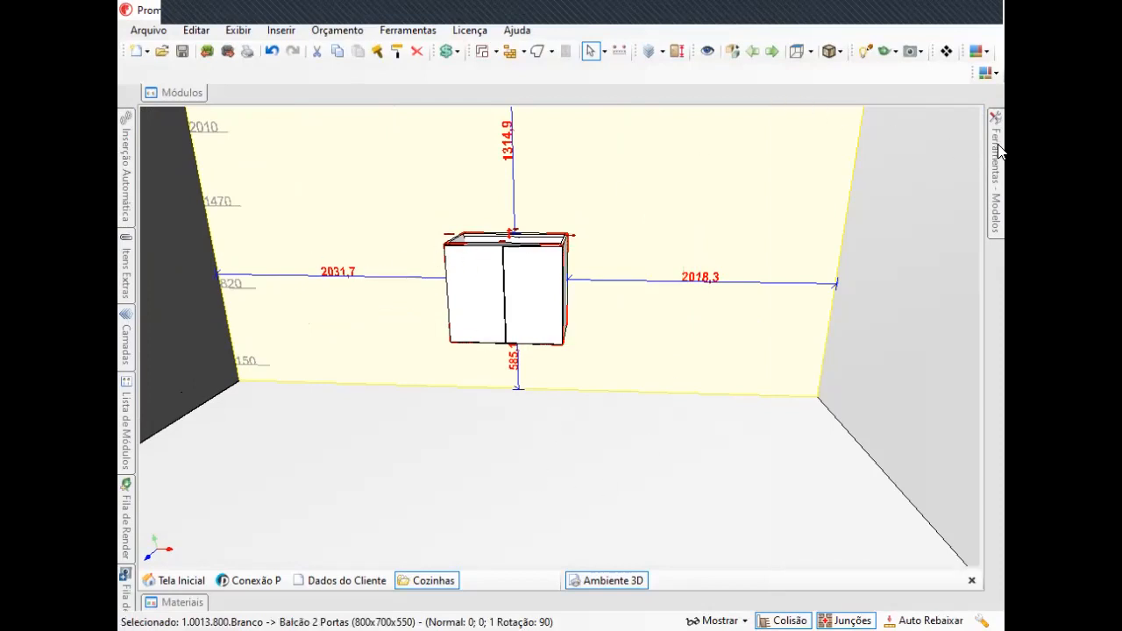
middle_click_drag(652, 306, 596, 324)
scroll(553, 293, "up", 2)
scroll(583, 266, "down", 1)
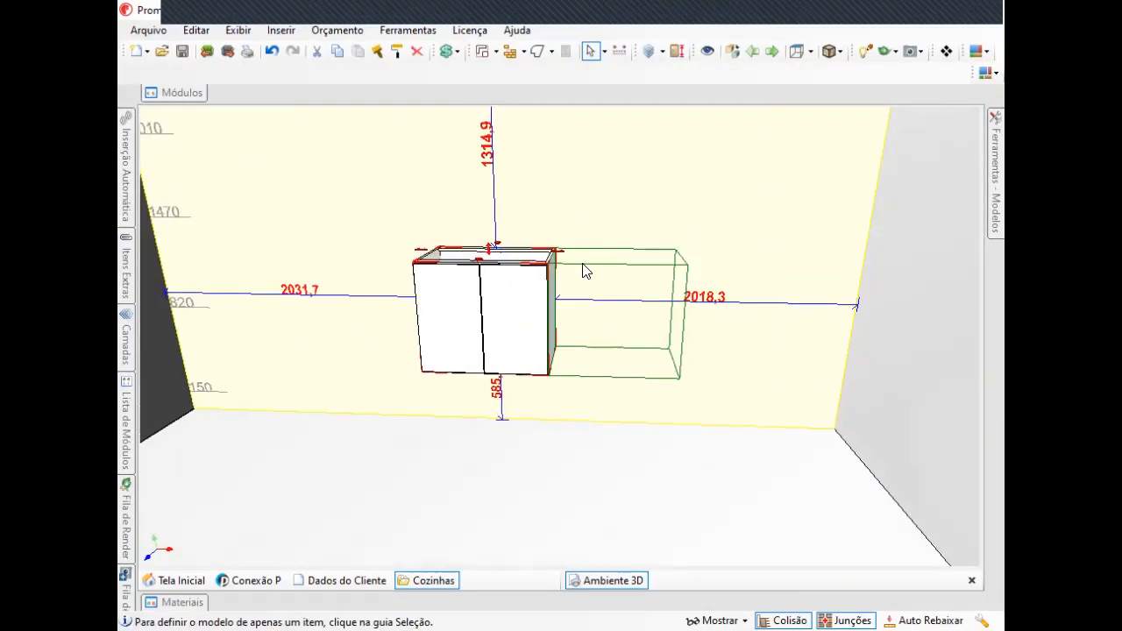
double_click(618, 214)
right_click_drag(580, 274, 619, 326)
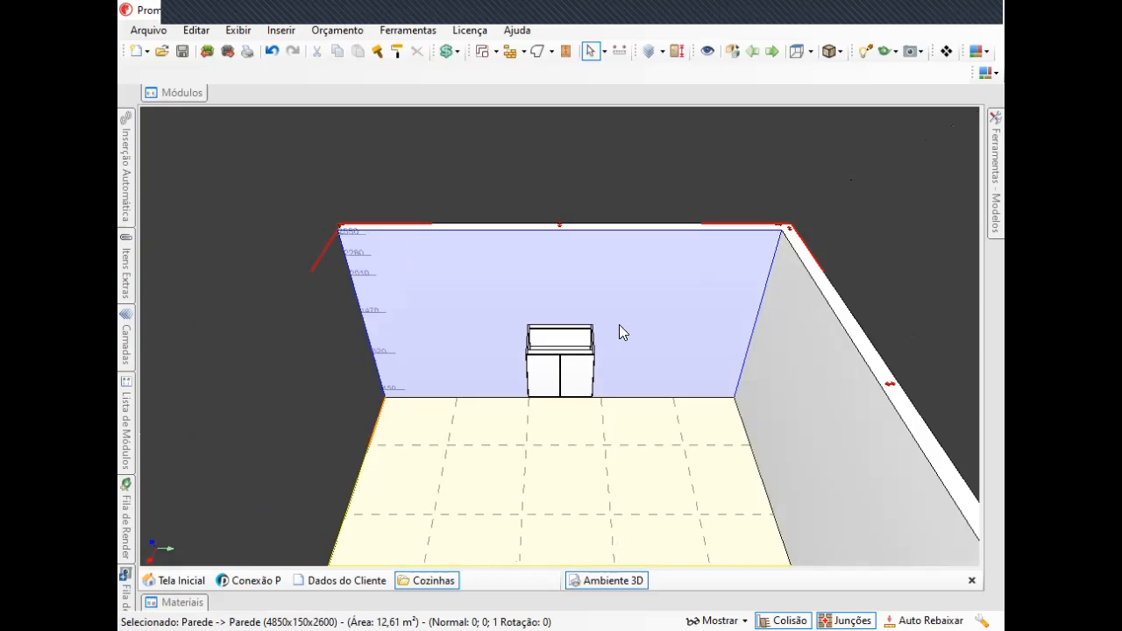
scroll(666, 310, "up", 3)
mouse_move(1003, 161)
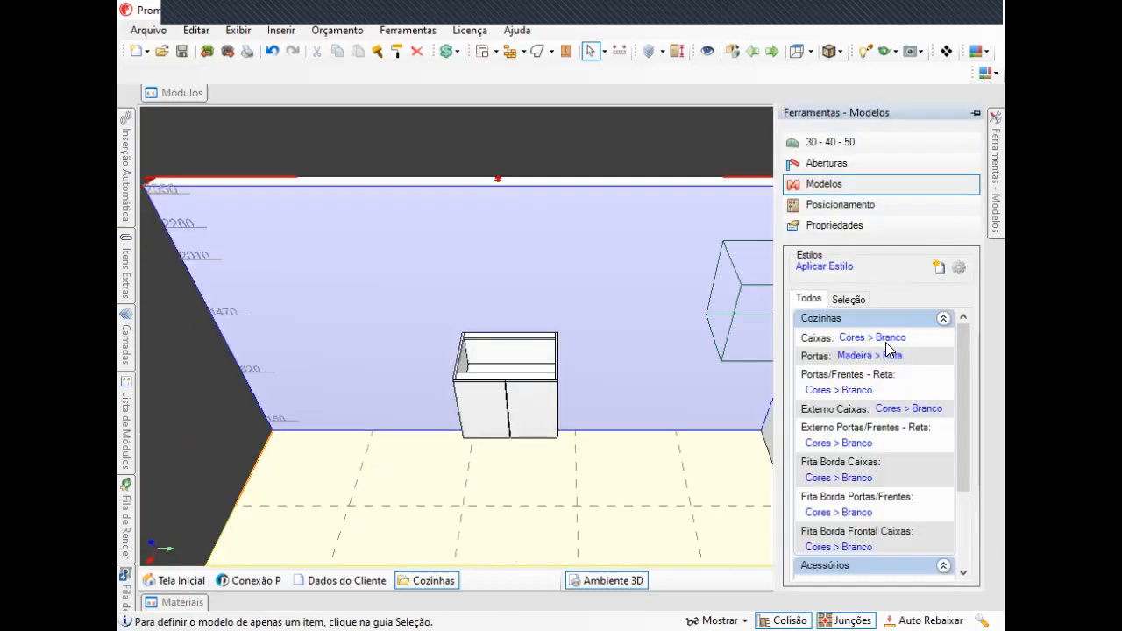
middle_click_drag(551, 331, 549, 331)
left_click(802, 319)
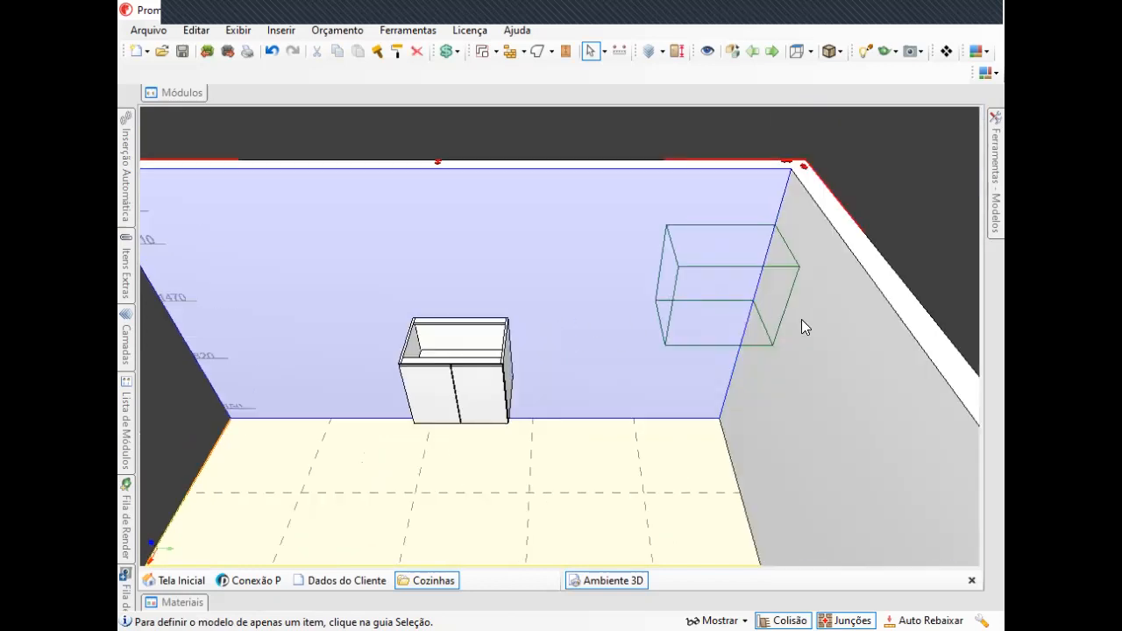
mouse_move(1000, 160)
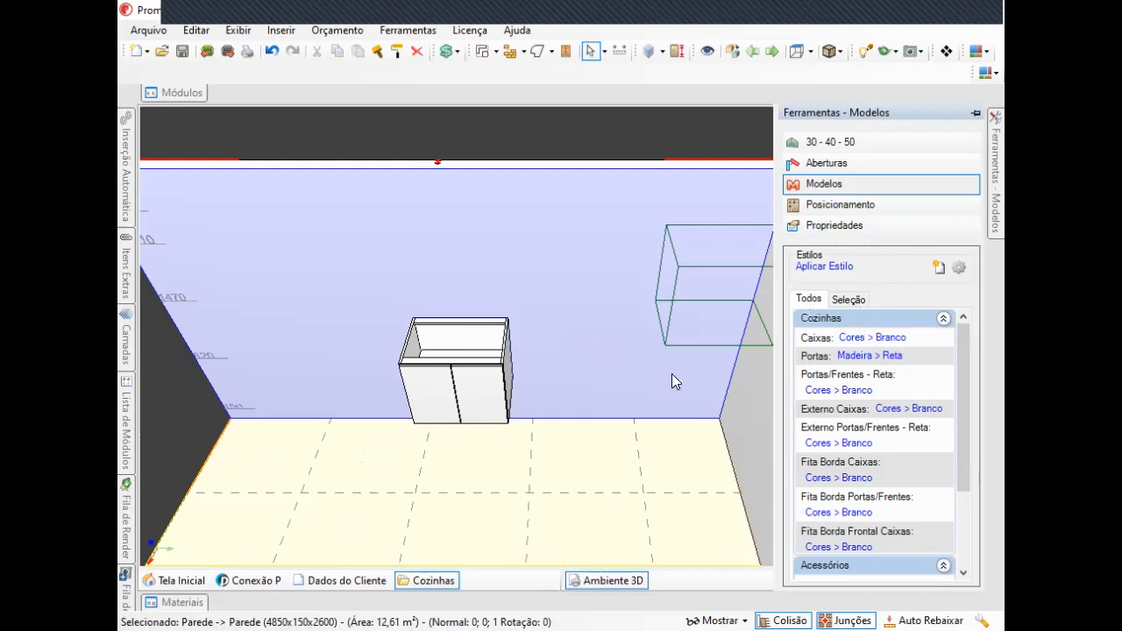
Select the cabinet and switch the styles list to apply to the selection only.
left_click(463, 404)
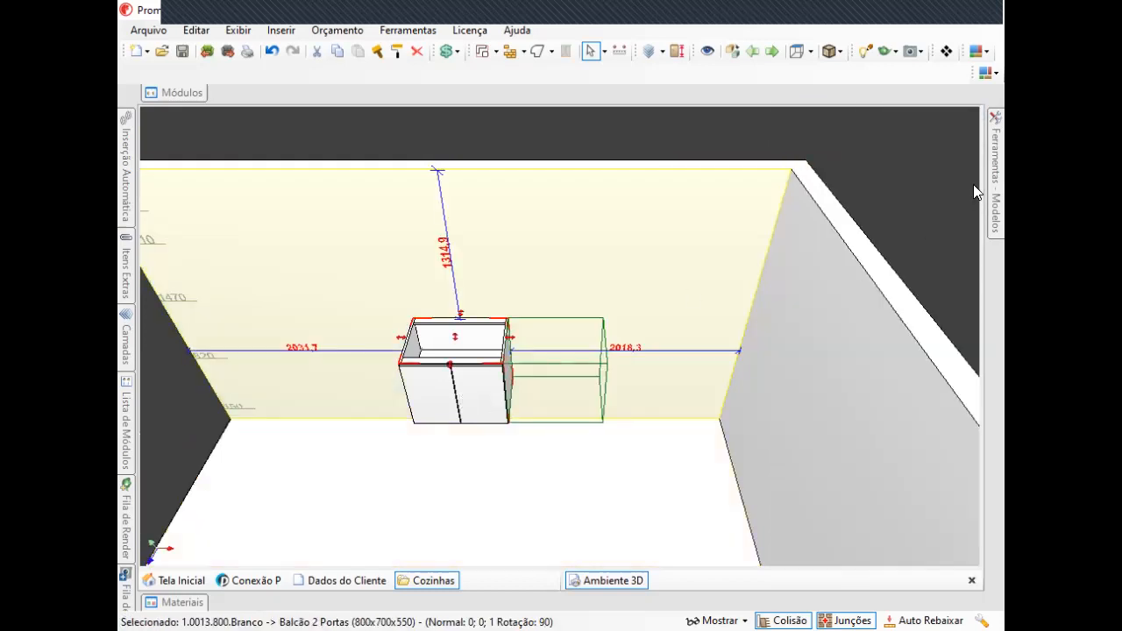
mouse_move(994, 208)
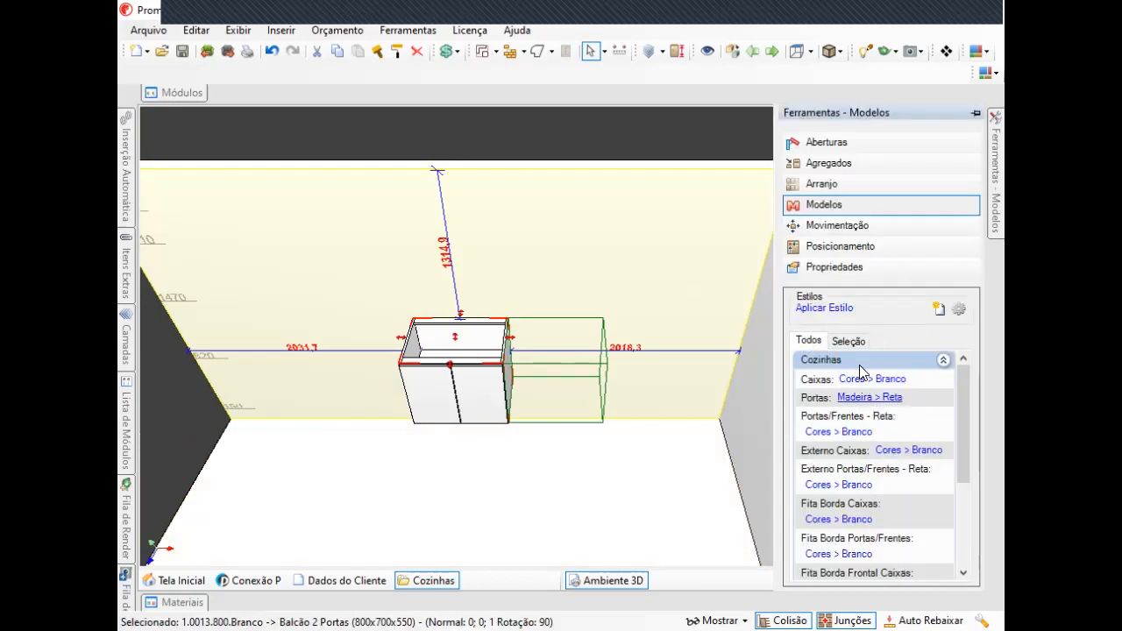
left_click(849, 341)
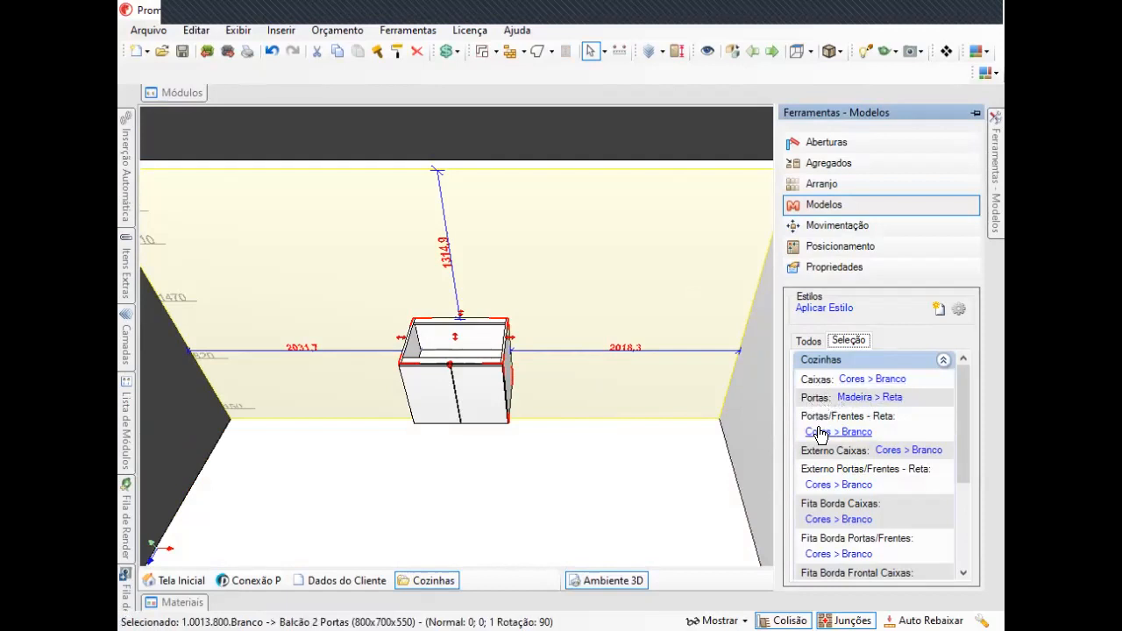
Set the selected cabinet's Caixas style to Cores > Preto.
left_click(868, 379)
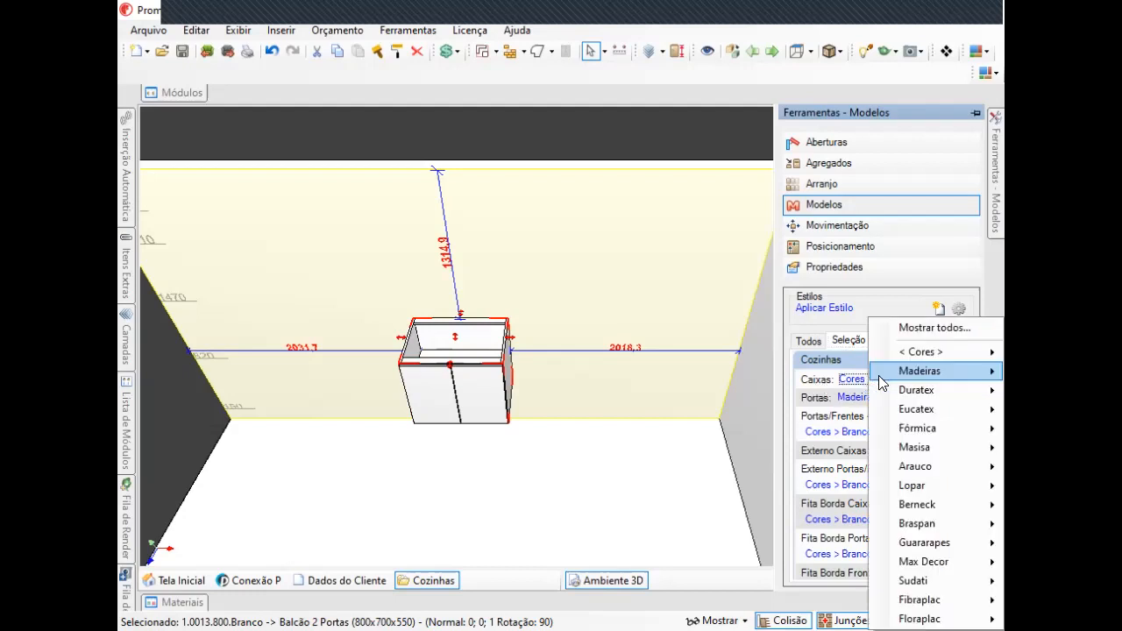
mouse_move(925, 349)
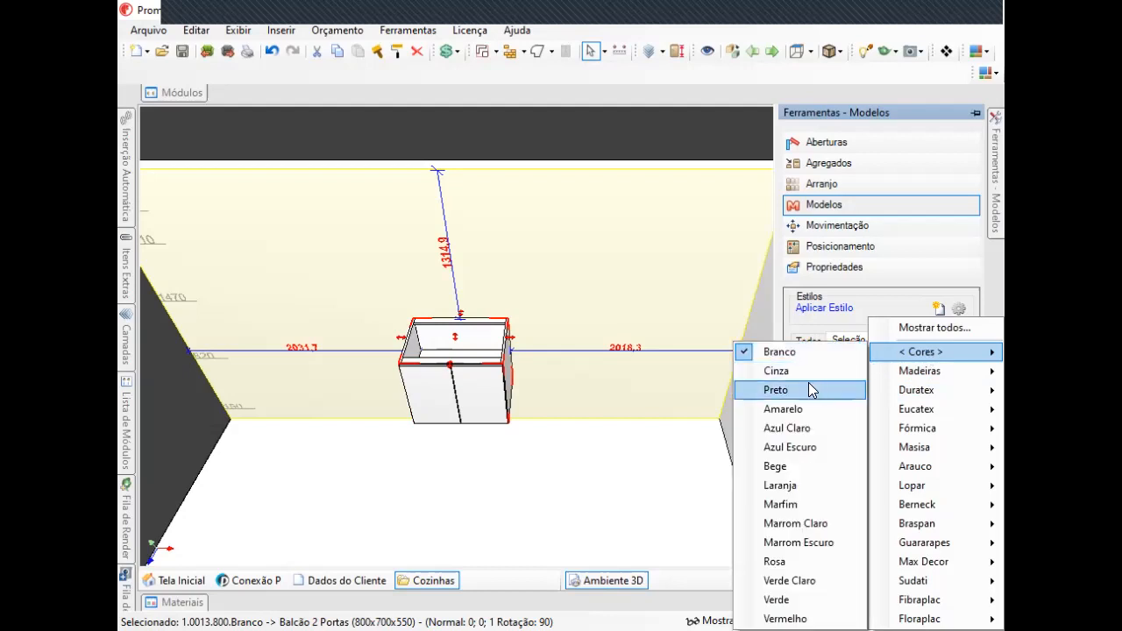
left_click(808, 384)
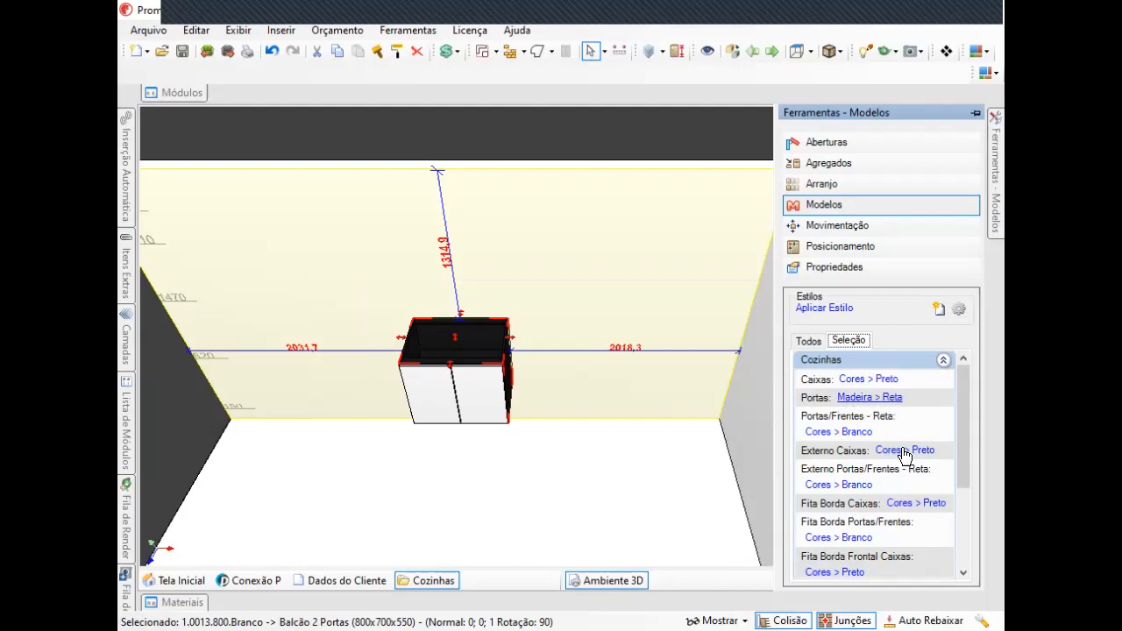
Set the Portas/Frentes - Reta style to Cores > Preto.
left_click(856, 434)
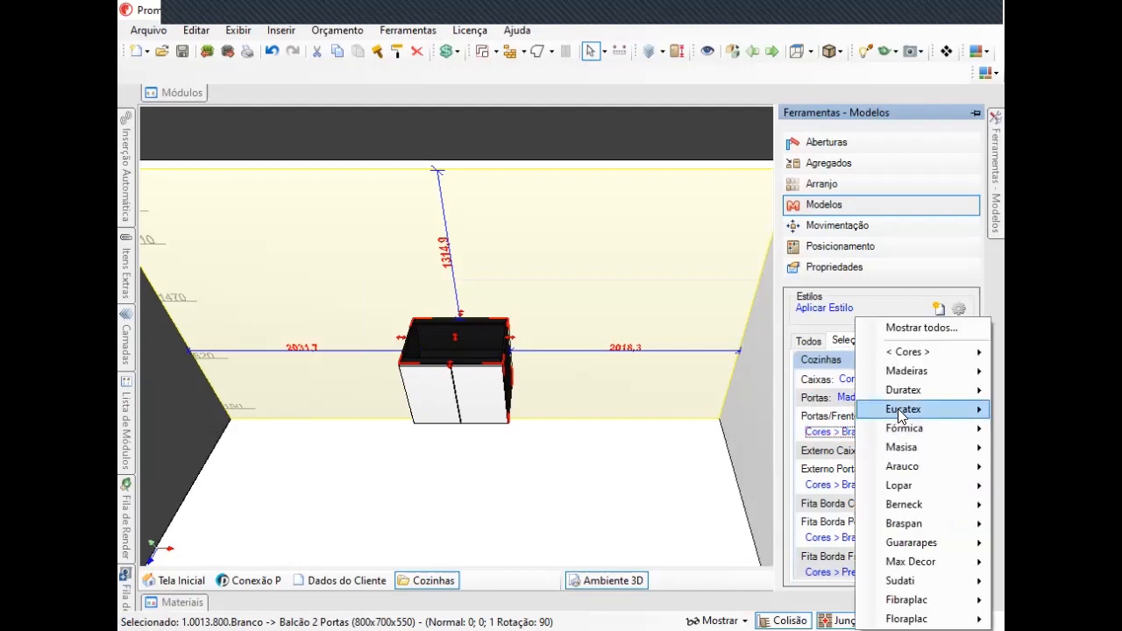
mouse_move(912, 352)
left_click(786, 390)
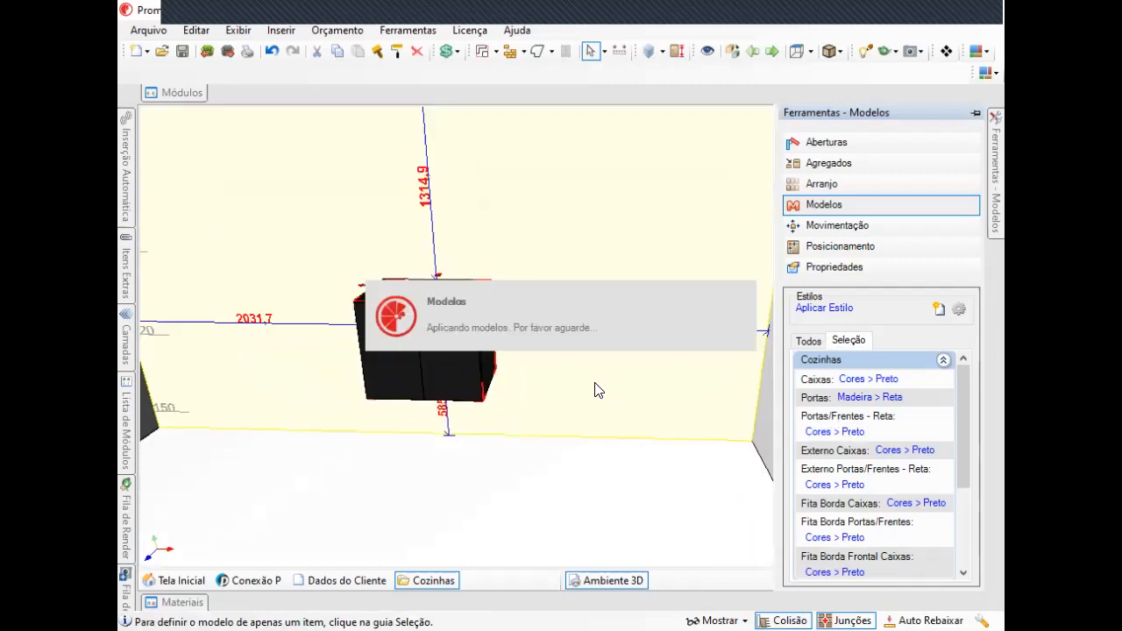
mouse_move(995, 161)
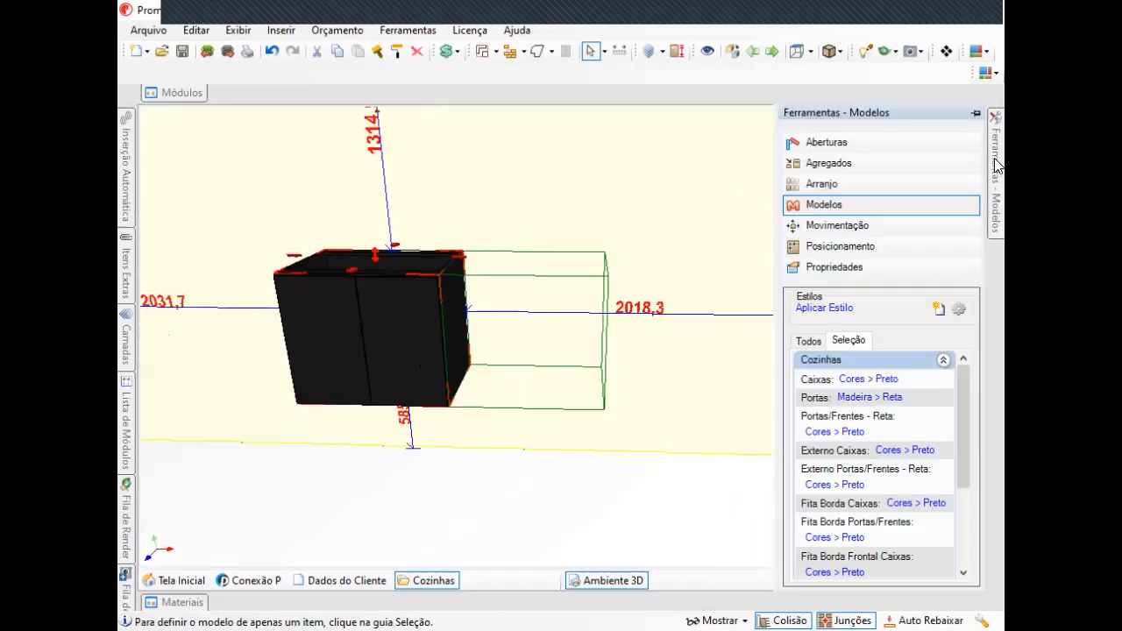
Change the Portas/Frentes - Reta style to Cores > Cinza.
left_click(851, 431)
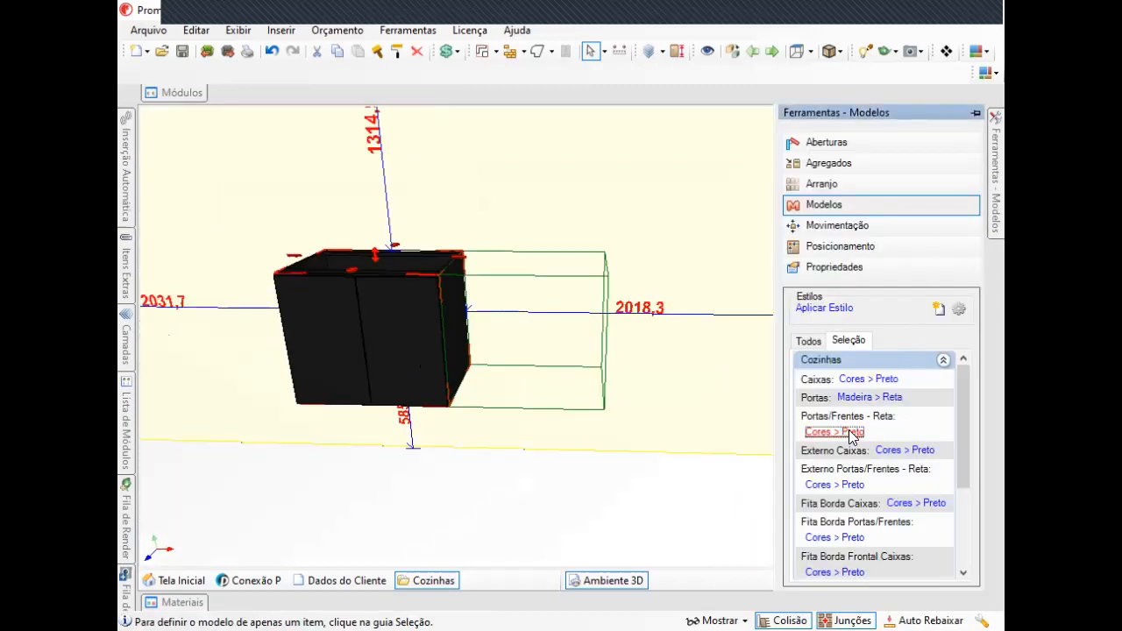
mouse_move(911, 351)
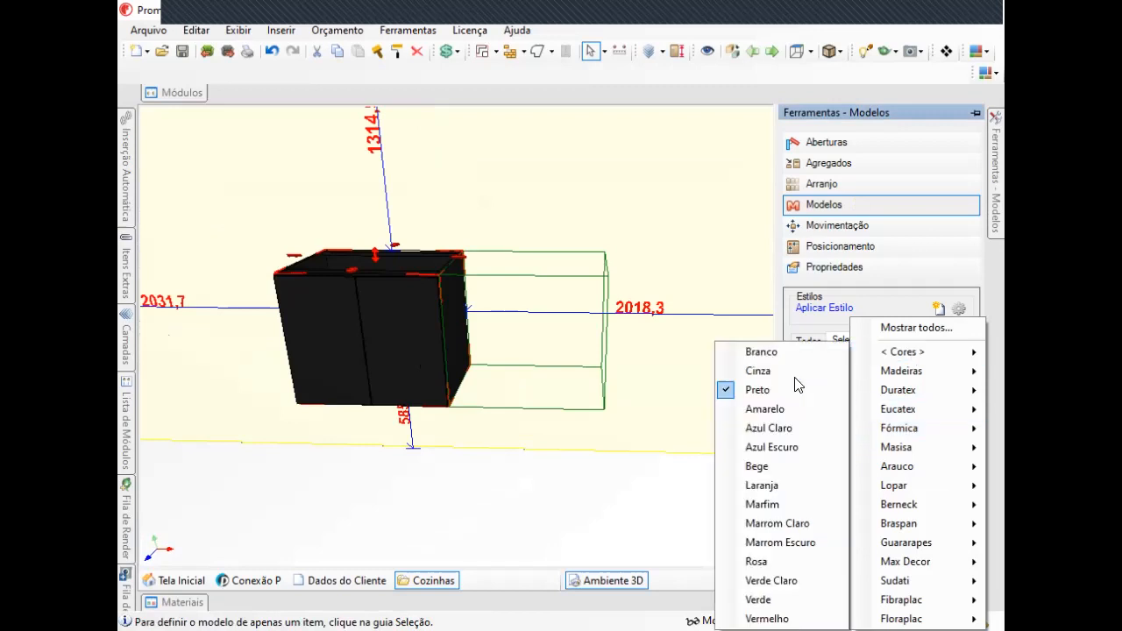
left_click(784, 367)
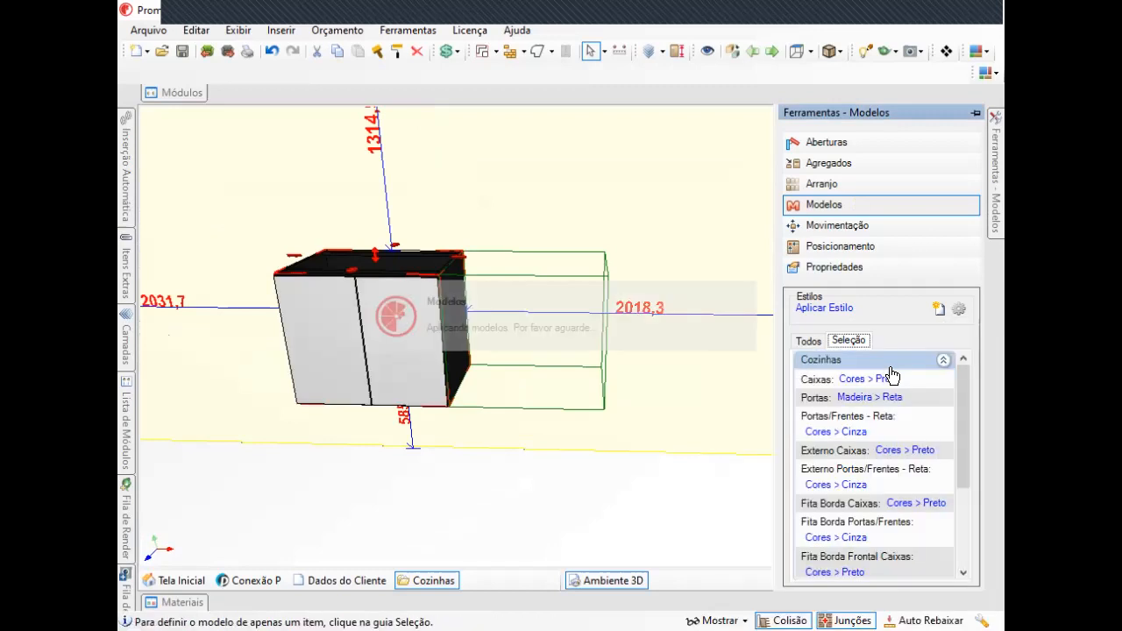
Set the Portas/Frentes - Reta style to Cores > Laranja.
left_click(894, 399)
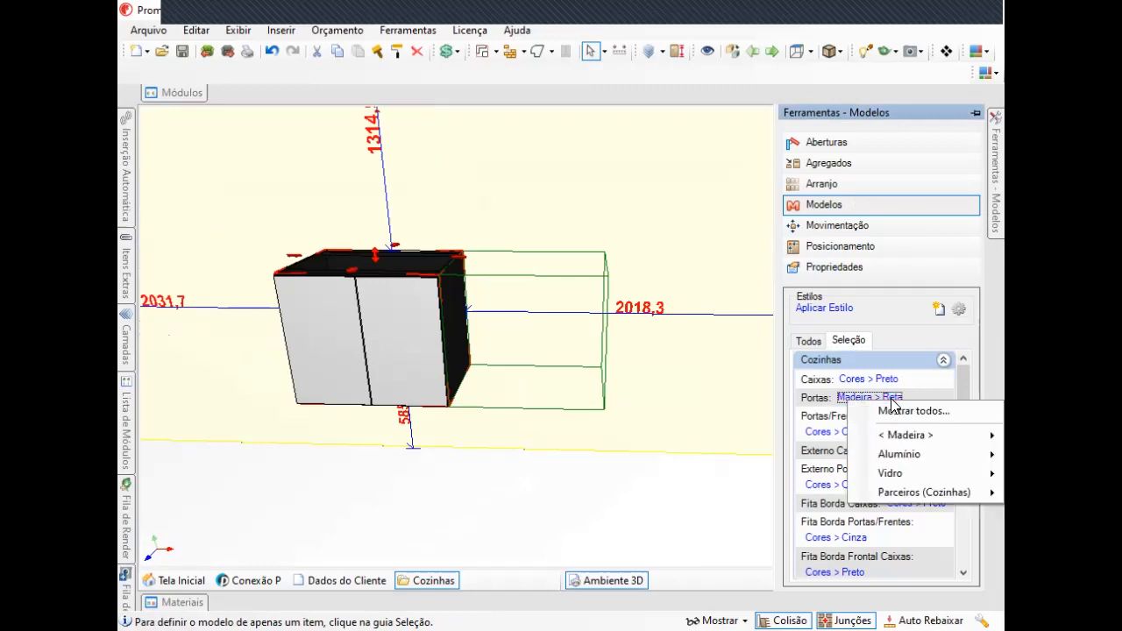
left_click(815, 423)
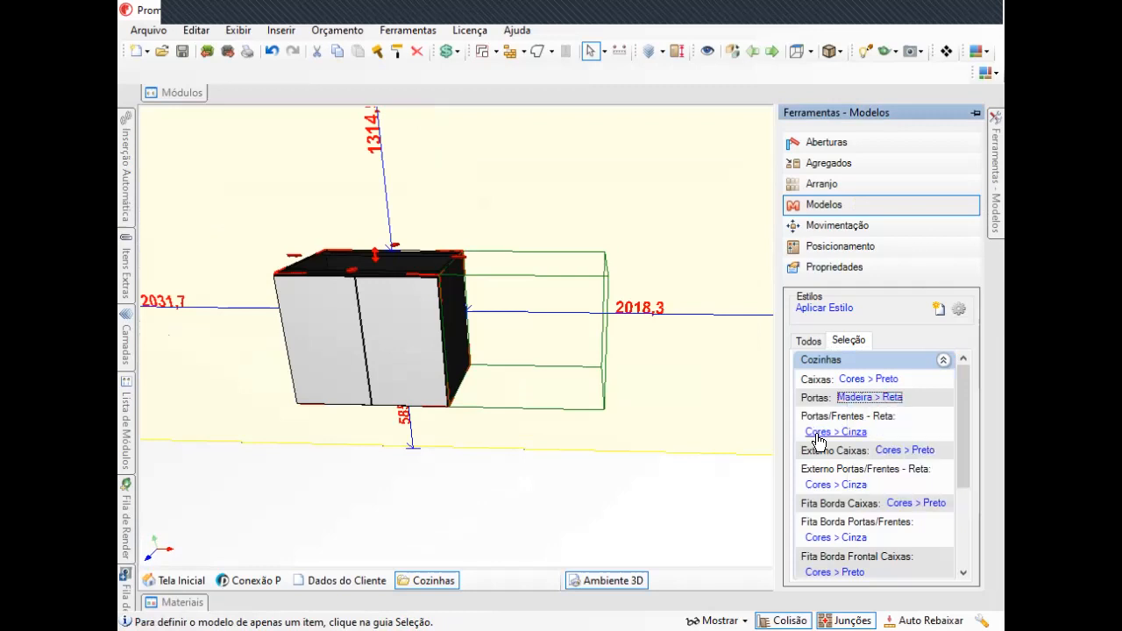
left_click(829, 431)
mouse_move(896, 351)
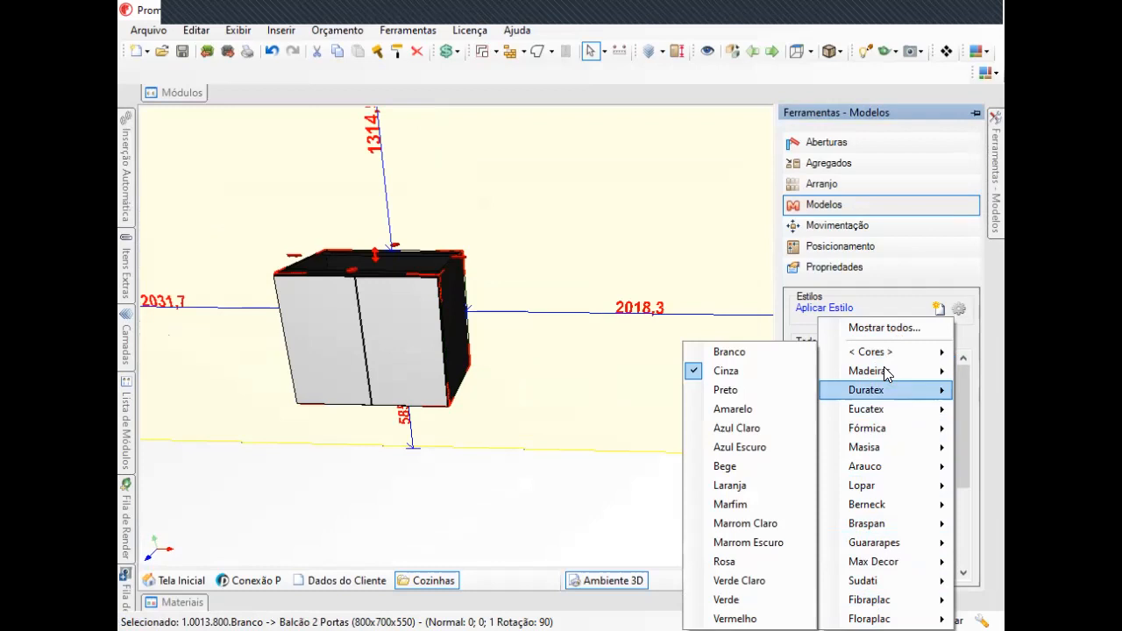
mouse_move(916, 399)
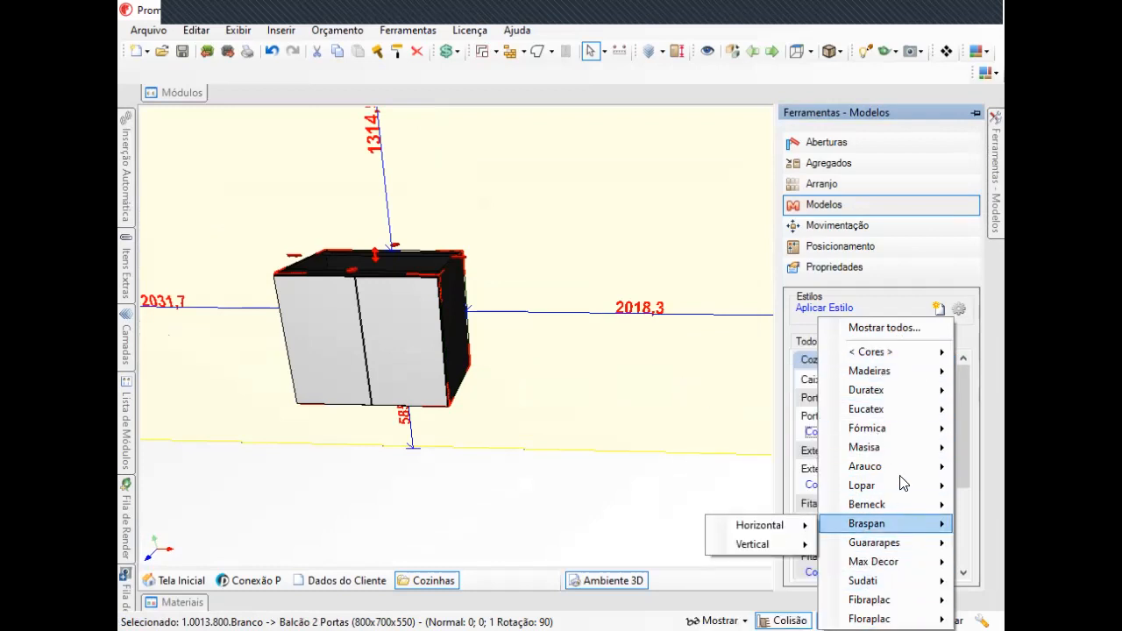
mouse_move(896, 372)
mouse_move(883, 448)
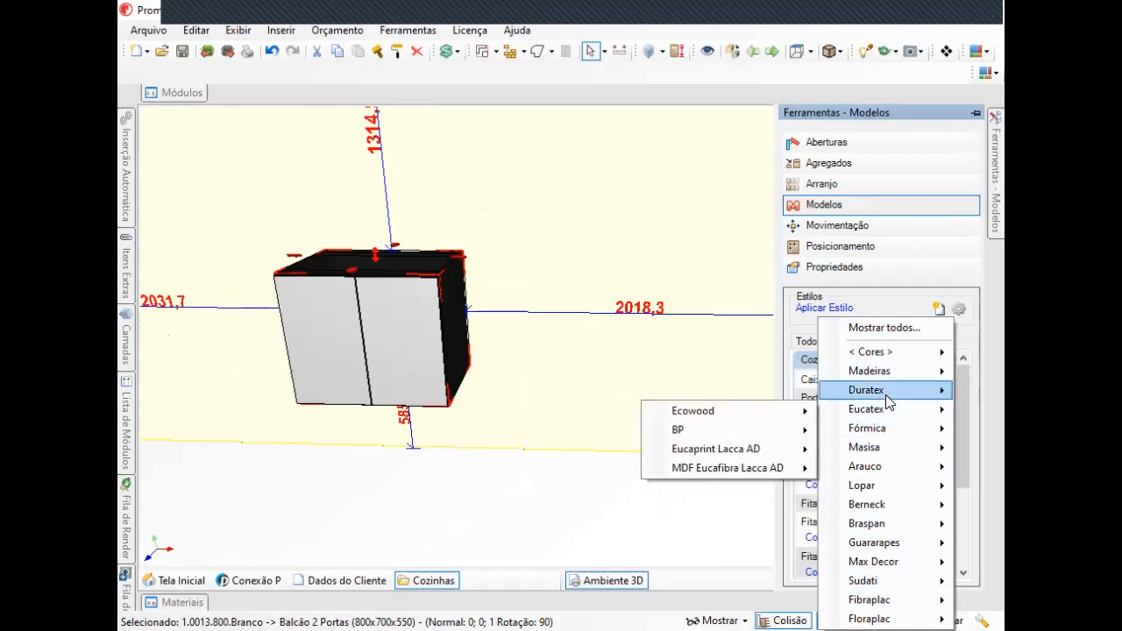
mouse_move(885, 391)
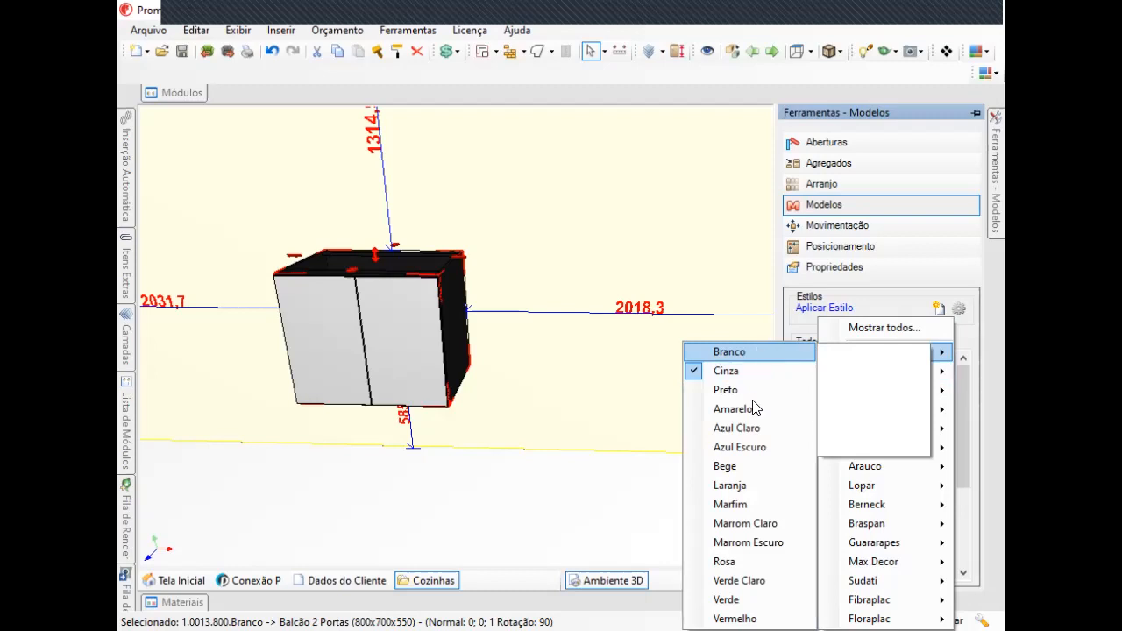
mouse_move(739, 490)
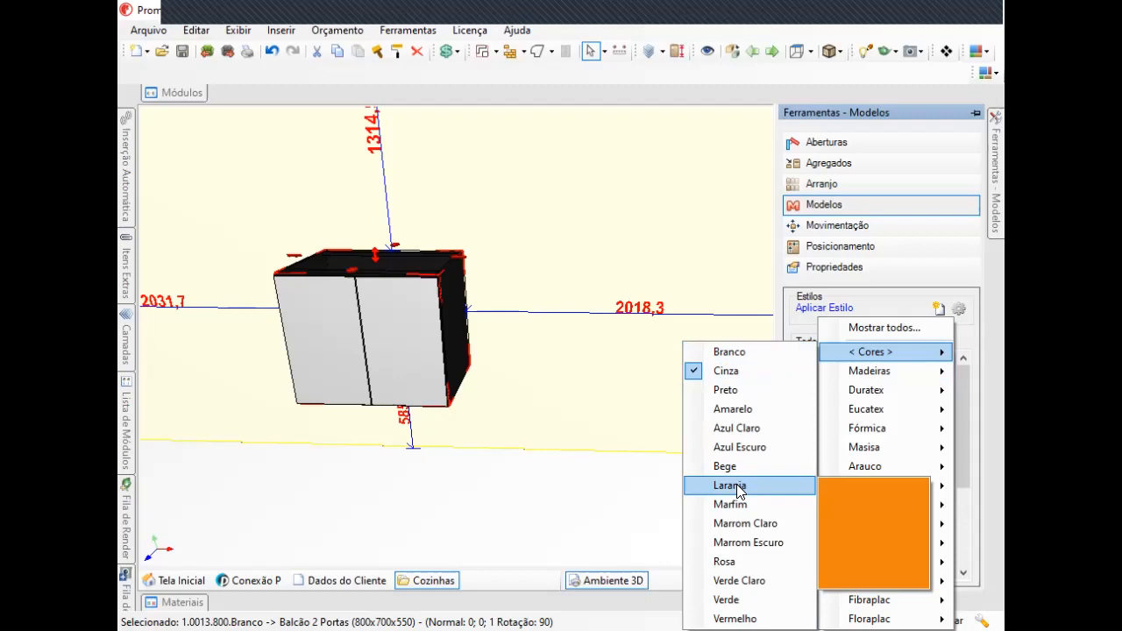
left_click(737, 487)
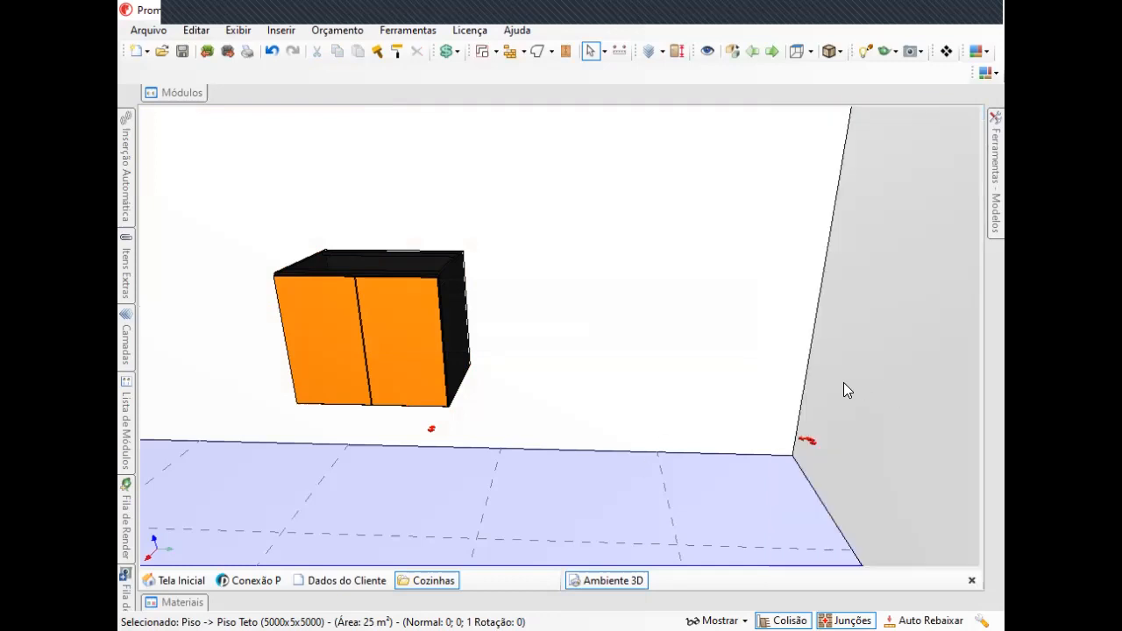
Select the cabinet and review its style entries through the whole Seleção list.
left_click(421, 310)
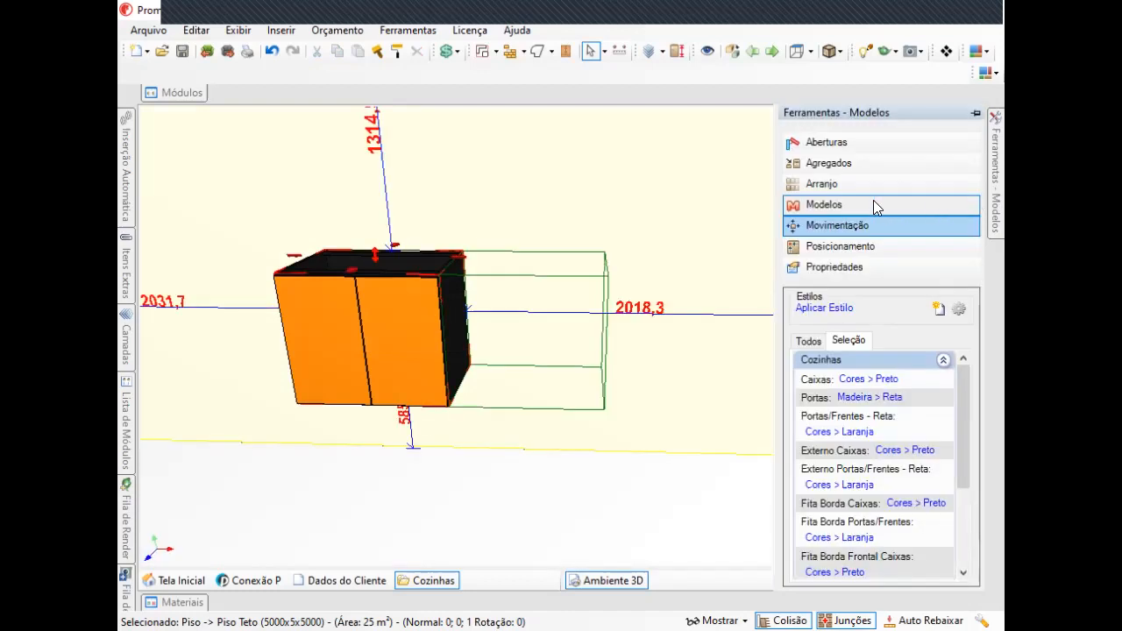
scroll(879, 478, "down", 3)
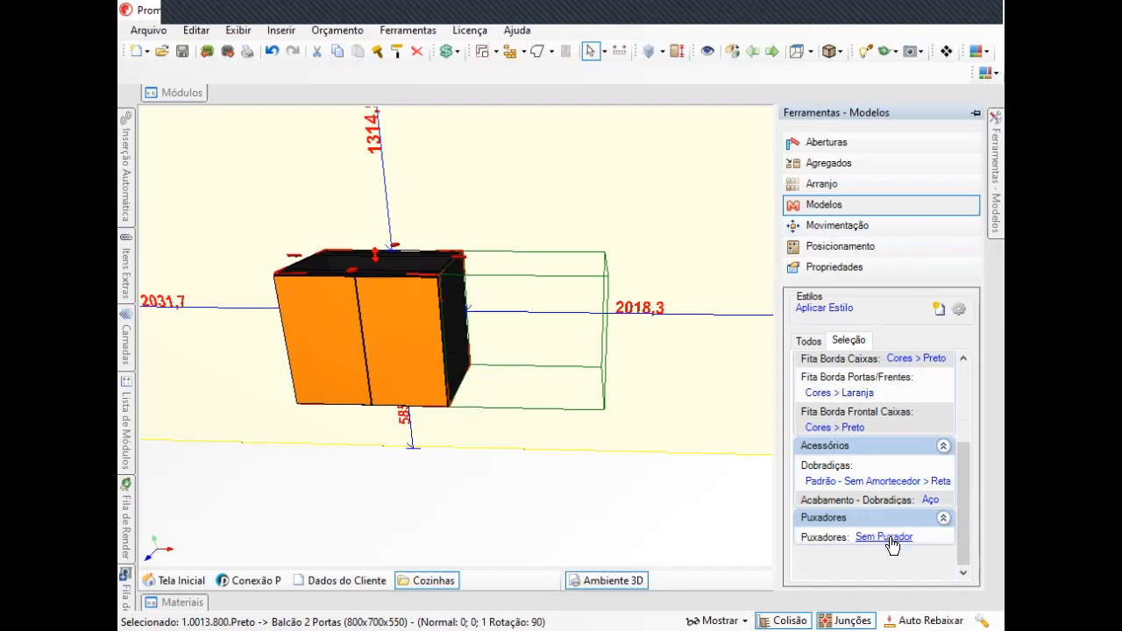
scroll(858, 487, "up", 3)
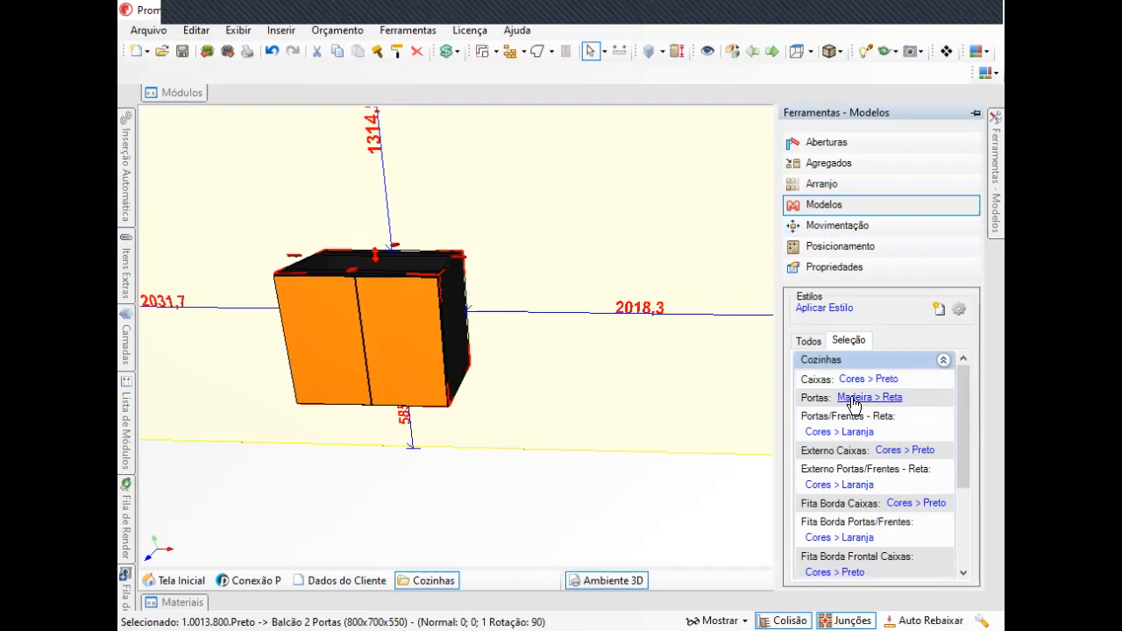
scroll(882, 509, "down", 3)
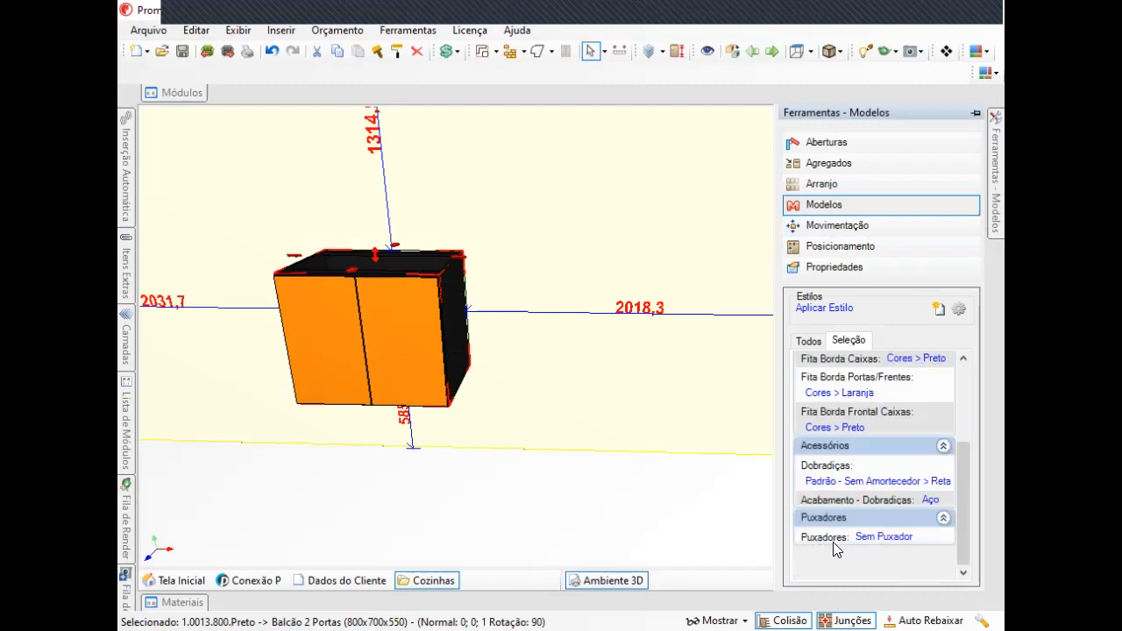
scroll(866, 474, "up", 3)
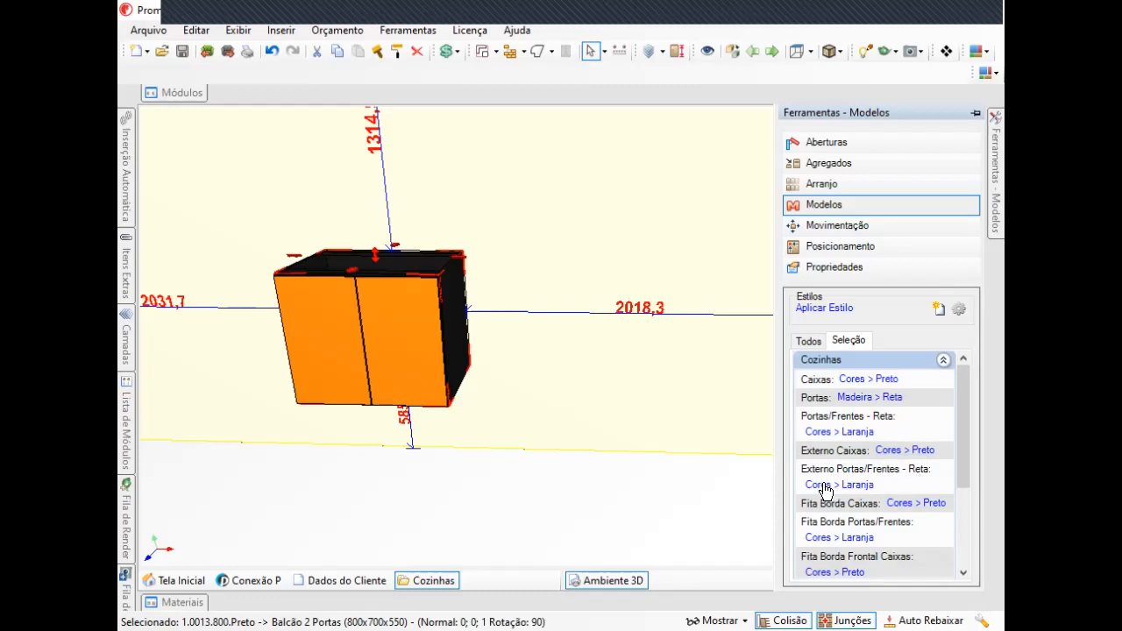
scroll(868, 478, "down", 3)
scroll(893, 423, "down", 1)
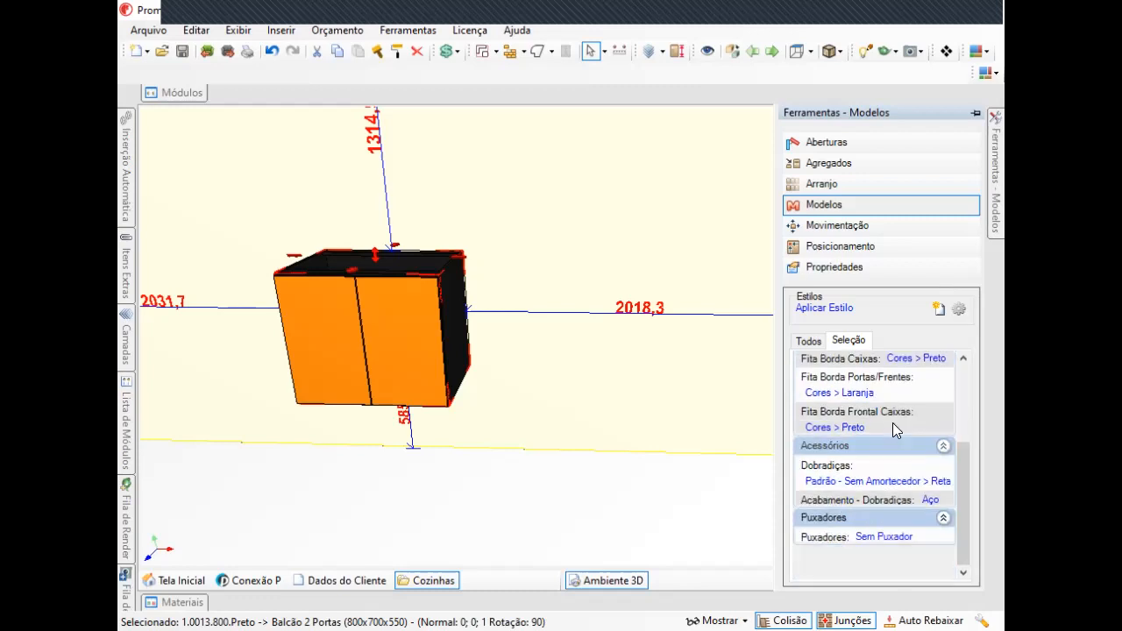
scroll(893, 423, "up", 3)
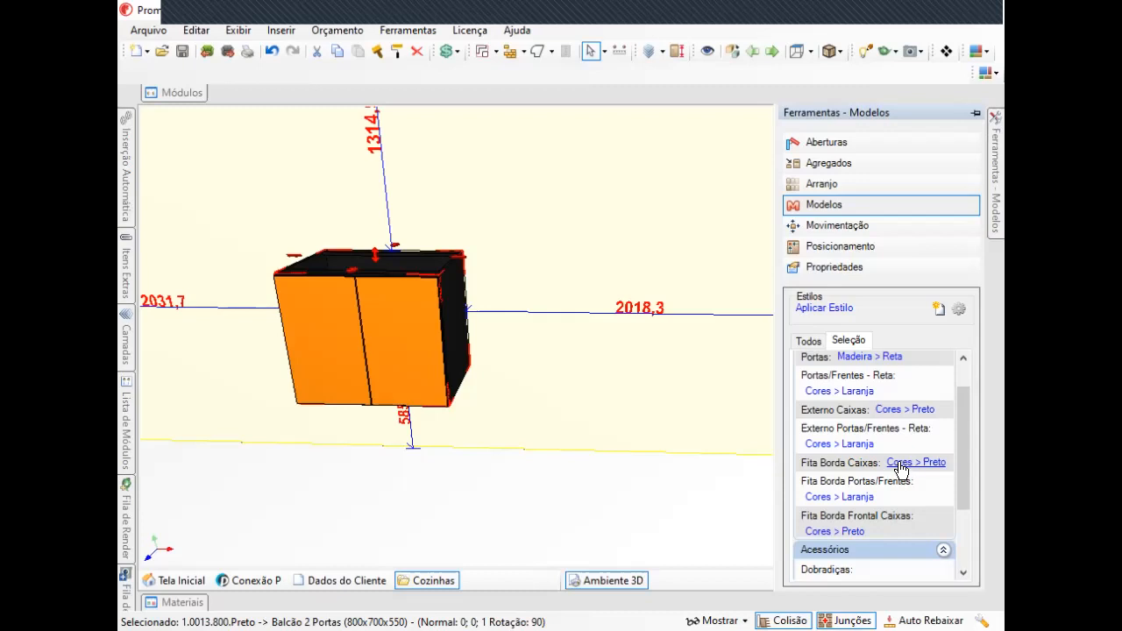
Set the Fita Borda Caixas edge banding style to Cores > Laranja.
left_click(903, 463)
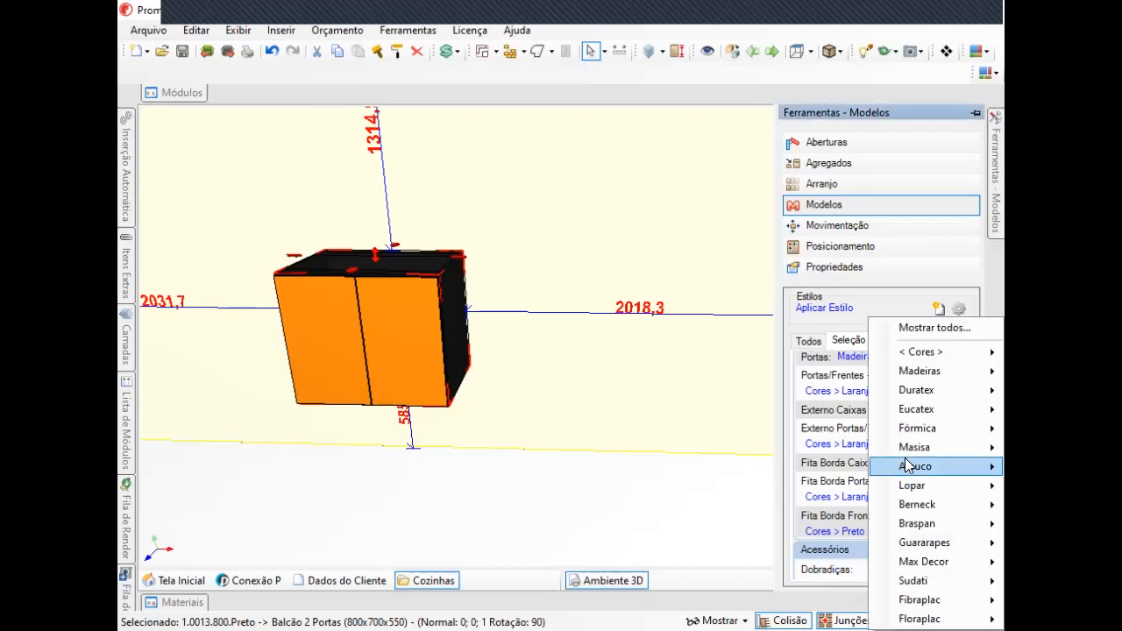
mouse_move(931, 351)
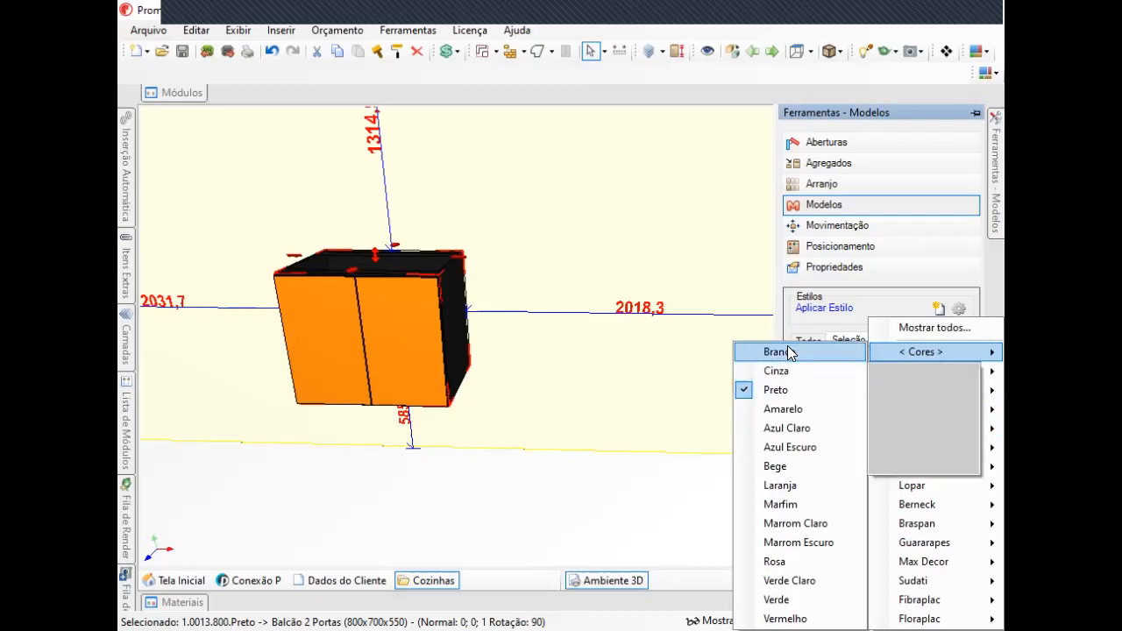
left_click(796, 486)
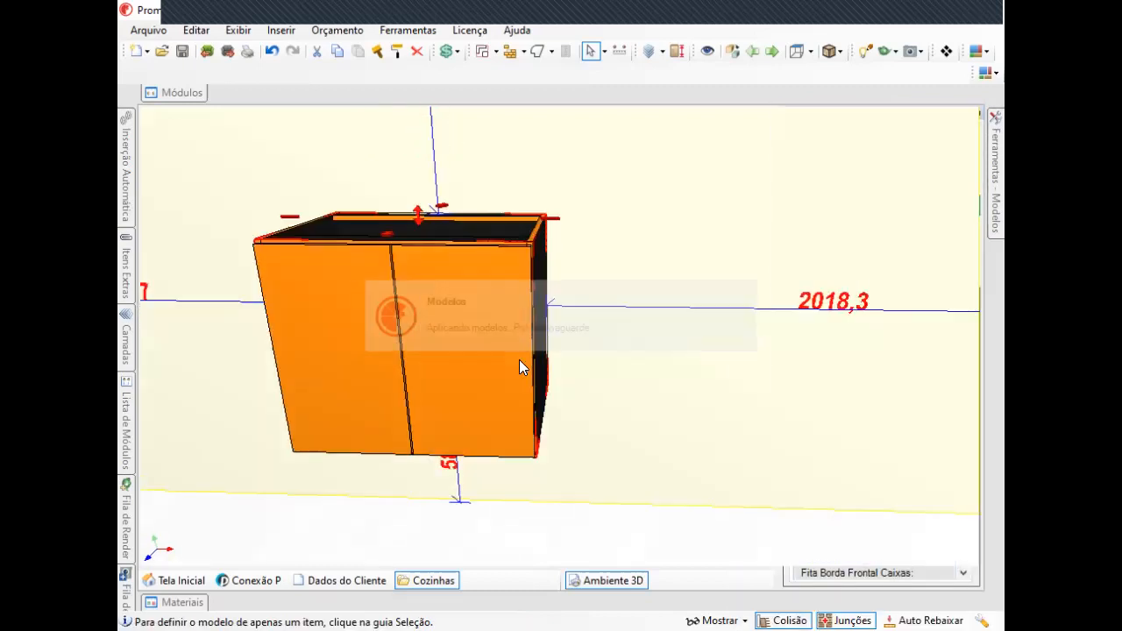
Zoom and orbit close to the cabinet to inspect its top edges.
scroll(525, 309, "up", 3)
middle_click_drag(524, 309, 470, 365)
middle_click_drag(550, 325, 354, 339)
scroll(419, 318, "up", 3)
middle_click_drag(421, 318, 767, 245)
mouse_move(990, 177)
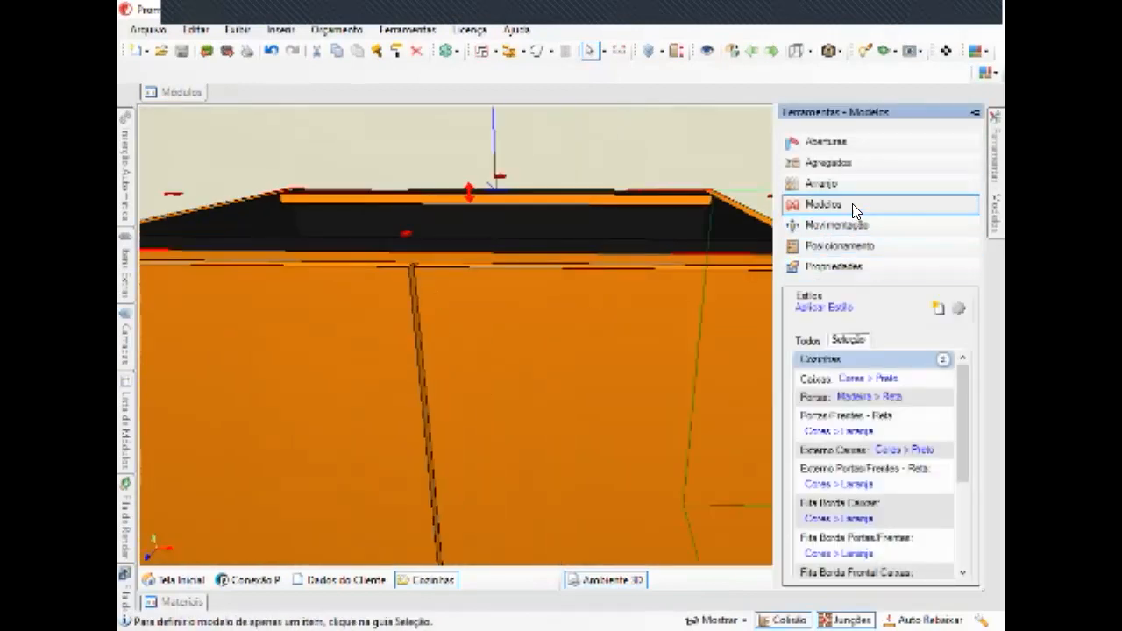
Browse the Dobradiças hinge style options without choosing one.
scroll(877, 491, "down", 3)
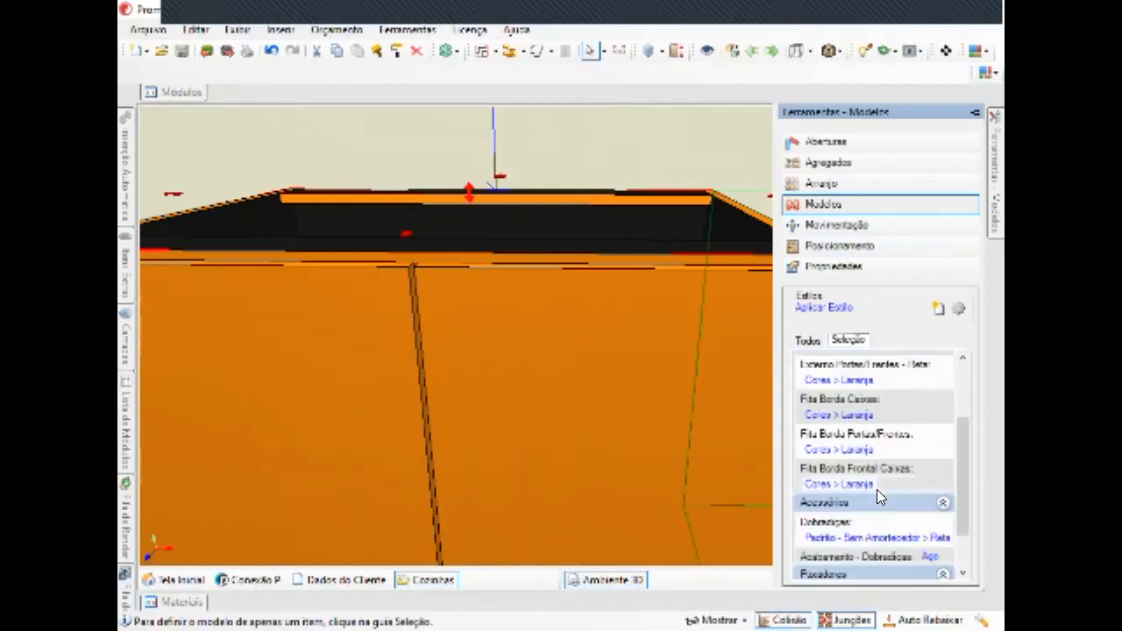
scroll(849, 430, "down", 2)
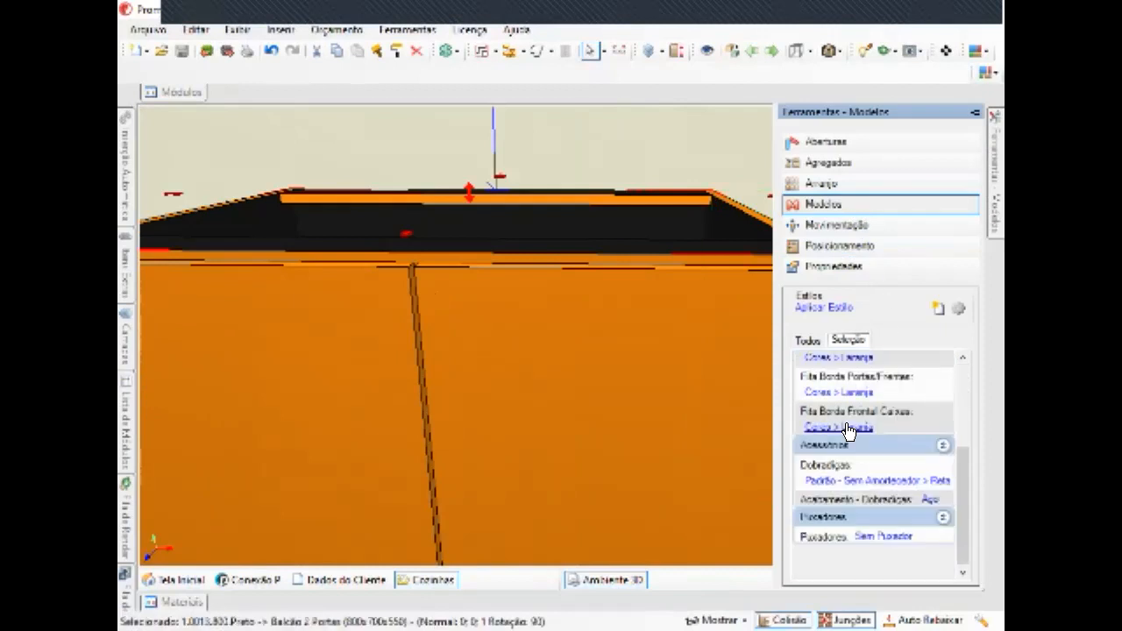
left_click(833, 484)
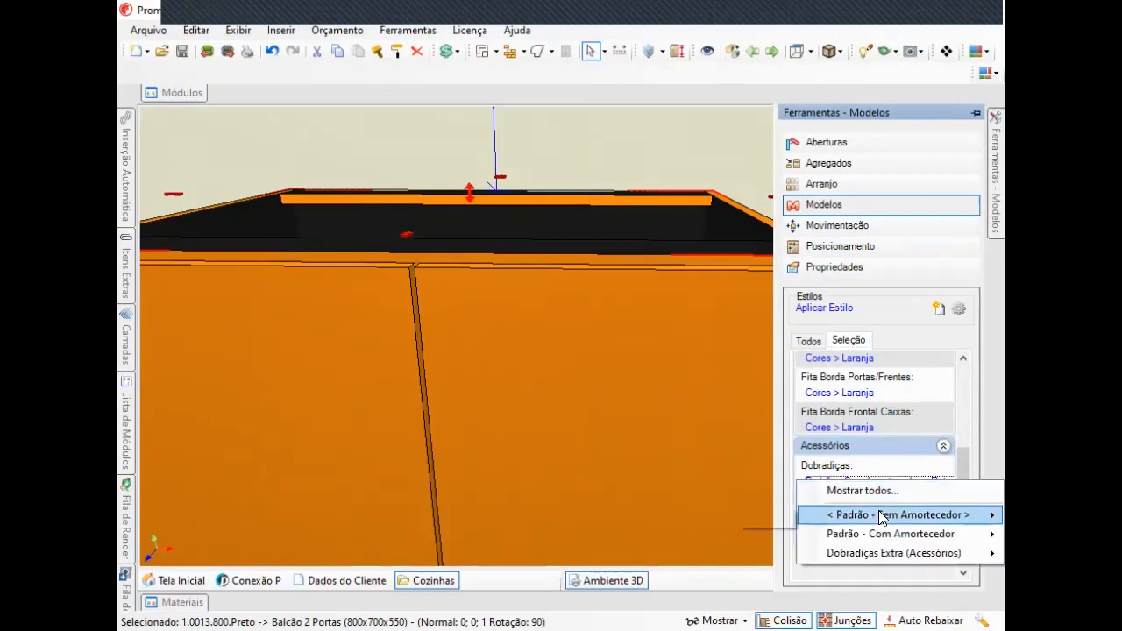
mouse_move(875, 517)
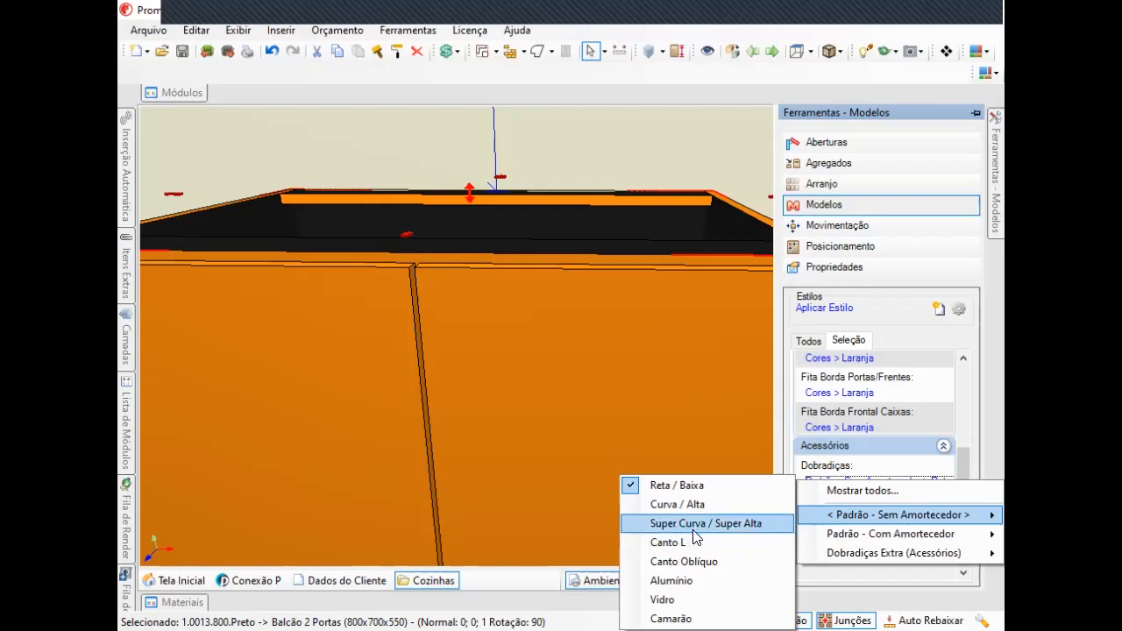
mouse_move(694, 529)
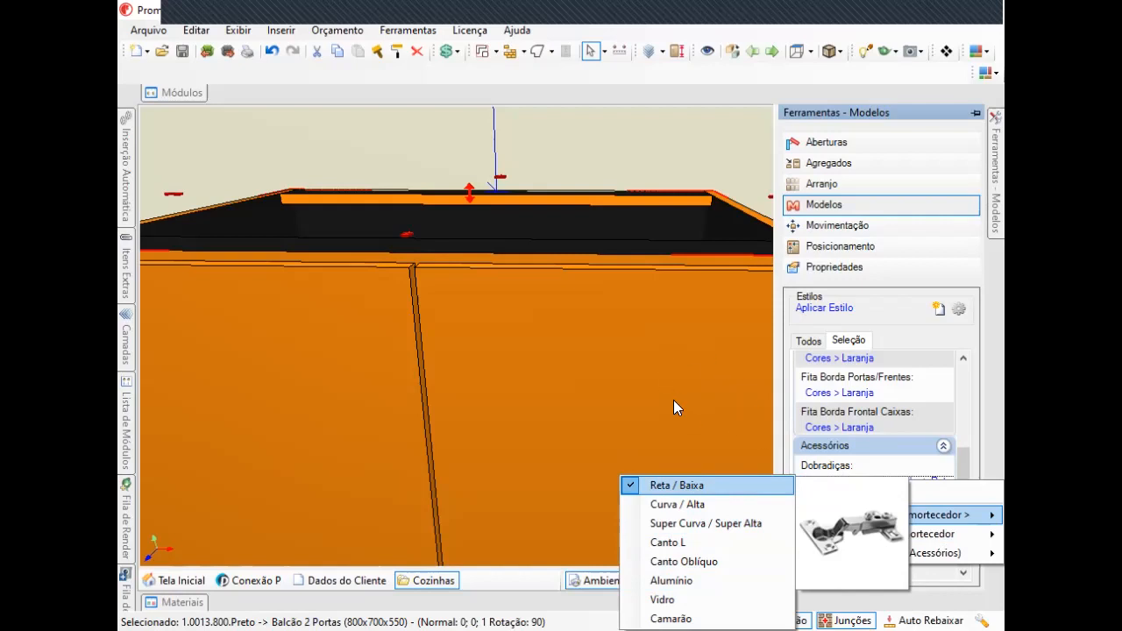
left_click(651, 400)
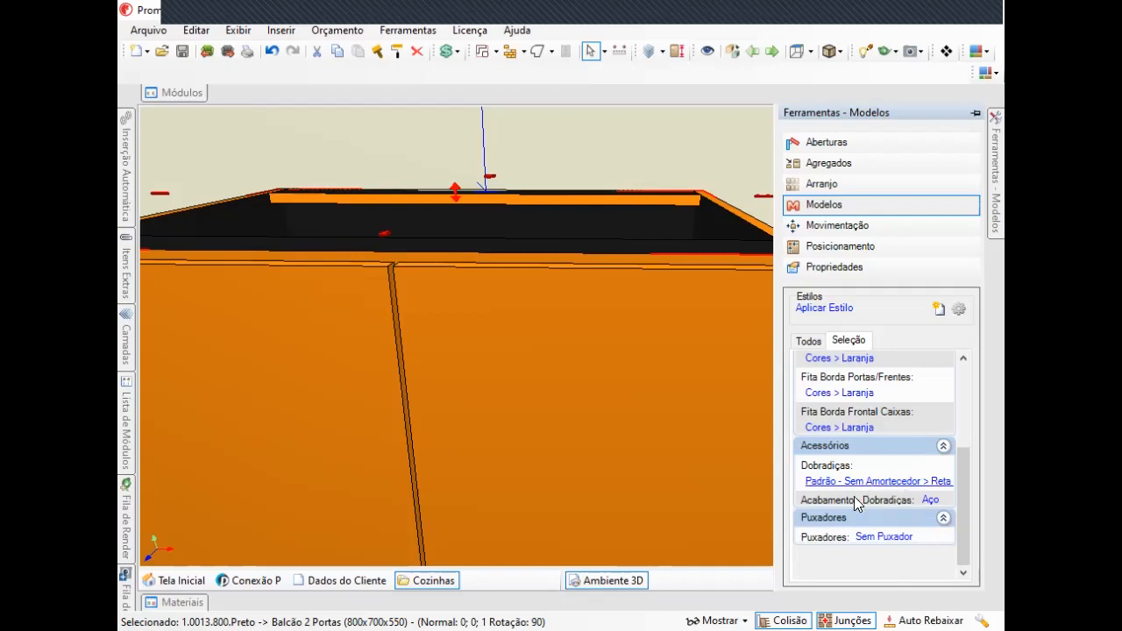
left_click(997, 181)
left_click(996, 163)
scroll(881, 471, "down", 3)
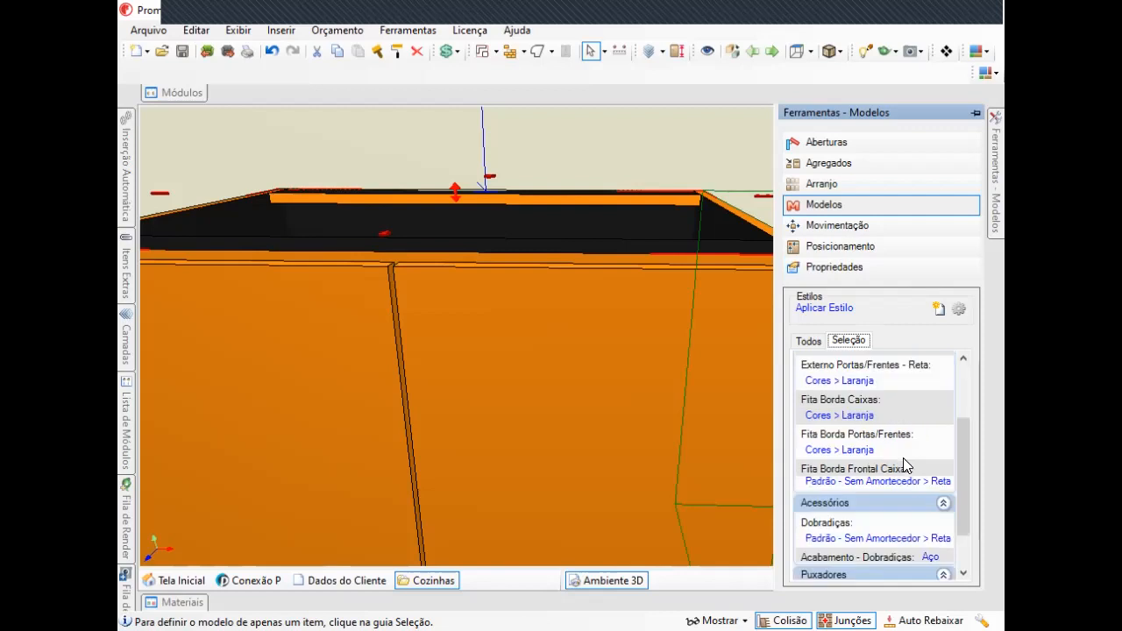
Open the Acabamento - Dobradiças hinge finish options and keep Aço.
scroll(907, 465, "down", 3)
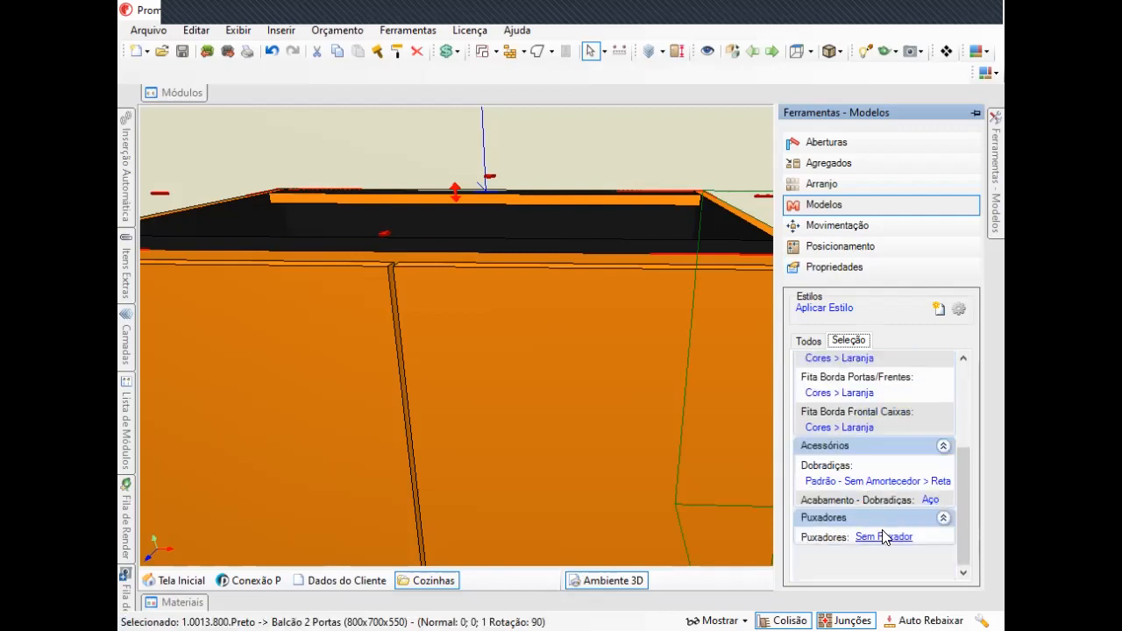
left_click(932, 503)
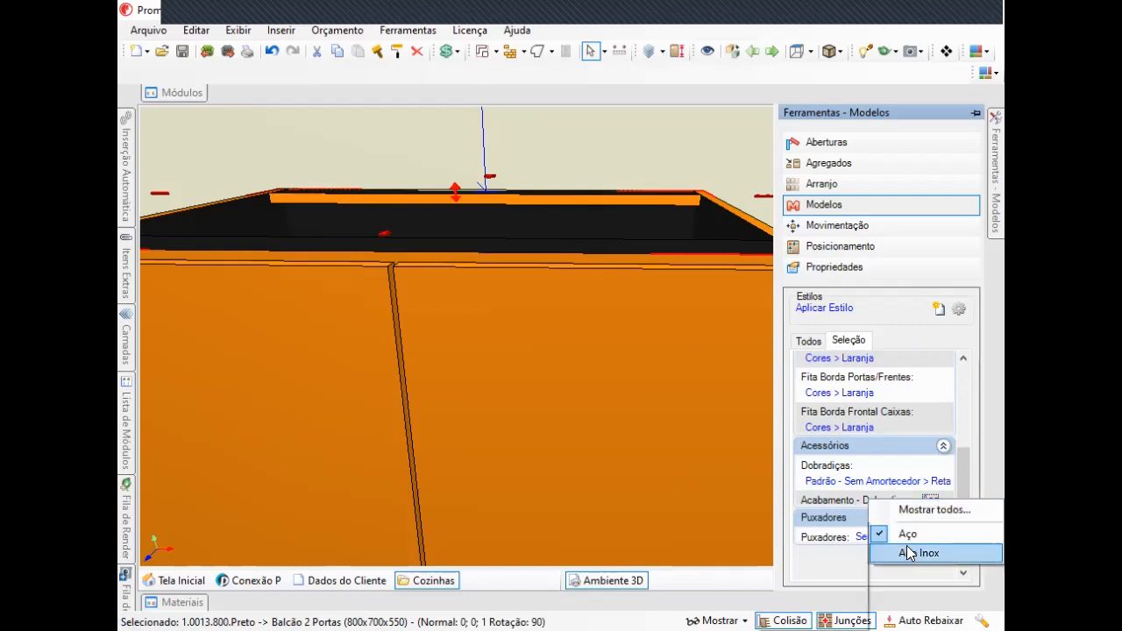
left_click(900, 530)
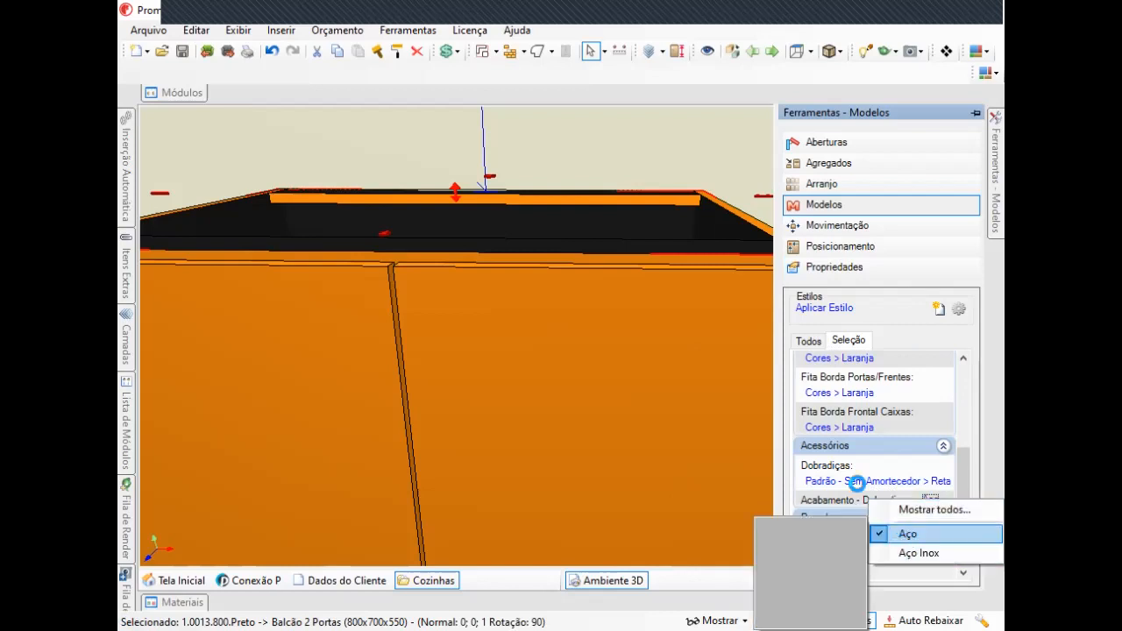
Set the Puxadores handle style to Haste > Haste 18.
left_click(886, 538)
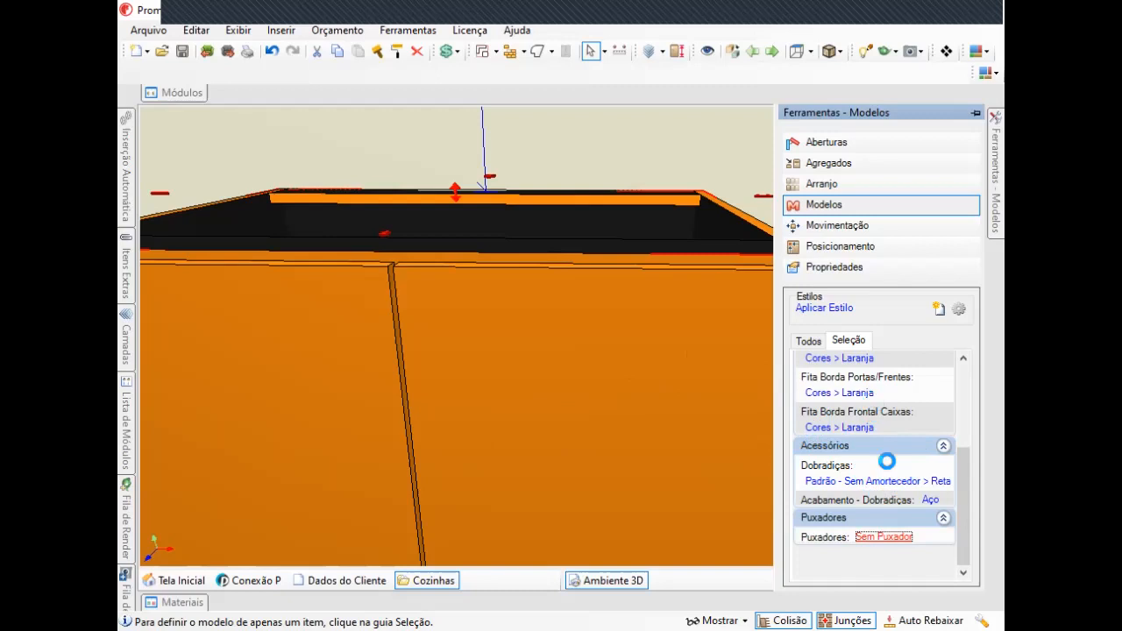
left_click(885, 536)
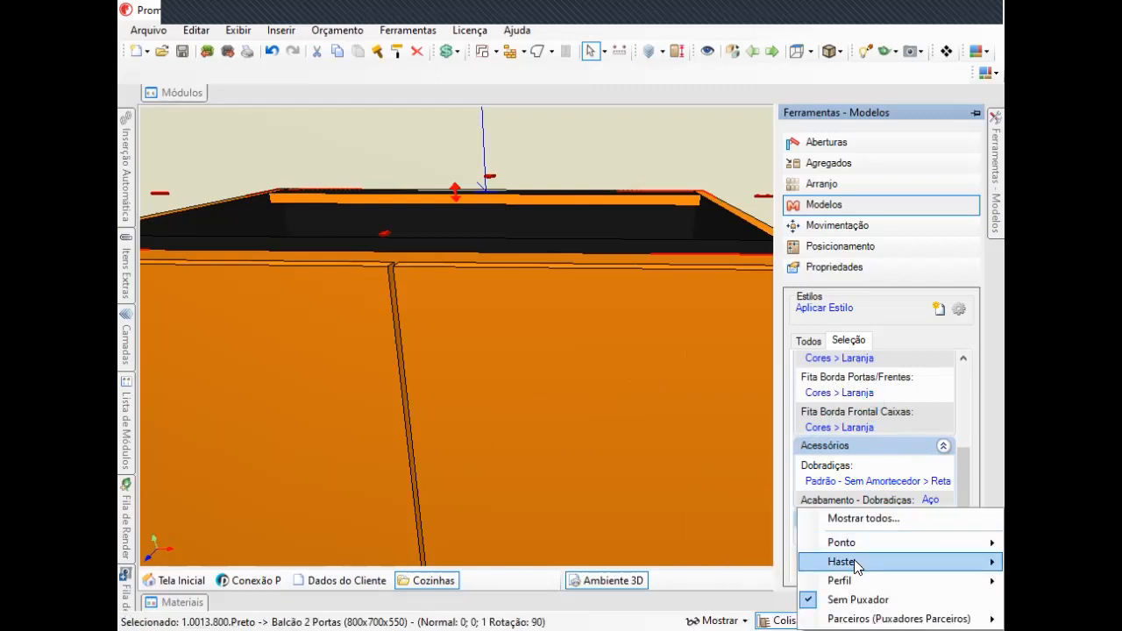
mouse_move(855, 548)
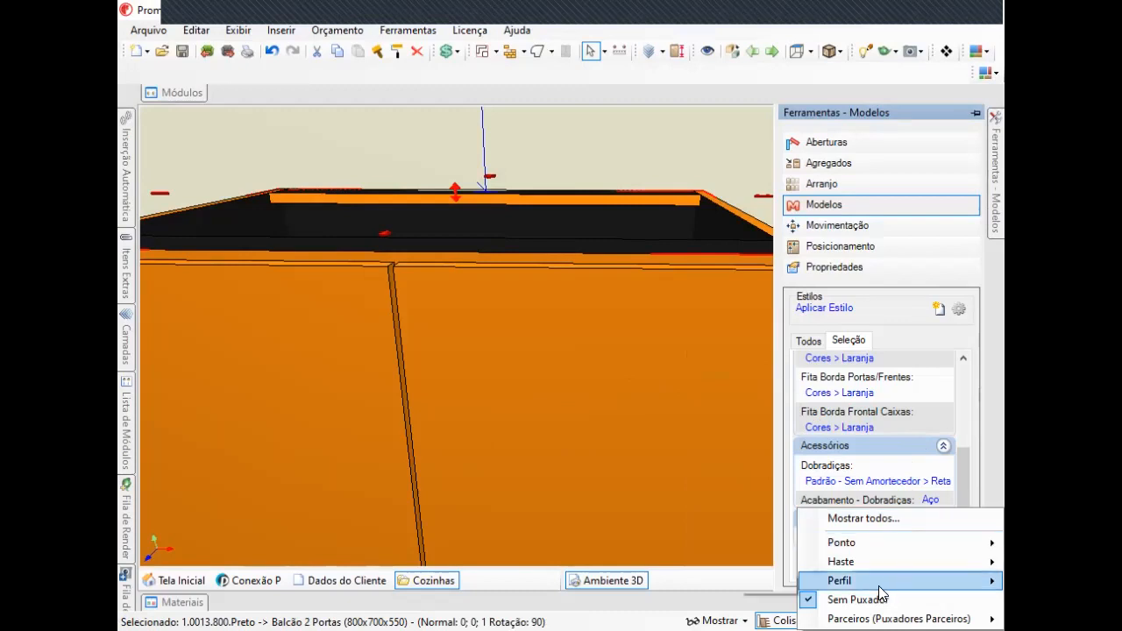
mouse_move(867, 581)
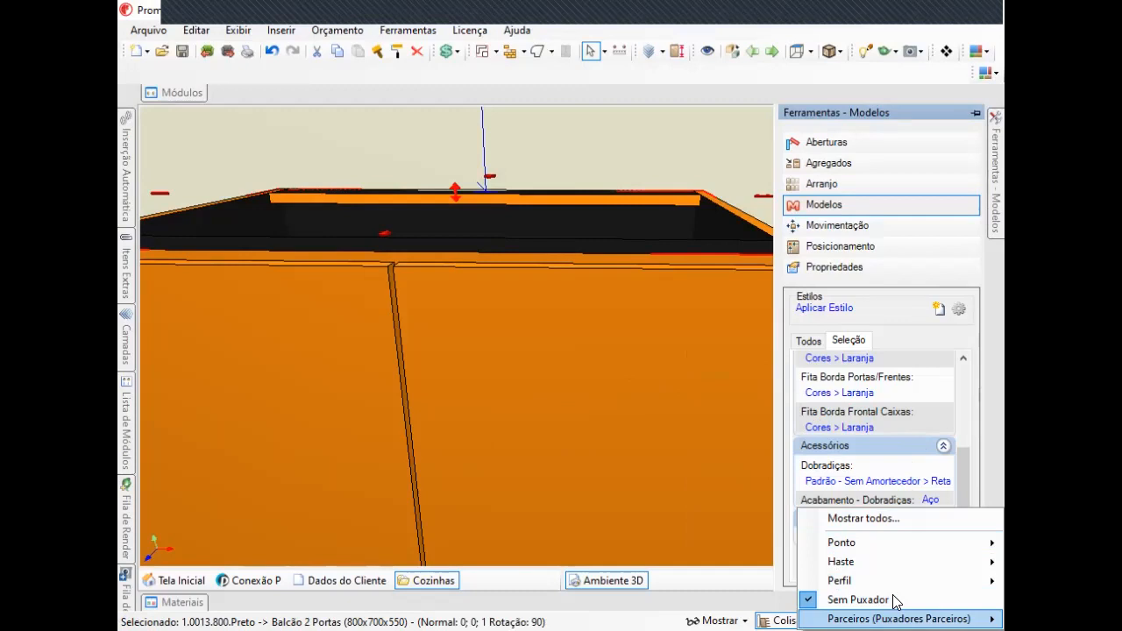
mouse_move(882, 564)
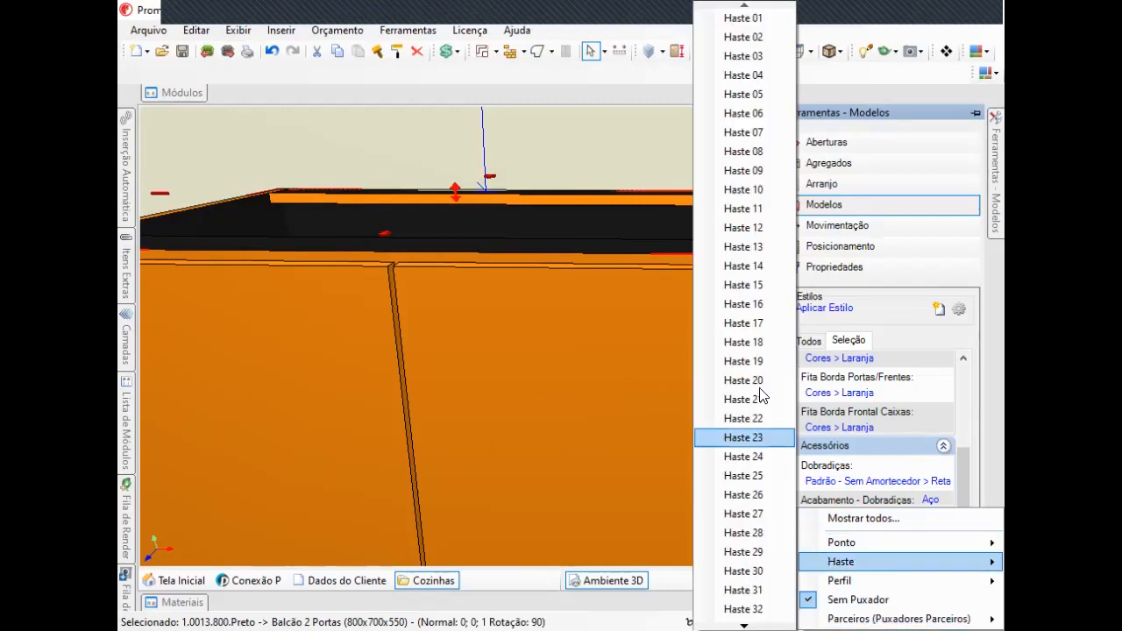
mouse_move(770, 290)
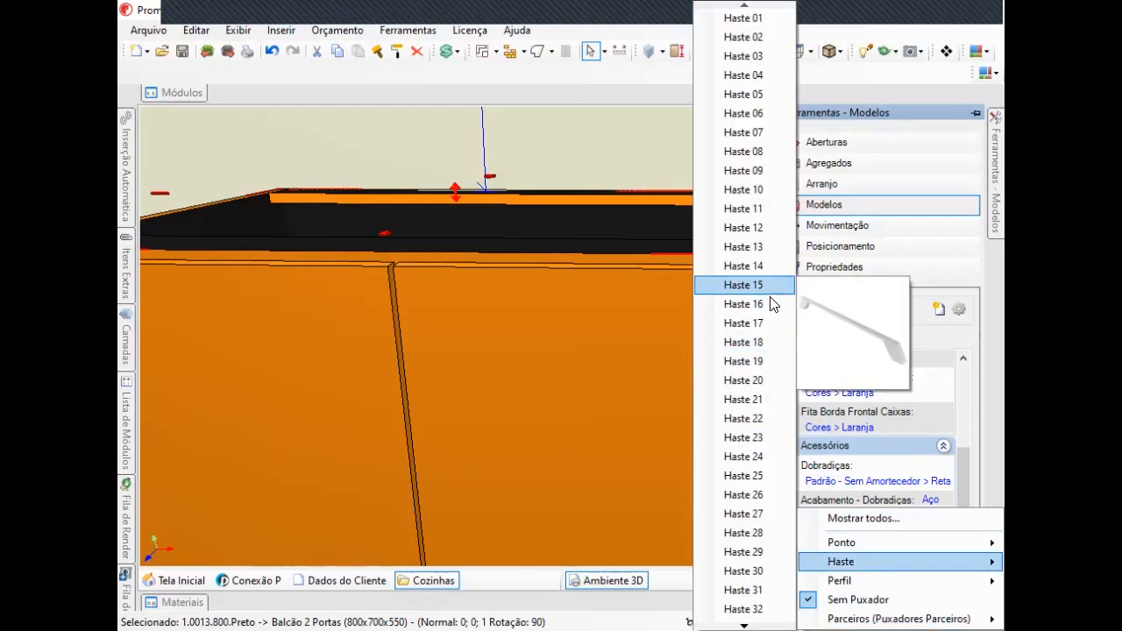
mouse_move(766, 345)
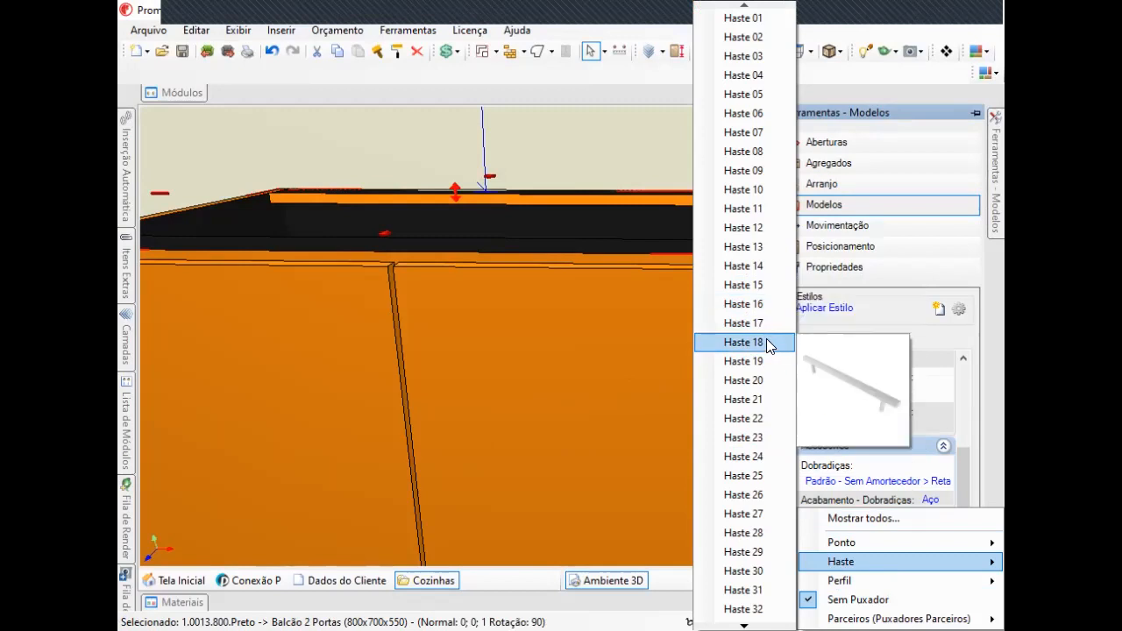
left_click(767, 341)
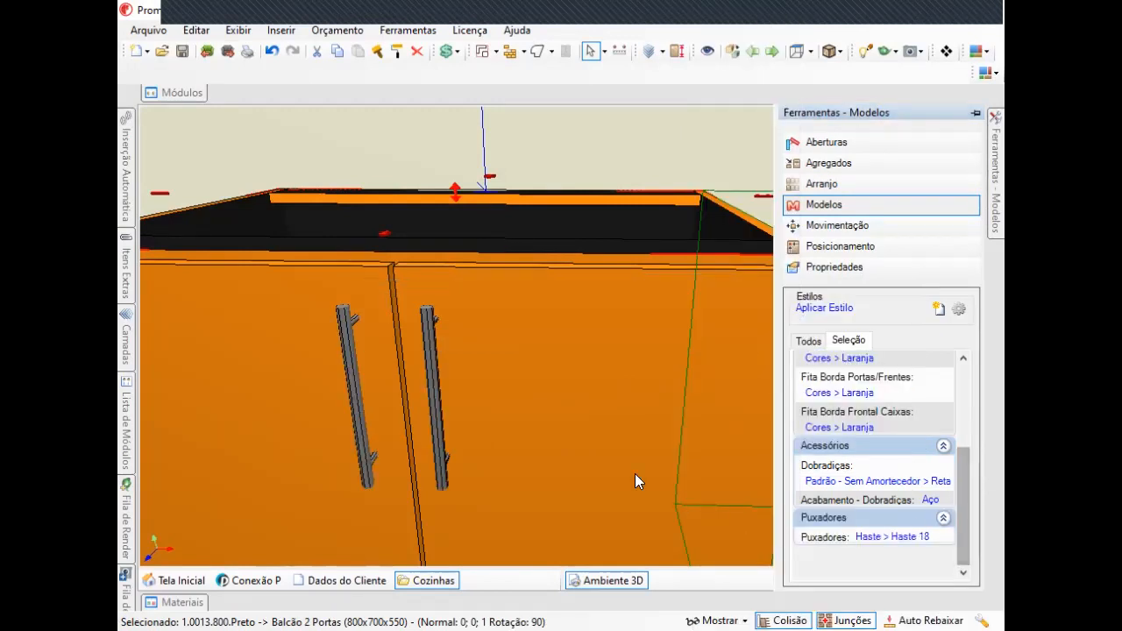
Zoom and orbit close to the cabinet doors to inspect the handles.
middle_click_drag(551, 415, 586, 336)
scroll(478, 374, "up", 3)
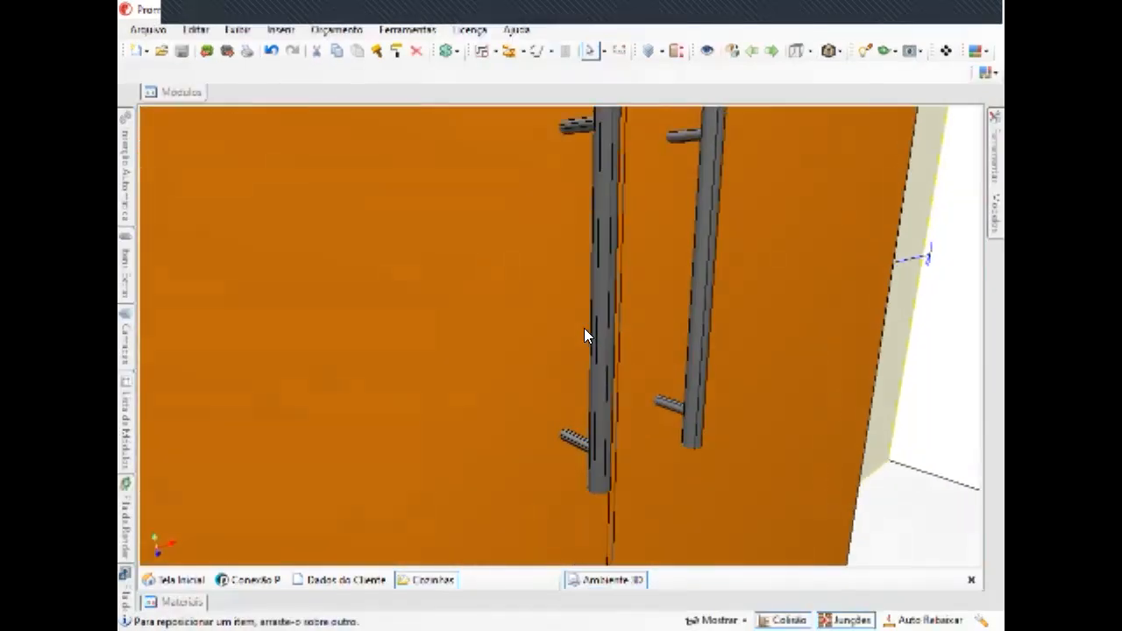
middle_click_drag(585, 291, 889, 252)
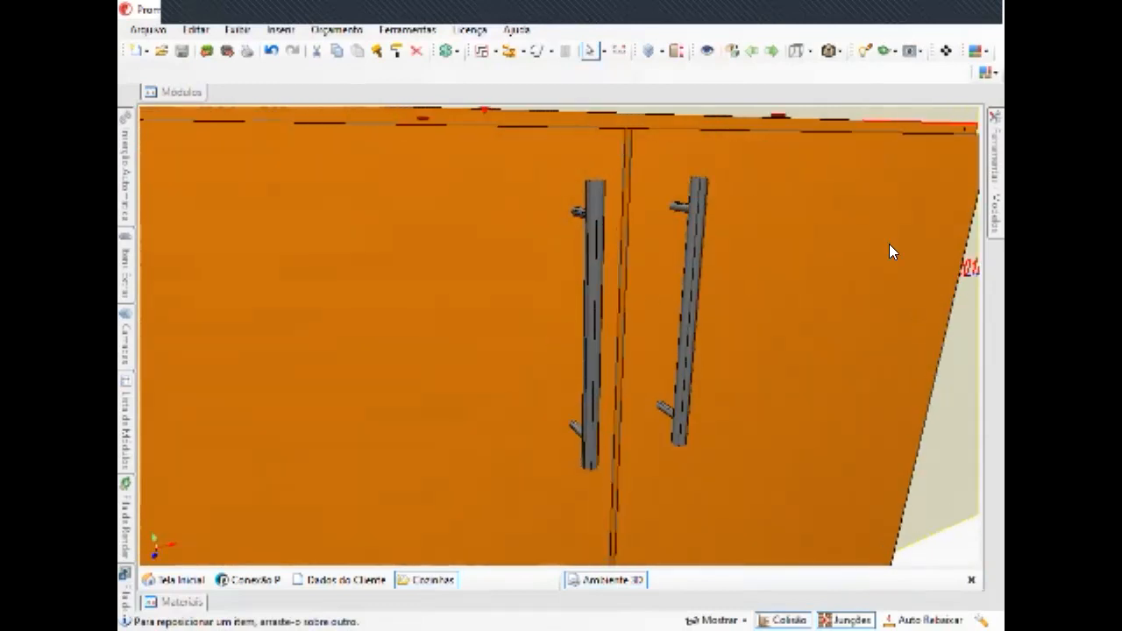
Reopen the Modelos panel and set Puxadores back to Sem Puxador.
left_click(995, 175)
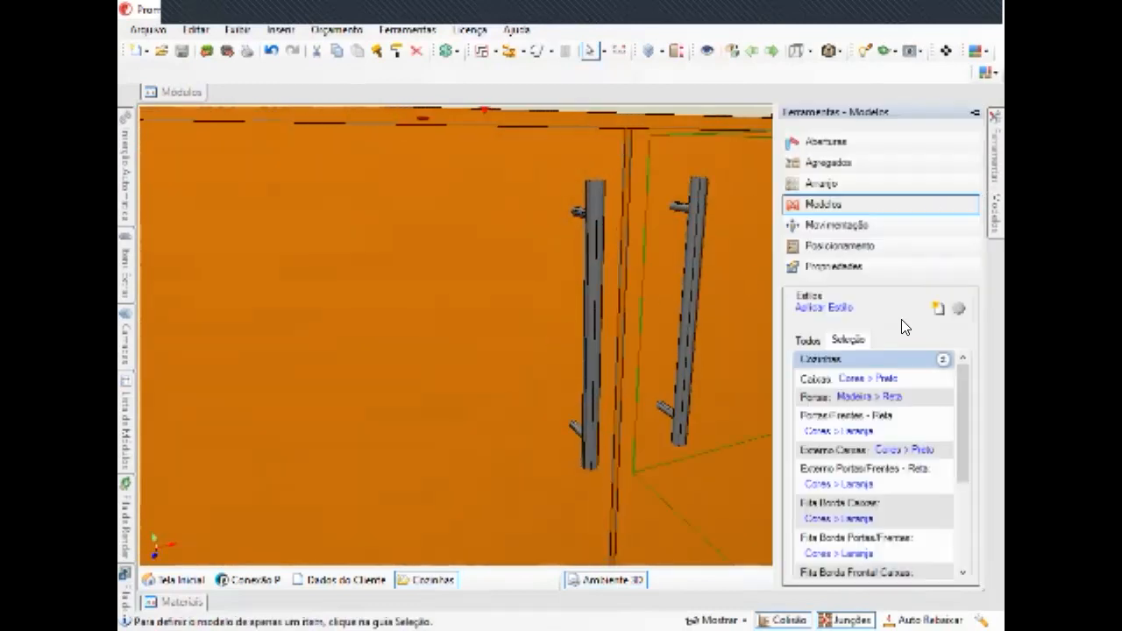
scroll(884, 517, "down", 3)
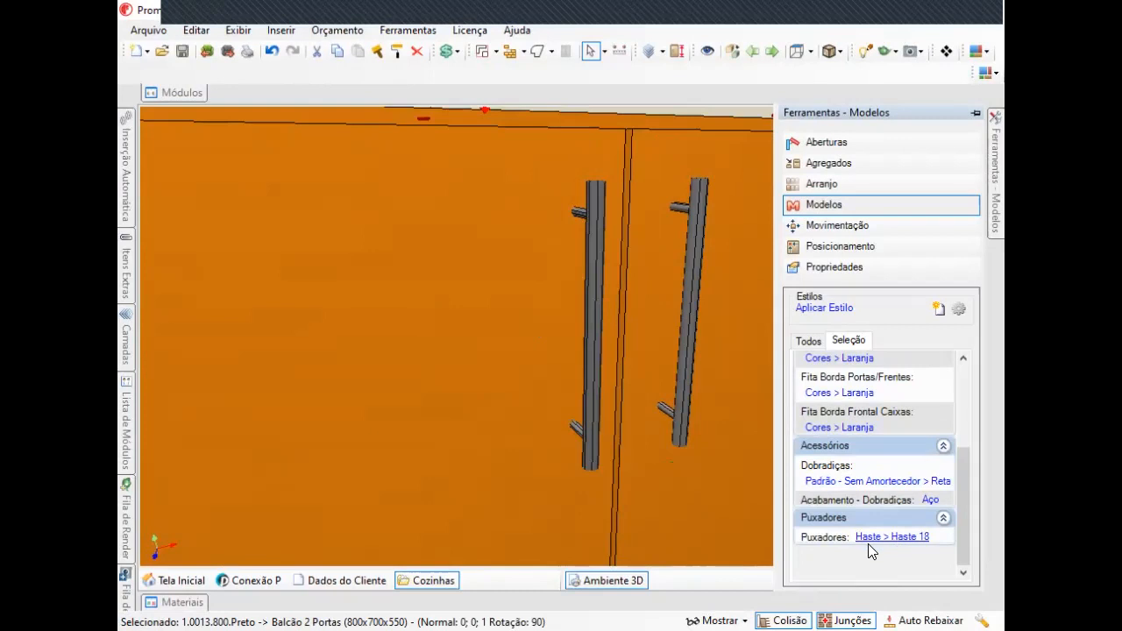
left_click(871, 539)
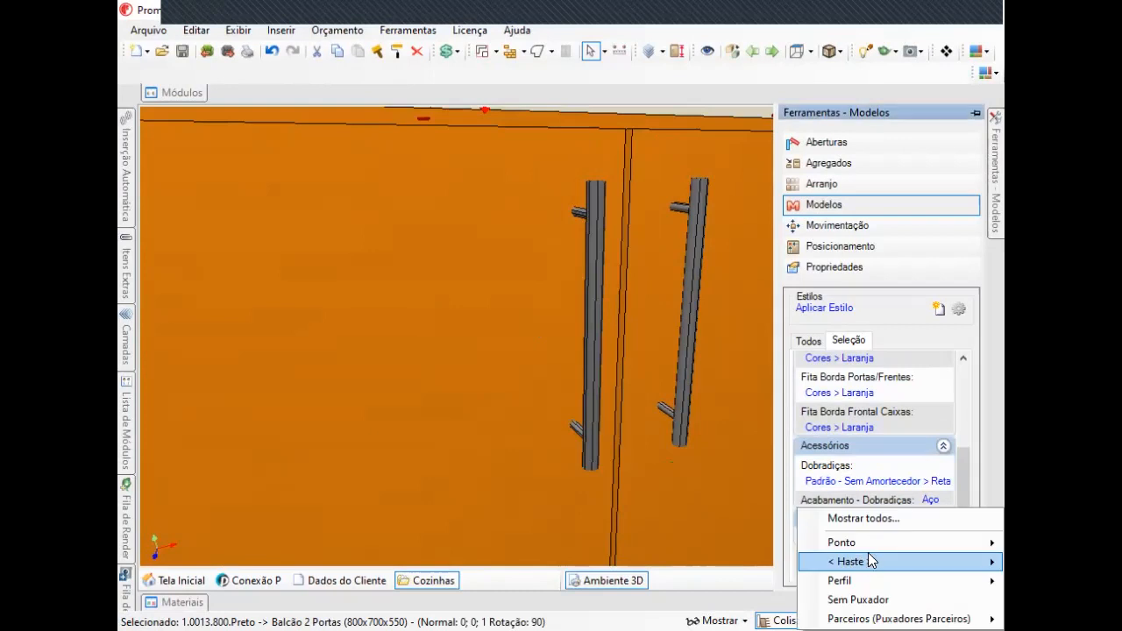
left_click(868, 601)
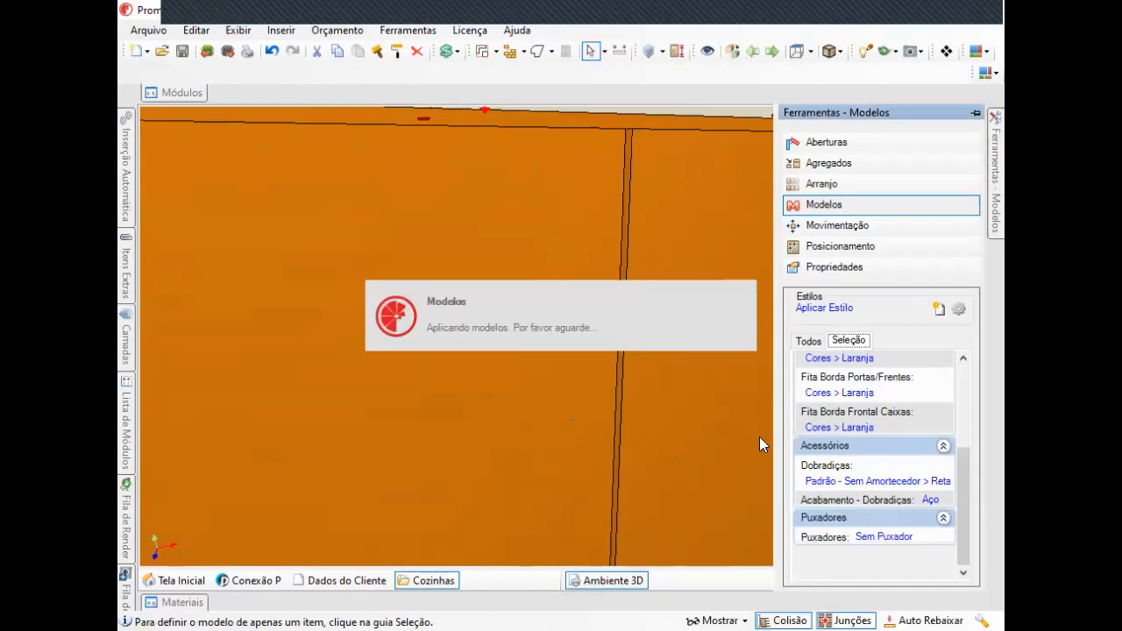
Select the cabinet under Todos and set the Portas door style to Madeira > Cava.
left_click(809, 342)
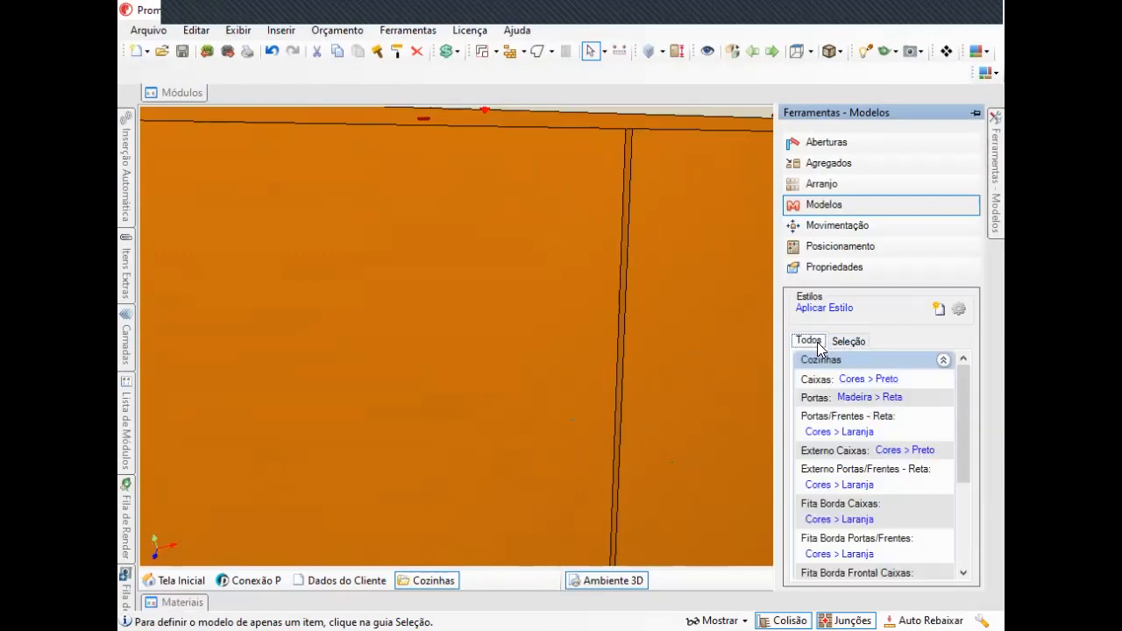
left_click(698, 254)
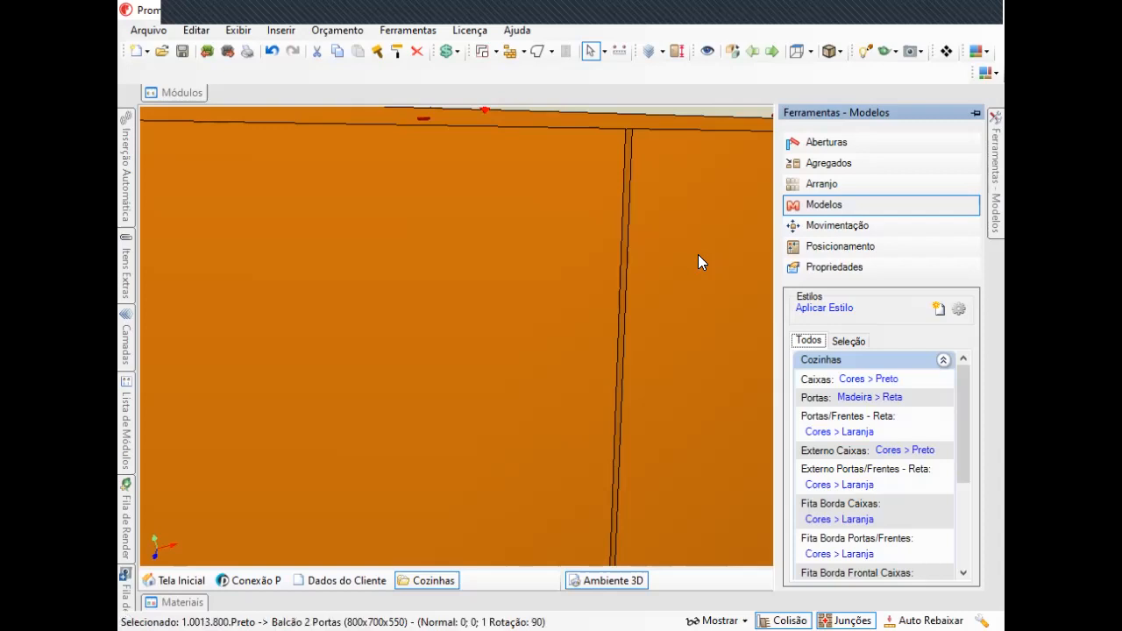
scroll(647, 315, "down", 5)
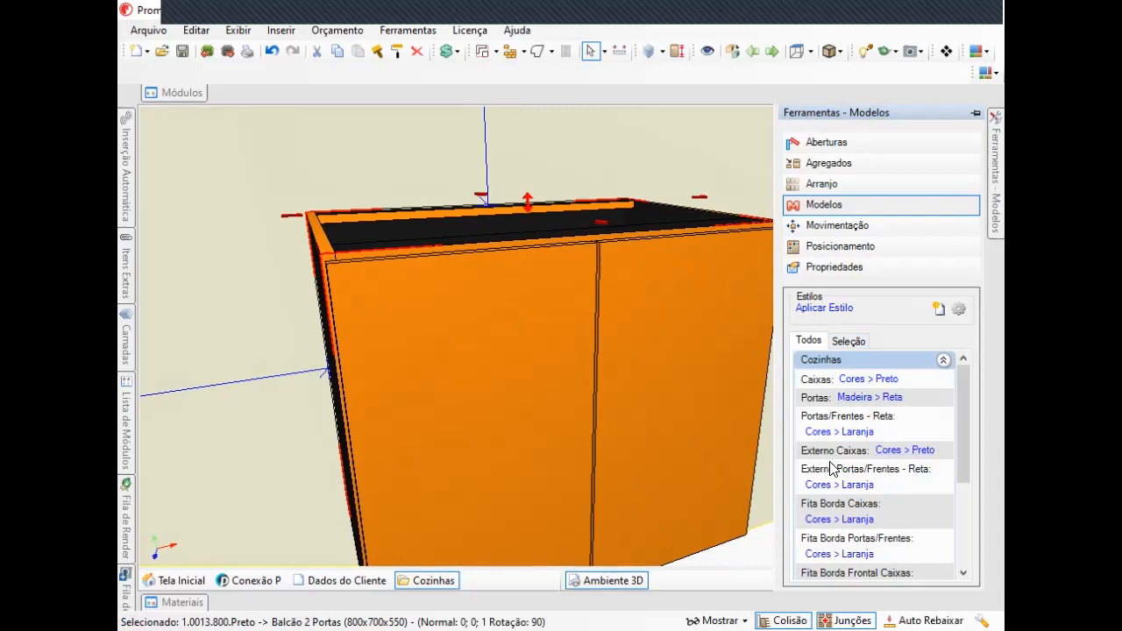
left_click(854, 402)
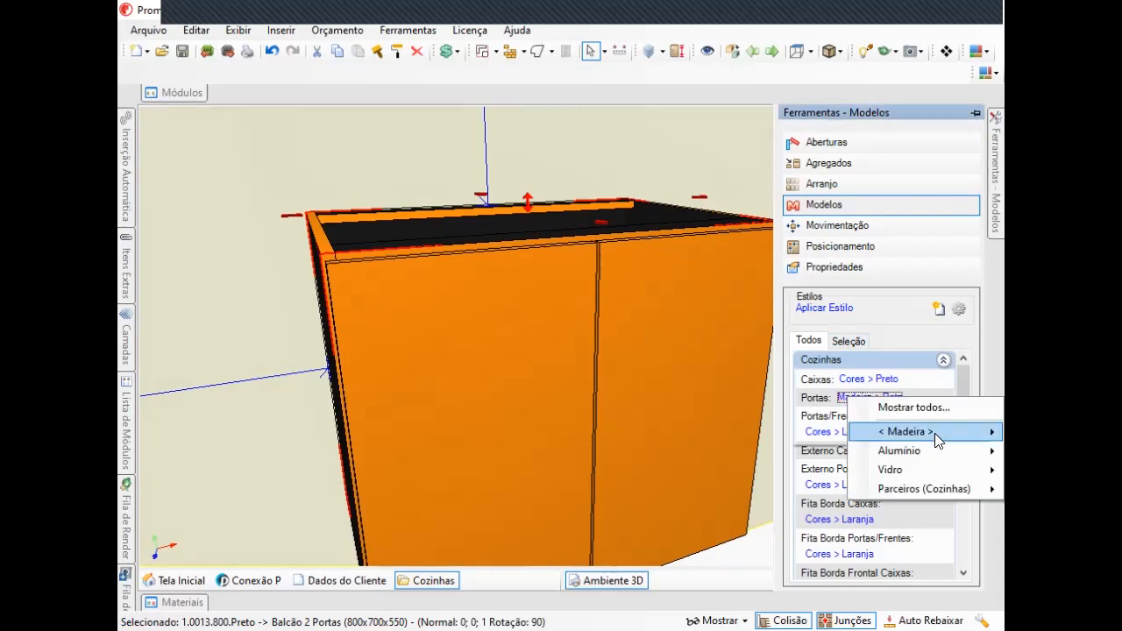
mouse_move(934, 434)
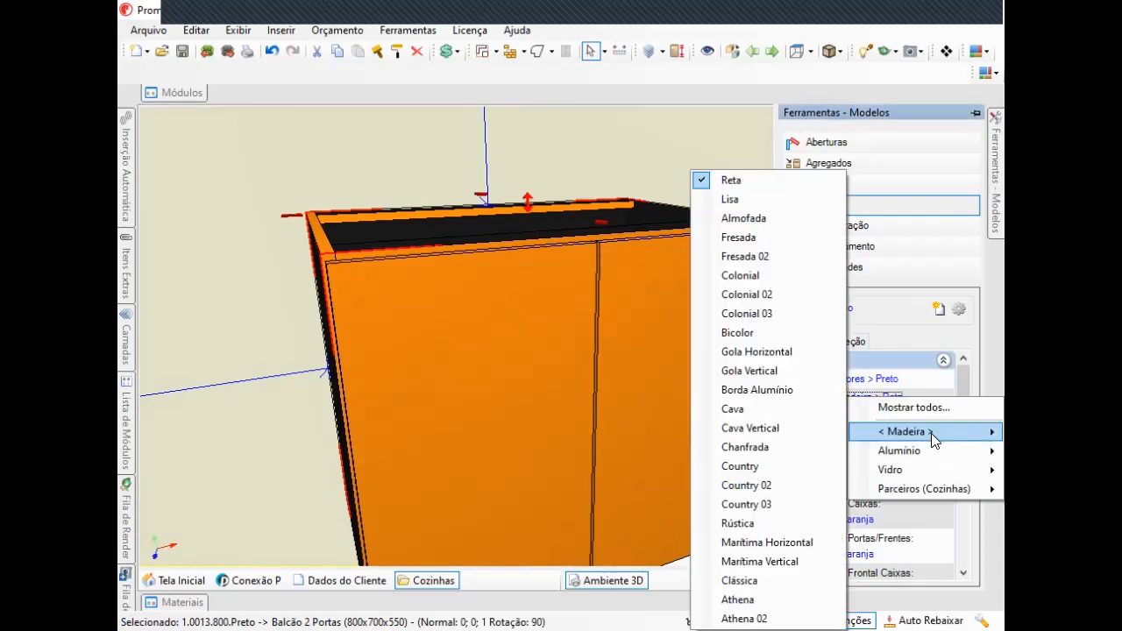
mouse_move(750, 418)
left_click(750, 417)
Open one cabinet door to about 13° with Aberturas.
middle_click_drag(572, 334, 540, 365)
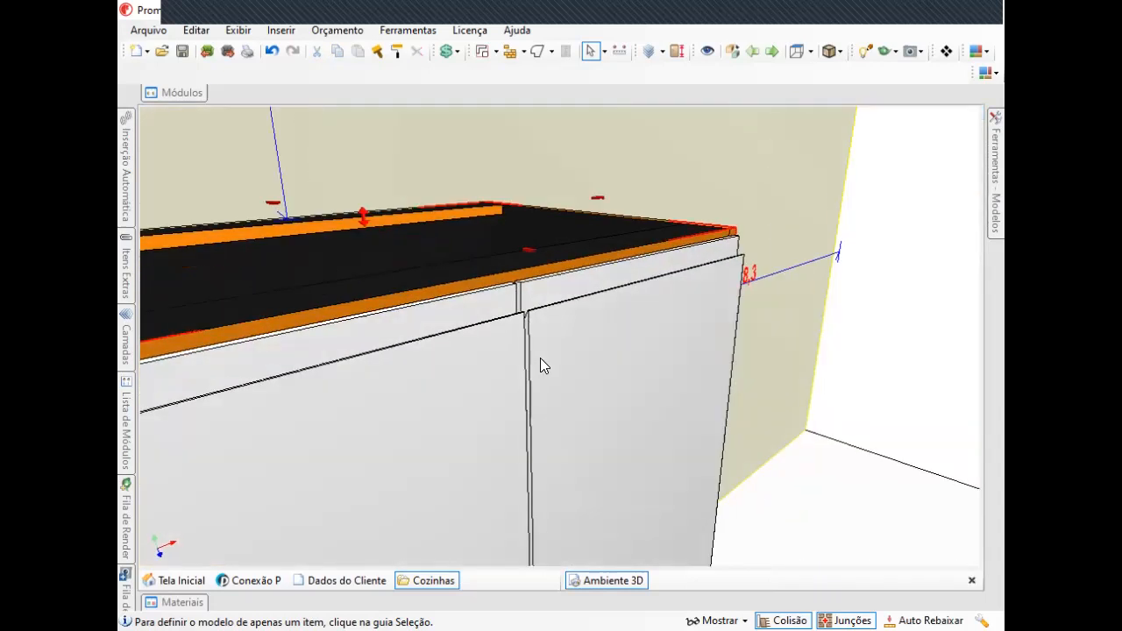
scroll(540, 357, "up", 2)
left_click(735, 307)
mouse_move(998, 181)
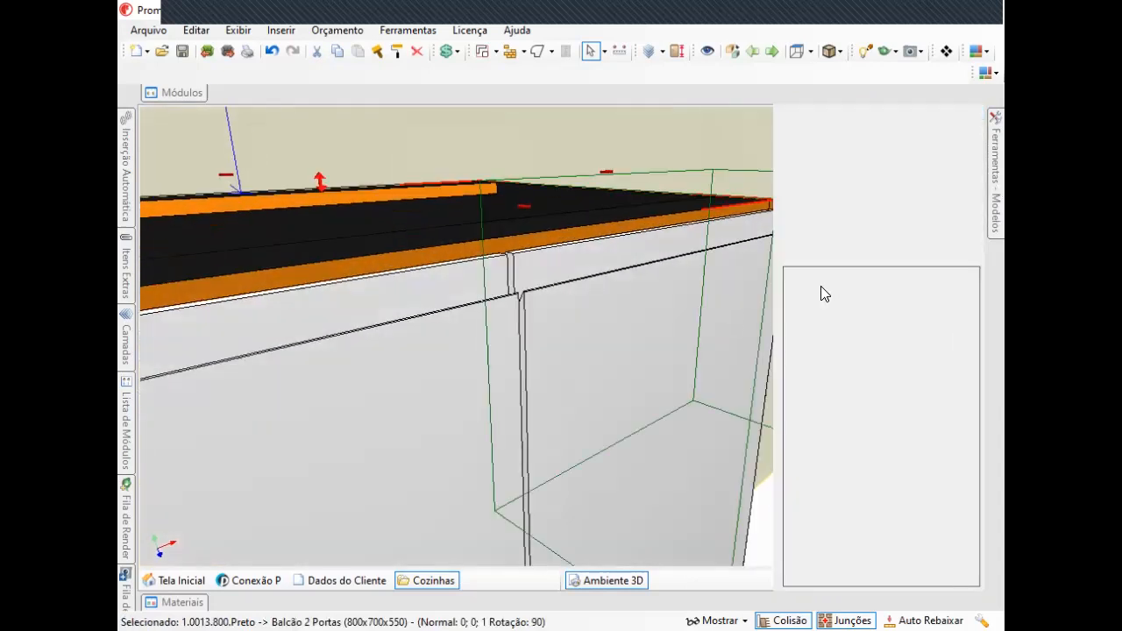
left_click(857, 144)
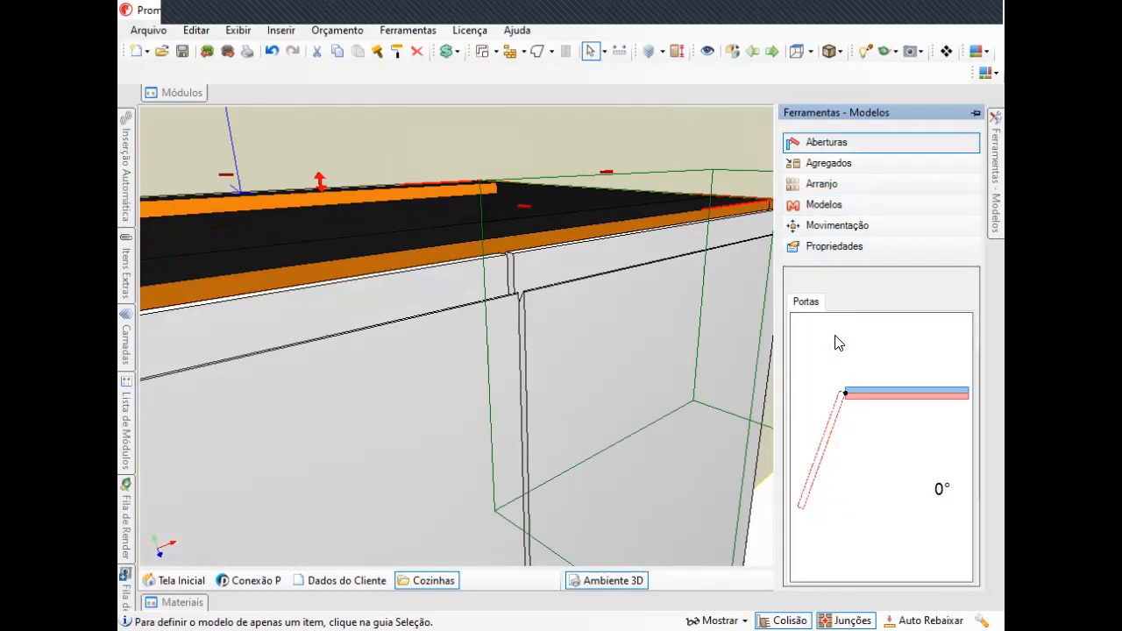
mouse_move(906, 399)
left_mouse_down()
mouse_move(913, 409)
mouse_move(895, 408)
left_mouse_up()
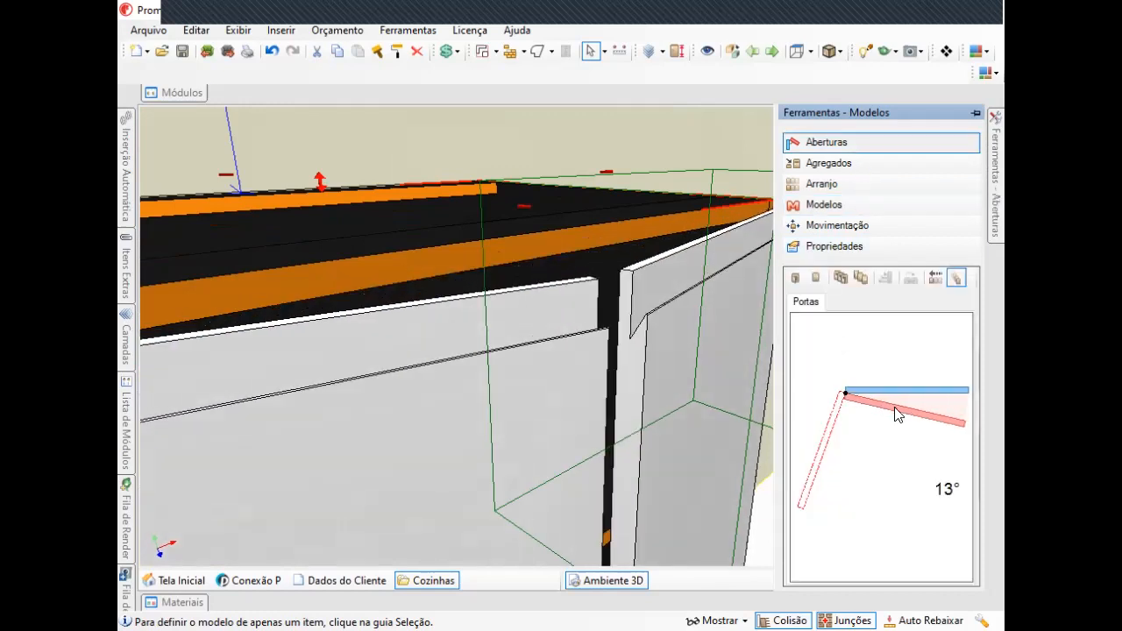
Zoom and orbit around the opened door to examine its Cava handle groove.
middle_click_drag(568, 349, 547, 346)
right_click_drag(547, 347, 587, 361)
middle_click_drag(576, 329, 684, 311)
mouse_move(540, 322)
middle_mouse_down()
mouse_move(503, 386)
mouse_move(536, 321)
mouse_move(506, 321)
mouse_move(498, 338)
mouse_move(549, 368)
mouse_move(510, 416)
mouse_move(517, 436)
mouse_move(534, 360)
mouse_move(515, 374)
mouse_move(520, 342)
mouse_move(545, 323)
middle_mouse_up()
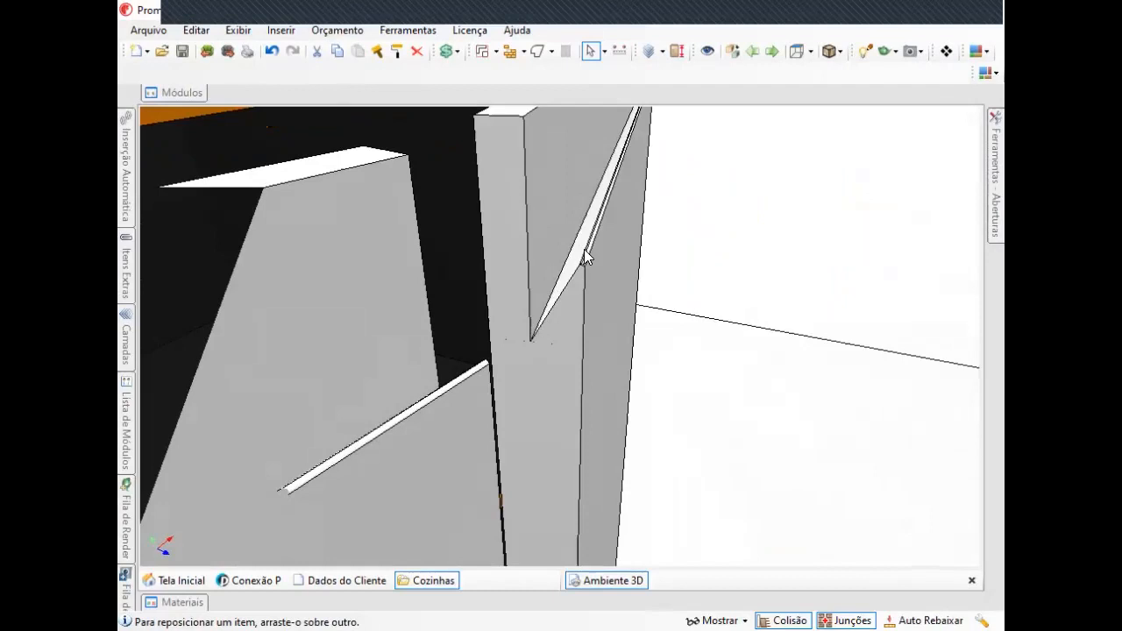
middle_click_drag(539, 293, 556, 306)
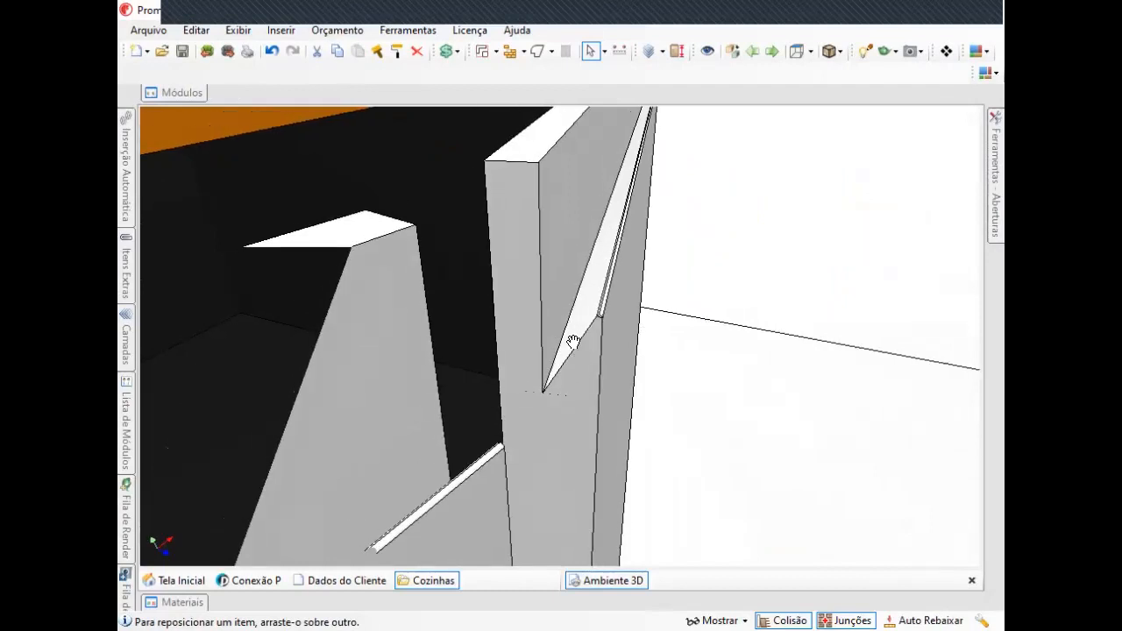
middle_click_drag(574, 343, 573, 312)
middle_click_drag(565, 388, 683, 350)
Close the door back to about 1° opening.
mouse_move(997, 147)
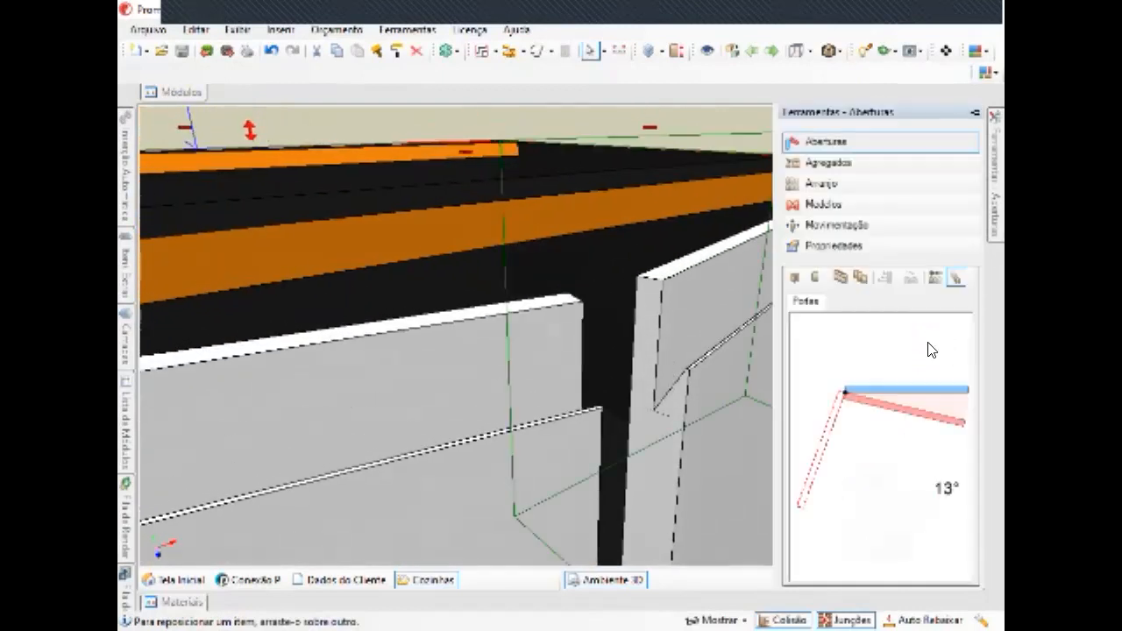
left_click_drag(915, 410, 925, 364)
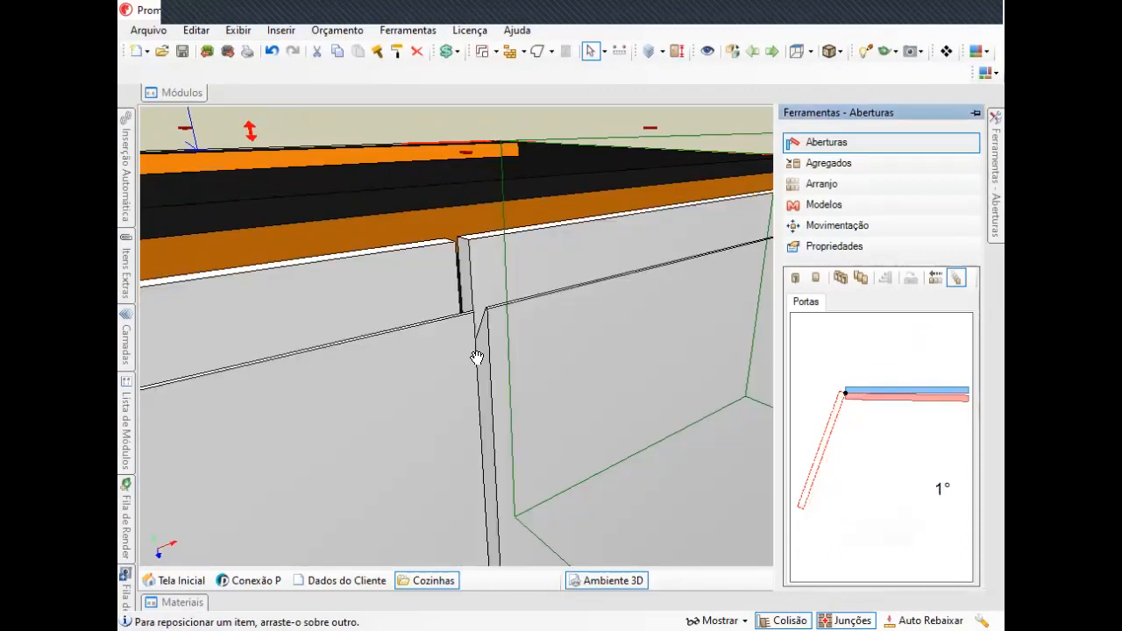
middle_click_drag(477, 357, 519, 405)
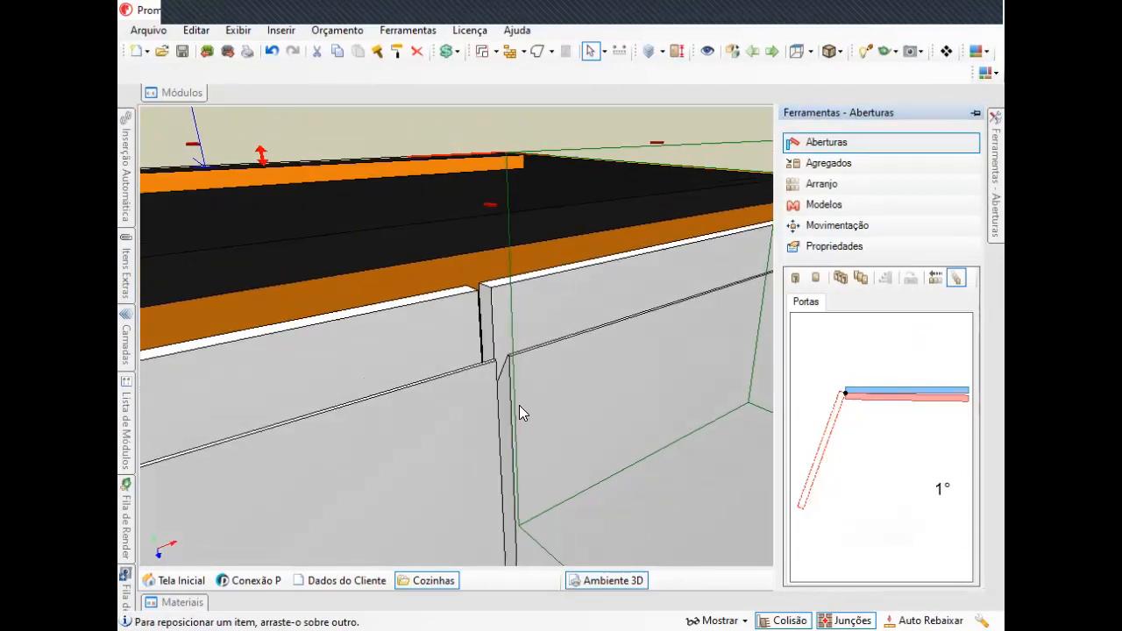
Set the Portas door style to Madeira > Gola Horizontal in Modelos.
left_click(855, 204)
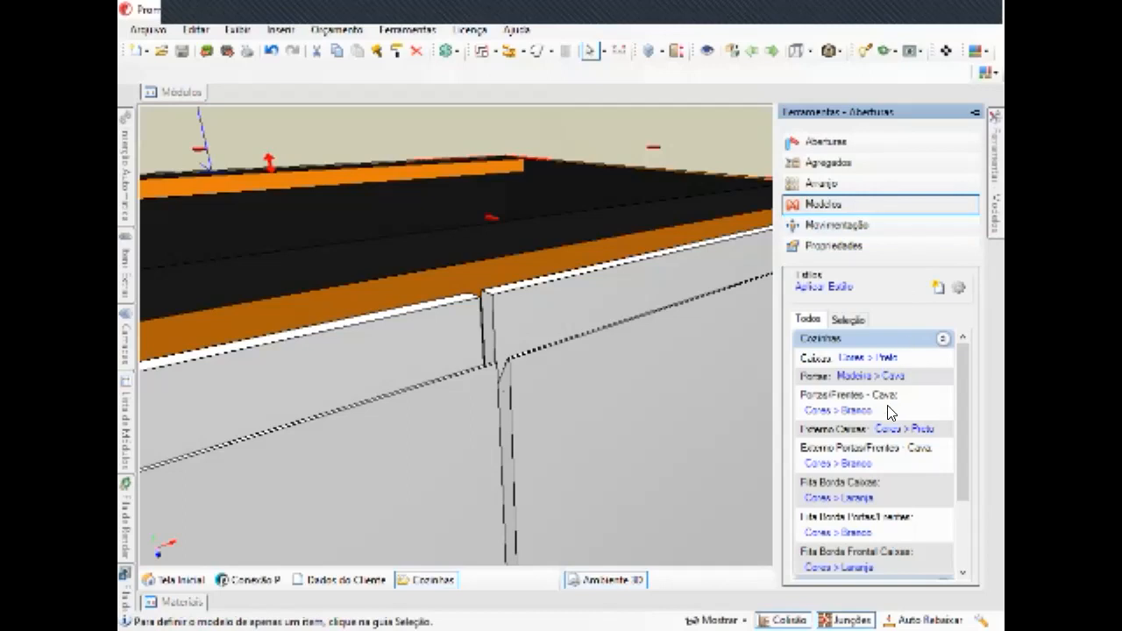
left_click(863, 375)
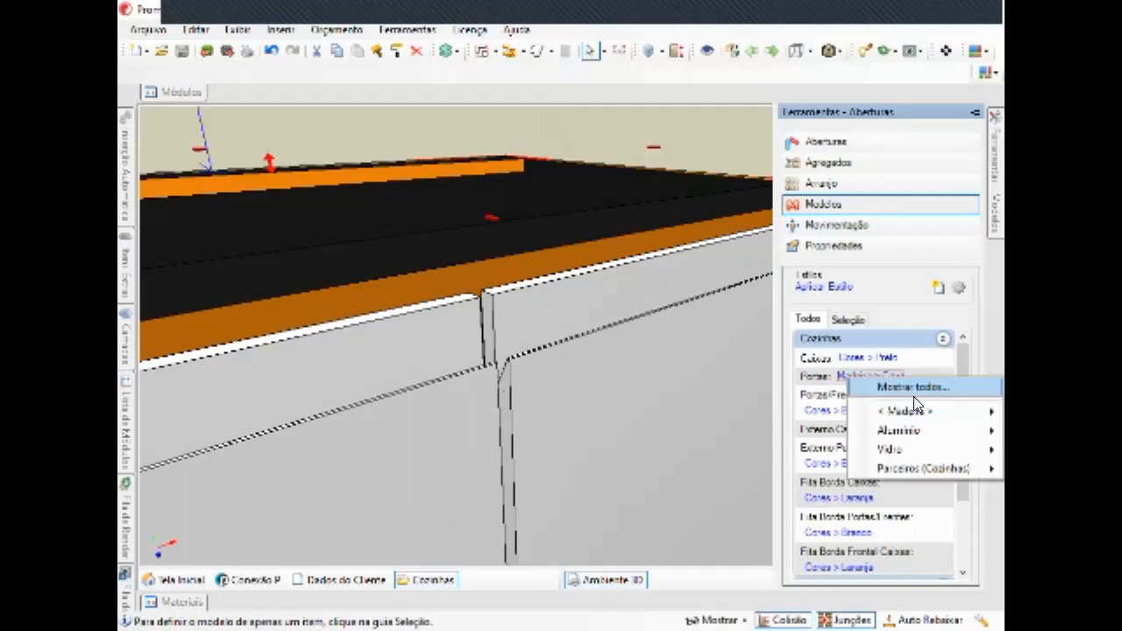
mouse_move(910, 407)
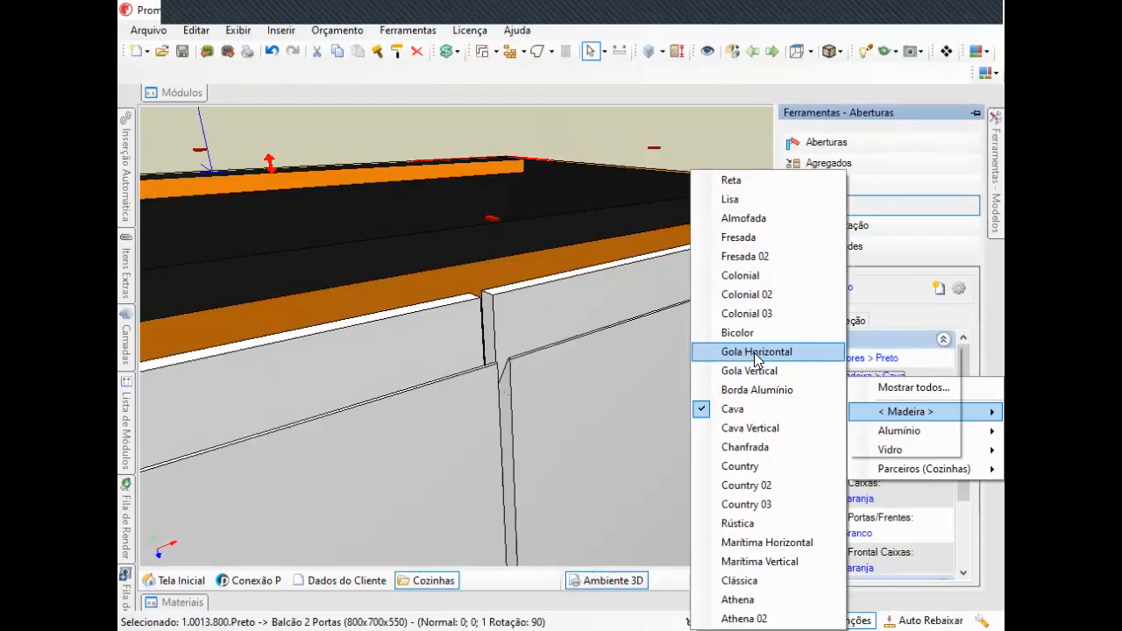
left_click(756, 352)
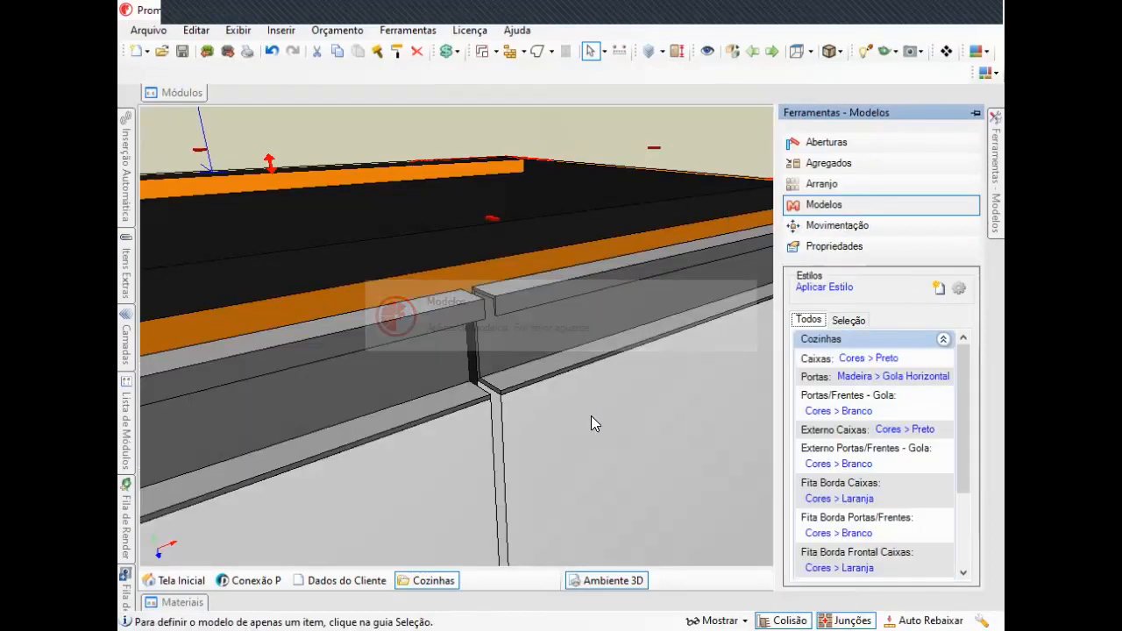
Orbit and zoom around the cabinet doors to examine the Gola Horizontal handle, and scroll through the style list.
middle_click_drag(559, 384, 526, 345)
middle_click_drag(622, 298, 679, 335)
scroll(575, 375, "up", 1)
middle_click_drag(548, 381, 539, 447)
mouse_move(995, 167)
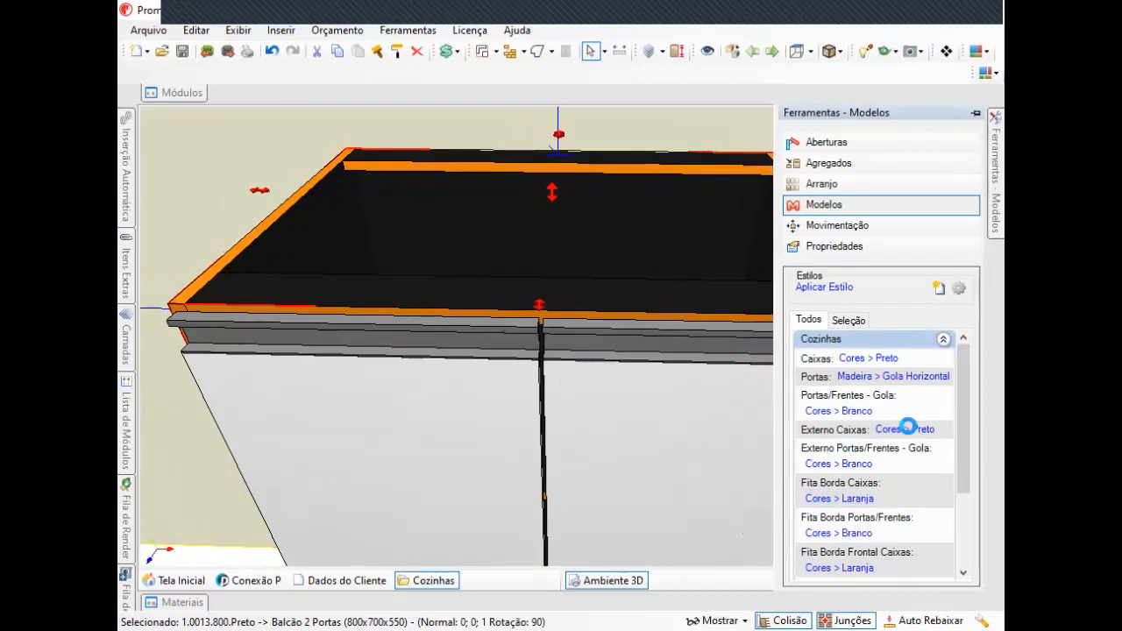
scroll(857, 416, "down", 3)
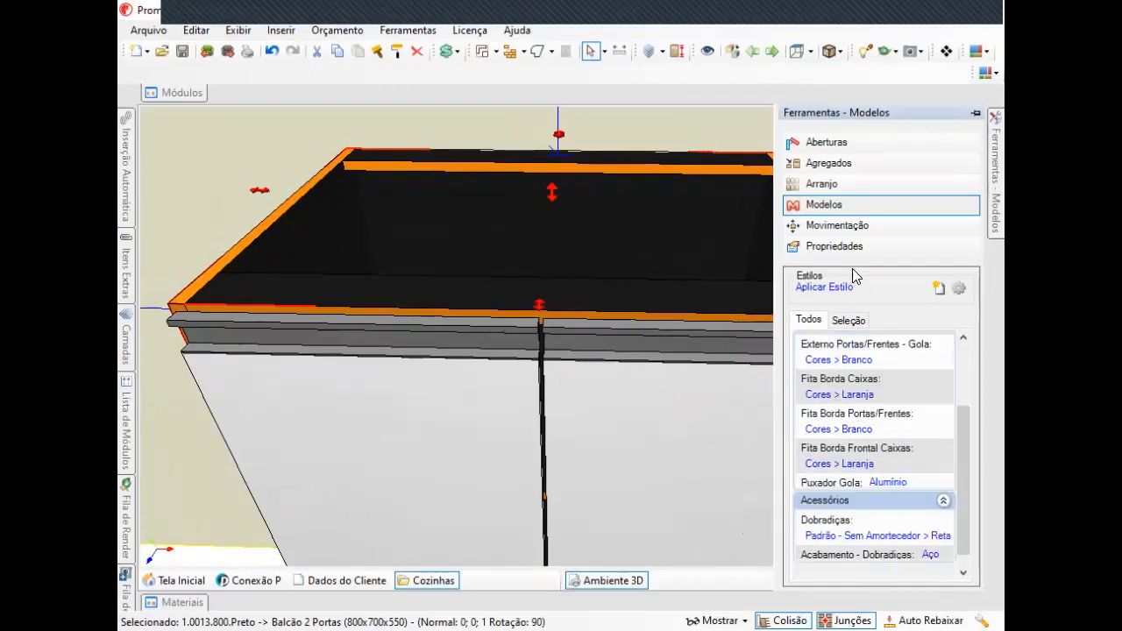
Open Movimentação and shift the selected cabinet along the wall in 100 mm steps with its red arrows.
left_click(837, 226)
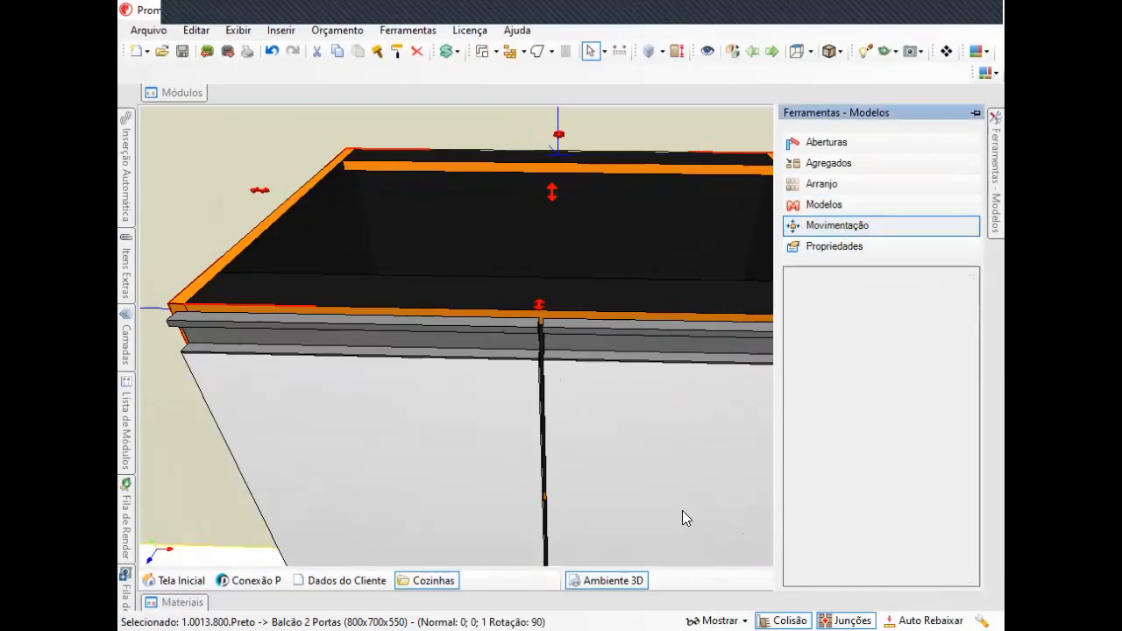
scroll(638, 511, "down", 3)
middle_click_drag(650, 507, 625, 342)
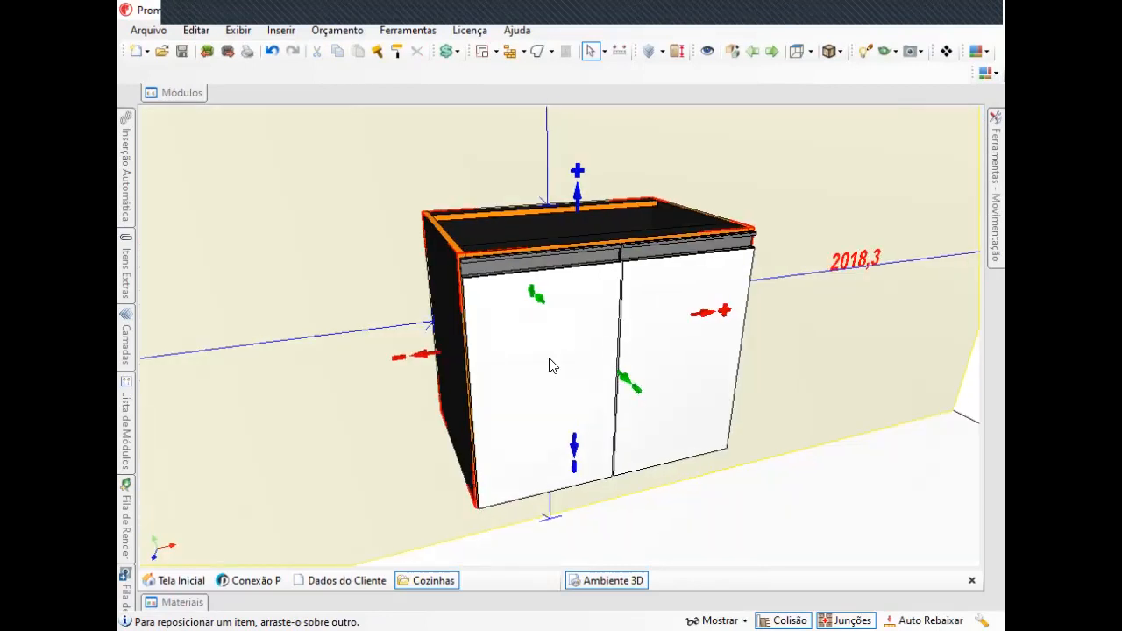
middle_click_drag(534, 356, 531, 338)
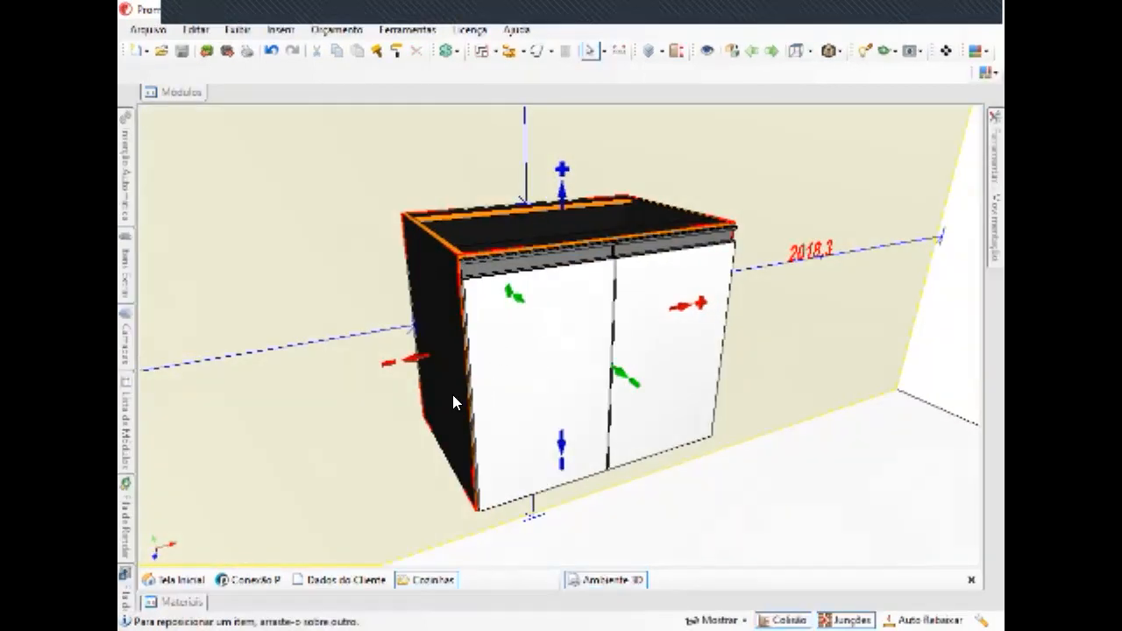
left_click_drag(416, 365, 405, 367)
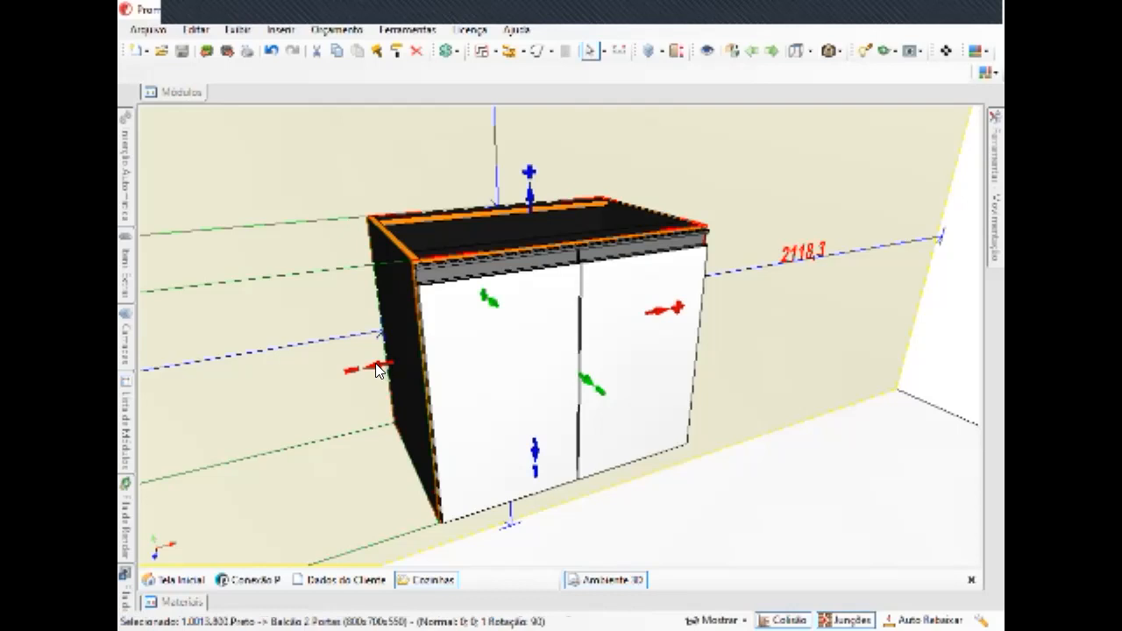
left_click(376, 364)
left_click(332, 370)
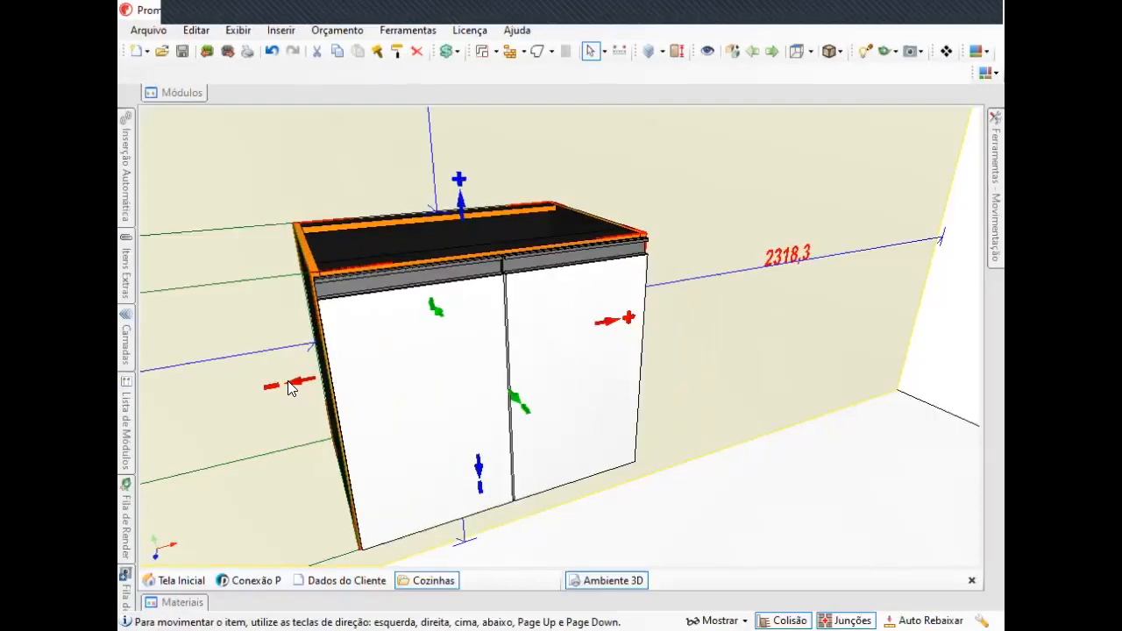
left_click(291, 385)
Nudge the cabinet out from and back toward the wall with its green depth arrows.
middle_click_drag(291, 384, 673, 373)
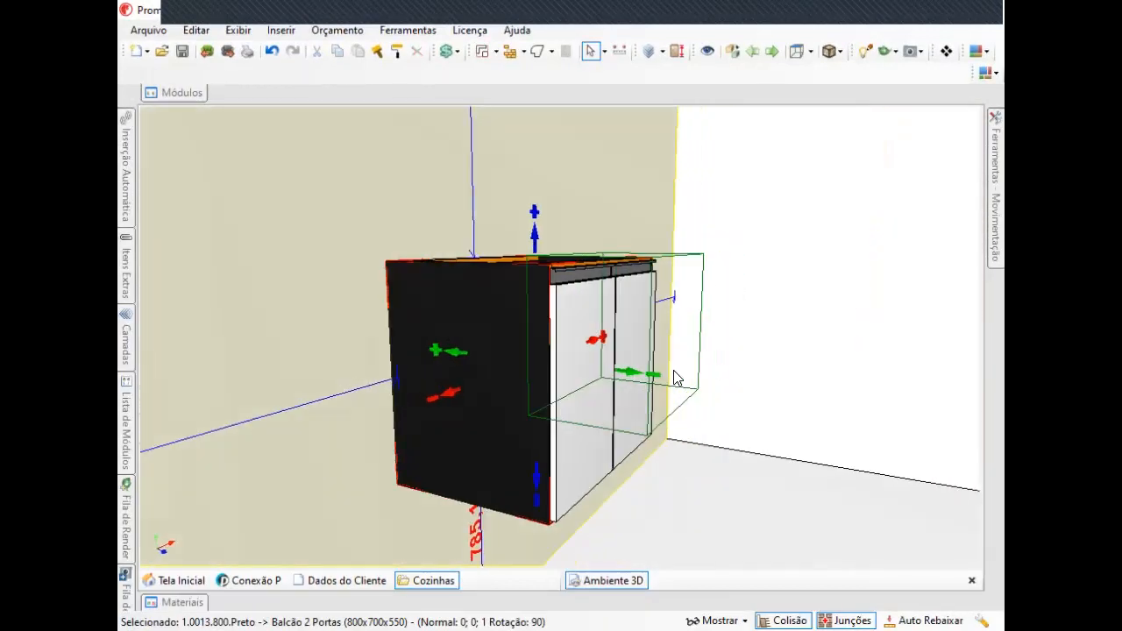
left_click(638, 373)
left_click(663, 371)
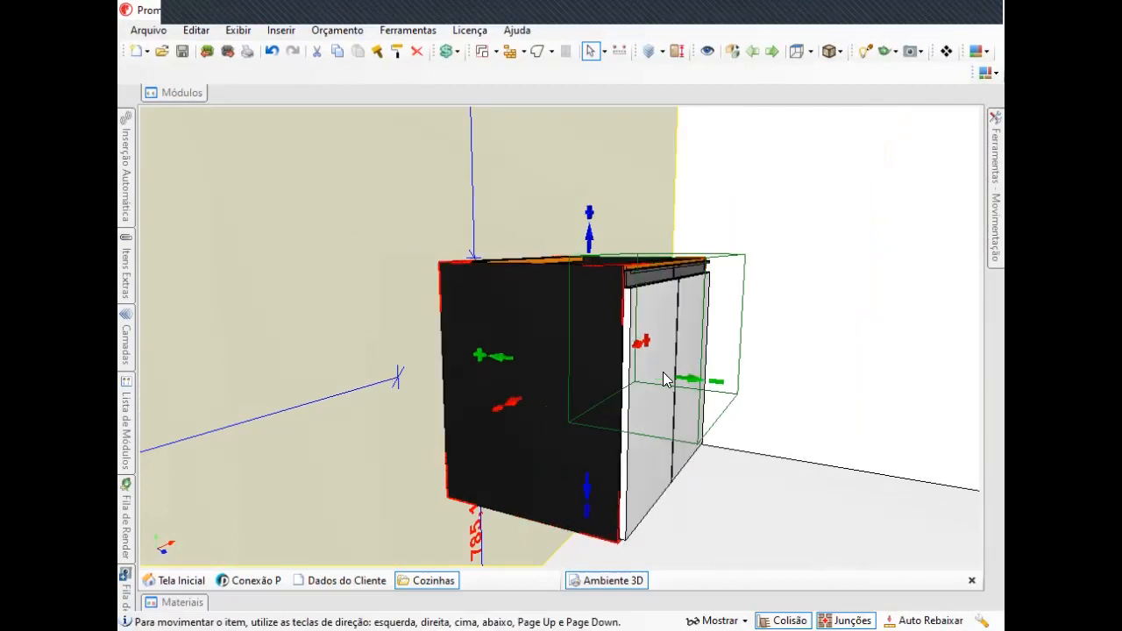
left_click(495, 361)
left_click(477, 356)
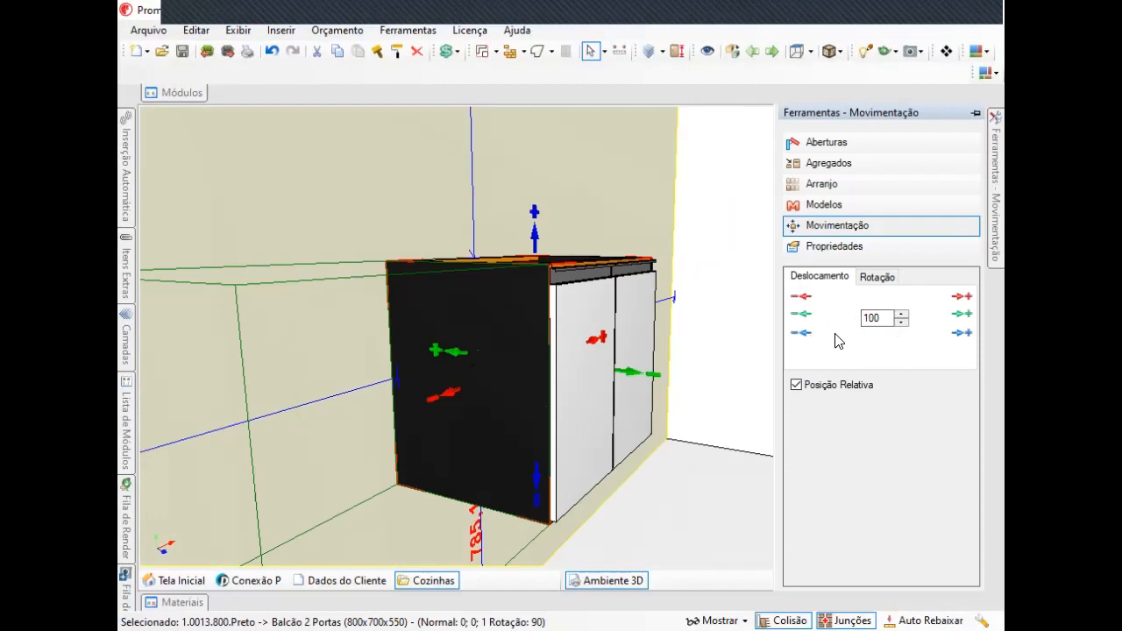
Move the cabinet with the panel's red increment, set the displacement step to 50 mm and apply the green increment.
left_click(961, 295)
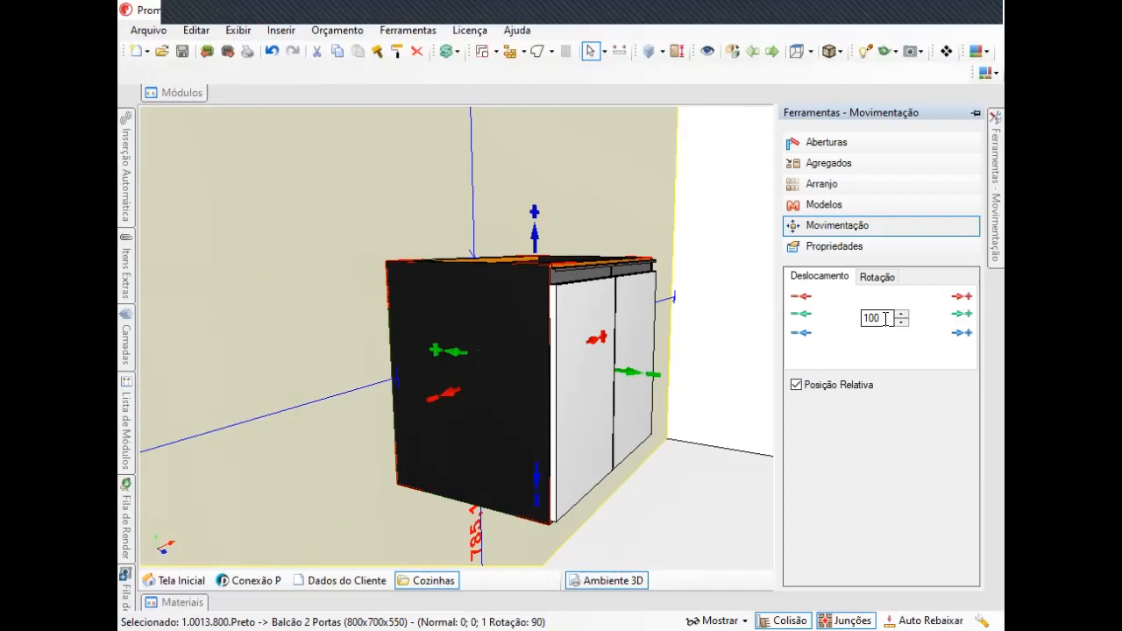
left_click_drag(886, 318, 840, 322)
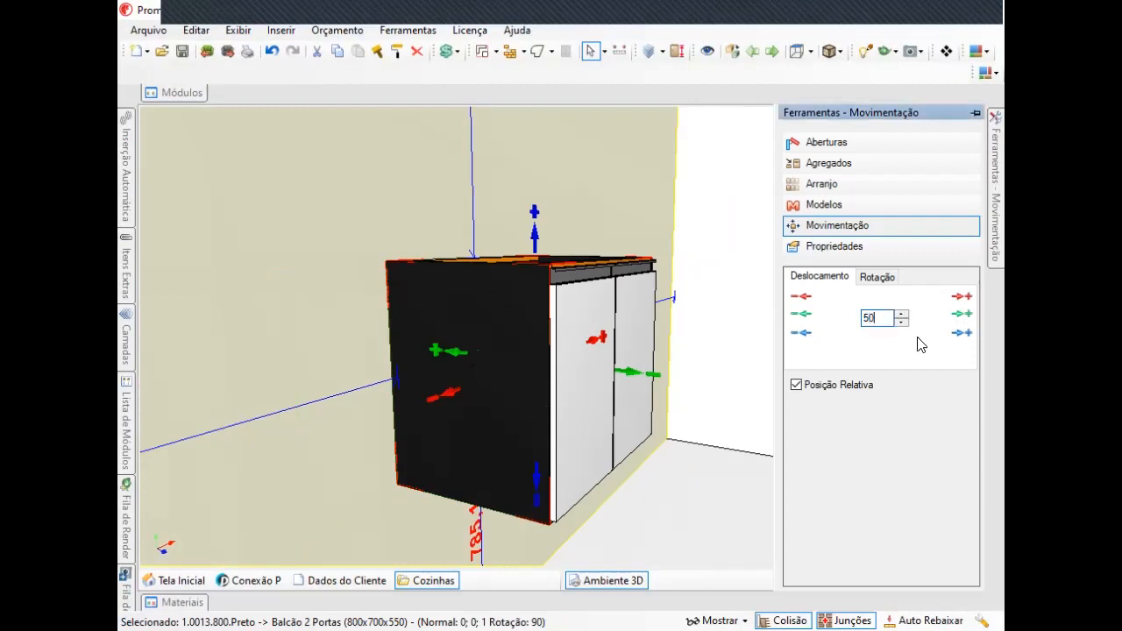
left_click(959, 315)
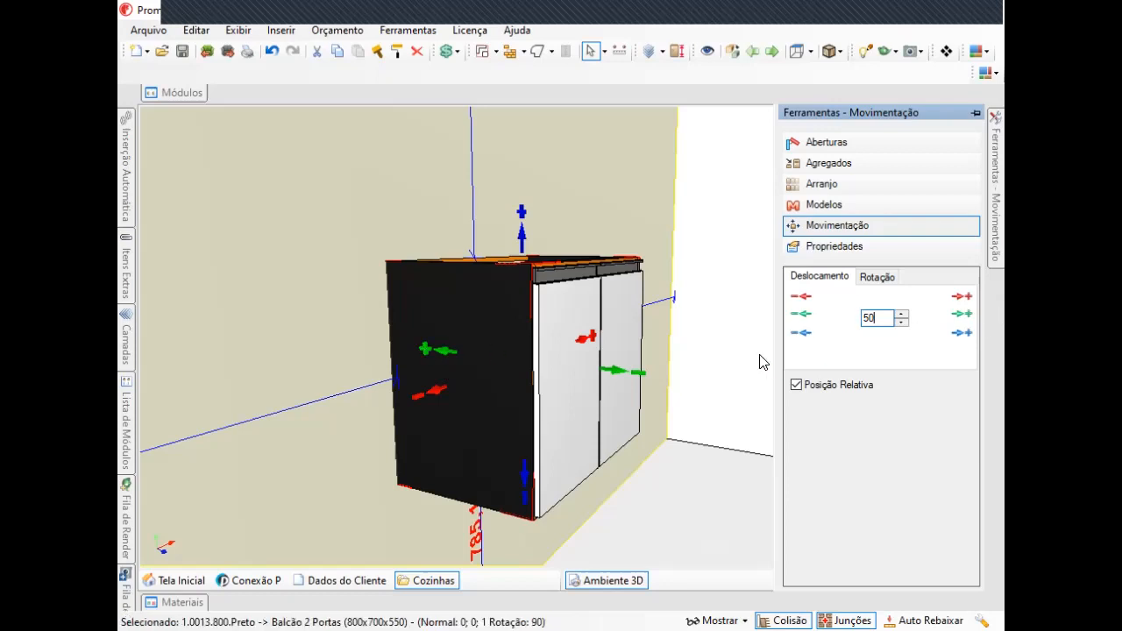
Move the cabinet back 50 mm along the green axis with the panel's decrement.
middle_click_drag(484, 346, 586, 318)
scroll(565, 307, "up", 3)
right_click_drag(562, 305, 961, 190)
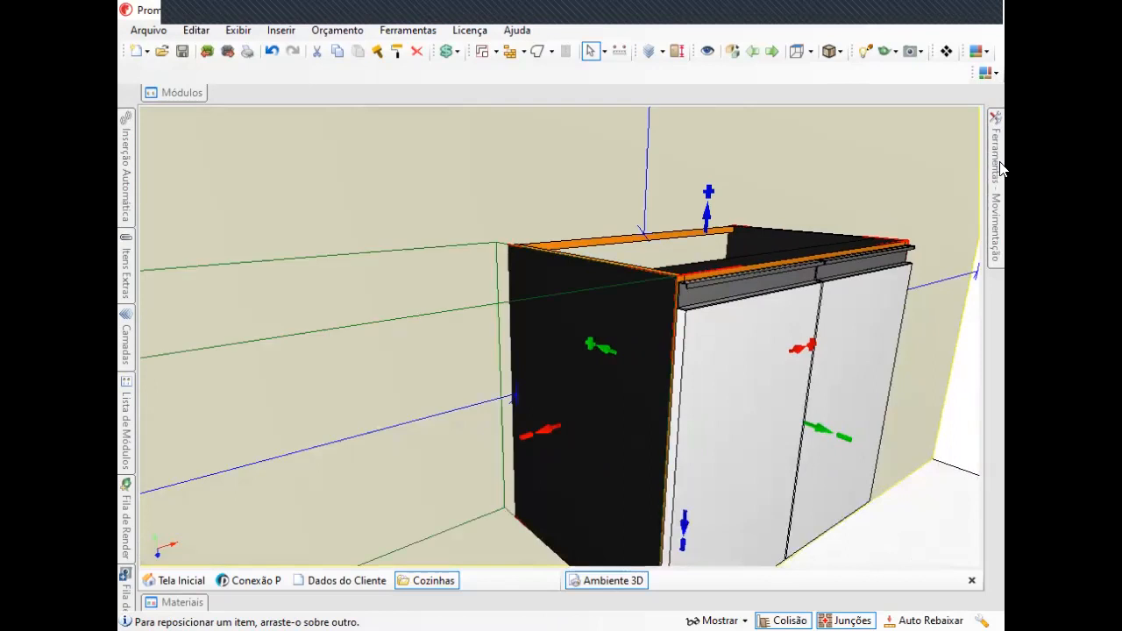
mouse_move(994, 255)
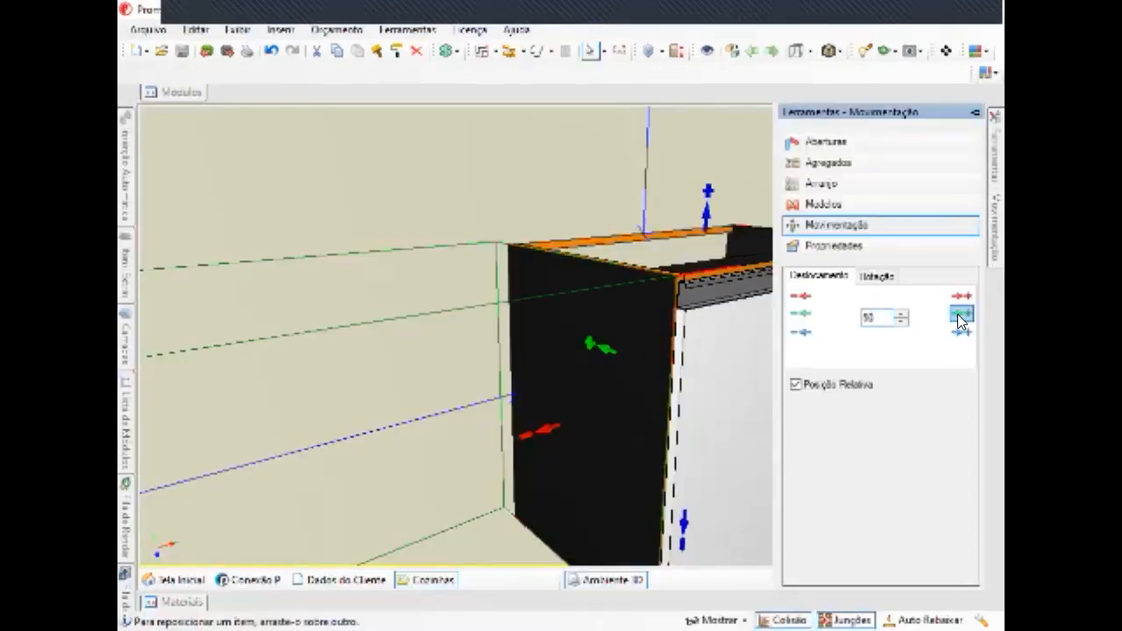
left_click(801, 314)
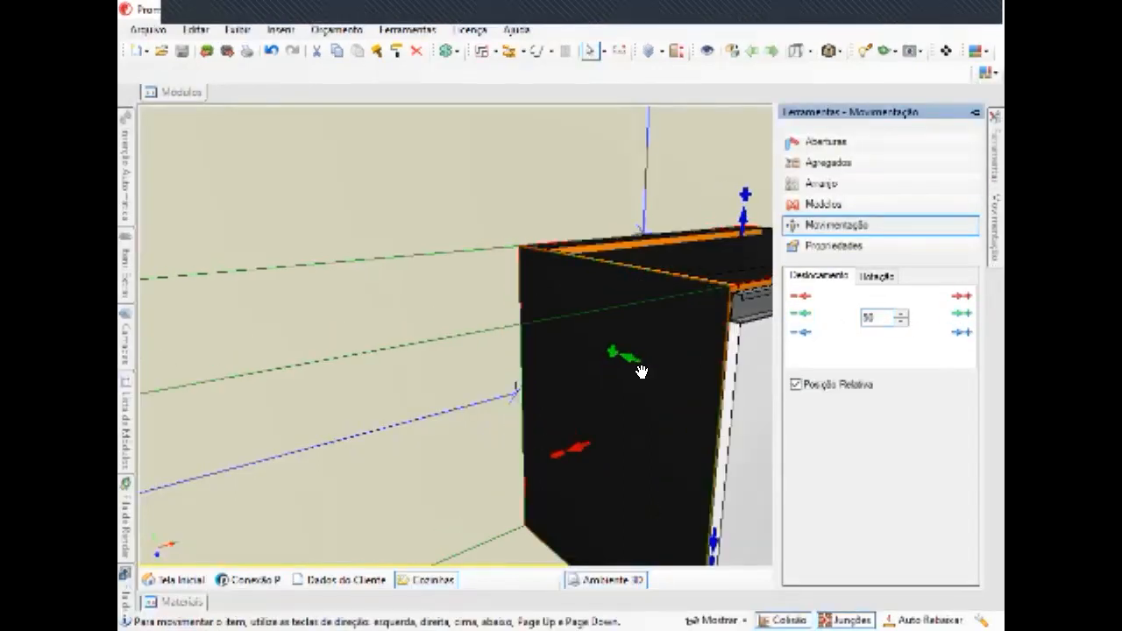
right_click_drag(566, 321, 602, 295)
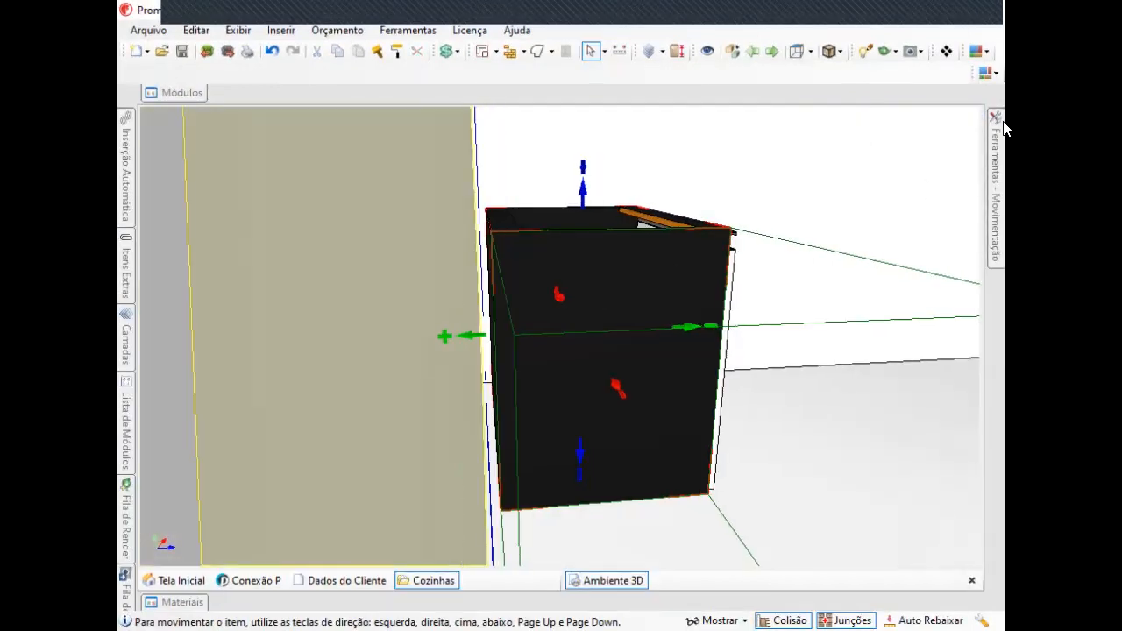
mouse_move(1003, 142)
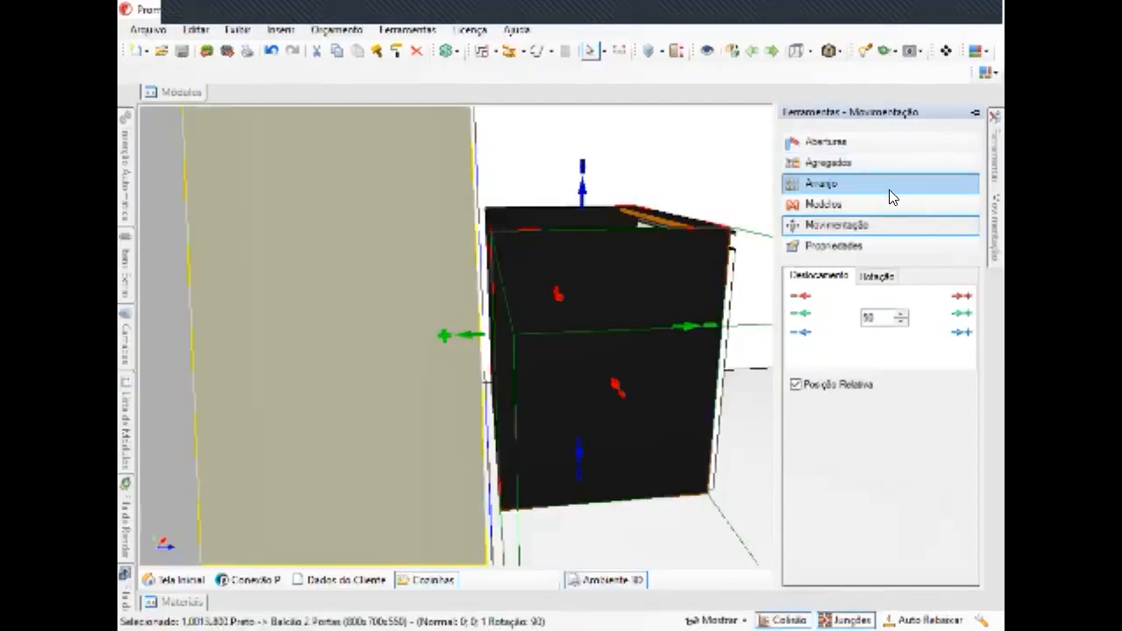
Open Propriedades and orbit around the cabinet to review its position and dimension values.
left_click(851, 246)
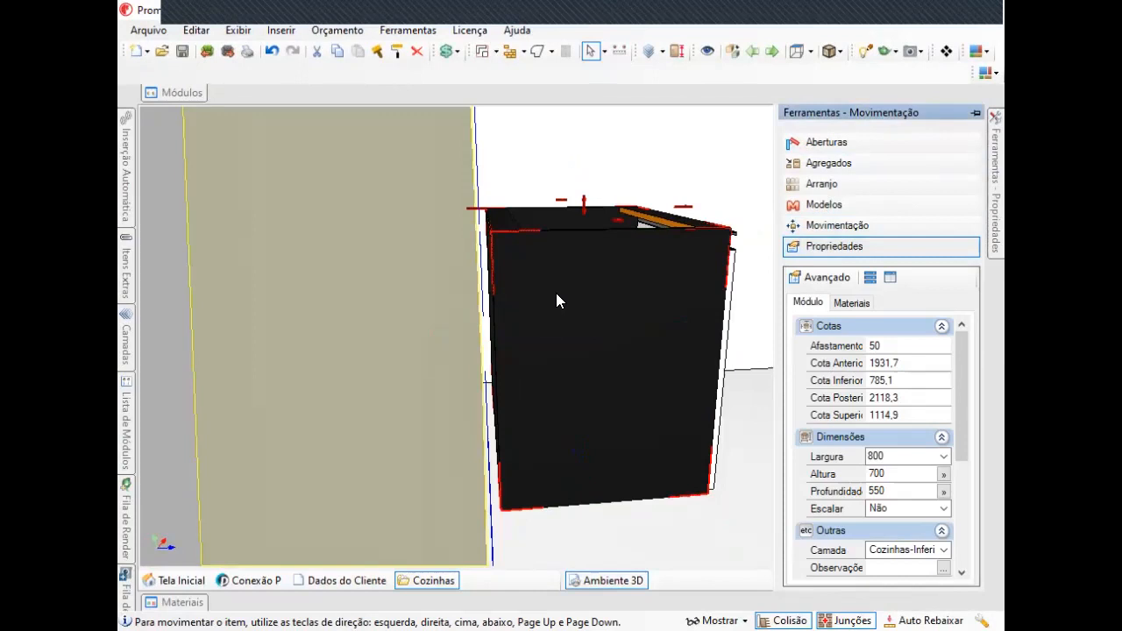
right_click_drag(557, 294, 465, 316)
scroll(558, 307, "down", 2)
right_click_drag(558, 306, 518, 307)
scroll(579, 351, "down", 2)
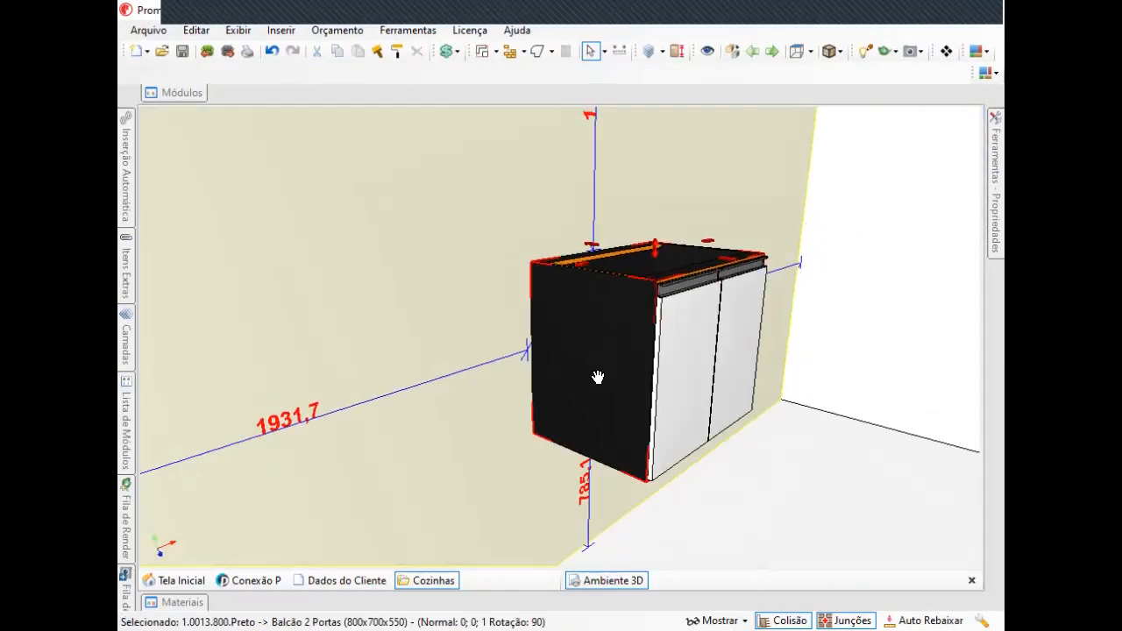
right_click_drag(598, 377, 496, 291)
scroll(580, 293, "up", 2)
right_click_drag(587, 298, 640, 298)
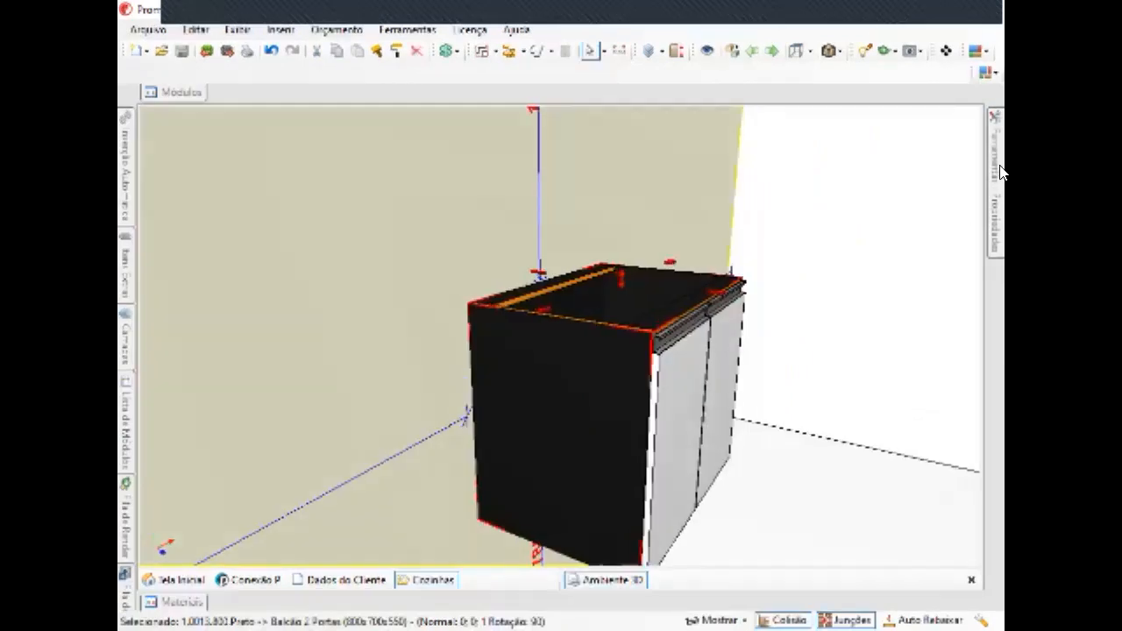
mouse_move(1002, 172)
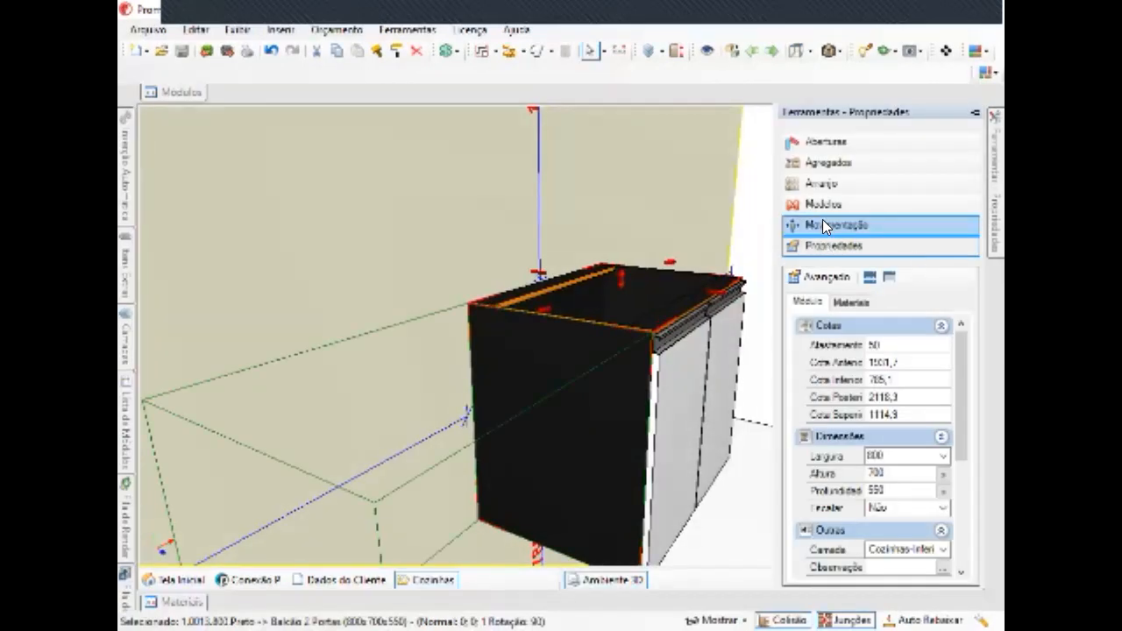
Rotate the cabinet 90° about the vertical axis and back using Movimentação's Rotação controls.
left_click(822, 226)
right_click_drag(667, 350, 633, 375)
scroll(633, 373, "down", 1)
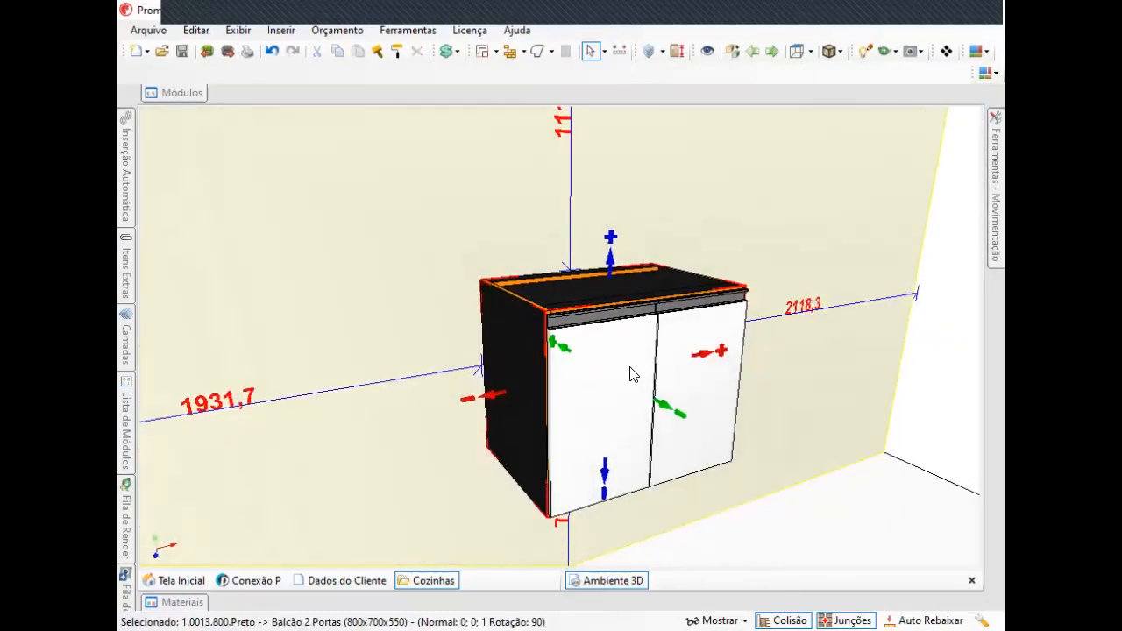
scroll(837, 261, "up", 1)
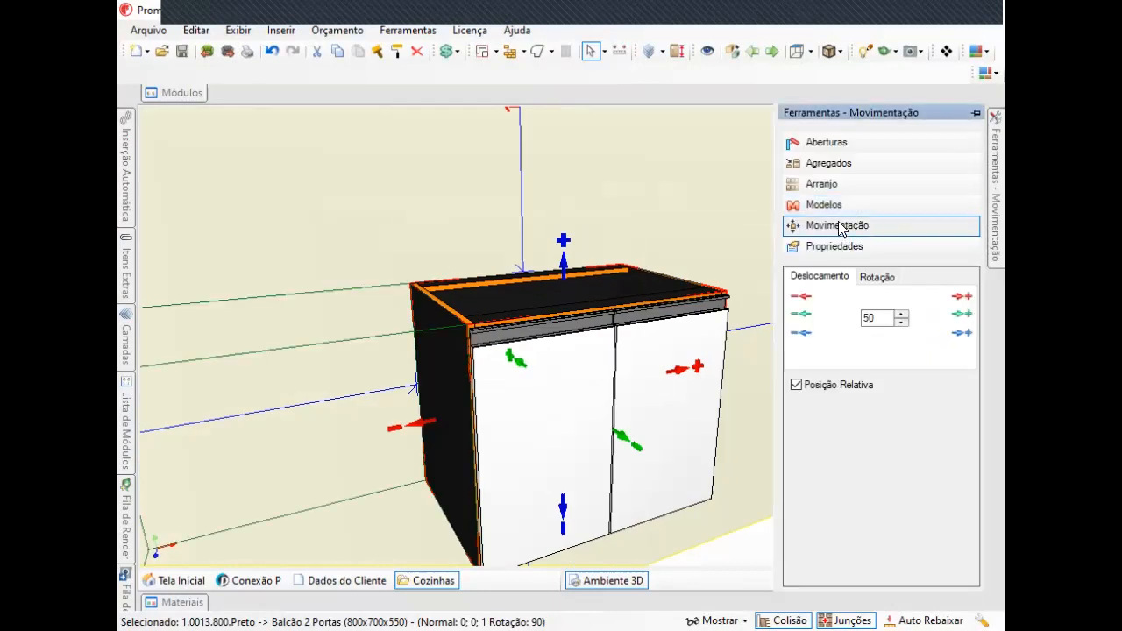
left_click(877, 276)
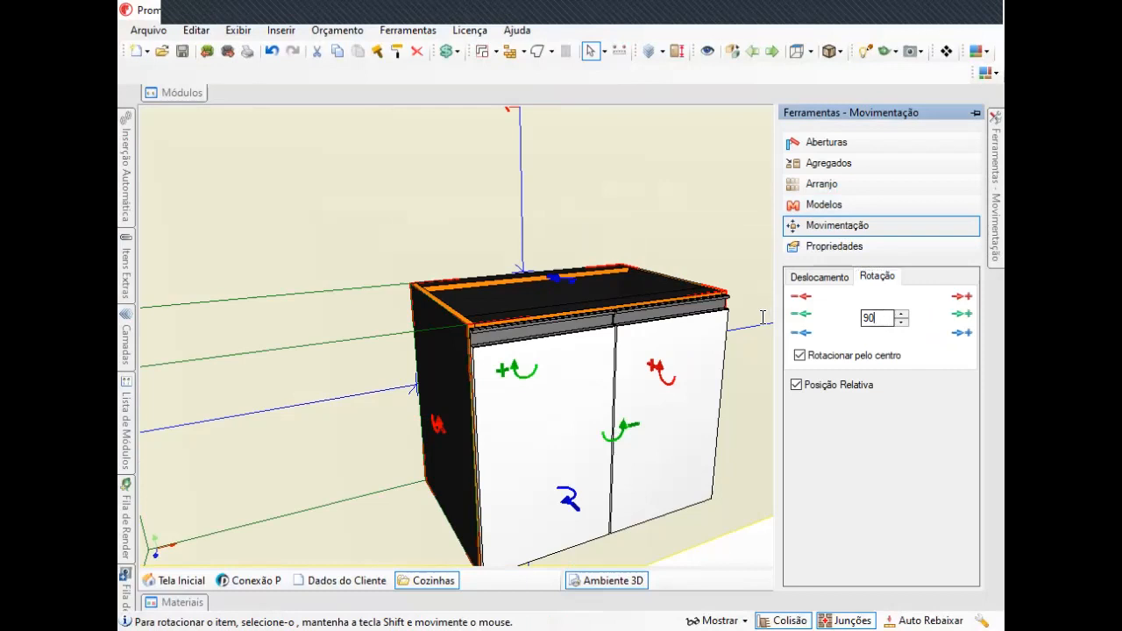
key("Return")
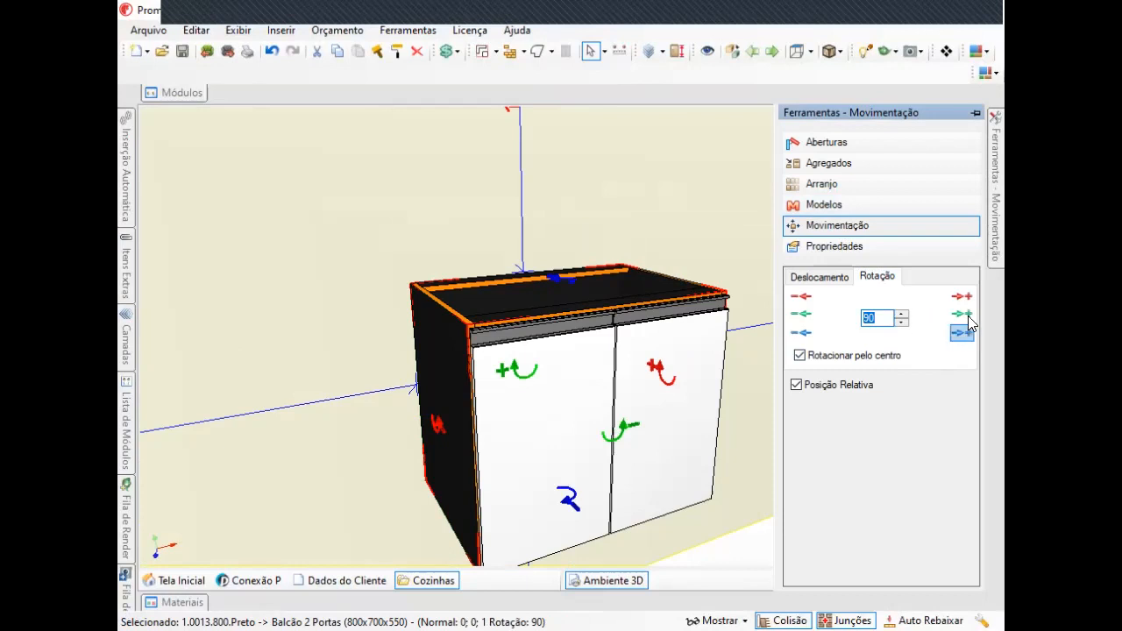
middle_click_drag(542, 382, 603, 403)
scroll(568, 406, "down", 2)
mouse_move(996, 178)
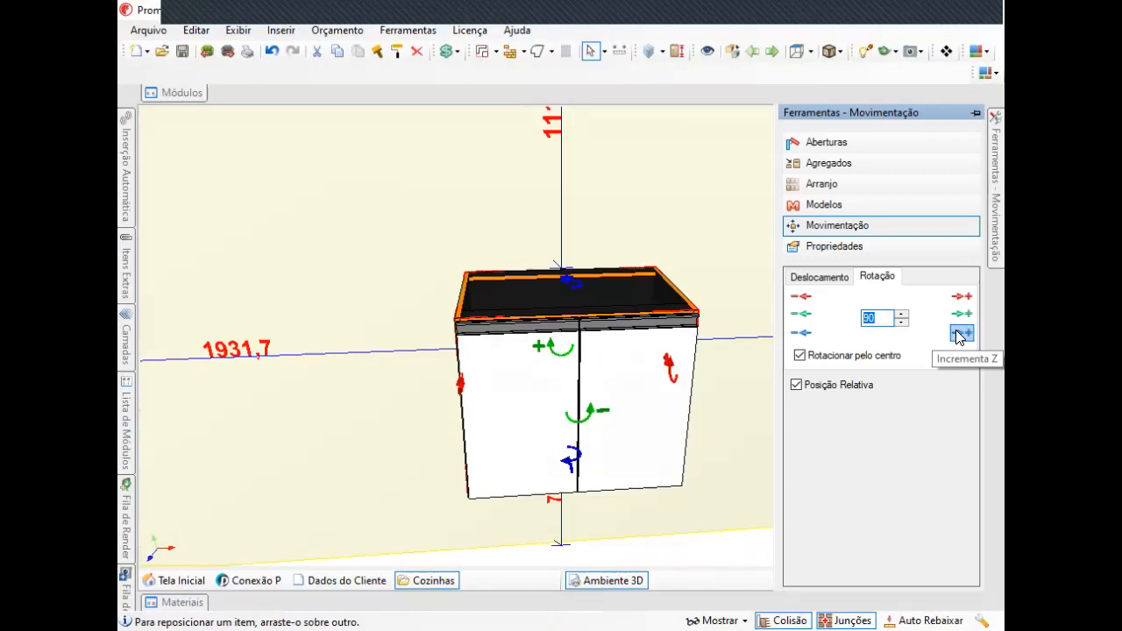
left_click(961, 334)
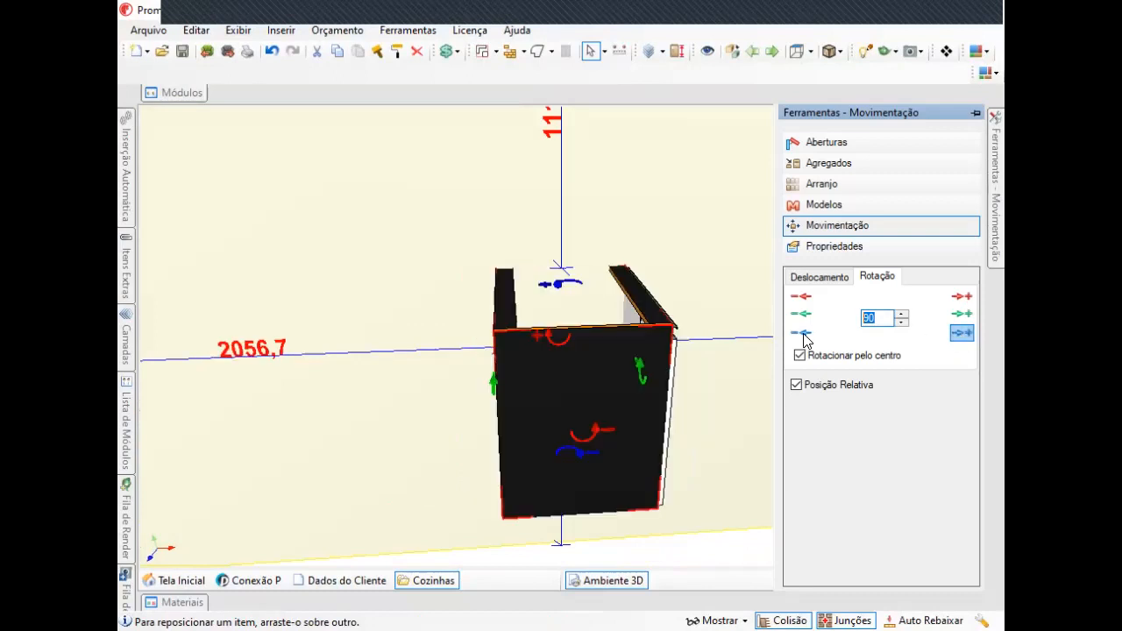
left_click(803, 334)
Set the rotation step to 45 and rotate the cabinet 45° about the vertical axis.
double_click(867, 318)
type("45")
left_click(961, 334)
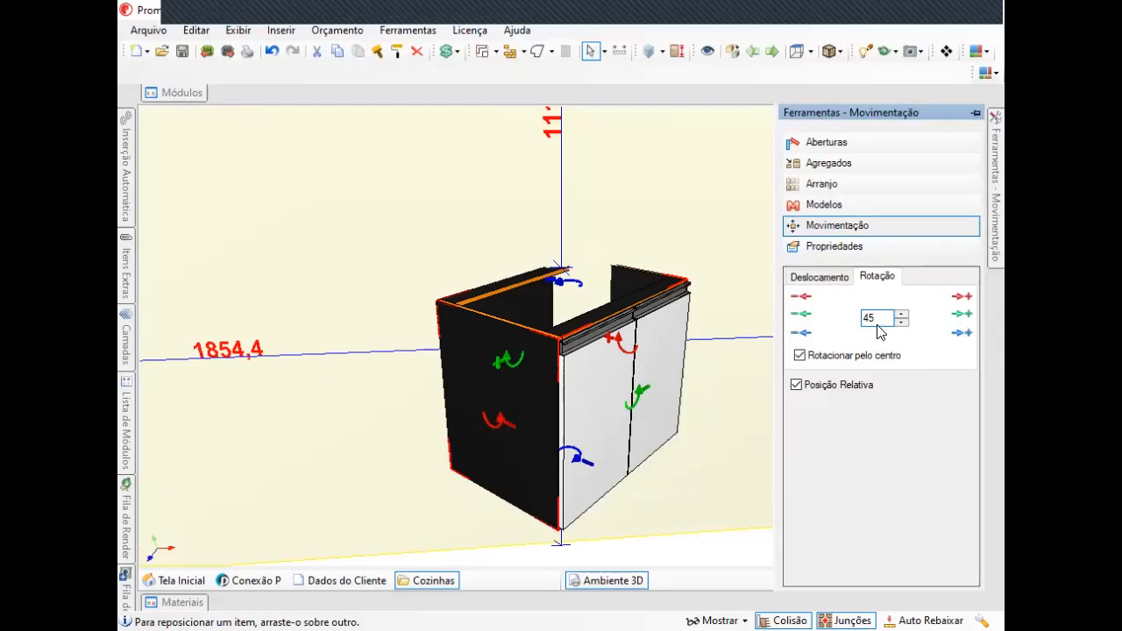
Set the rotation step to 1 and rotate the cabinet five more degrees about the vertical axis.
left_click_drag(876, 319, 830, 321)
type("1")
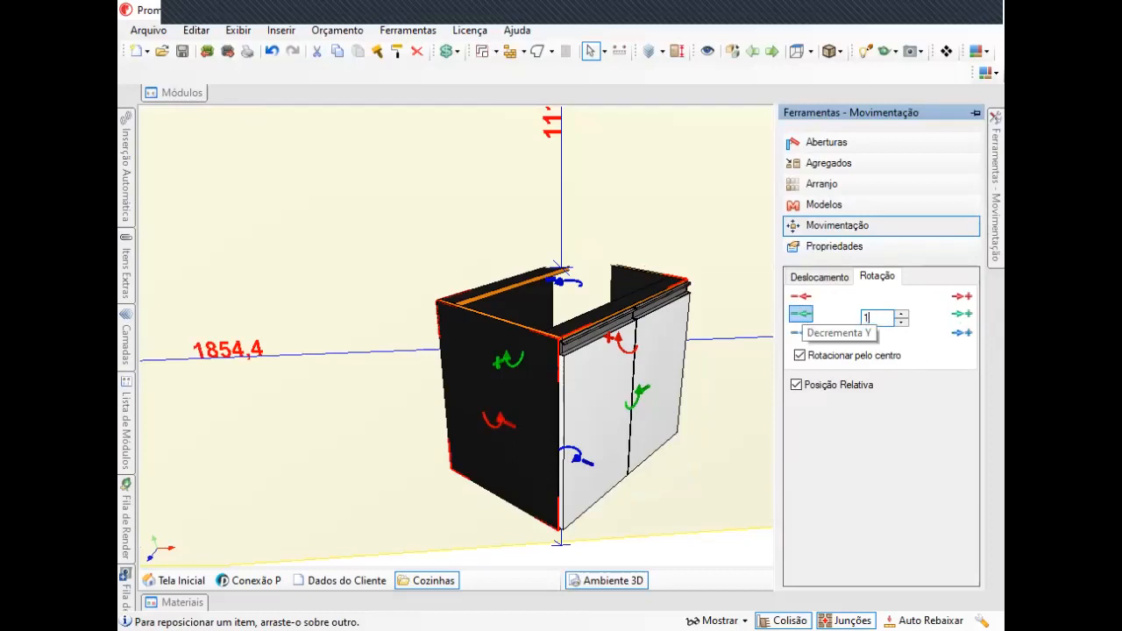
left_click(955, 339)
left_click(956, 339)
left_click(956, 339)
left_click(955, 340)
left_click(955, 339)
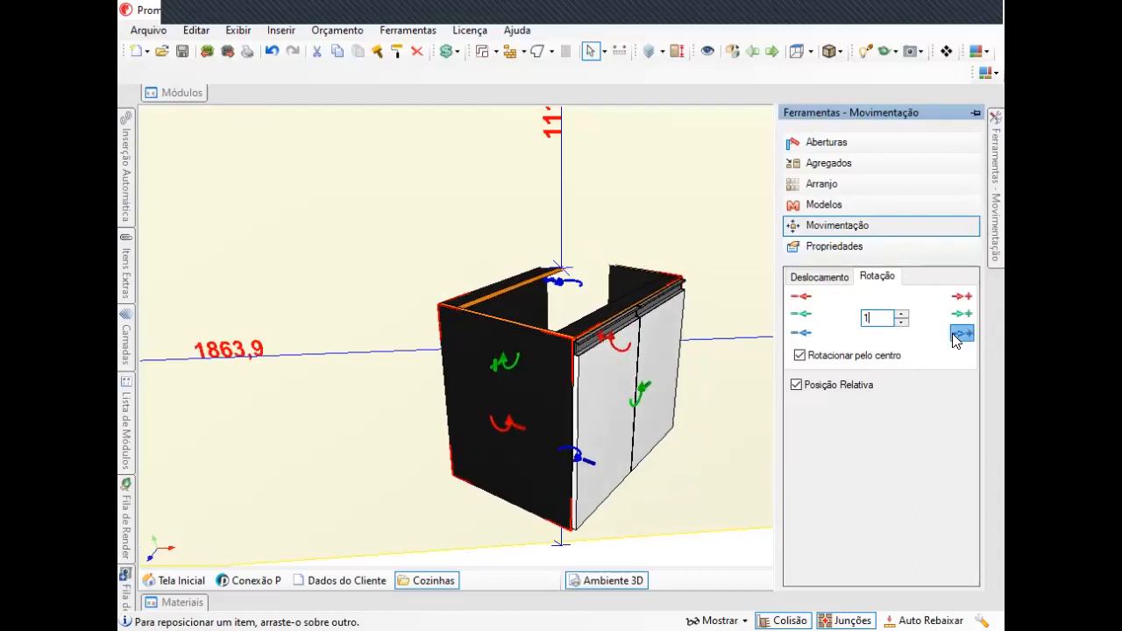
Set the rotation step to 90 and rotate the cabinet 90° about the vertical axis and back.
left_click_drag(890, 320, 782, 321)
middle_click_drag(626, 328, 607, 321)
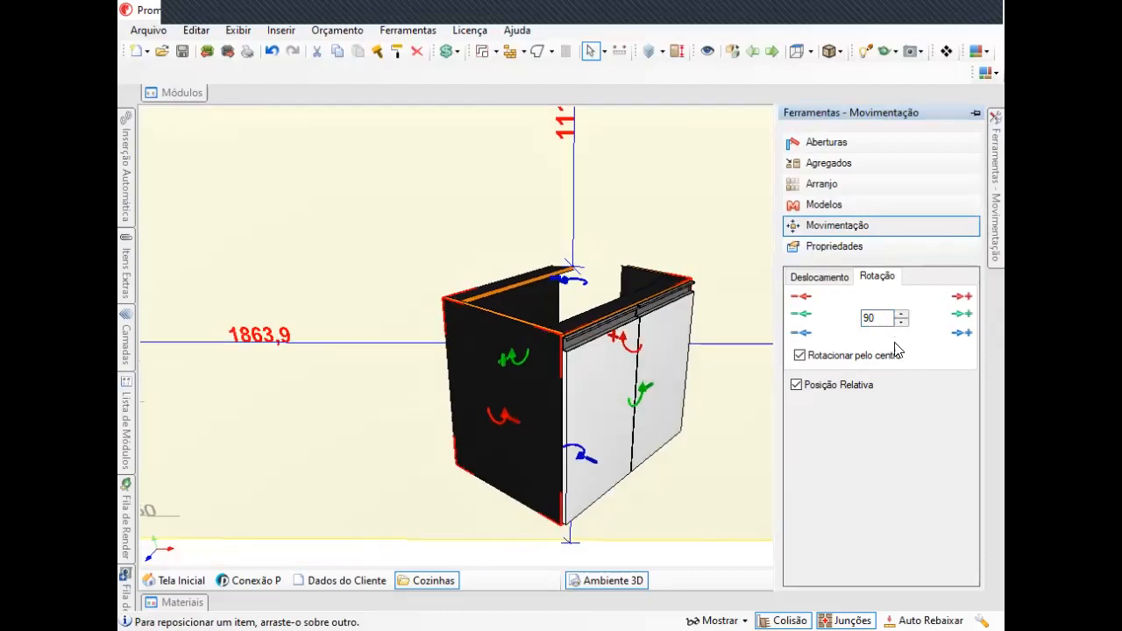
left_click(962, 334)
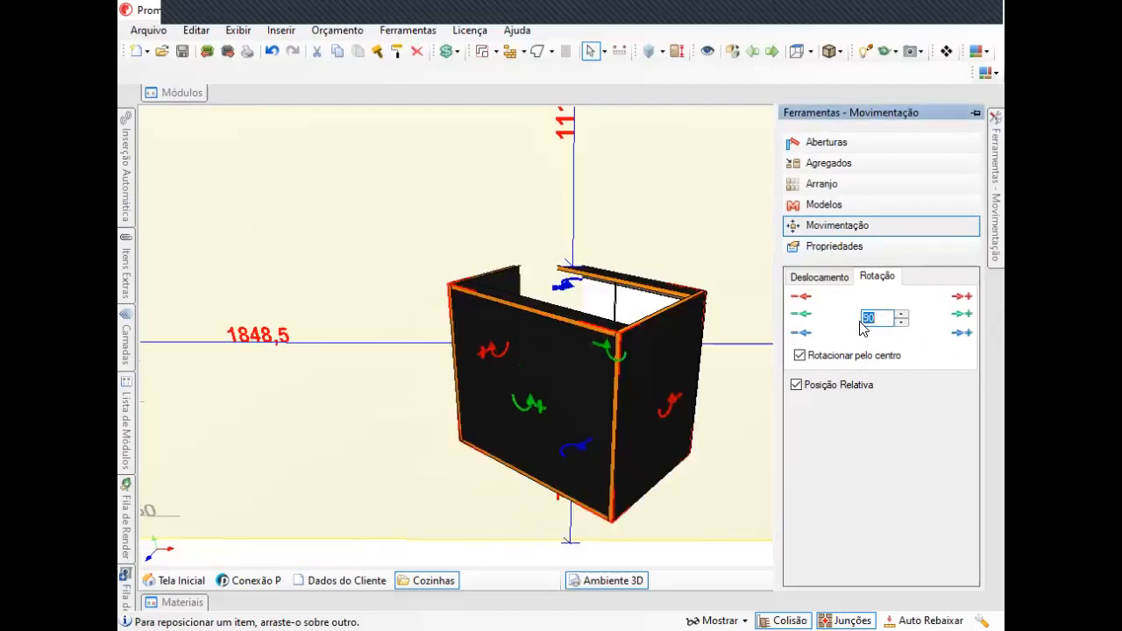
left_click(805, 315)
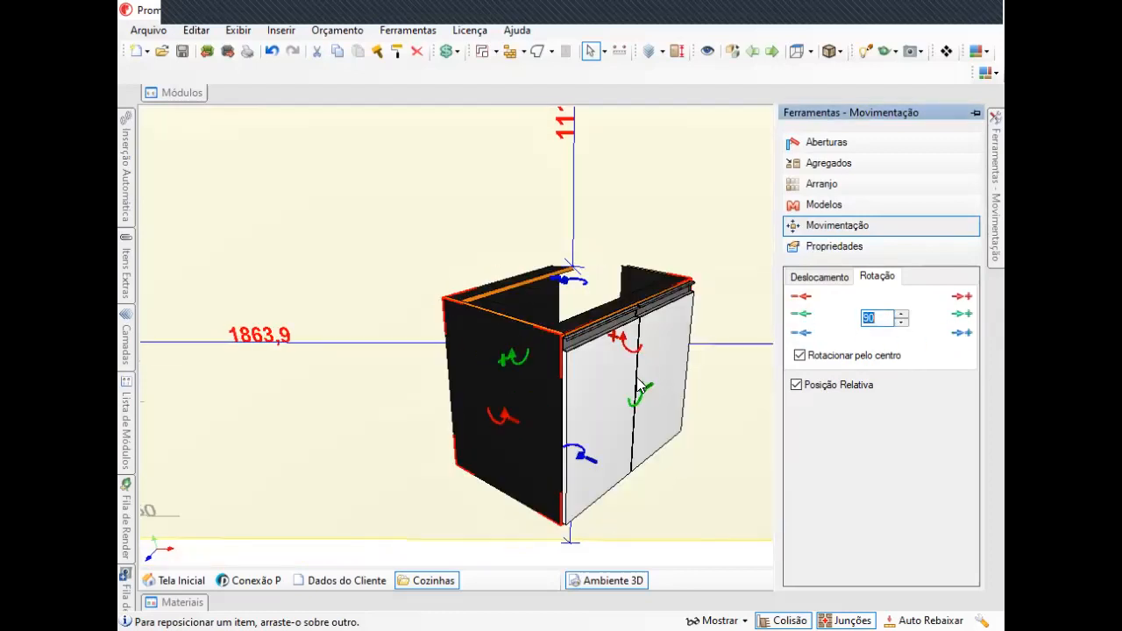
Rotate the cabinet by dragging its on-screen rotation handles.
middle_click_drag(745, 298, 633, 246)
scroll(633, 242, "down", 2)
middle_click_drag(628, 330, 640, 293)
left_click(641, 293)
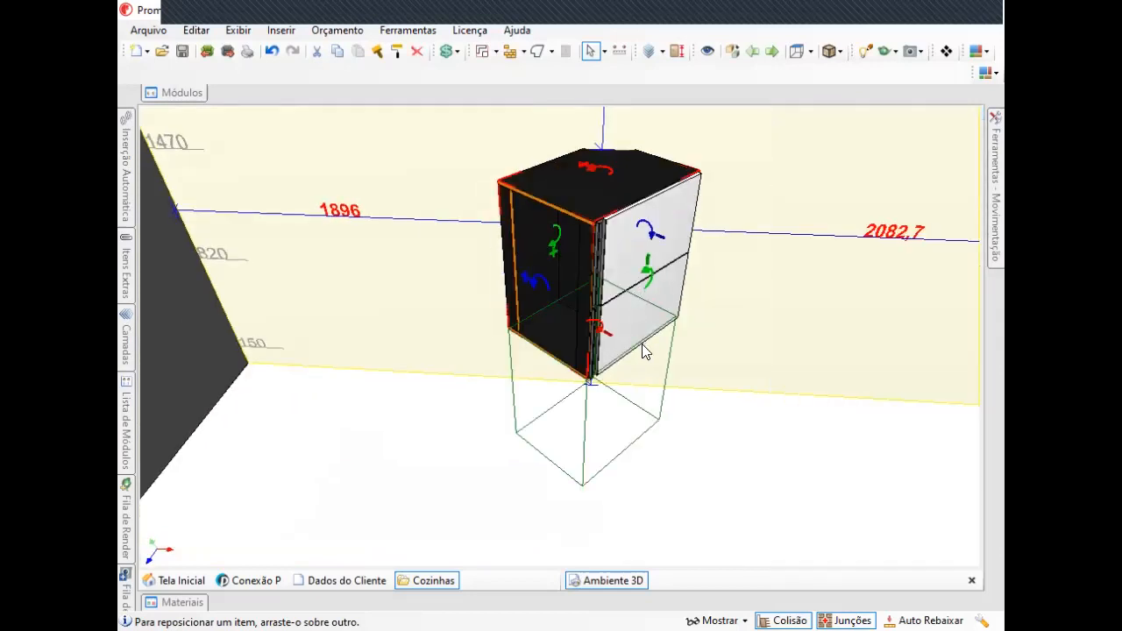
left_click_drag(610, 258, 538, 256)
mouse_move(997, 131)
middle_click_drag(666, 254, 680, 209)
mouse_move(998, 154)
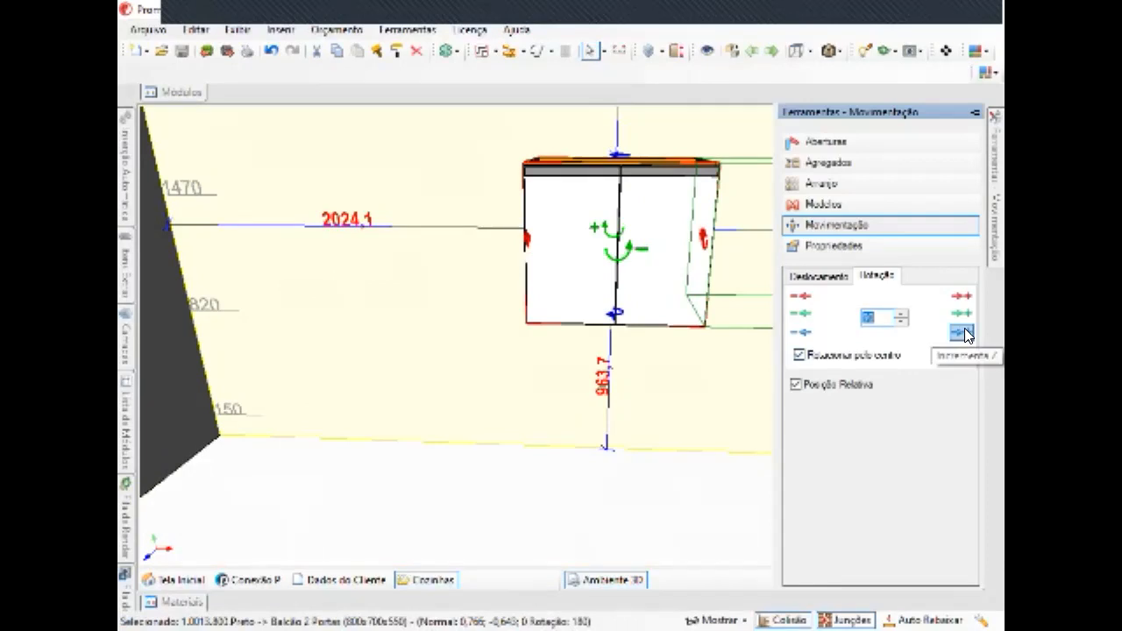
Rotate the cabinet 90° about each of the other two axes and back again.
left_click(962, 332)
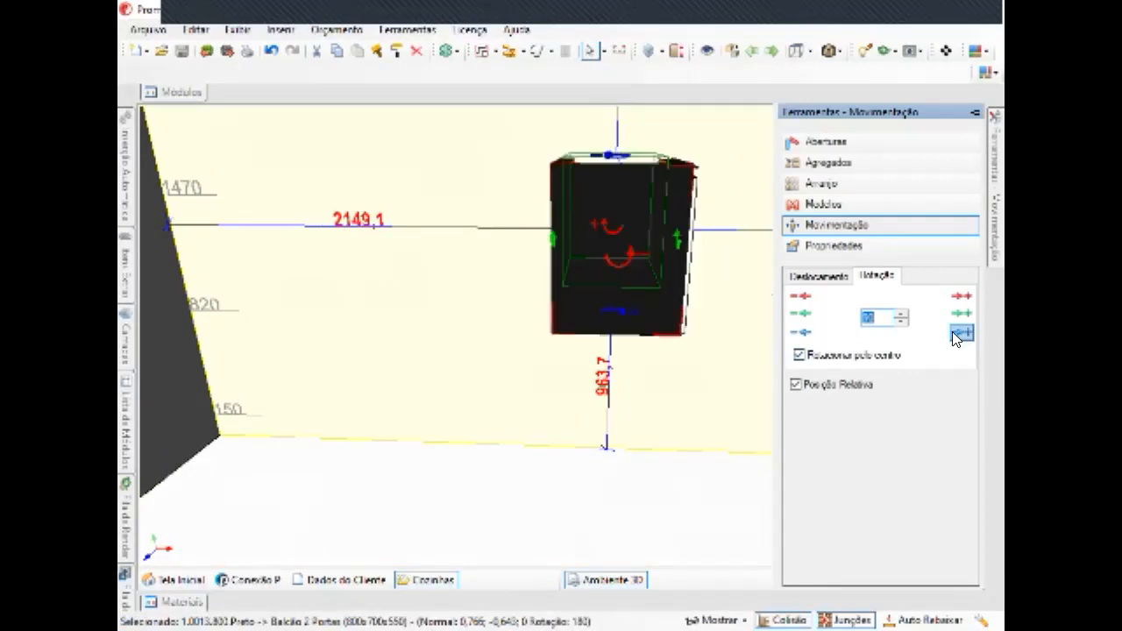
left_click(806, 334)
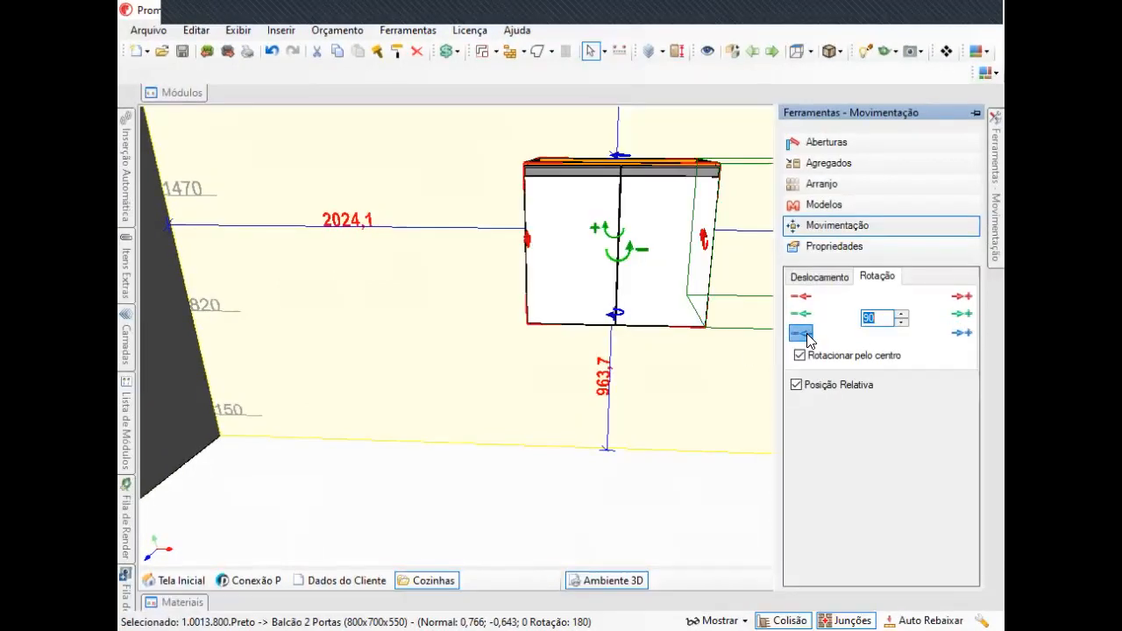
left_click(966, 293)
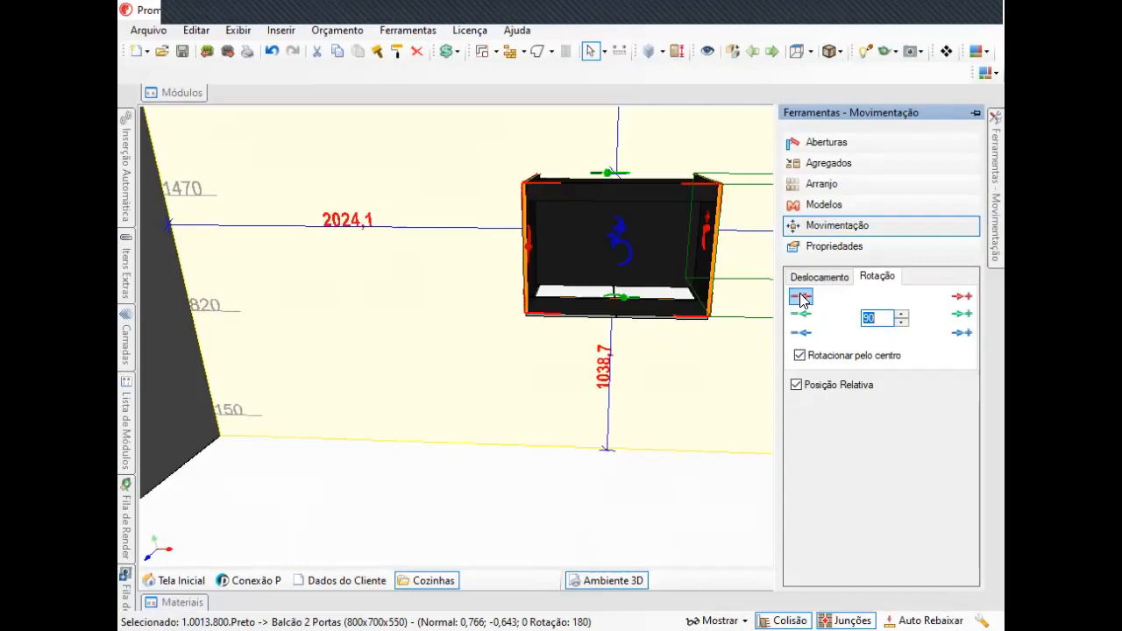
left_click(800, 297)
Rotate the cabinet four times by 90° about the green axis, bringing it full circle.
left_click(962, 314)
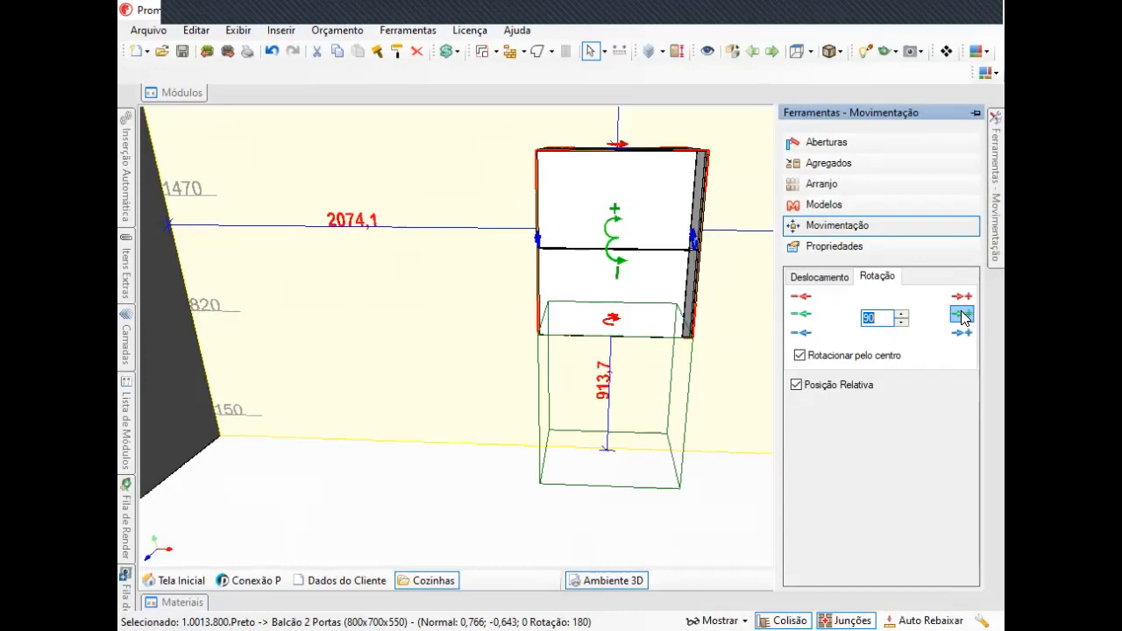
left_click(962, 315)
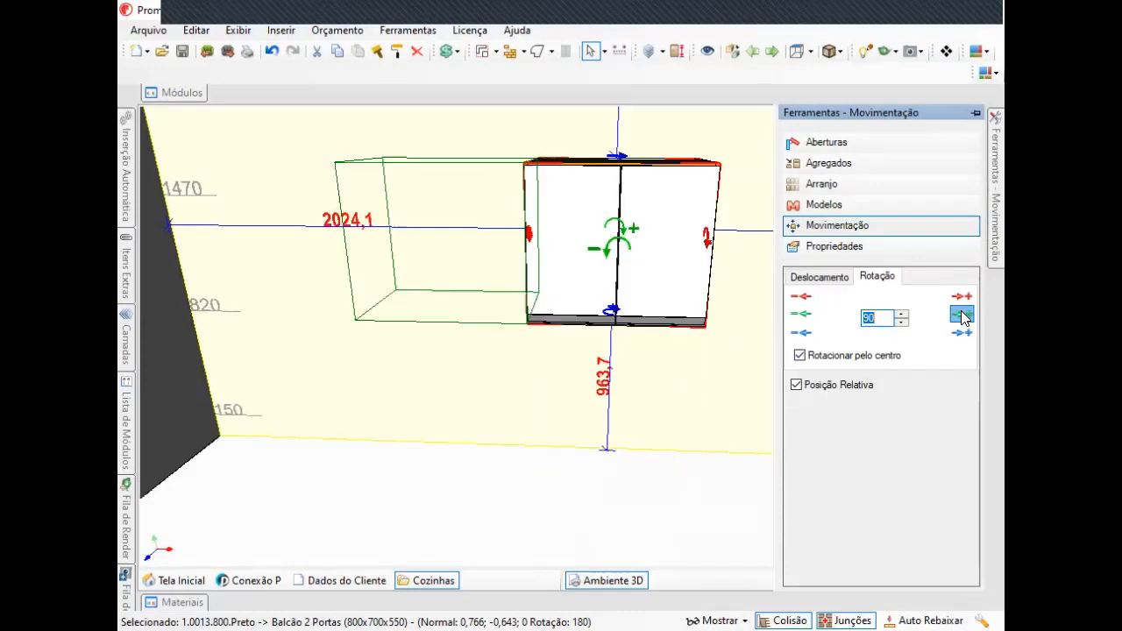
left_click(962, 315)
left_click(961, 316)
middle_click_drag(612, 317, 703, 313)
scroll(688, 306, "up", 3)
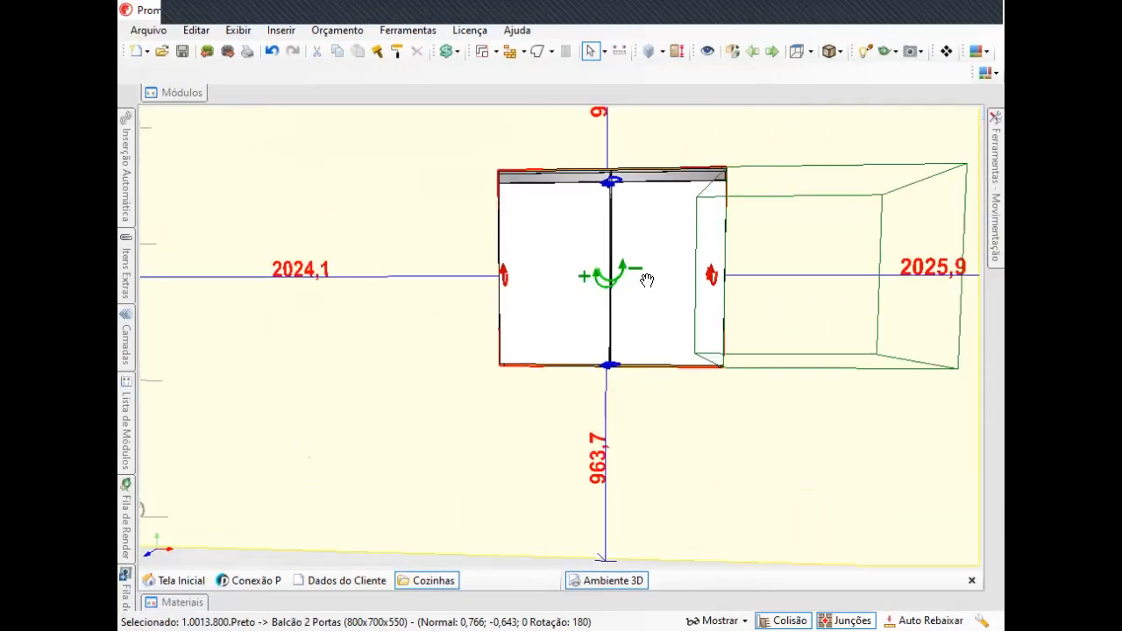
middle_click_drag(647, 281, 624, 353)
right_click_drag(600, 360, 561, 358)
mouse_move(996, 162)
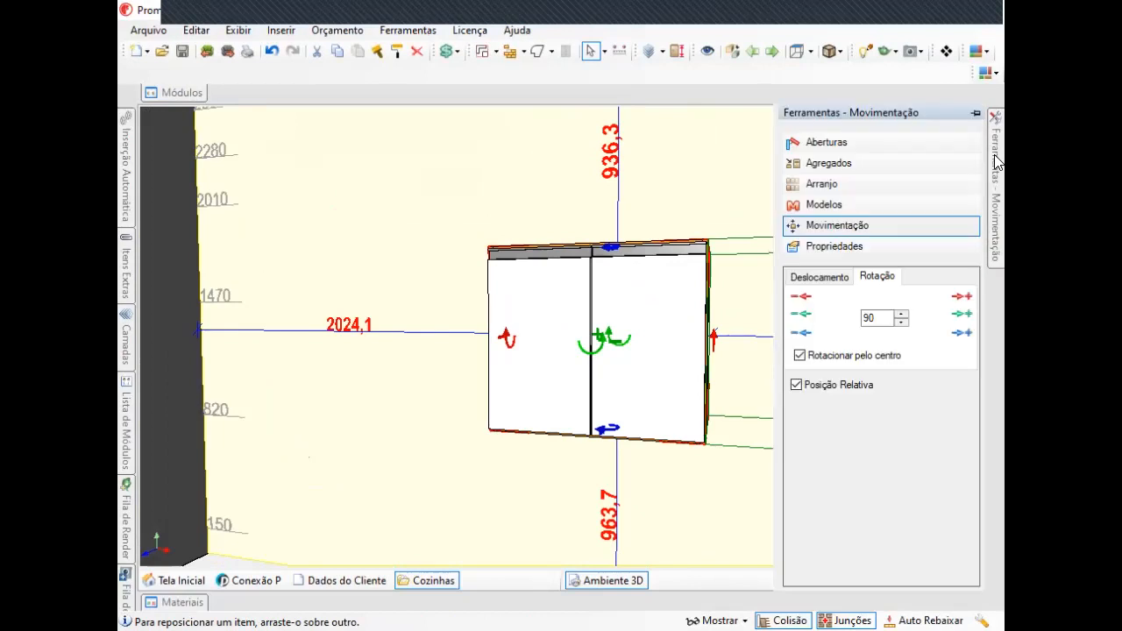
left_click(881, 318)
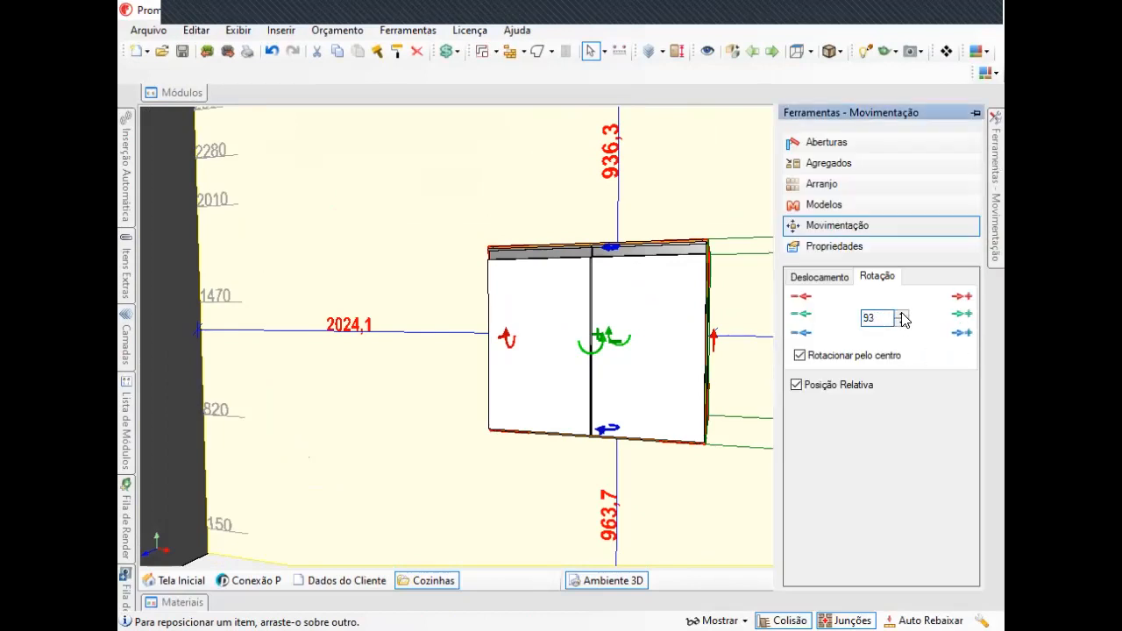
left_click(902, 322)
left_click(902, 321)
left_click_drag(878, 318, 859, 321)
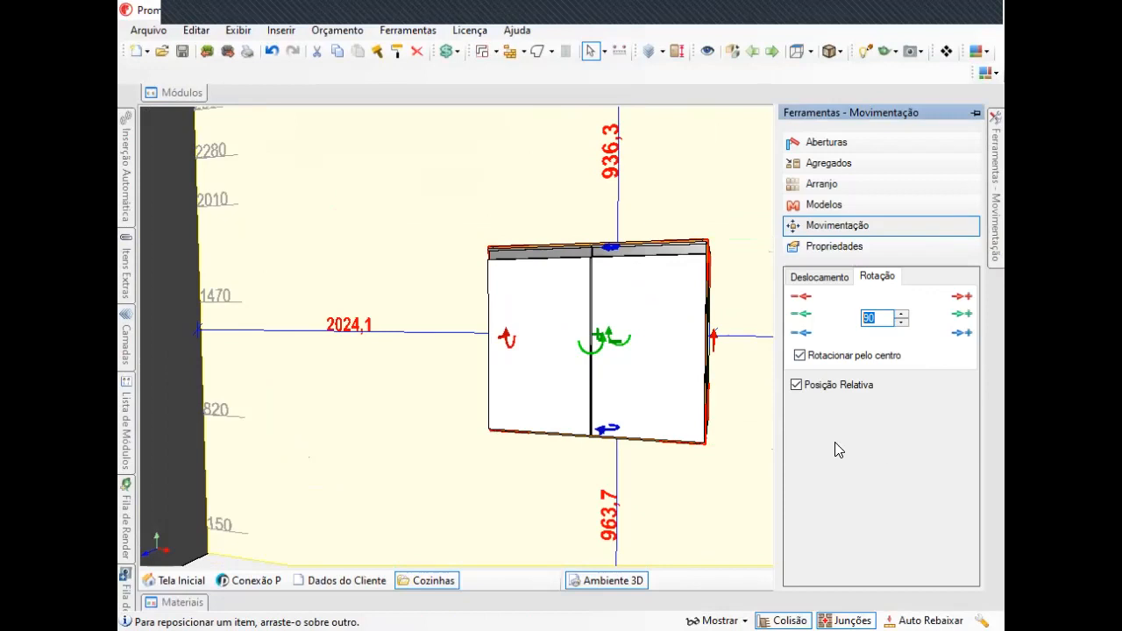
Open the cabinet's properties and widen the cabinet by dragging its side handle to about 1100 mm.
middle_click_drag(643, 384, 686, 379)
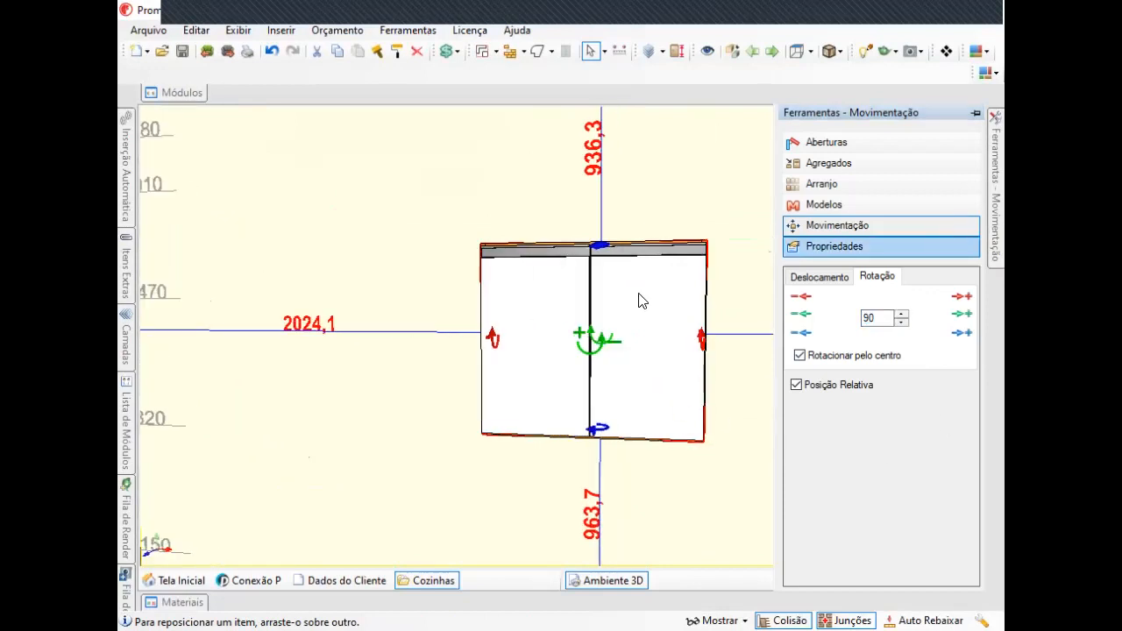
left_click(858, 245)
middle_click_drag(737, 313, 585, 342)
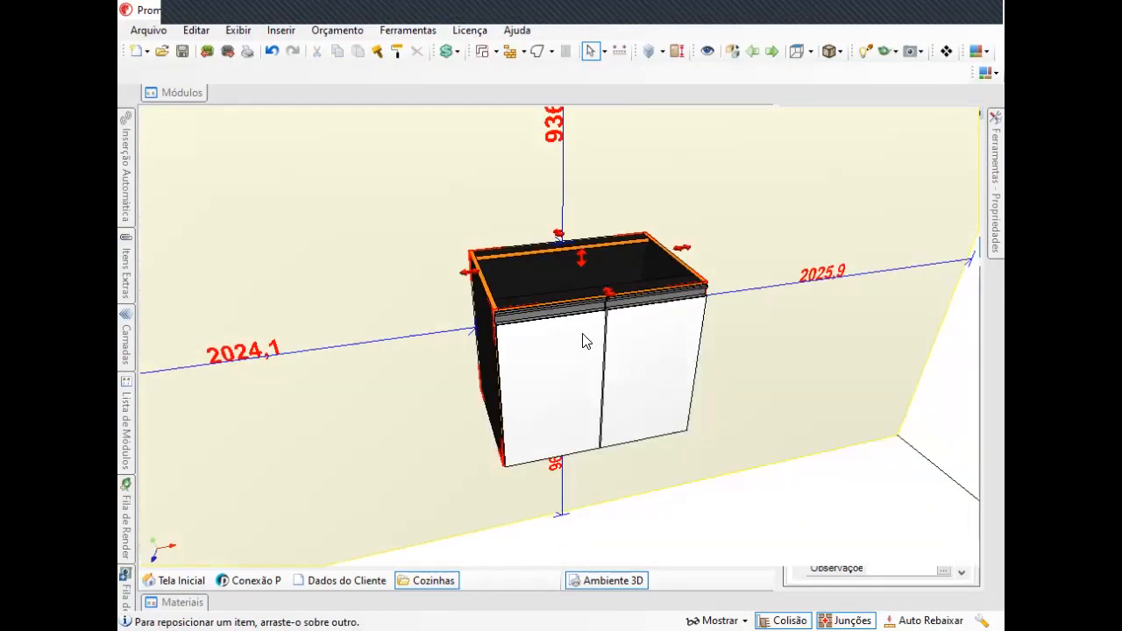
scroll(585, 342, "up", 4)
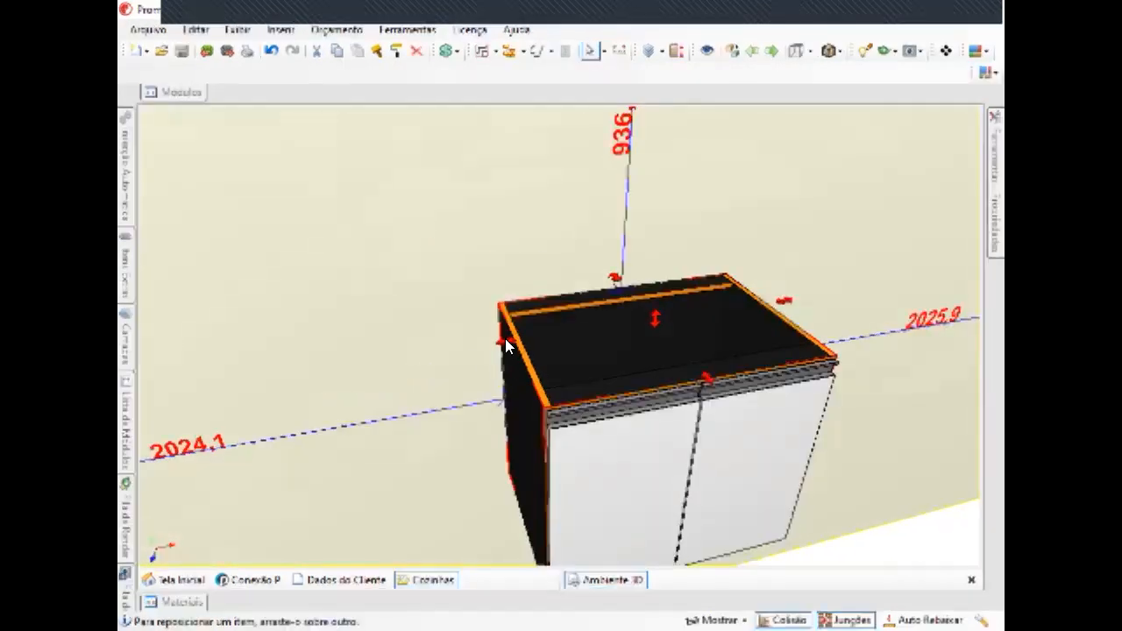
left_click(507, 338)
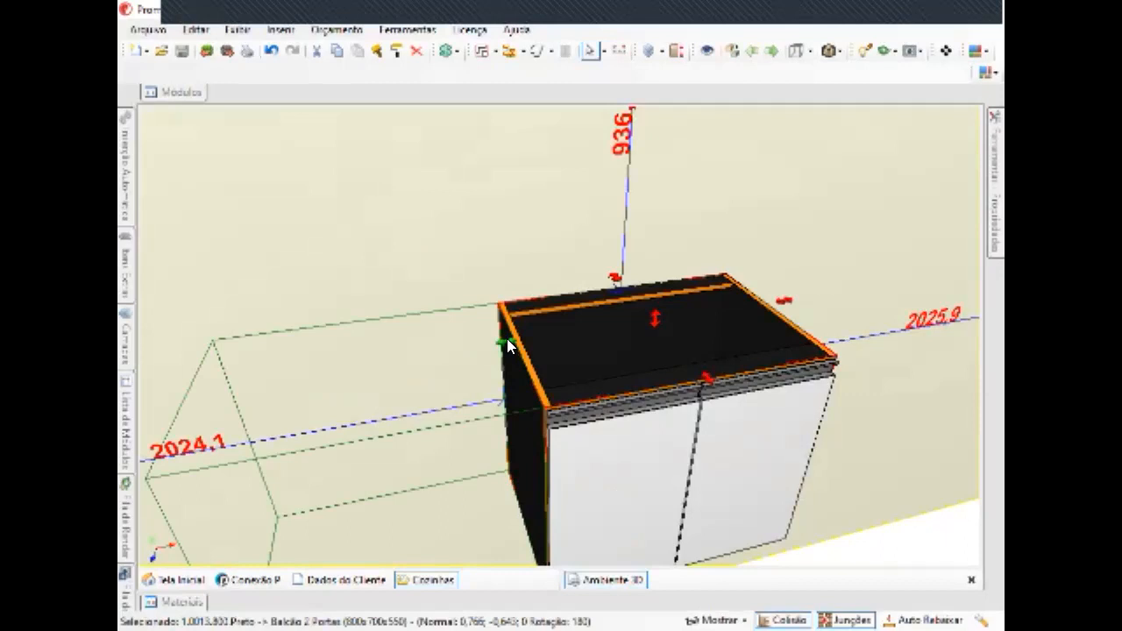
left_click_drag(508, 338, 386, 363)
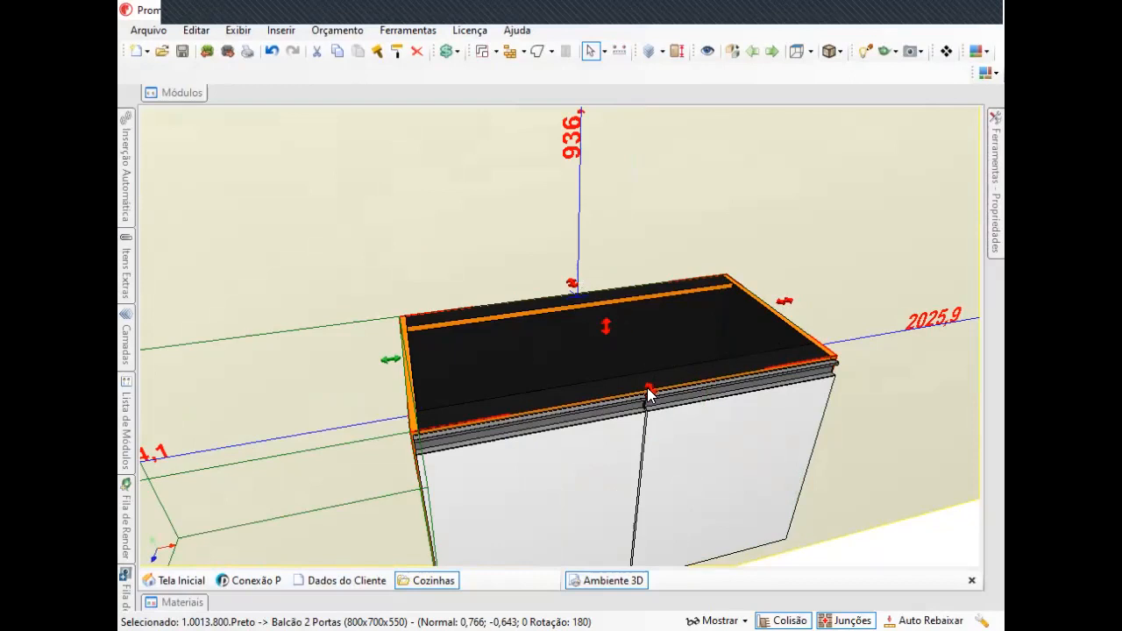
middle_click_drag(649, 386, 443, 307)
left_click_drag(440, 299, 571, 316)
middle_click_drag(571, 315, 728, 346)
mouse_move(1002, 175)
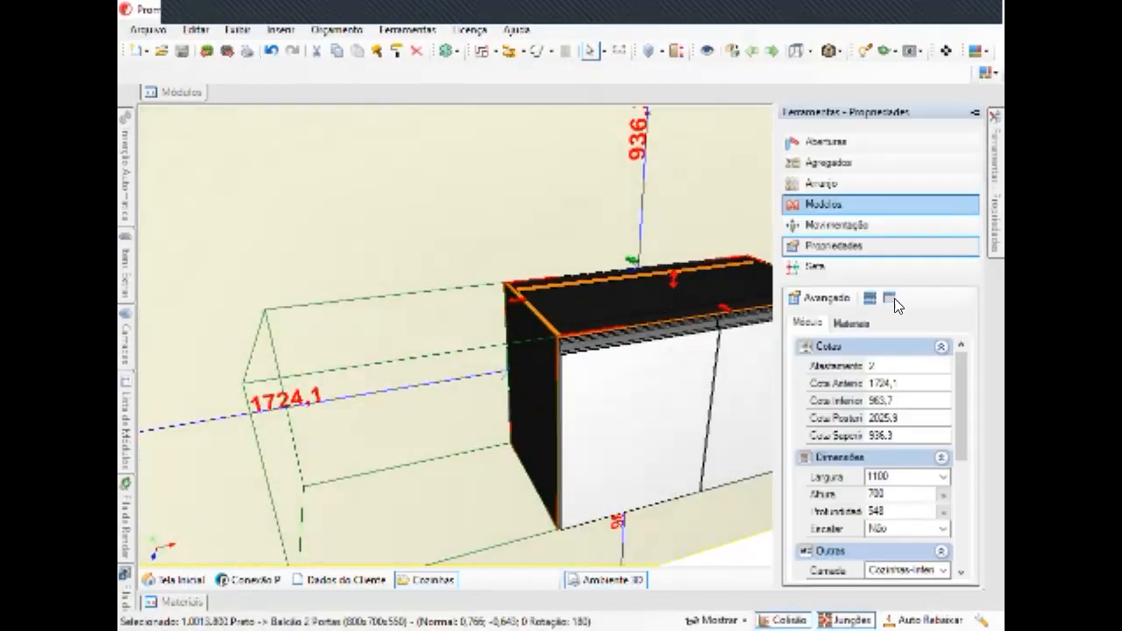
Review the cabinet's Materiais and Módulo property tabs.
middle_click_drag(705, 350, 612, 343)
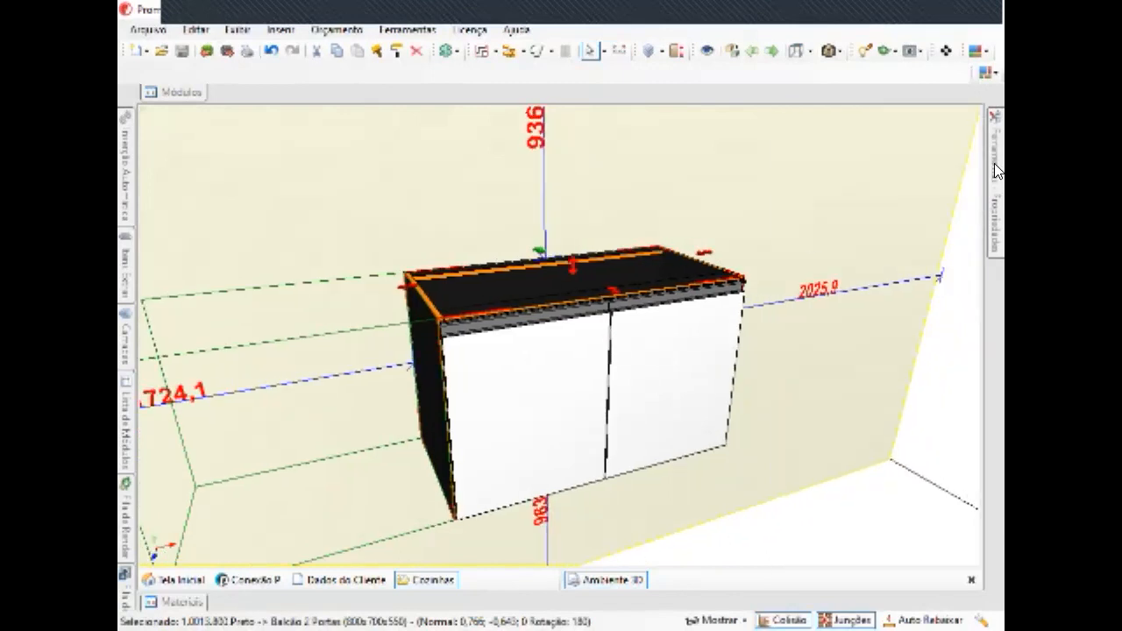
mouse_move(994, 169)
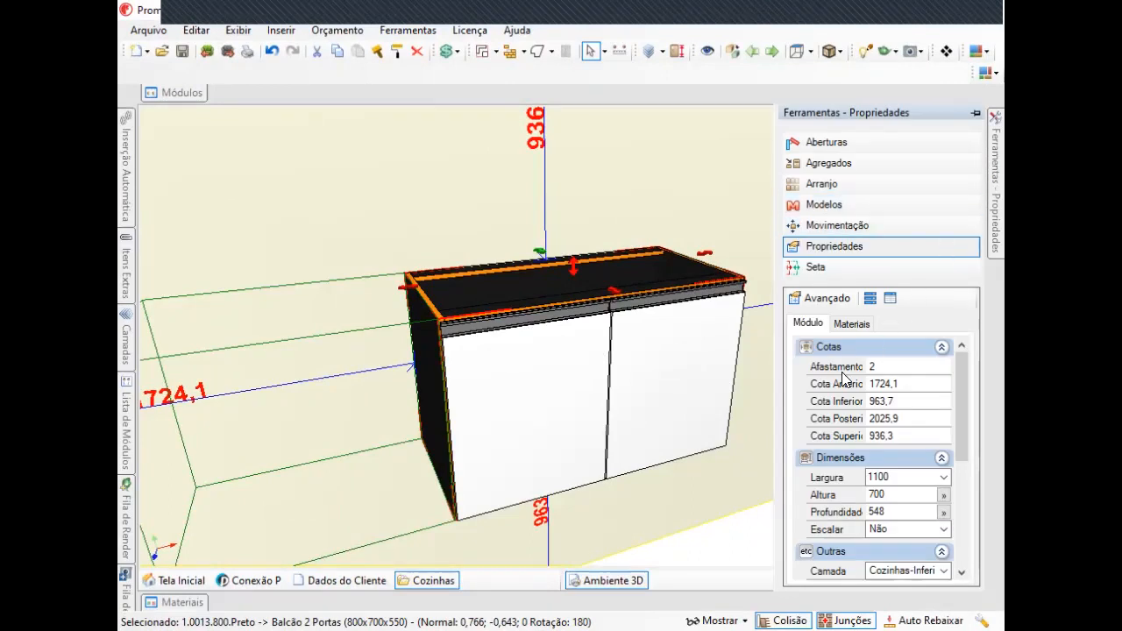
left_click(855, 325)
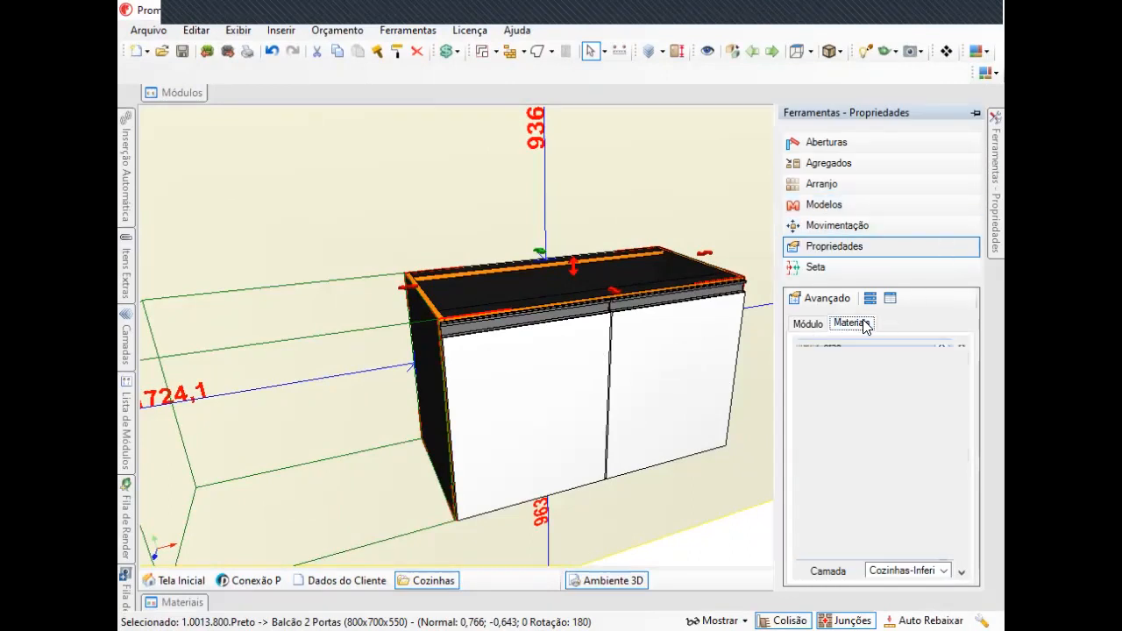
left_click(804, 324)
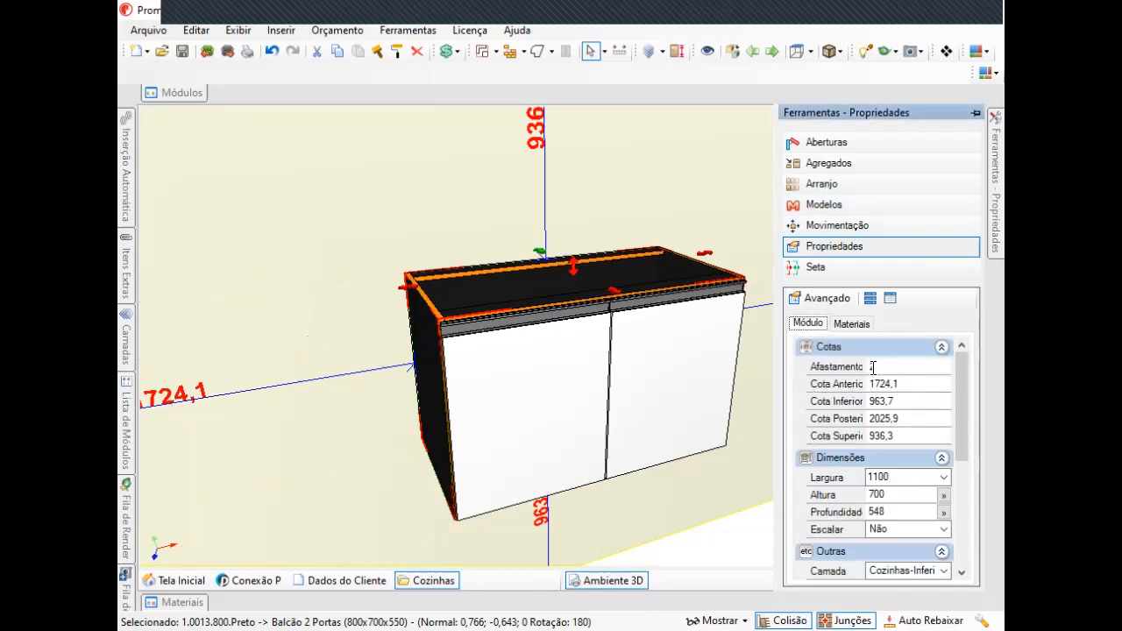
scroll(579, 346, "down", 5)
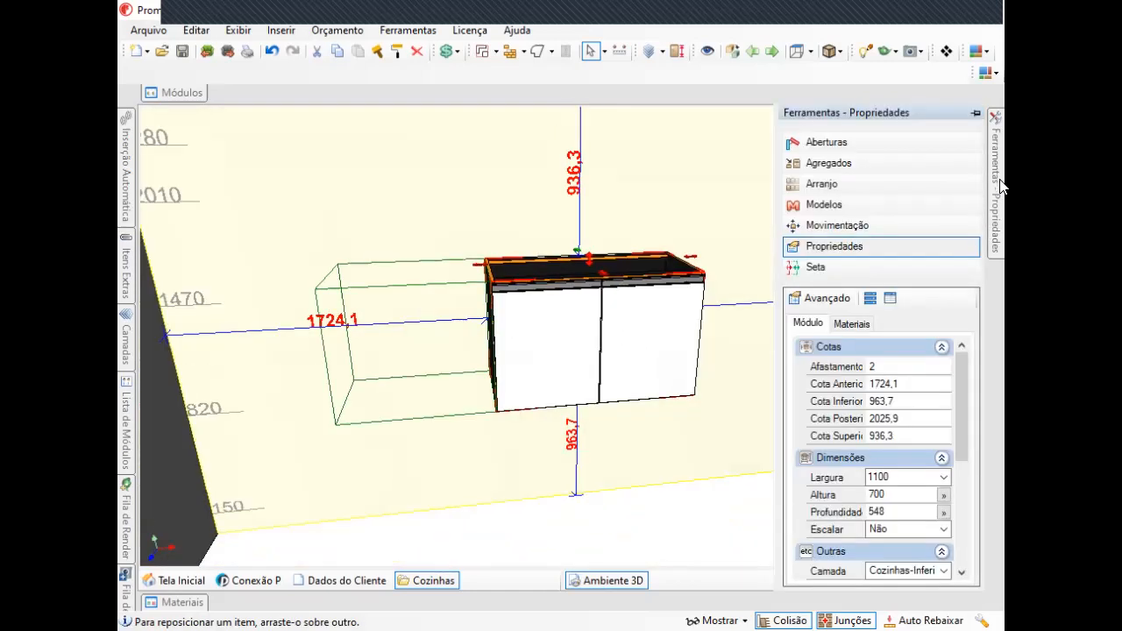
Reposition the cabinet higher and further along the wall by dragging it.
middle_click_drag(564, 320, 517, 296)
right_click_drag(676, 319, 601, 310)
middle_click_drag(602, 309, 663, 293)
scroll(672, 404, "down", 1)
scroll(672, 404, "down", 1)
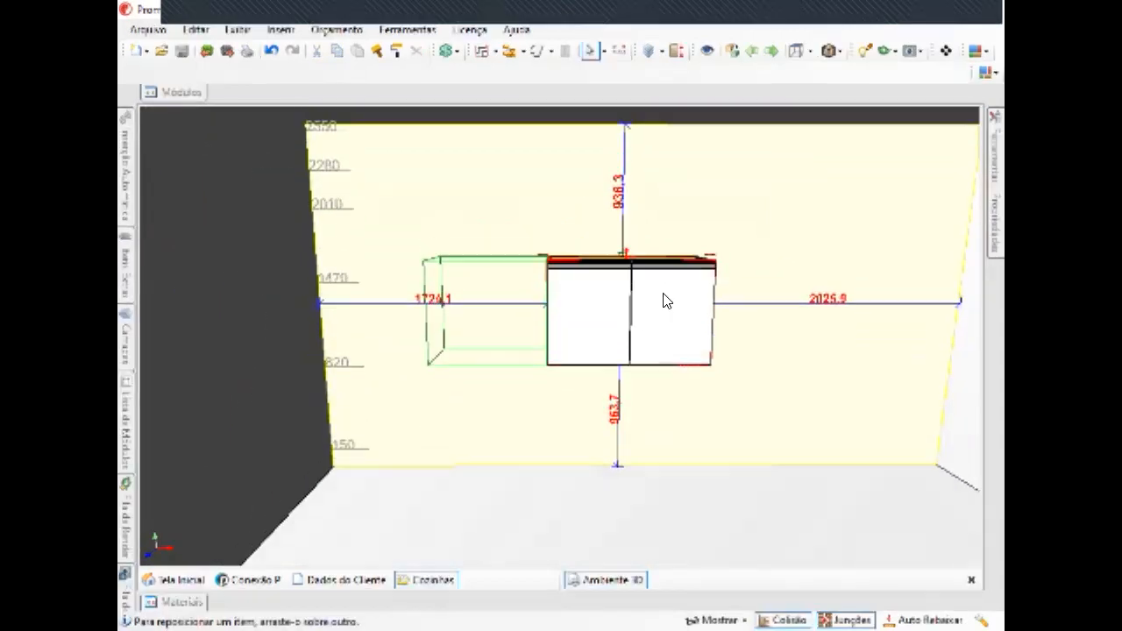
left_click(753, 234)
left_click_drag(676, 338, 615, 313)
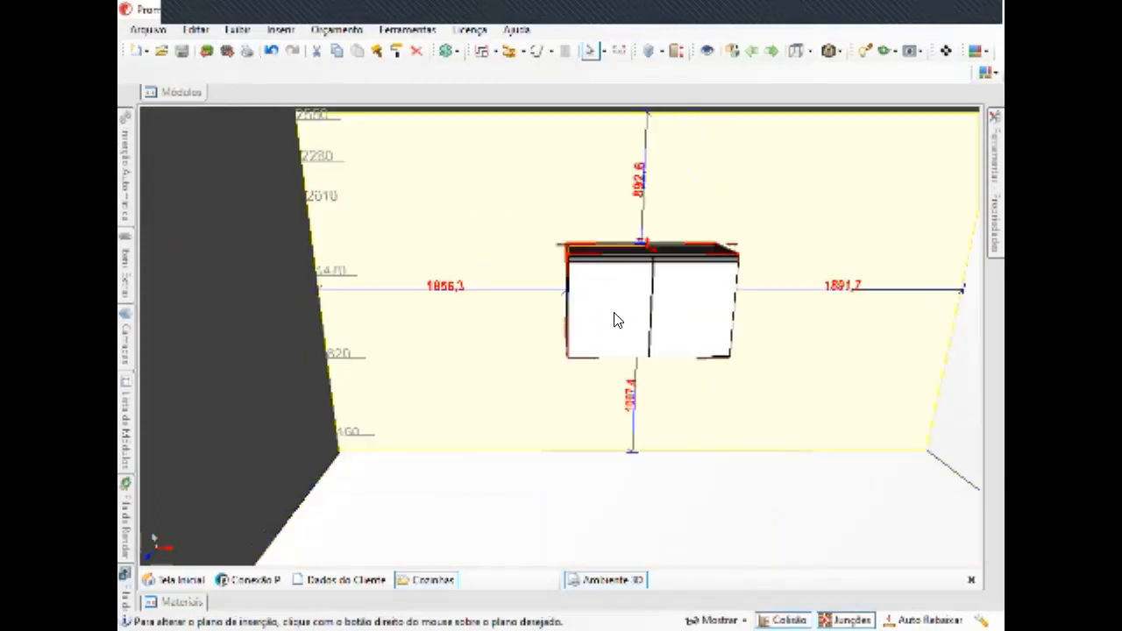
middle_click_drag(614, 313, 574, 273)
right_click_drag(574, 273, 629, 260)
middle_click_drag(629, 260, 649, 275)
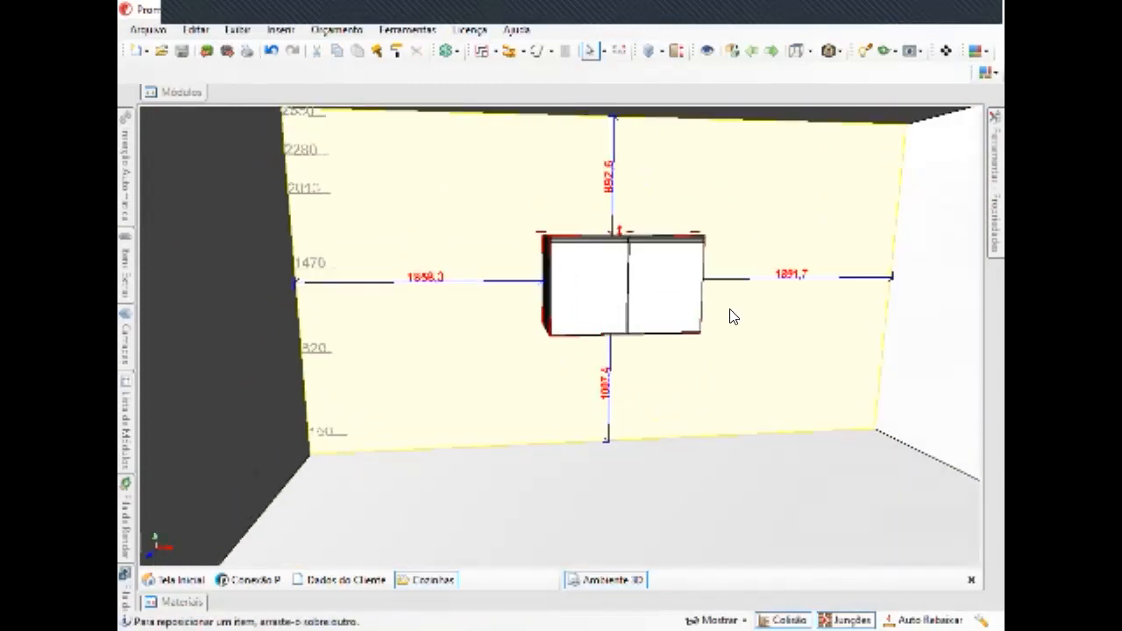
scroll(825, 307, "up", 2)
middle_click_drag(497, 289, 521, 302)
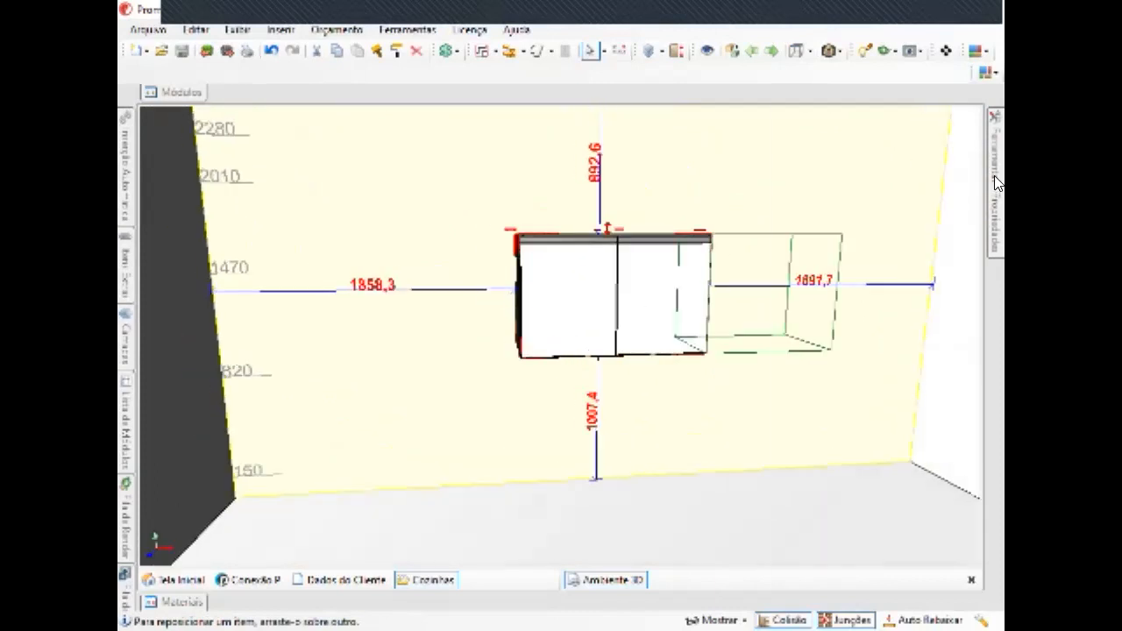
Set the cabinet's Cota Anterior distance from the left wall to 1000.
mouse_move(997, 179)
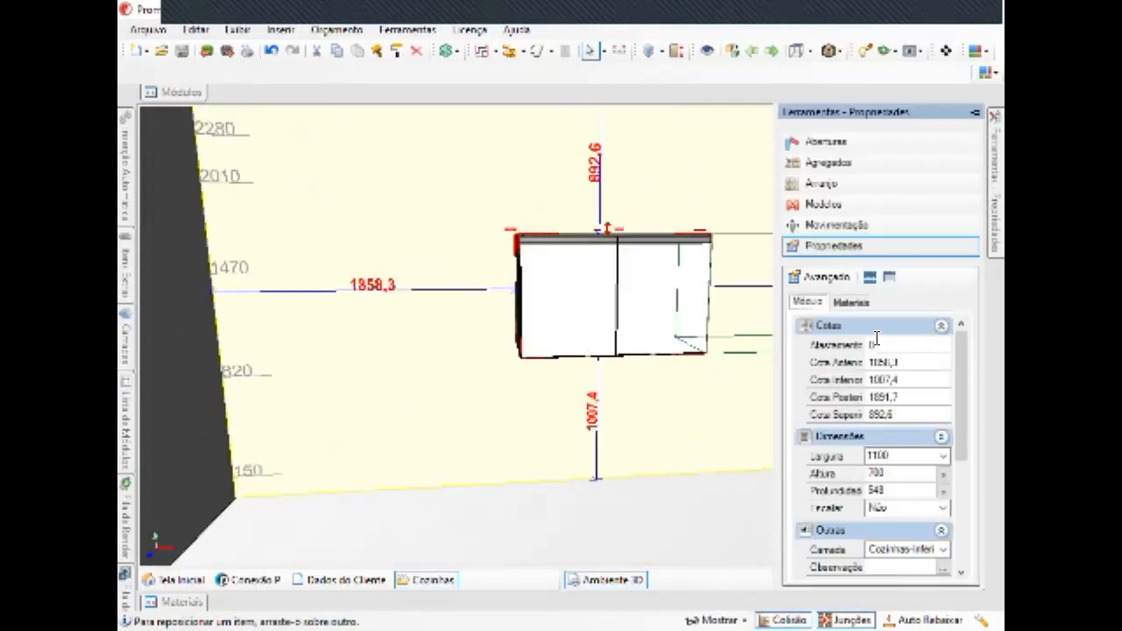
left_click(877, 344)
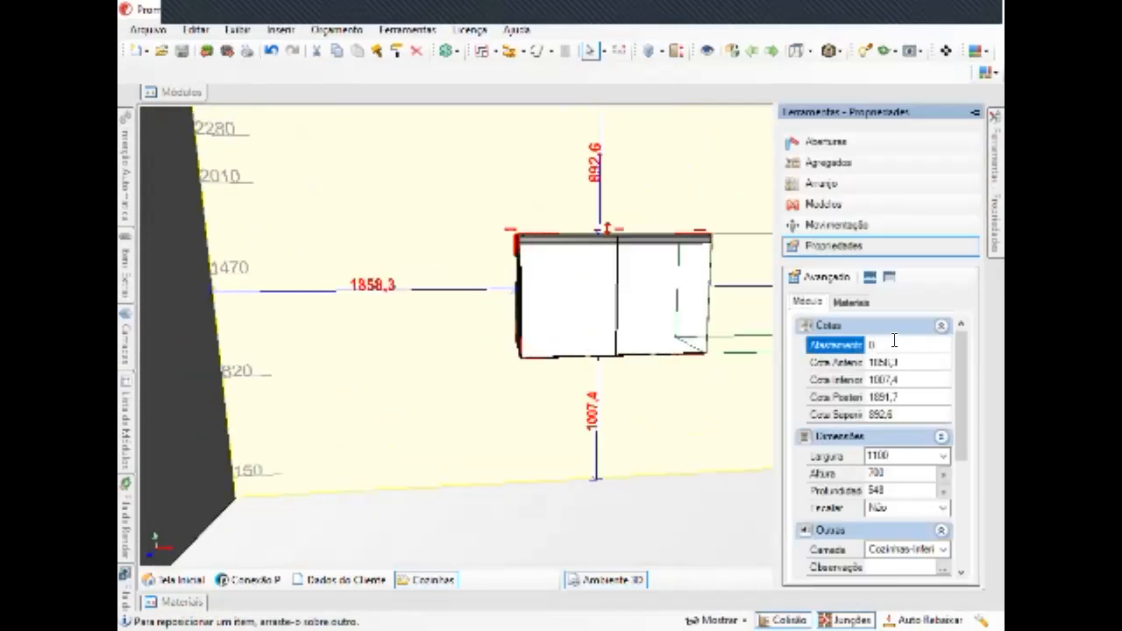
left_click(944, 326)
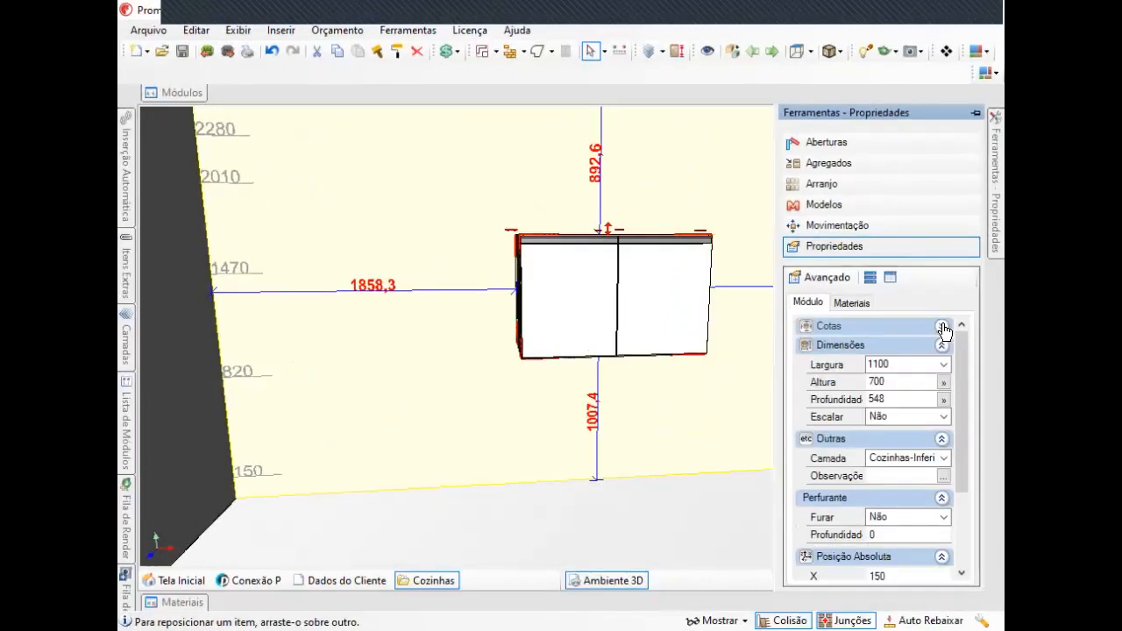
left_click(942, 326)
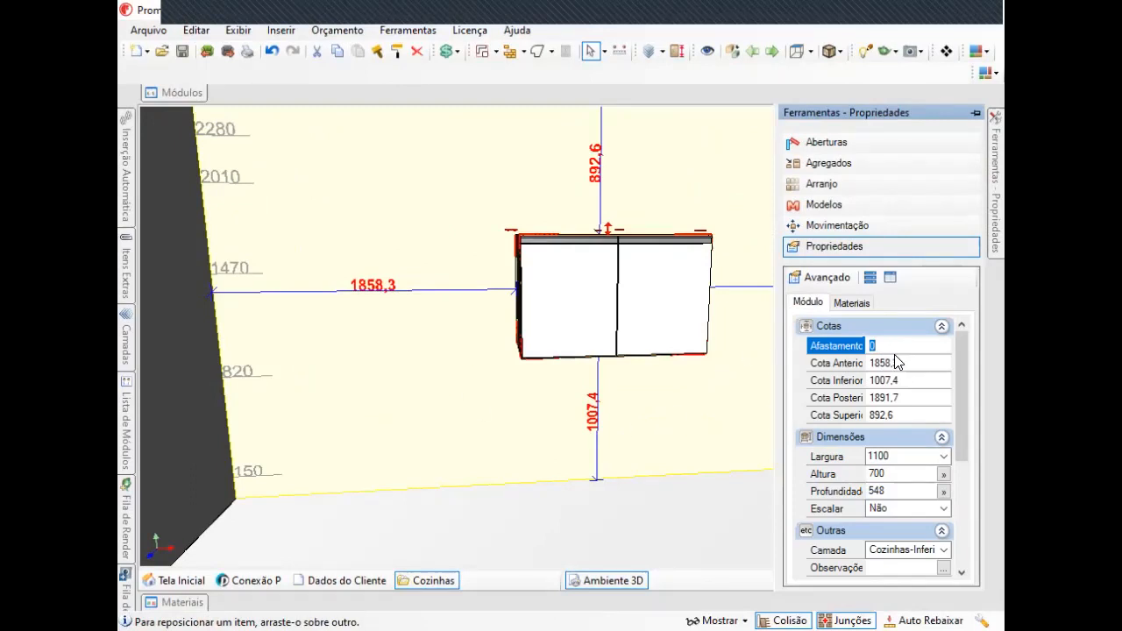
left_click(830, 363)
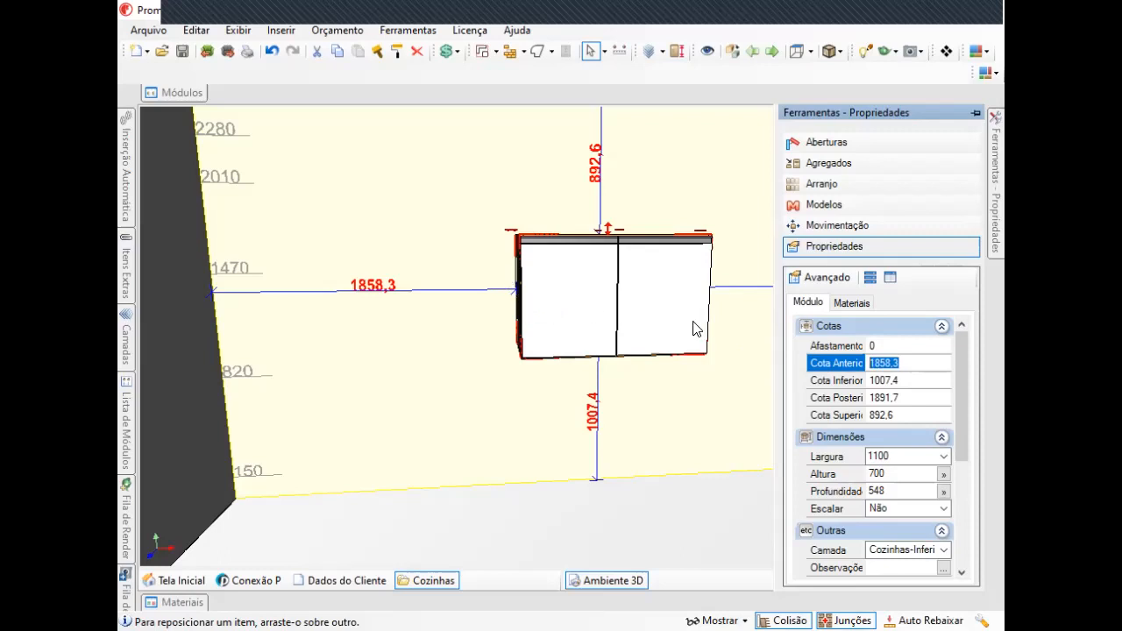
middle_click_drag(695, 281, 651, 283)
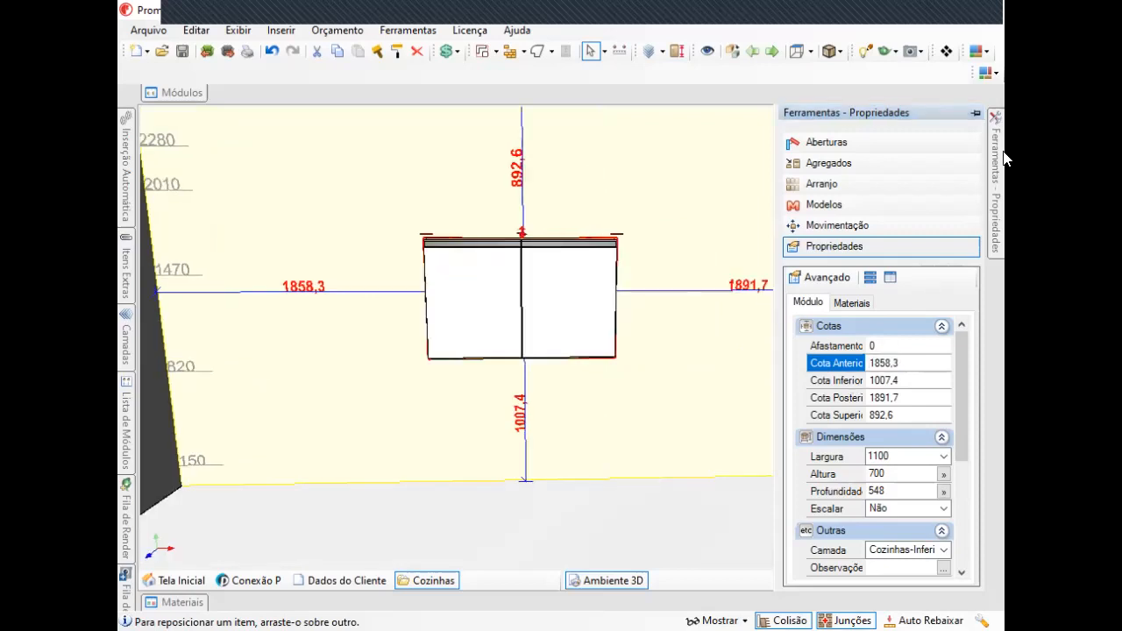
mouse_move(996, 167)
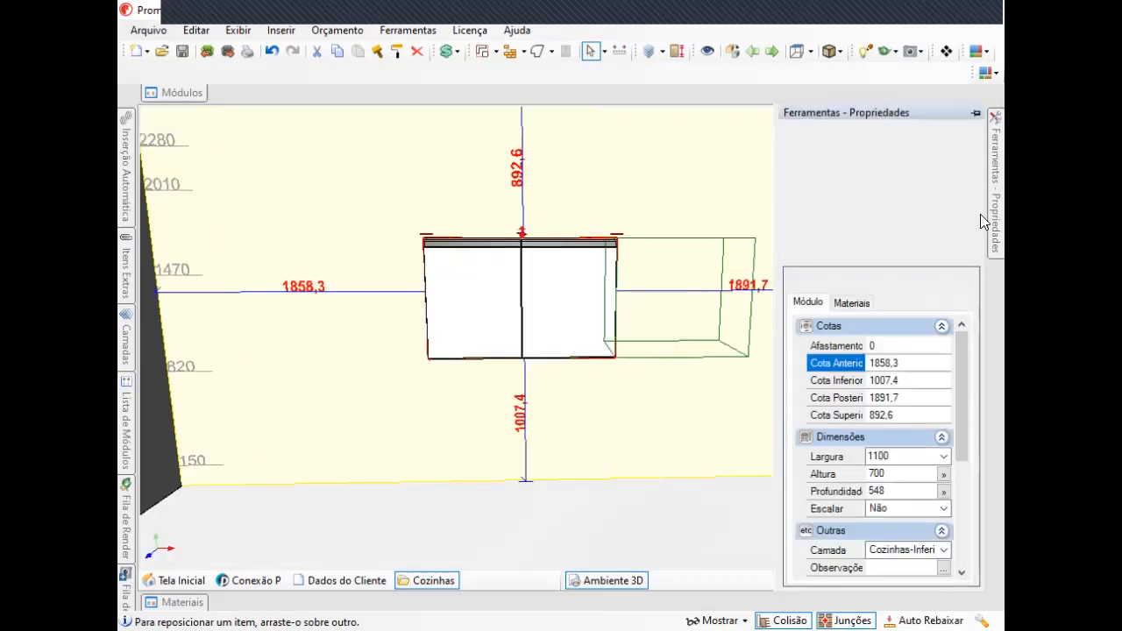
left_click(820, 365)
type("1000")
key("Return")
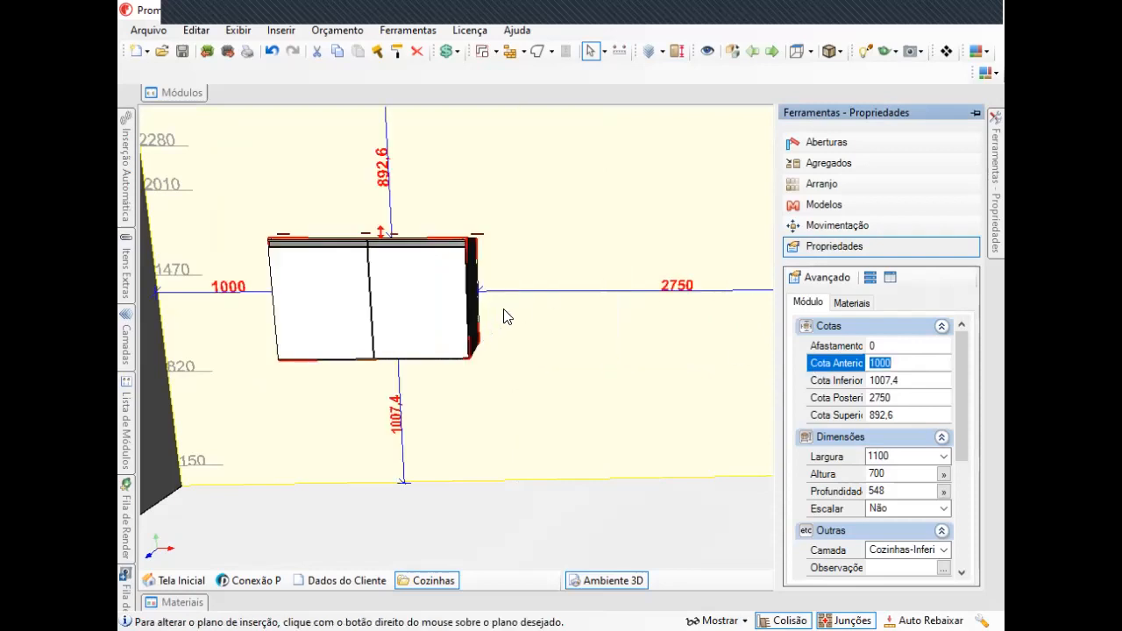
Inspect the cabinet's lower, upper and rear distance fields in the Cotas section.
left_click(882, 380)
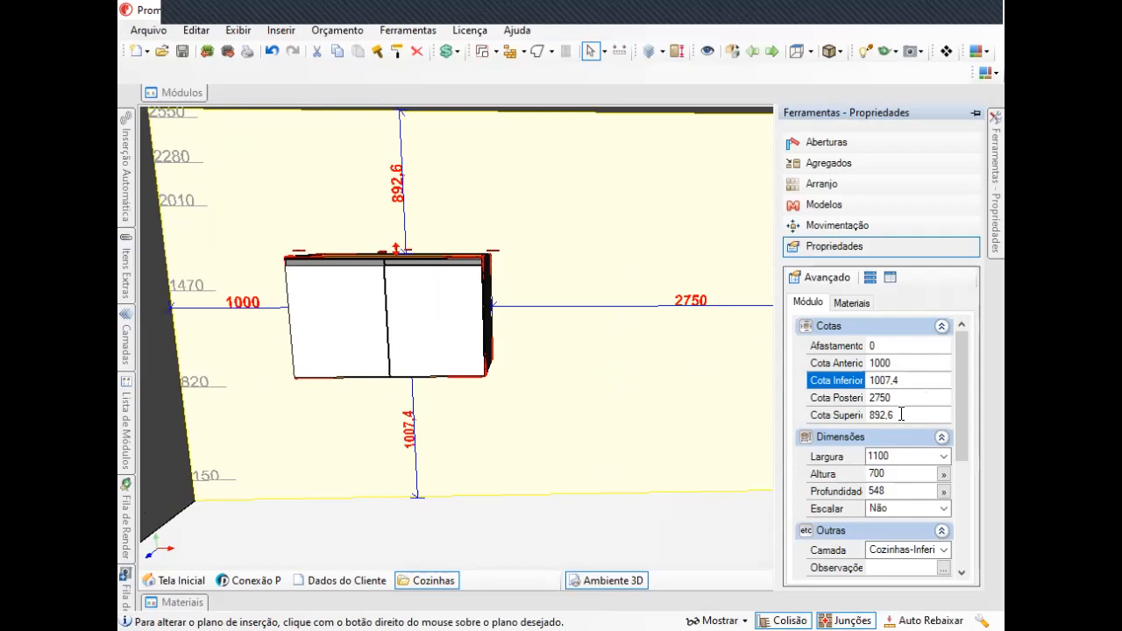
left_click(901, 415)
left_click(880, 397)
middle_click_drag(564, 353, 592, 363)
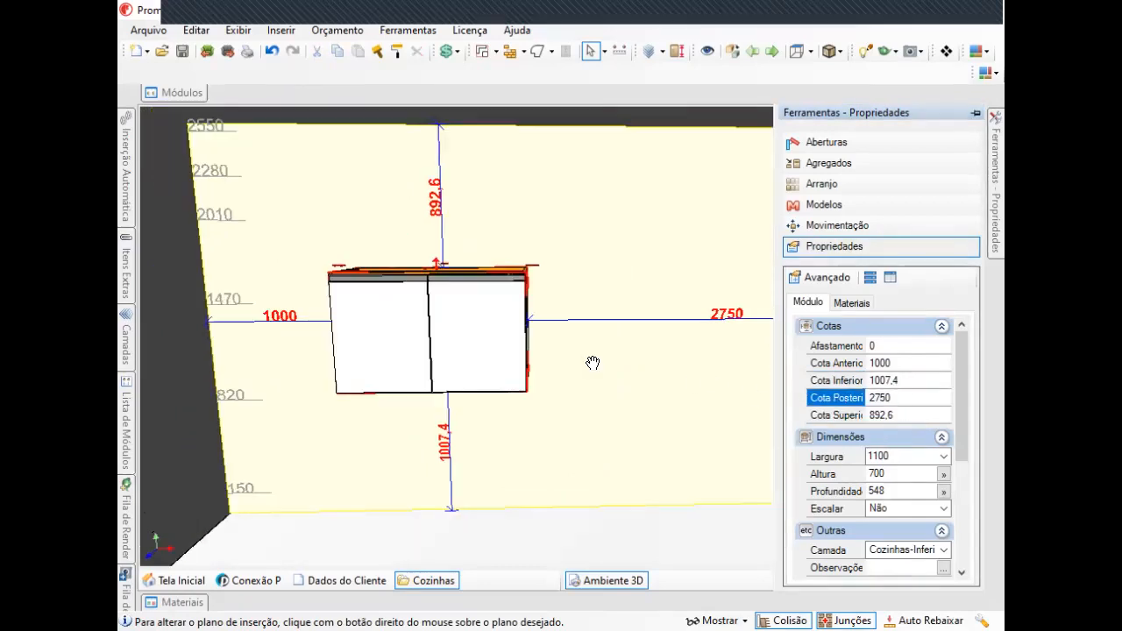
left_click(498, 335)
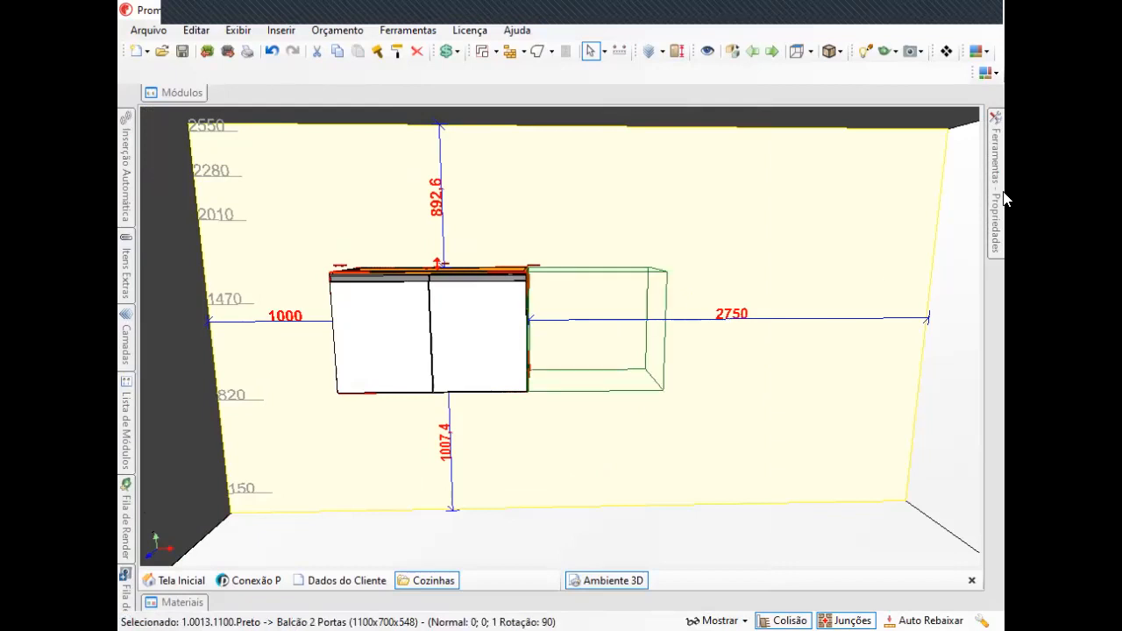
Set the cabinet's Cota Inferior distance from the floor to 200.
mouse_move(1003, 194)
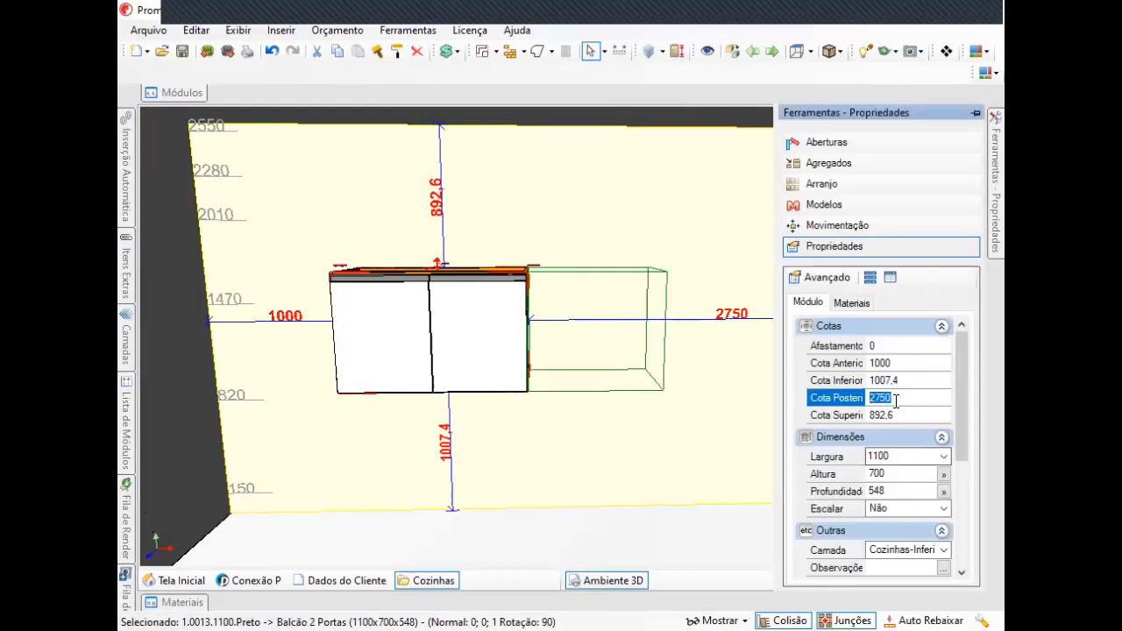
left_click(901, 380)
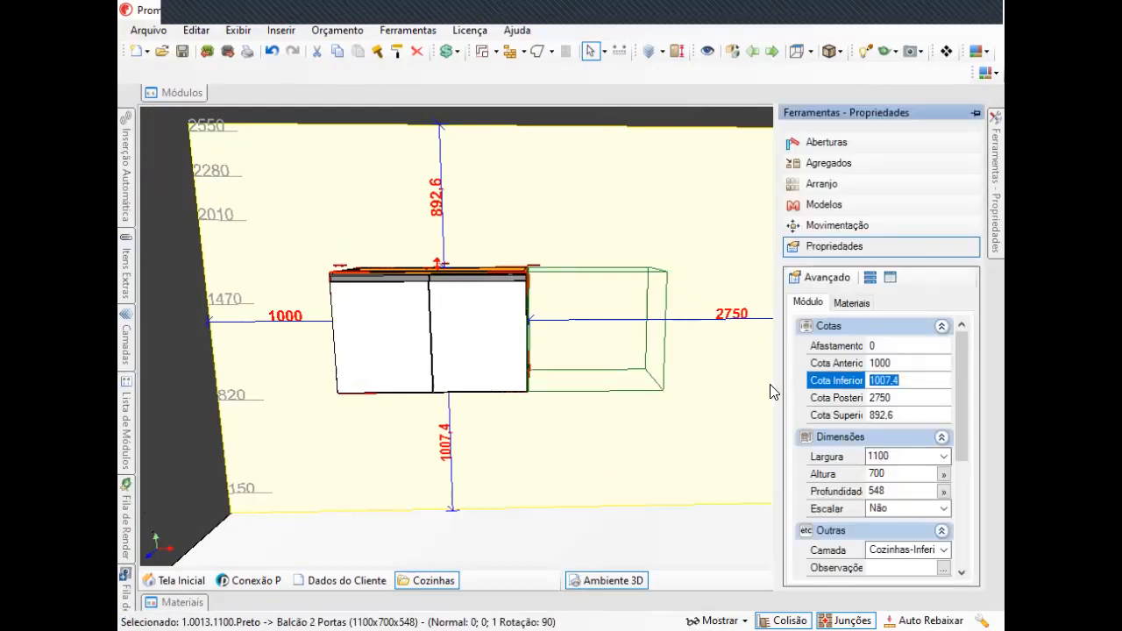
type("200")
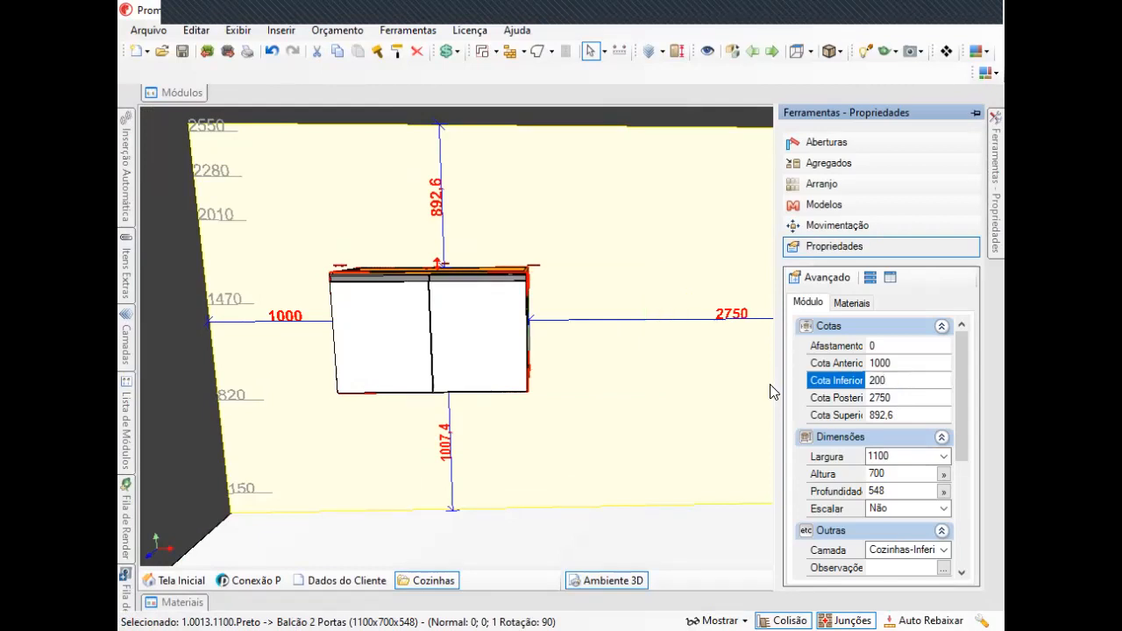
key("Return")
Set the cabinet's Afastamento distance from the wall to 100.
middle_click_drag(540, 421, 631, 328)
middle_click_drag(628, 375, 602, 395)
scroll(614, 339, "up", 1)
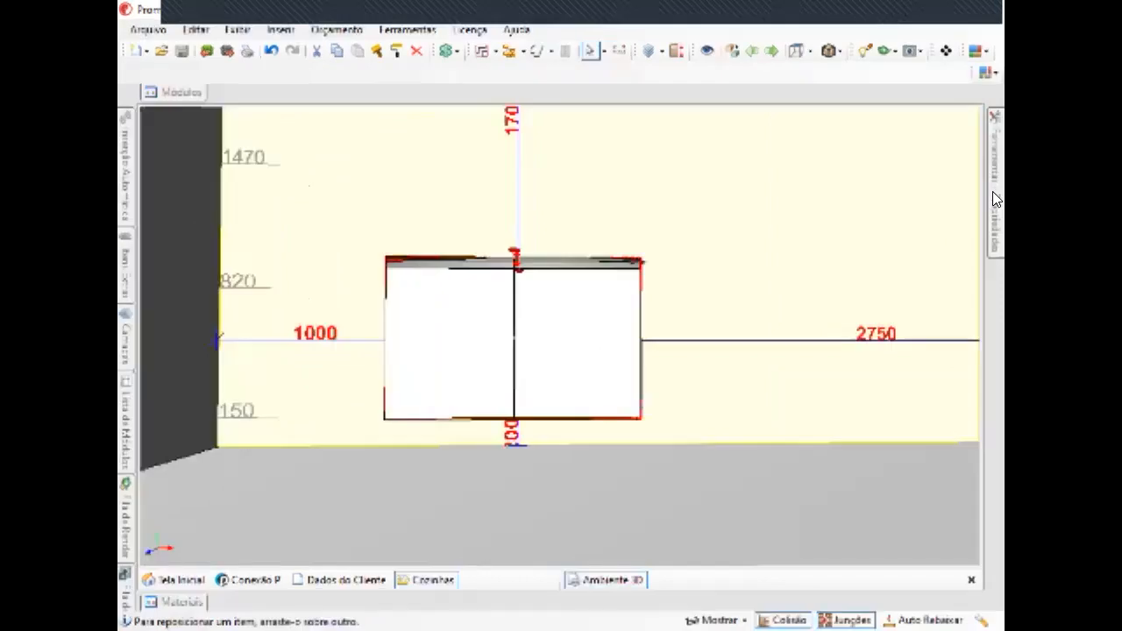
mouse_move(995, 176)
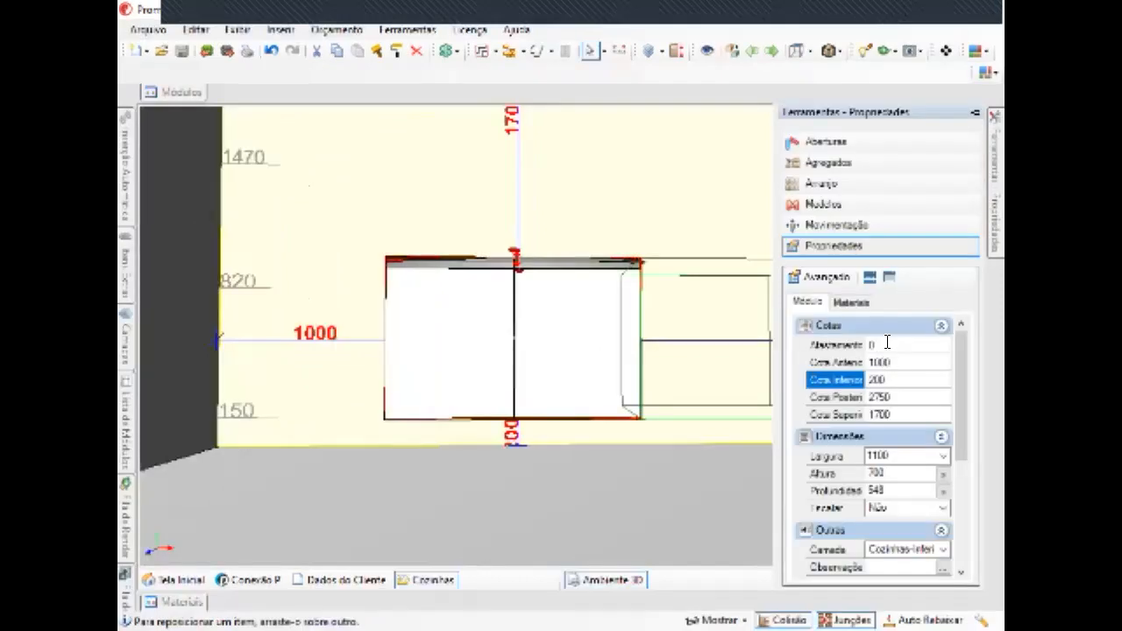
left_click(793, 347)
type("1")
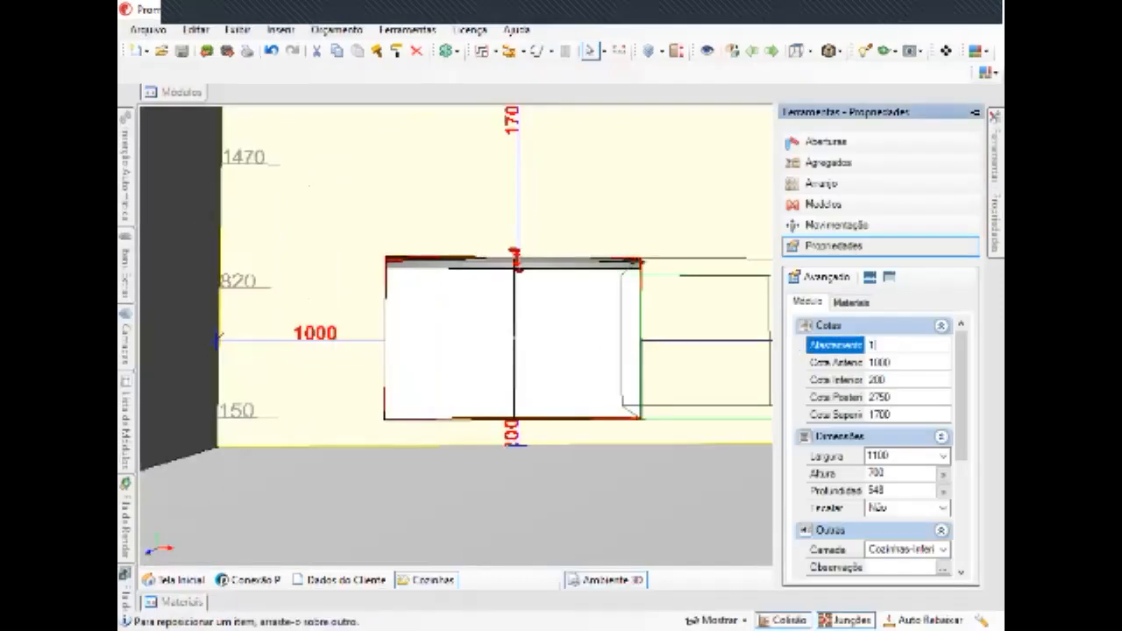
type("00")
key("Return")
Inspect the wall's and the floor's properties by selecting each of them in turn.
middle_click_drag(501, 267, 619, 401)
left_click(1002, 172)
middle_click_drag(385, 356, 605, 340)
middle_click_drag(709, 301, 706, 344)
mouse_move(994, 132)
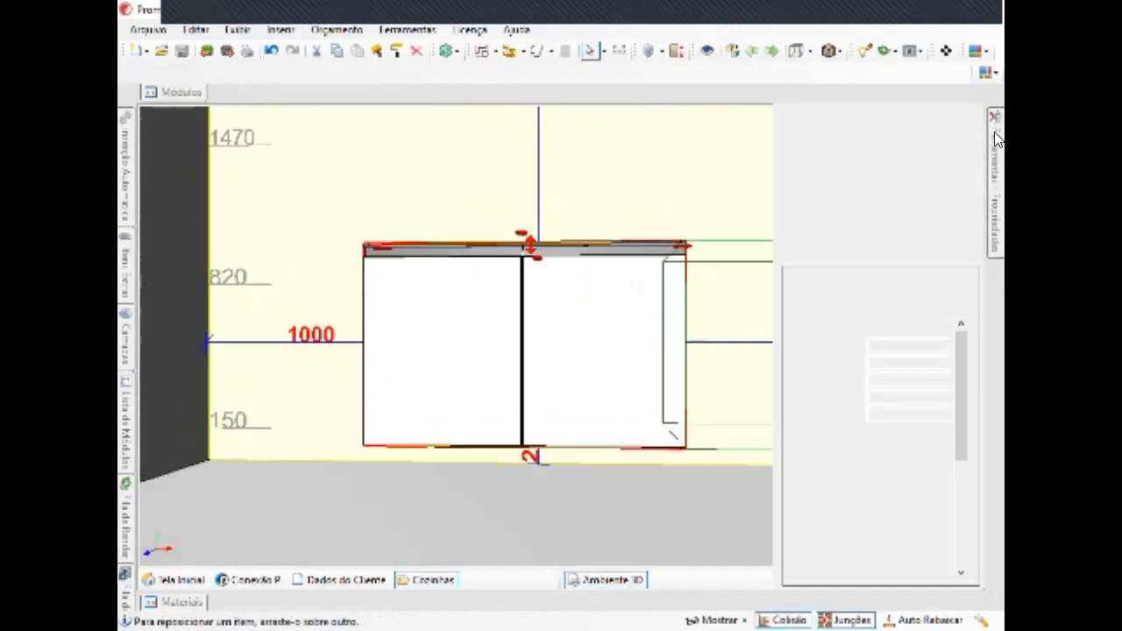
middle_click_drag(614, 409, 605, 386)
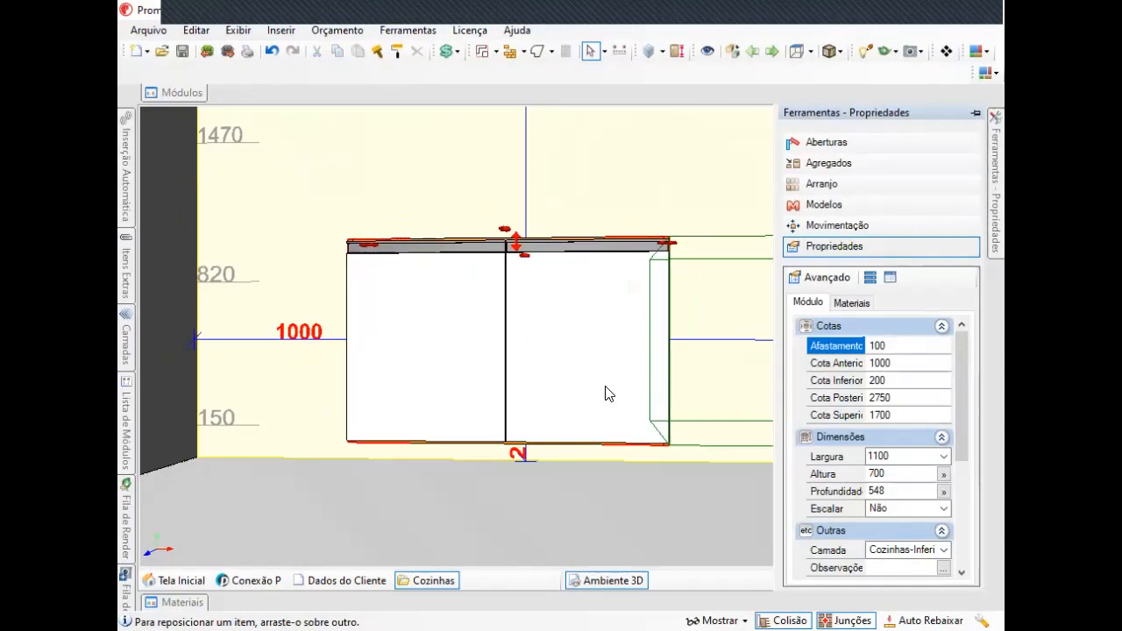
left_click(712, 203)
mouse_move(998, 172)
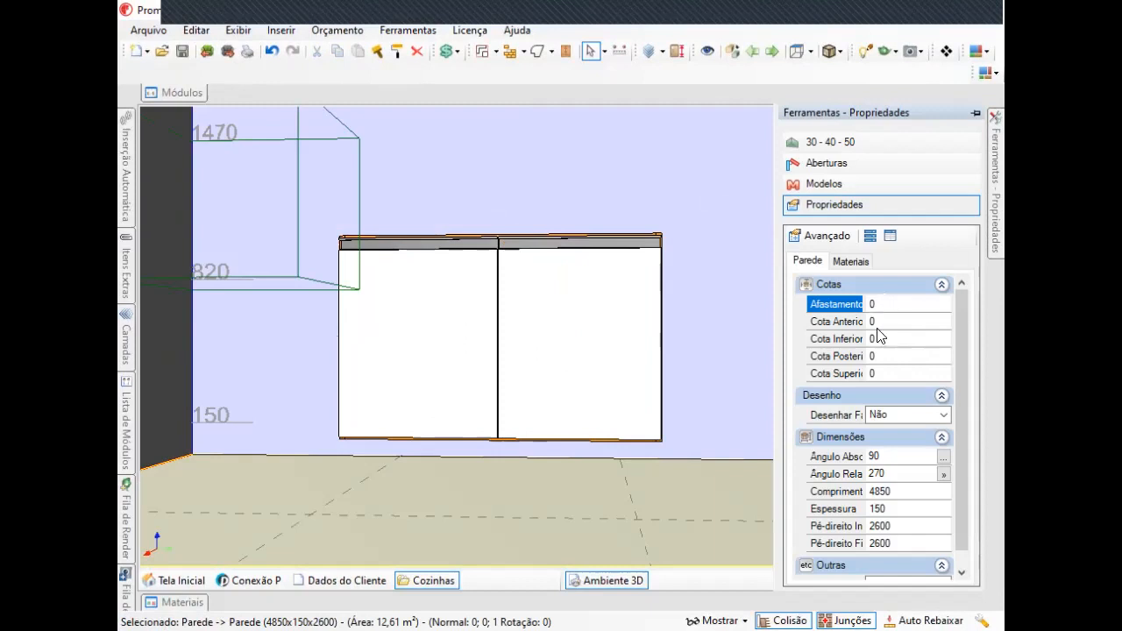
left_click(699, 539)
mouse_move(996, 162)
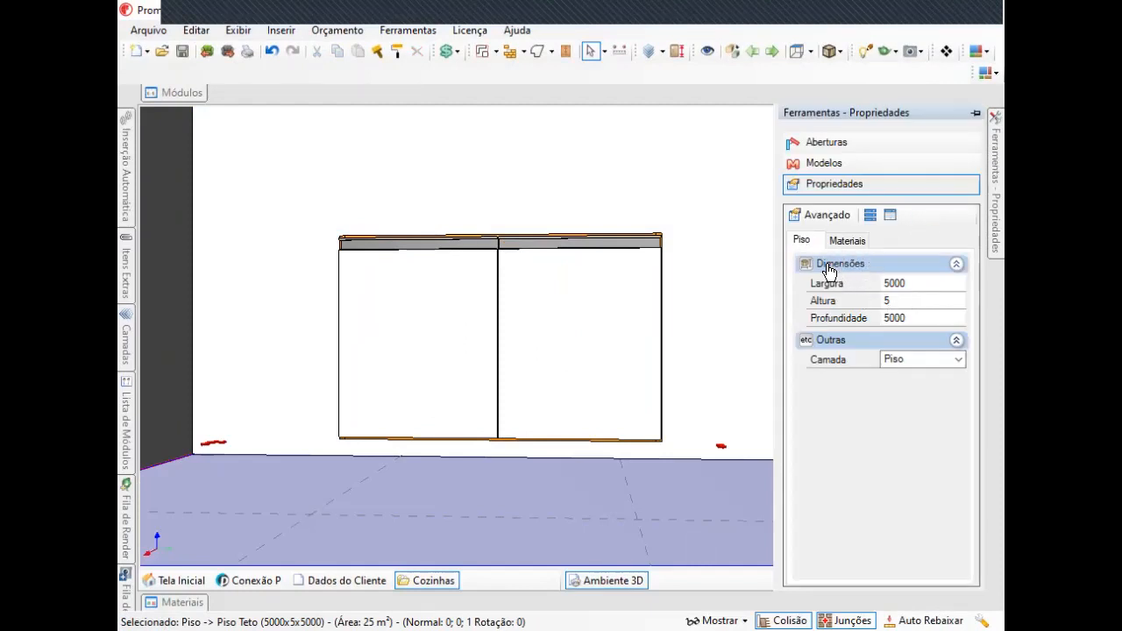
Reselect the cabinet and open its Cota Anterior field for editing.
left_click(597, 358)
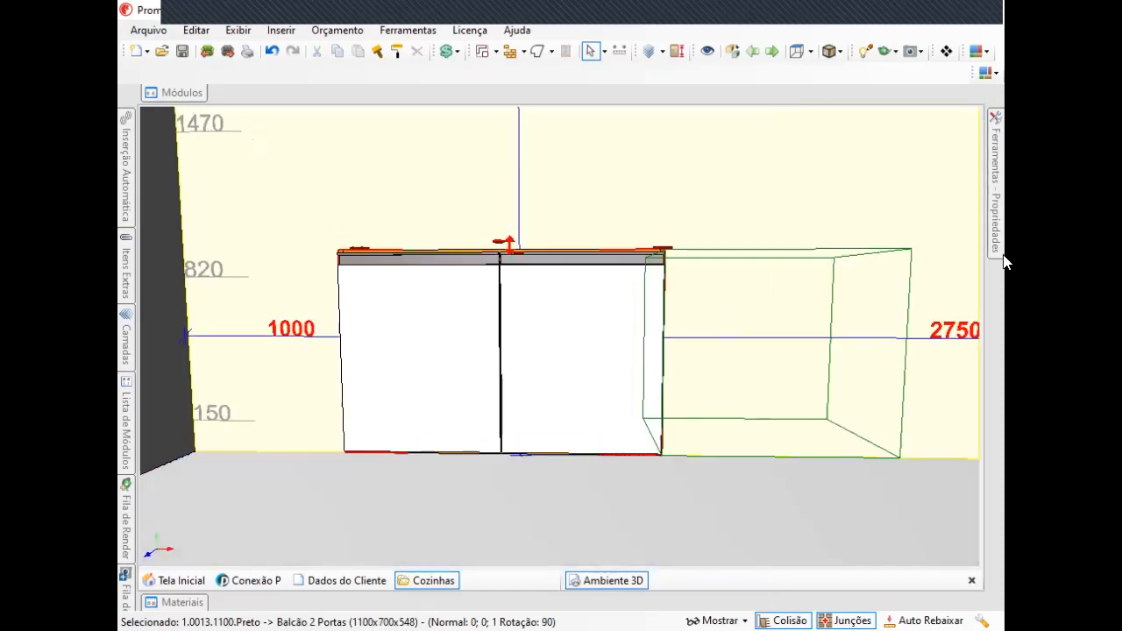
mouse_move(990, 217)
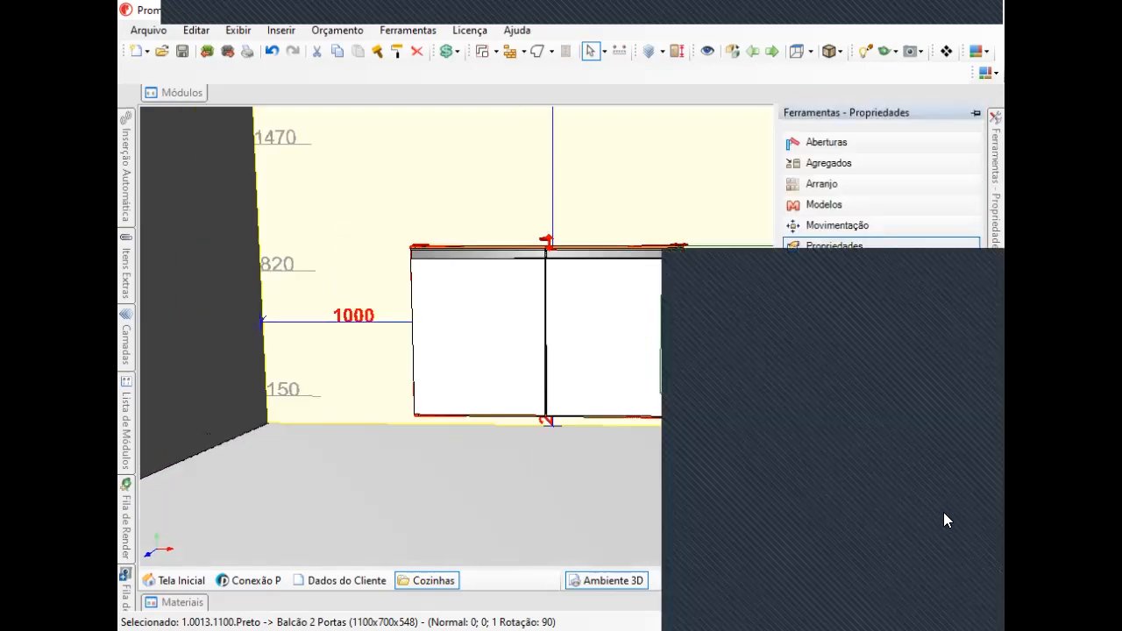
left_click(917, 363)
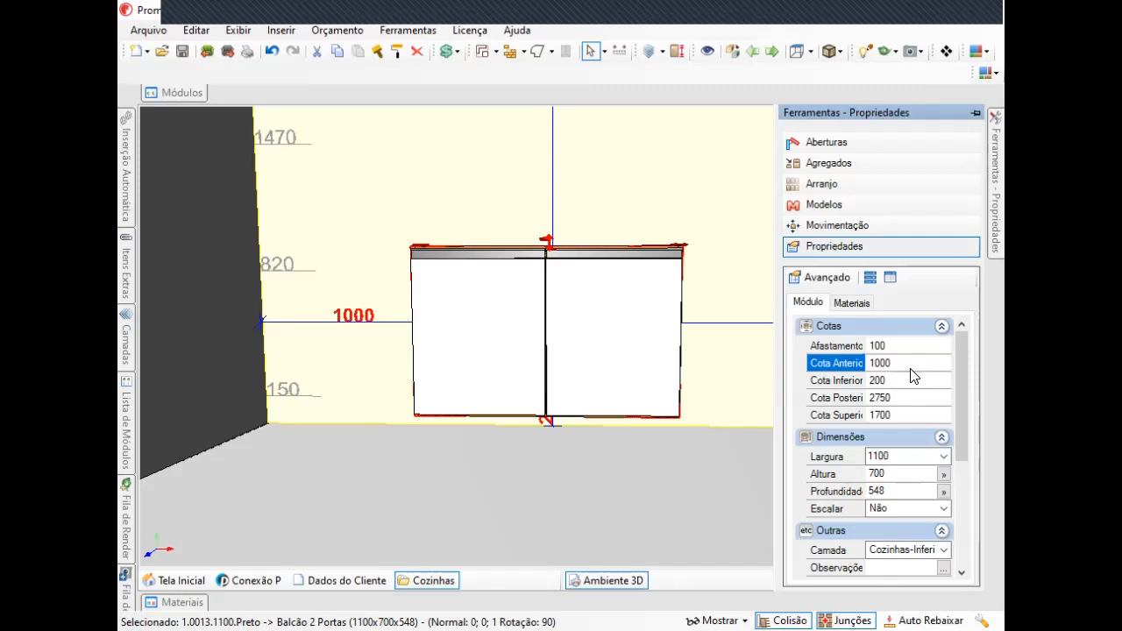
Offset the cabinet's Cota Anterior to 1039, then subtract 39 to bring it back to 1000.
type("9")
key("Return")
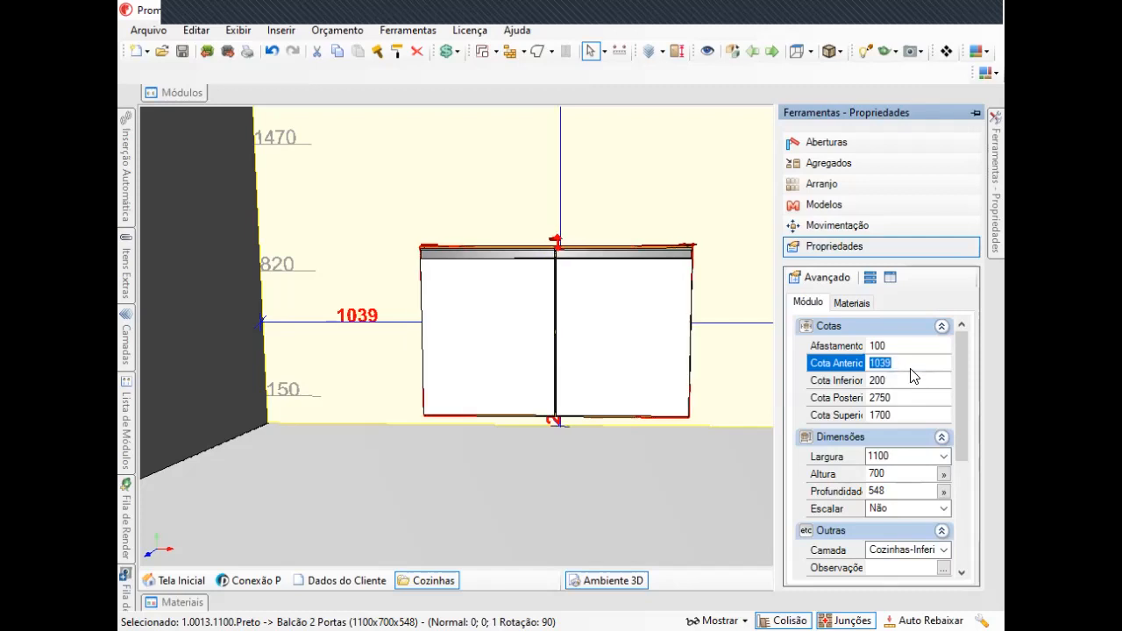
left_click(932, 361)
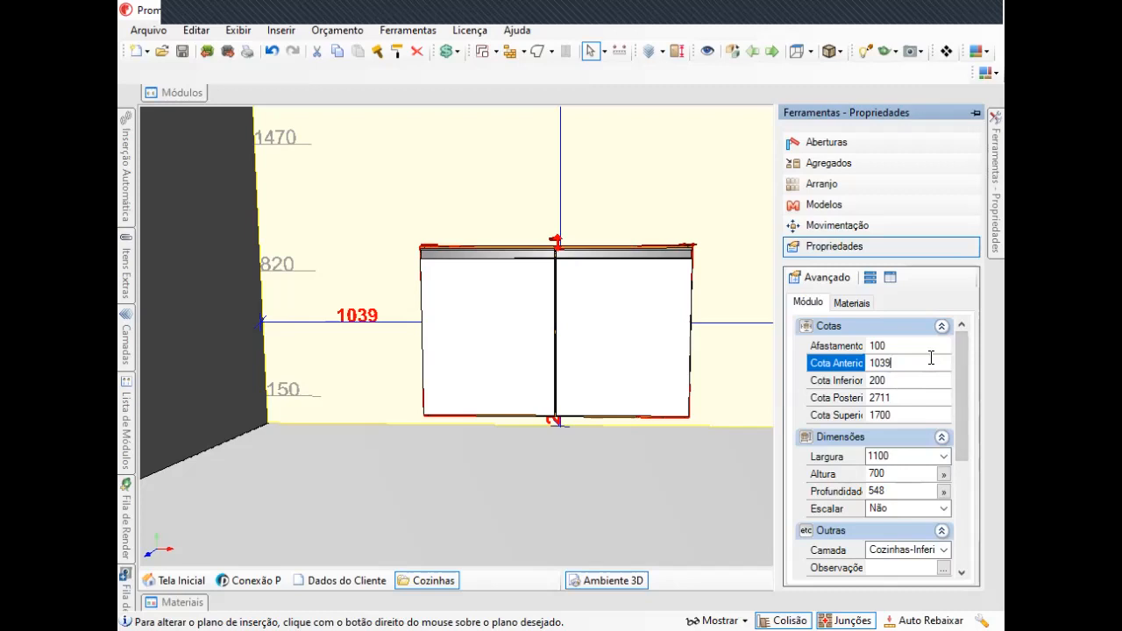
double_click(873, 362)
type("1")
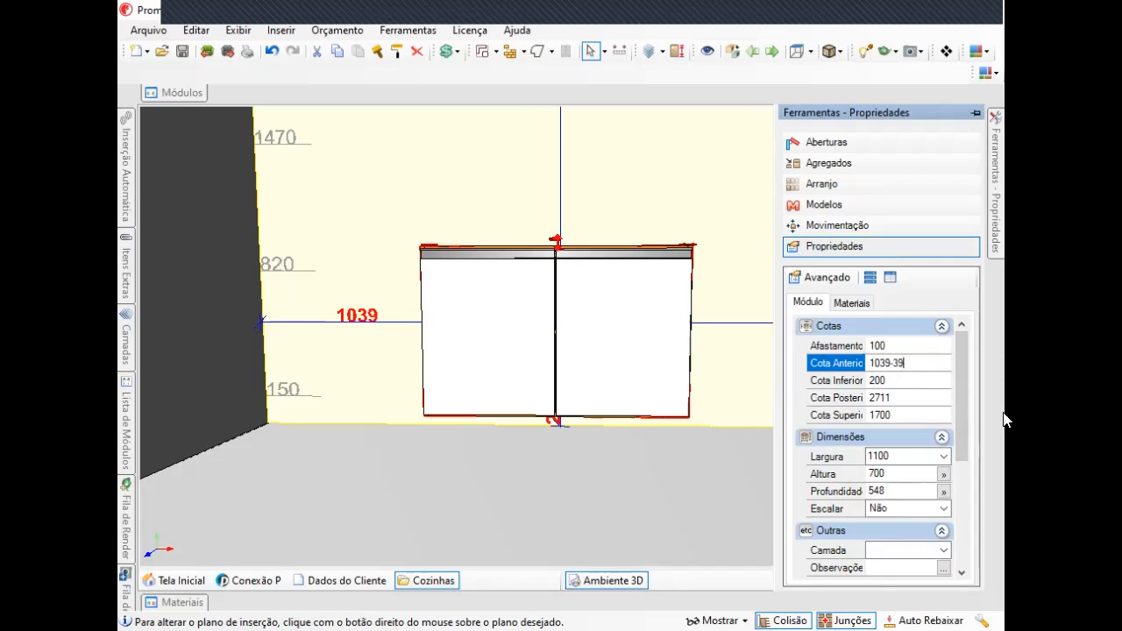
key("Return")
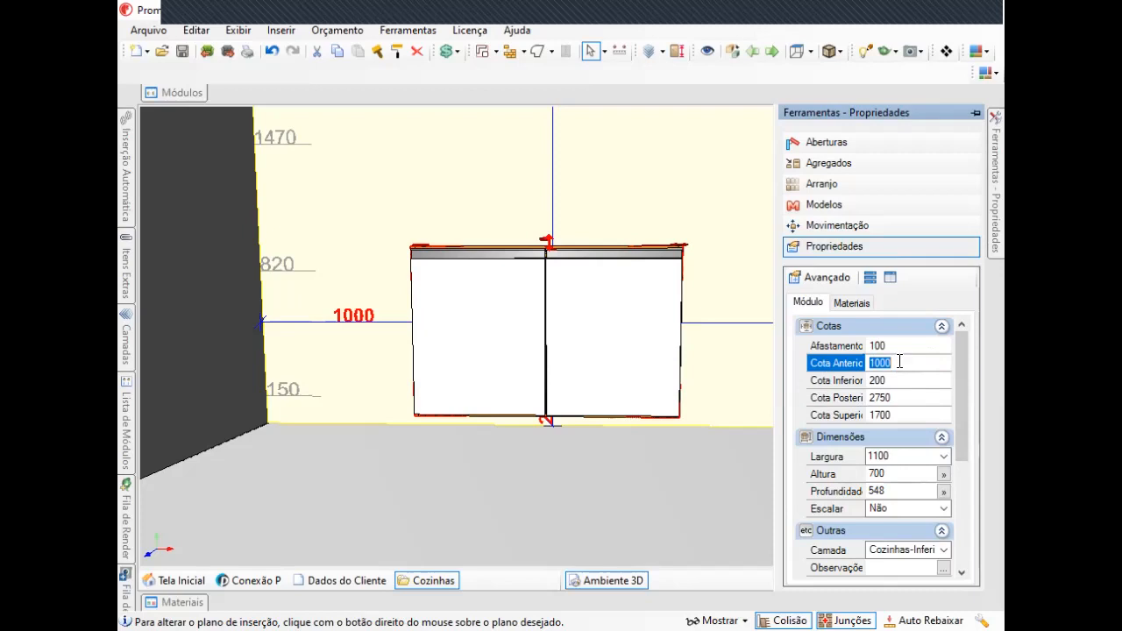
Set the cabinet's Largura width to 800.
scroll(649, 312, "down", 2)
scroll(599, 296, "up", 1)
scroll(747, 391, "up", 2)
middle_click_drag(693, 188, 745, 177)
right_click_drag(738, 220, 751, 180)
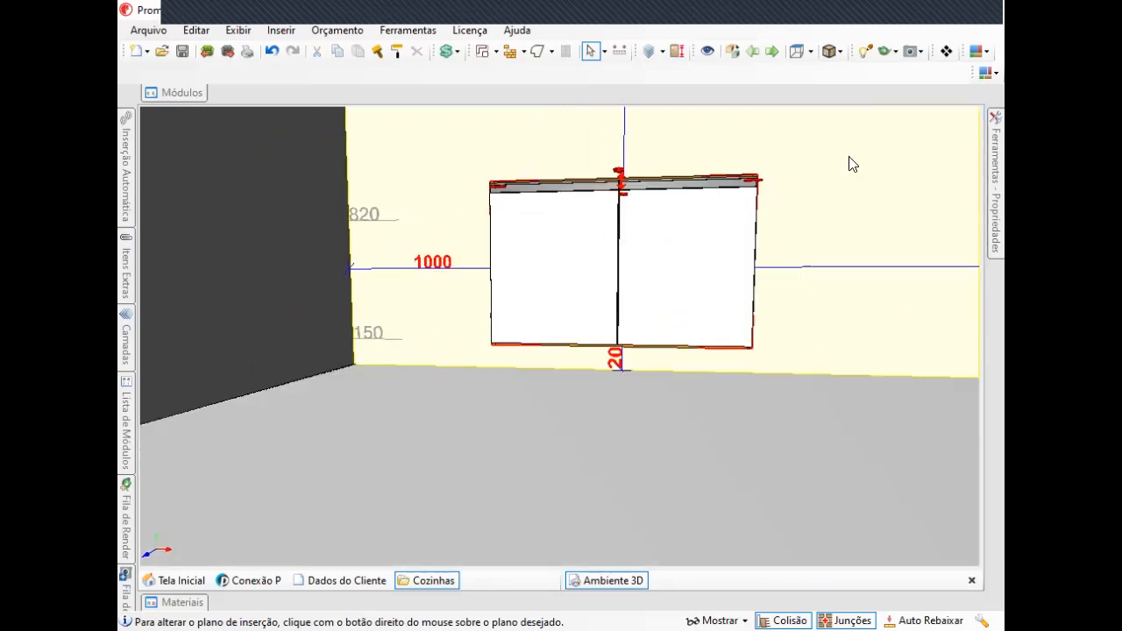
scroll(580, 255, "up", 1)
right_click_drag(639, 246, 756, 265)
middle_click_drag(756, 267, 609, 304)
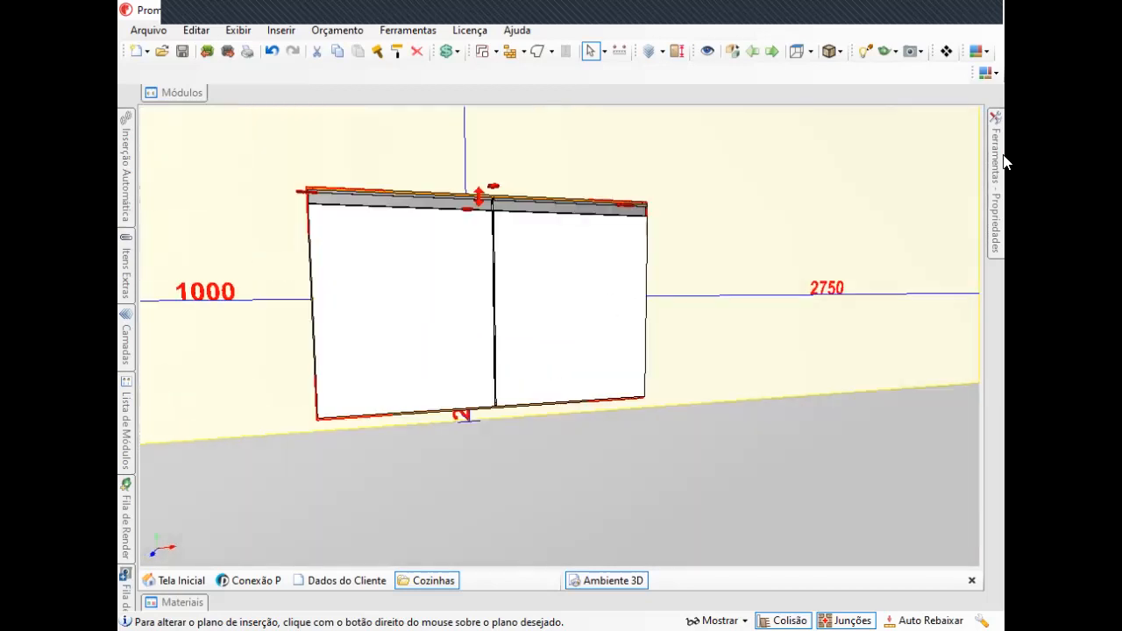
mouse_move(1005, 163)
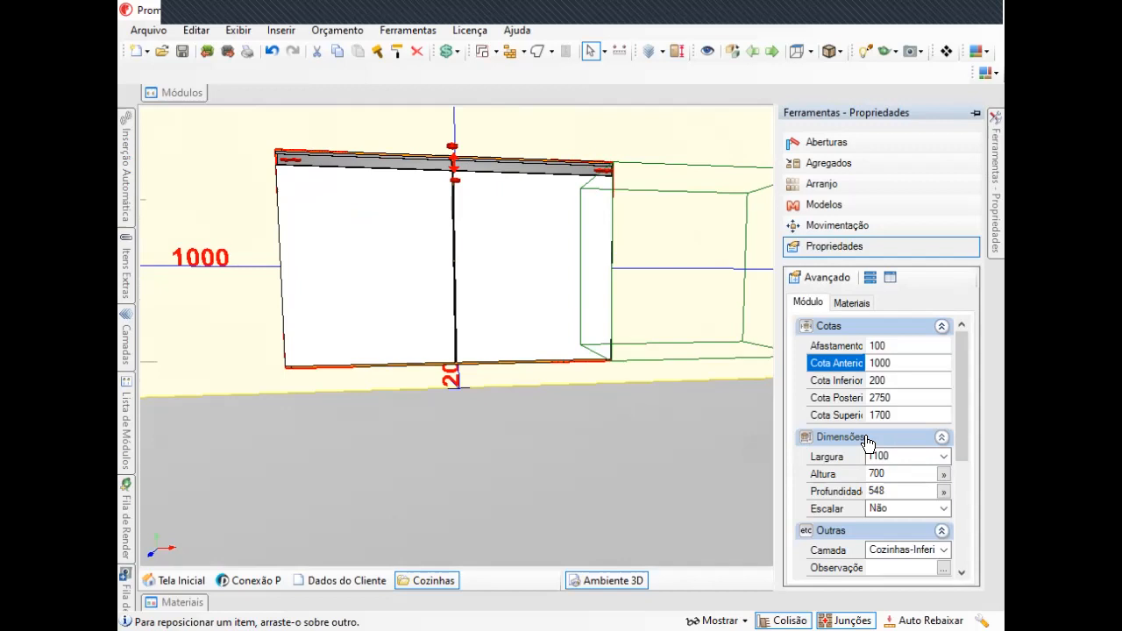
scroll(857, 405, "down", 2)
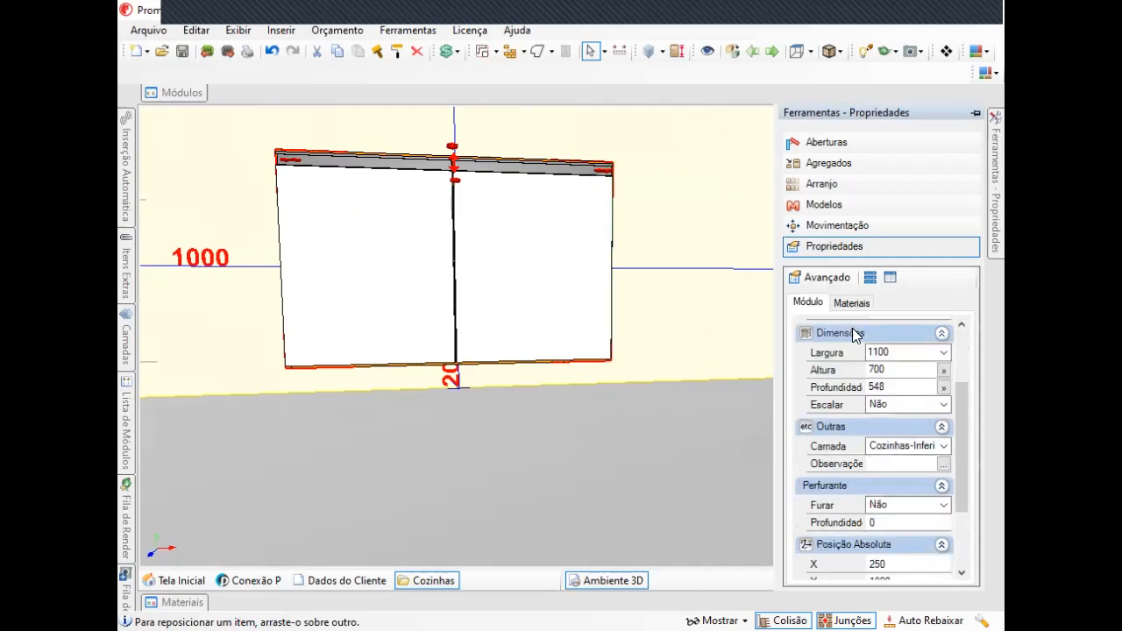
left_click(888, 353)
scroll(799, 364, "up", 2)
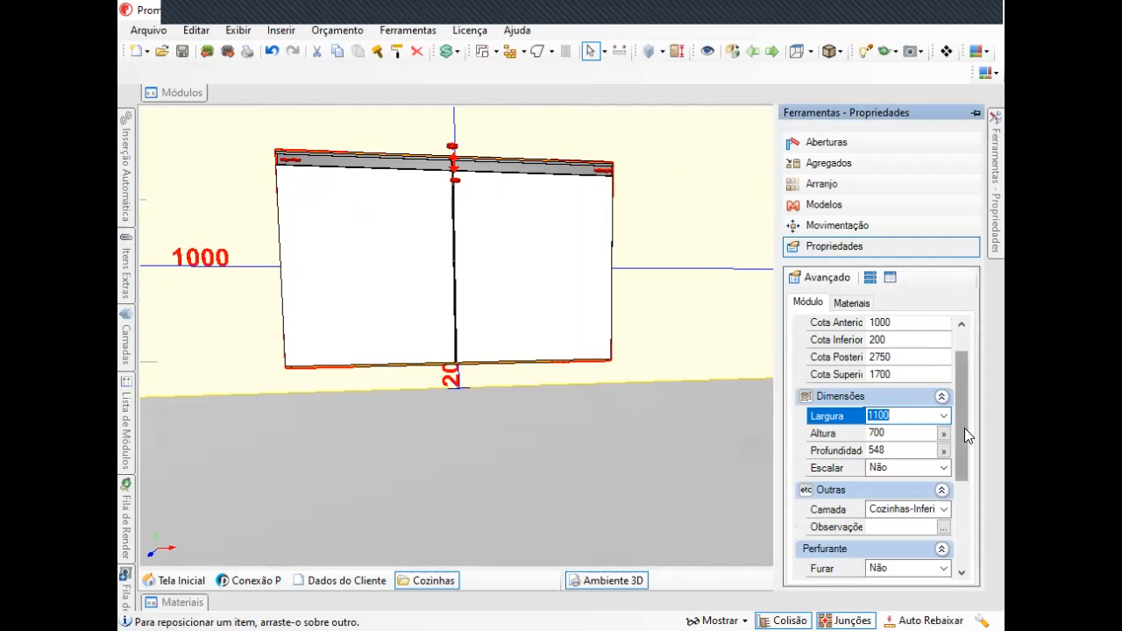
type("800")
key("Return")
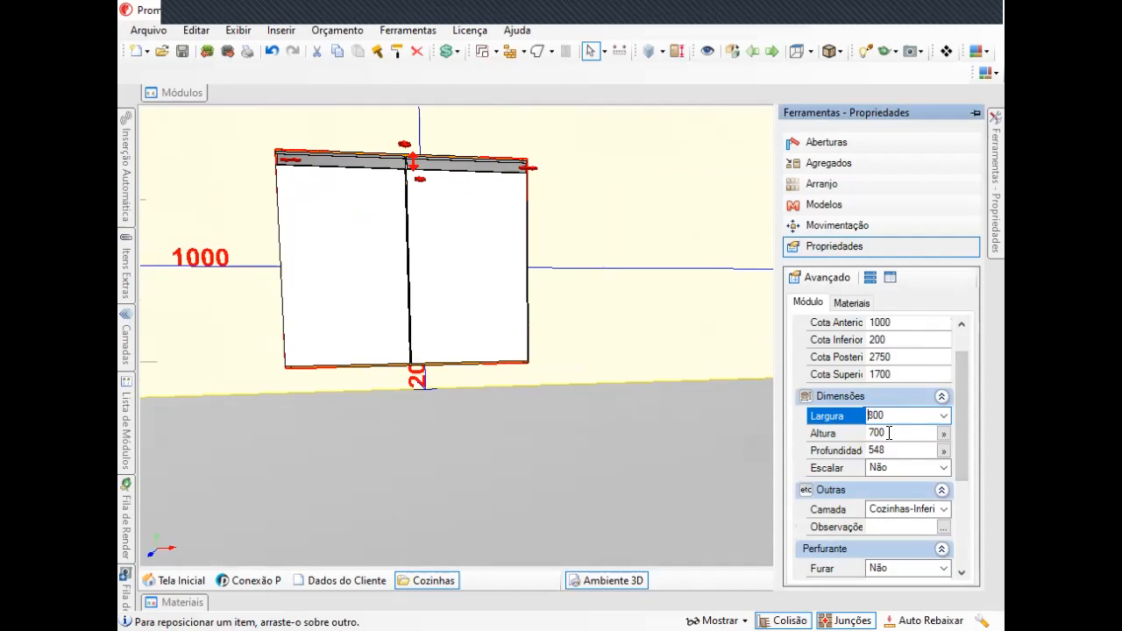
Set the cabinet's Altura to 900 and its Profundidade to 600.
left_click(843, 435)
type("900")
key("Return")
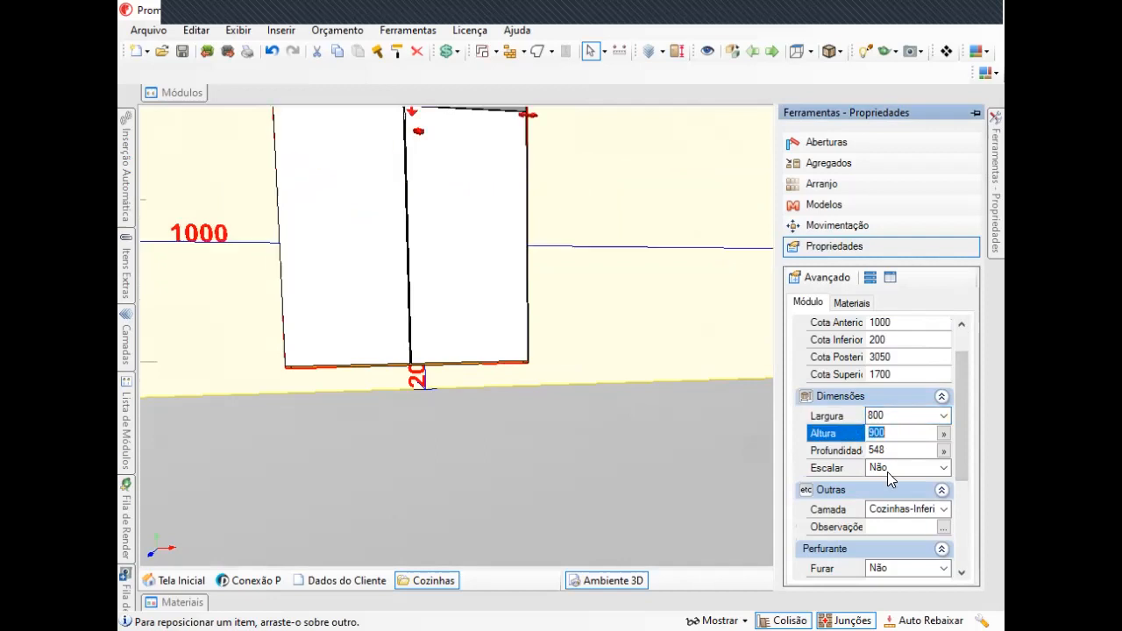
left_click(806, 453)
type("600")
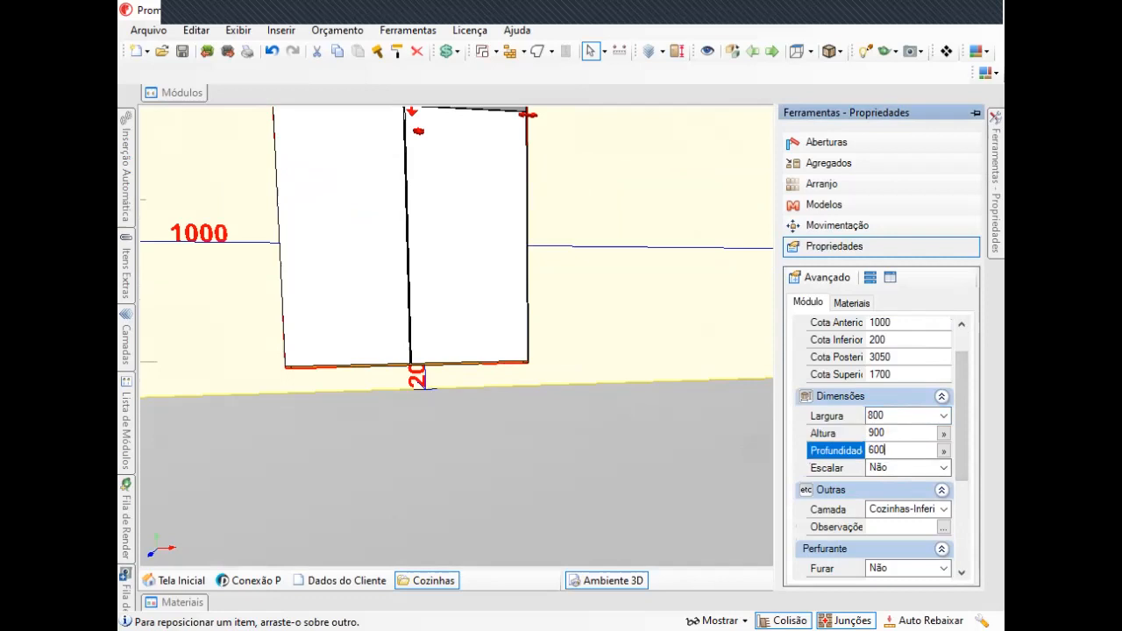
key("Return")
Set the cabinet's Perfurante Furar option to Sim.
middle_click_drag(450, 382, 725, 351)
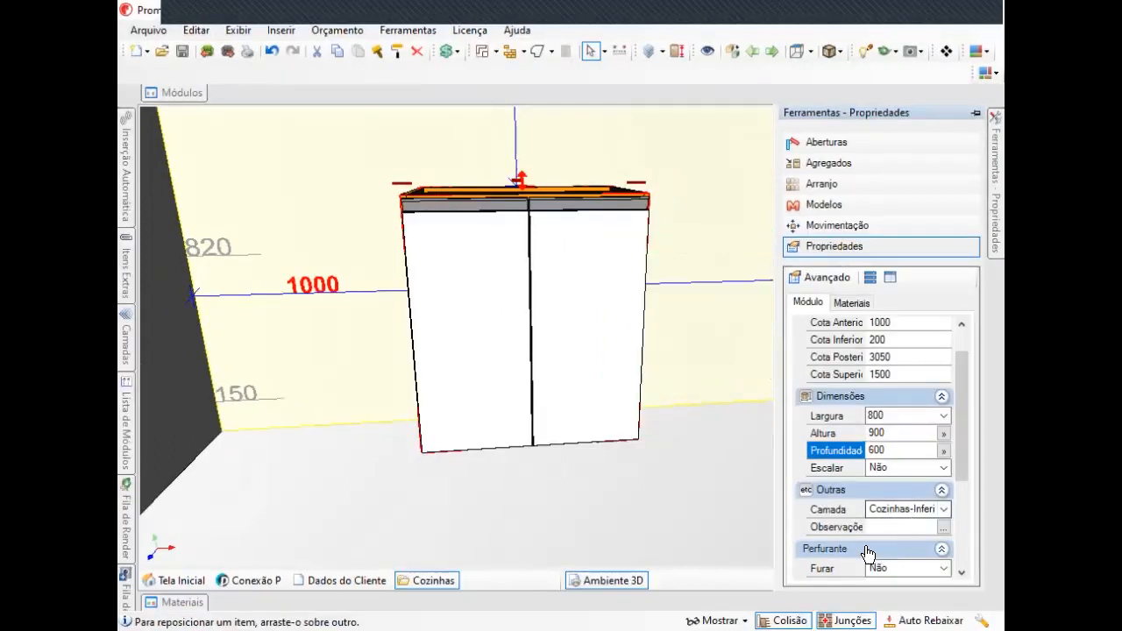
middle_click_drag(582, 377, 600, 375)
right_click_drag(658, 357, 632, 320)
middle_click_drag(632, 320, 574, 380)
scroll(491, 411, "up", 1)
middle_click_drag(493, 412, 554, 416)
scroll(596, 362, "up", 1)
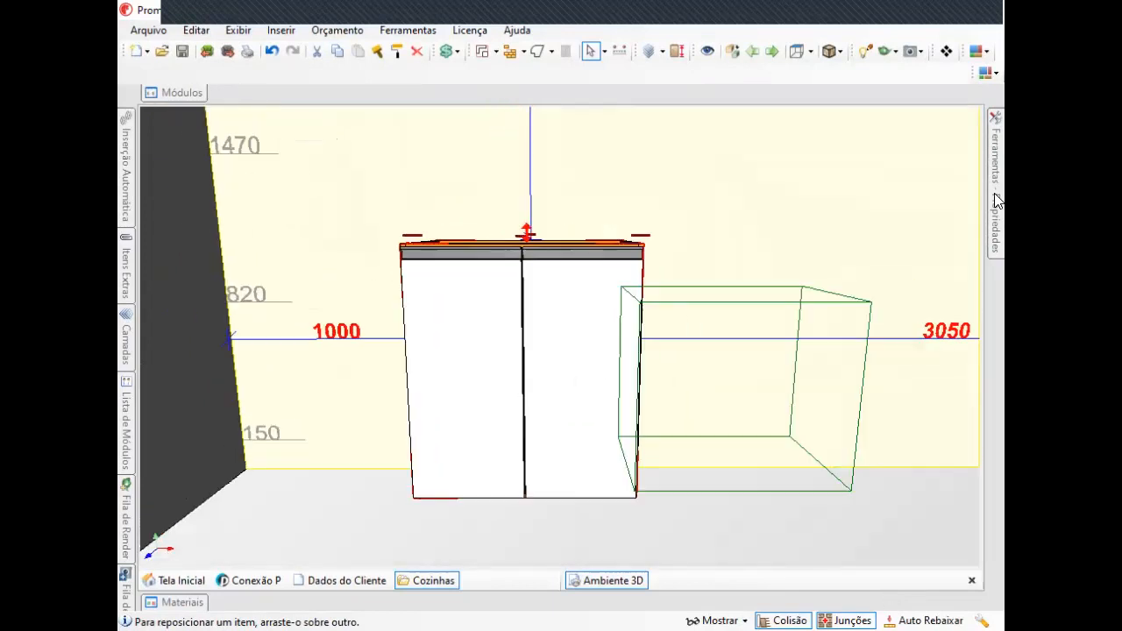
mouse_move(1002, 208)
right_click(571, 319)
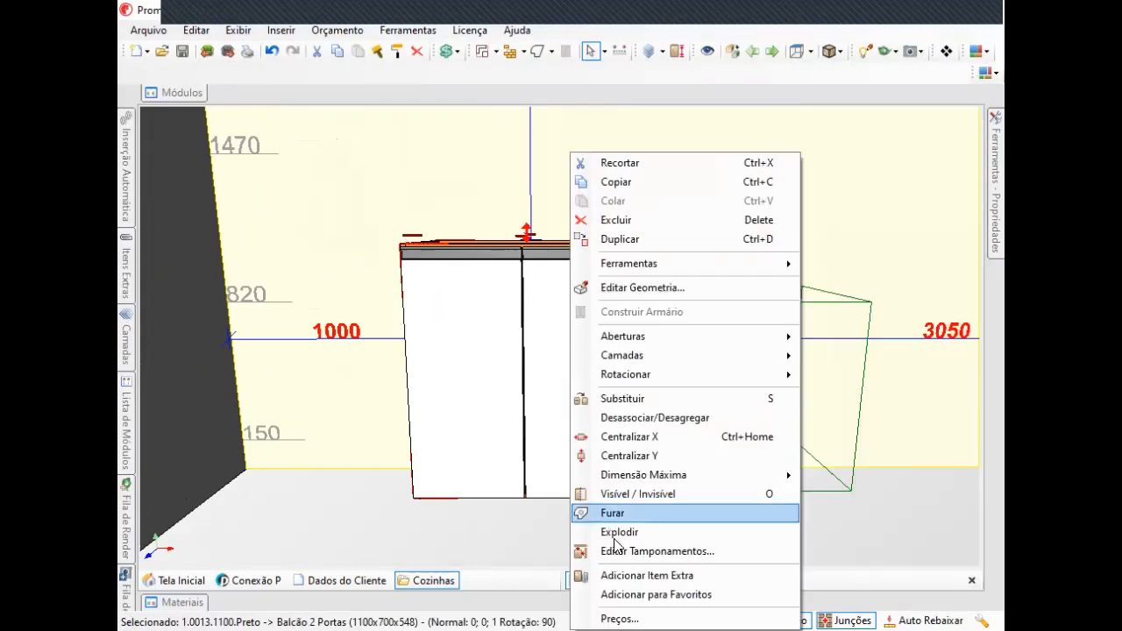
left_click(506, 374)
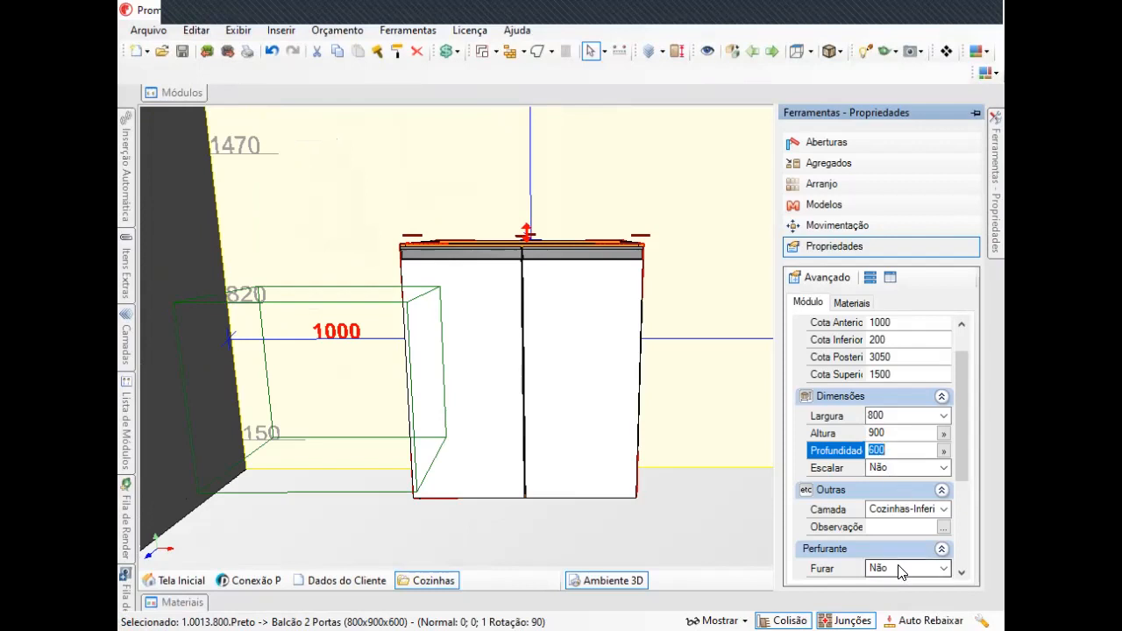
left_click(928, 570)
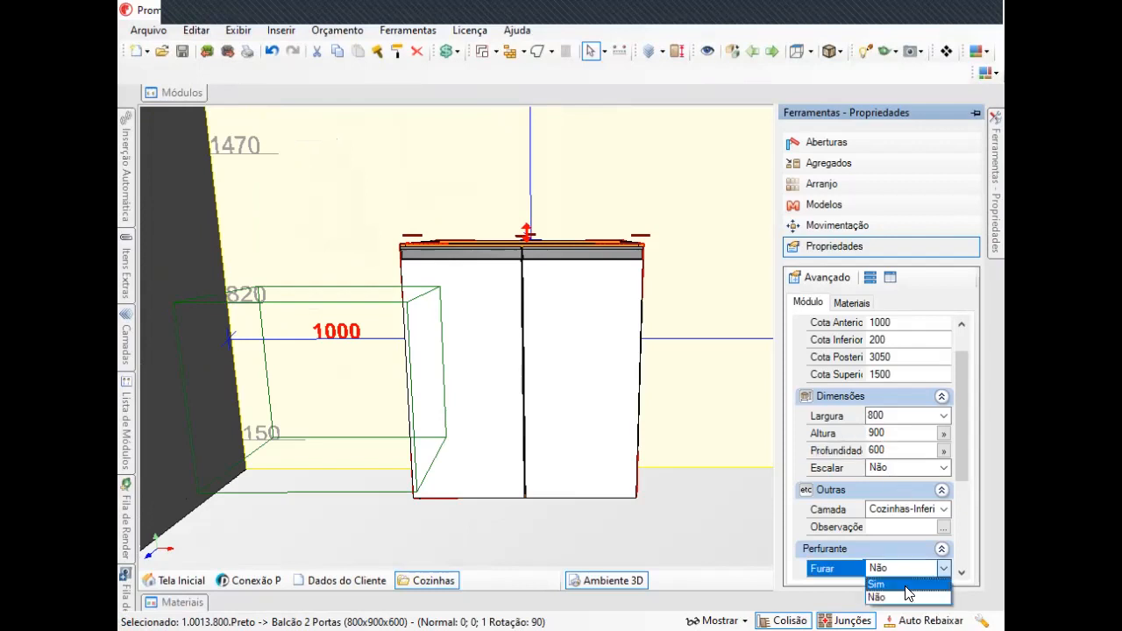
left_click(901, 587)
Drag the cabinet up the wall to about 504 above the floor and switch Furar back to Não.
right_click_drag(746, 376, 466, 348)
left_click(465, 355)
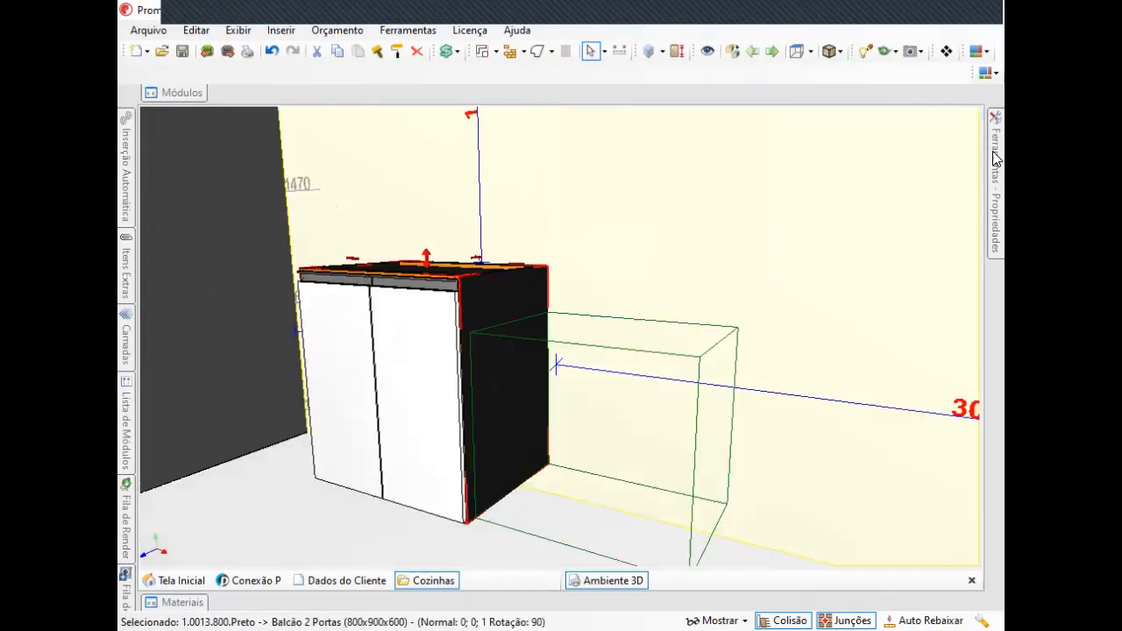
mouse_move(997, 159)
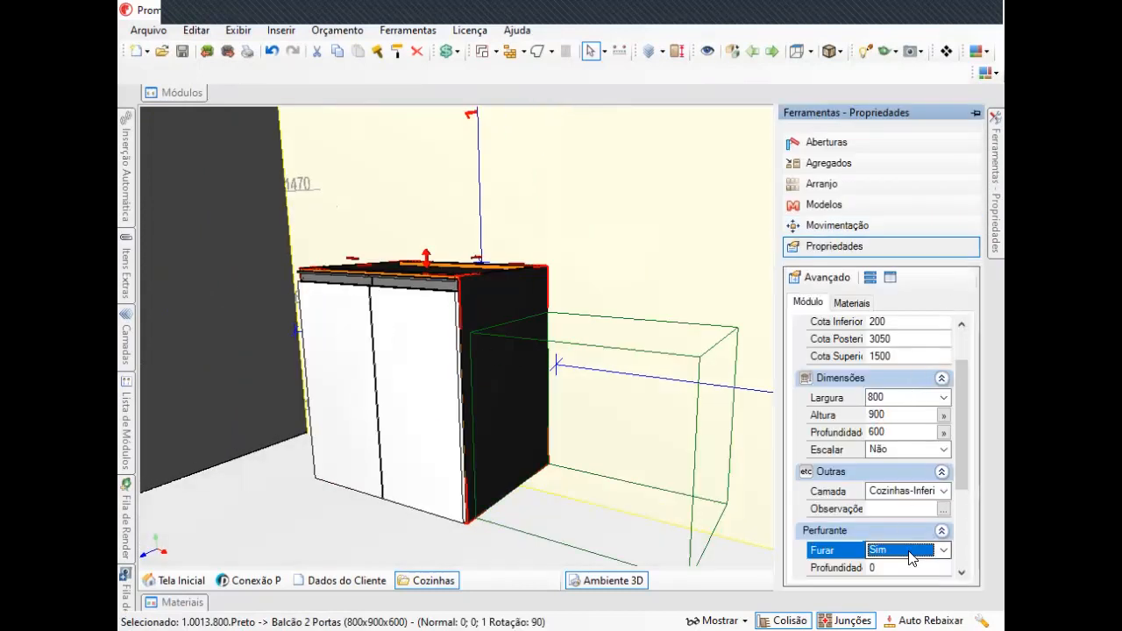
left_click_drag(490, 419, 659, 336)
right_click_drag(660, 337, 591, 283)
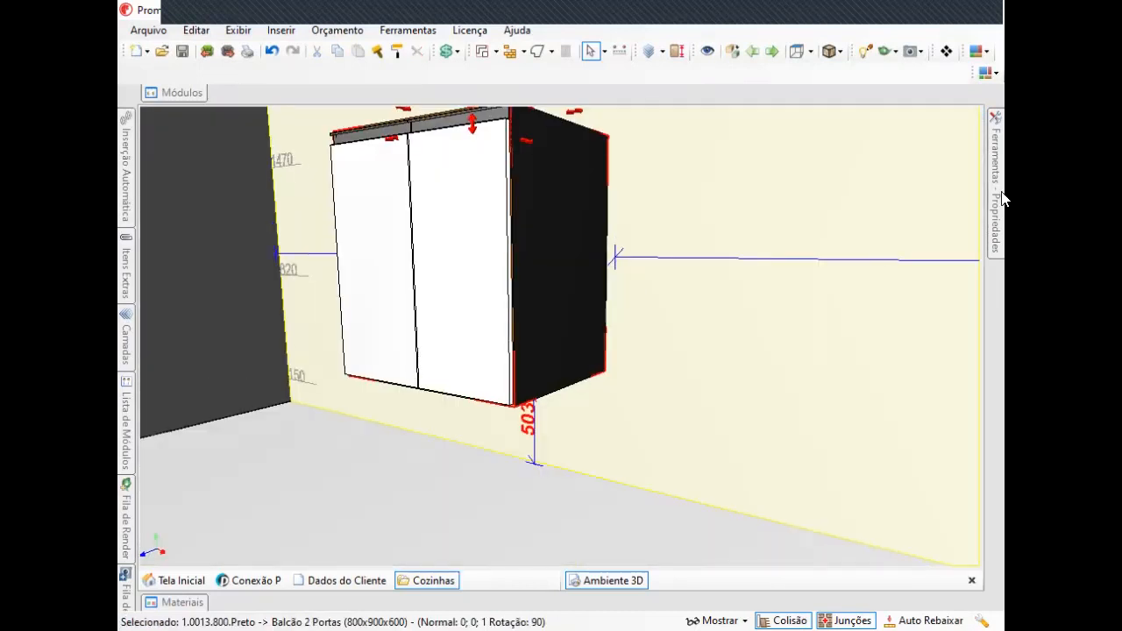
mouse_move(997, 169)
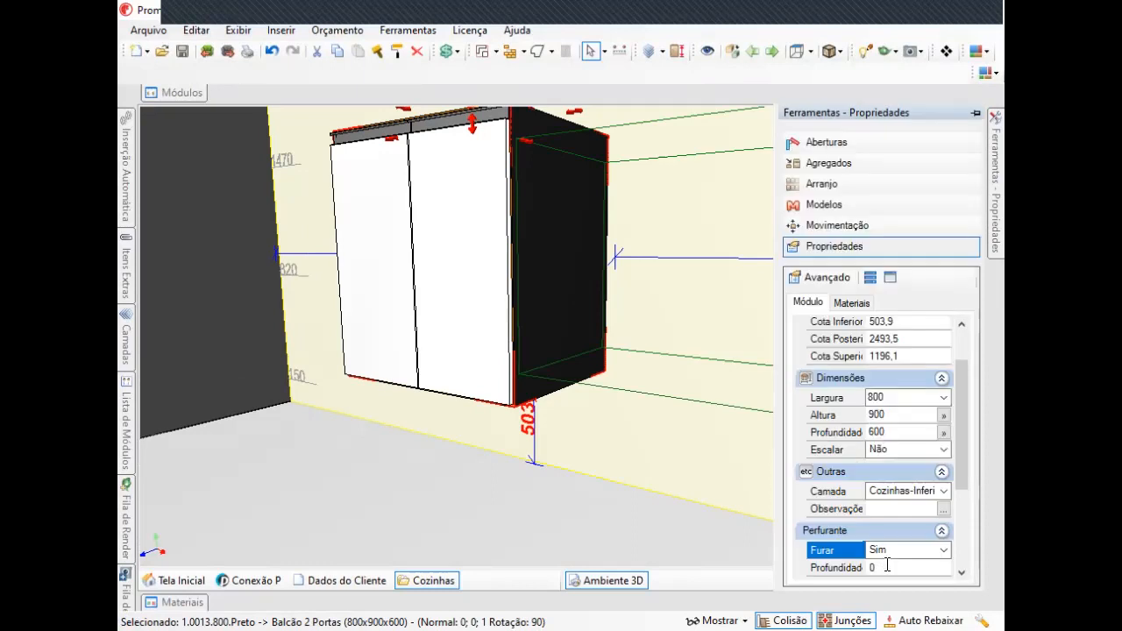
left_click(934, 552)
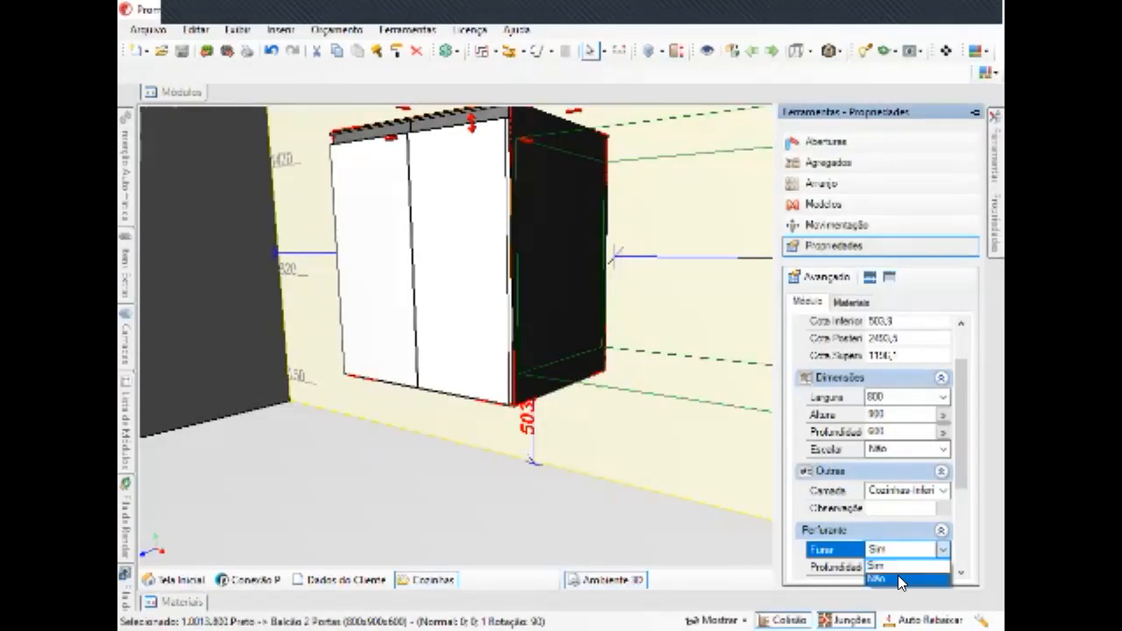
left_click(898, 576)
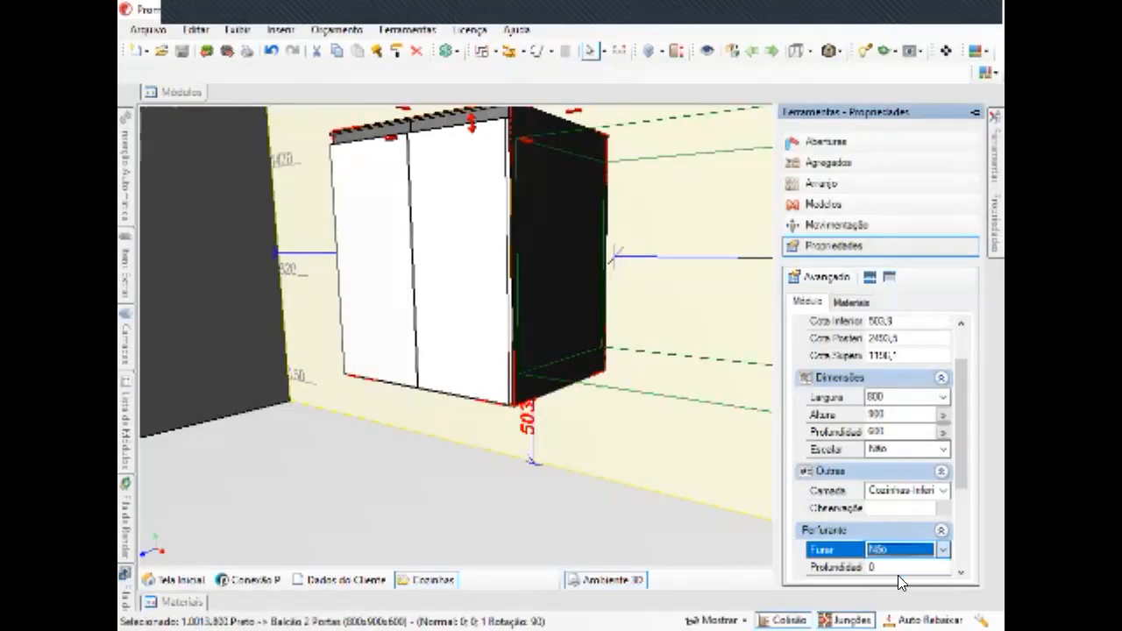
Set the cabinet's relative Y position to 200.
scroll(912, 490, "down", 3)
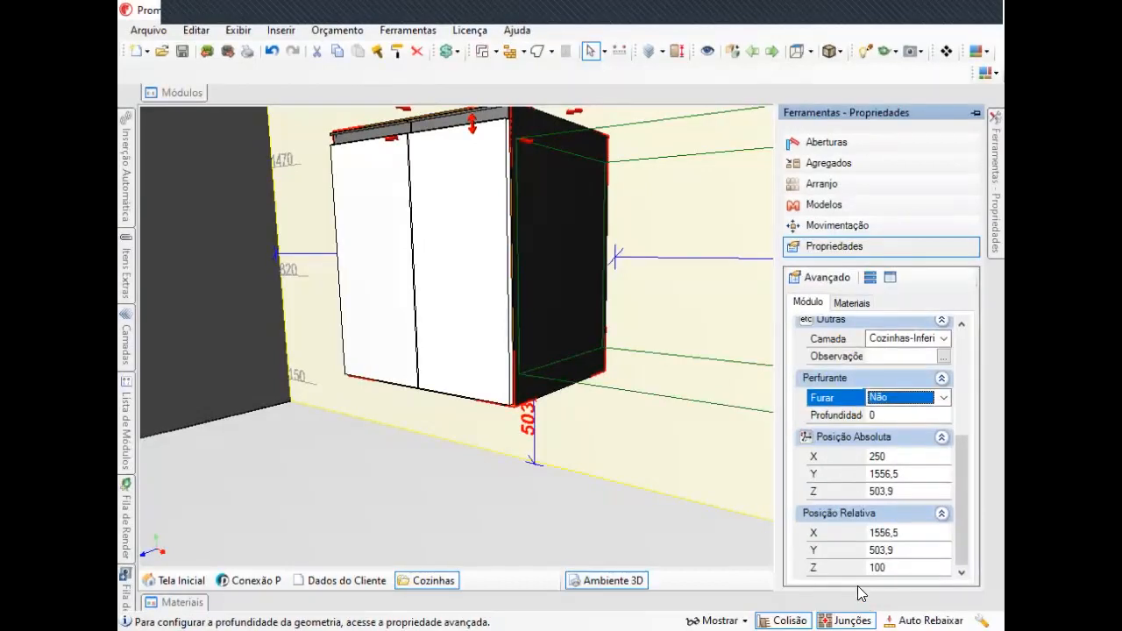
middle_click_drag(697, 460, 734, 444)
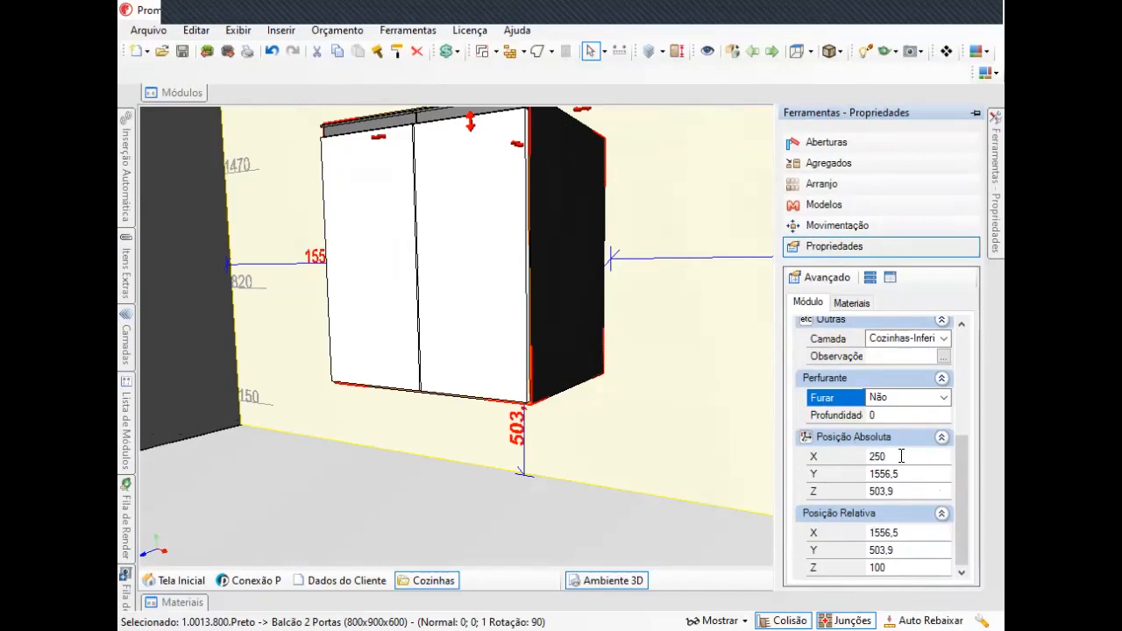
scroll(672, 394, "up", 2)
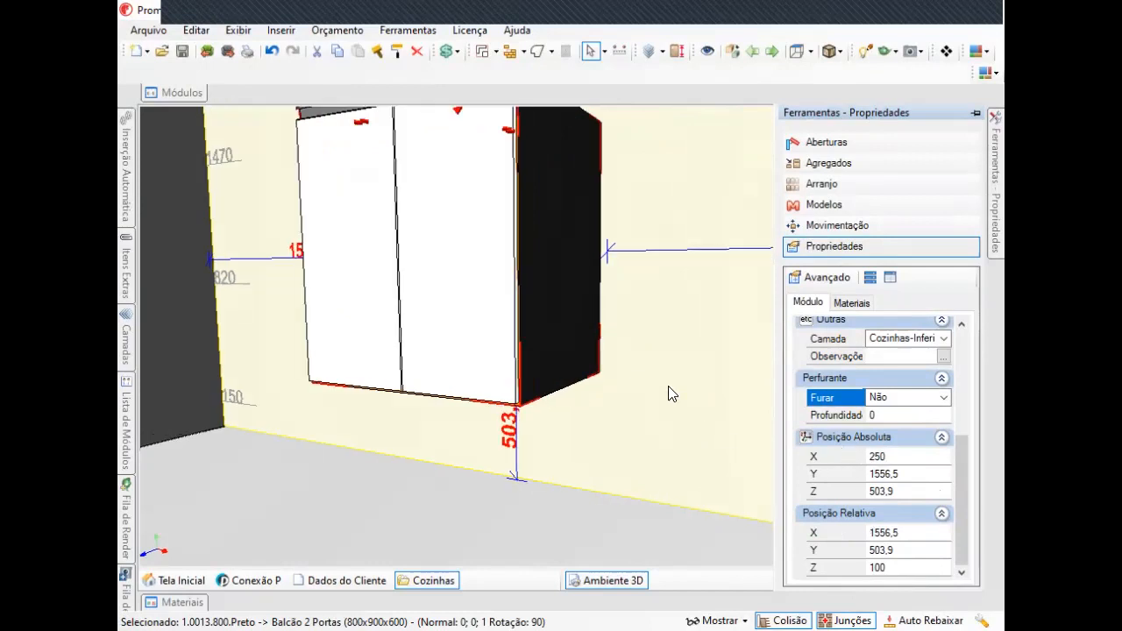
scroll(884, 365, "up", 3)
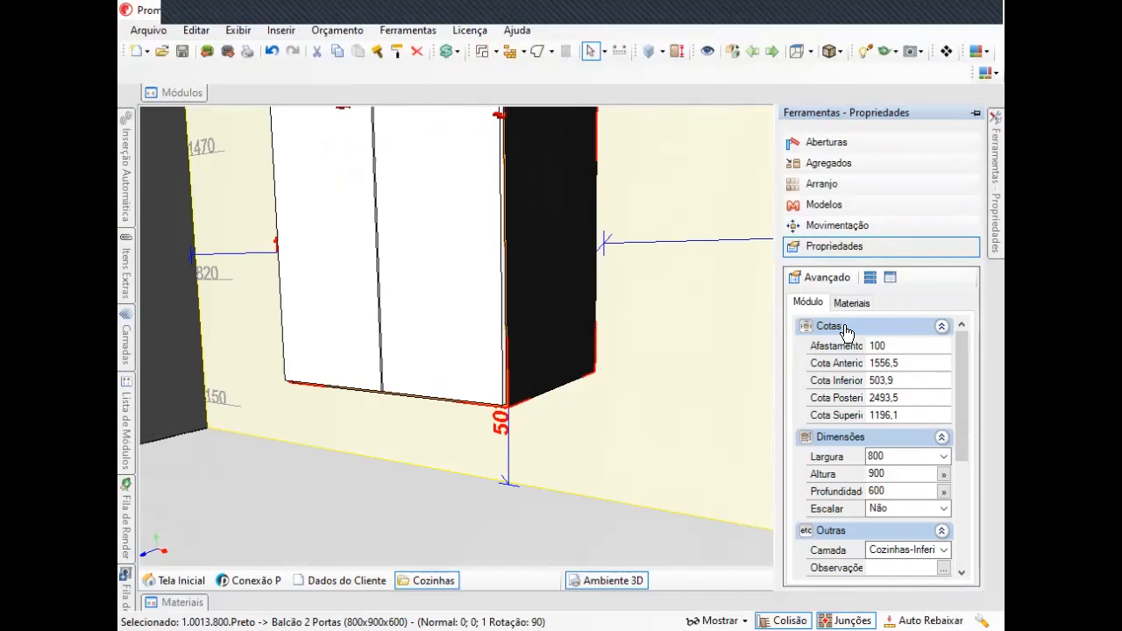
scroll(863, 478, "down", 3)
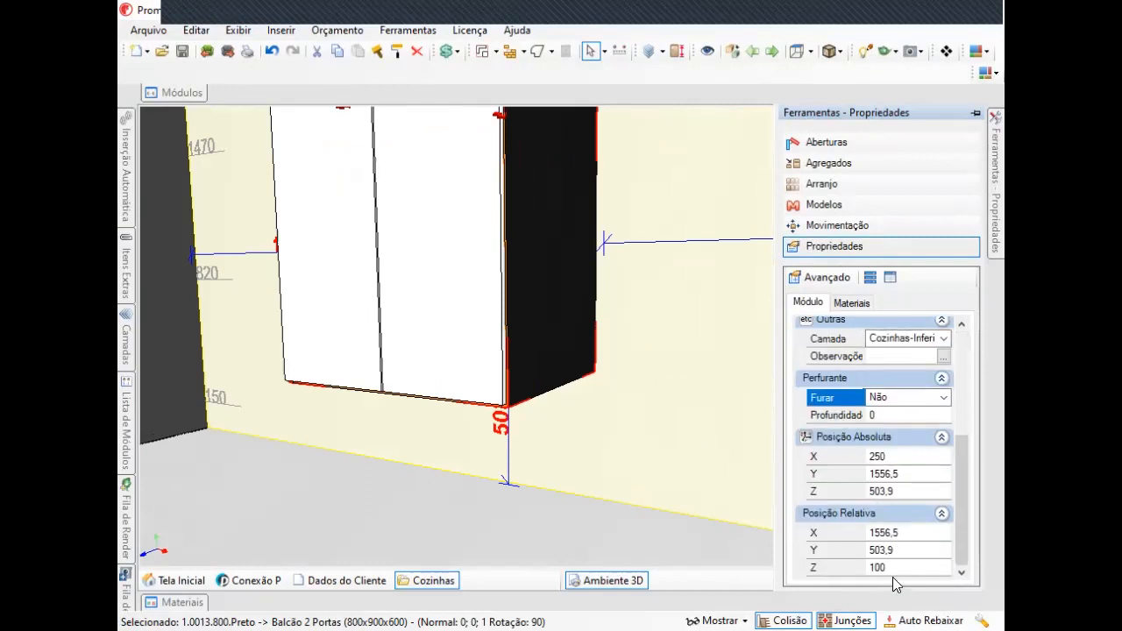
left_click(901, 550)
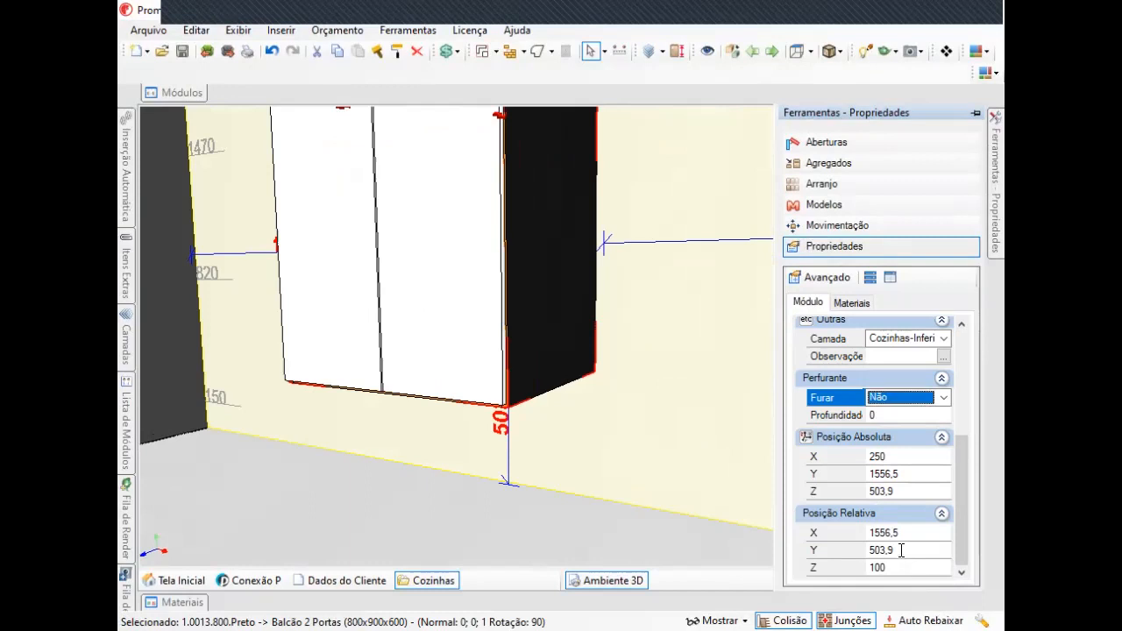
left_click(840, 547)
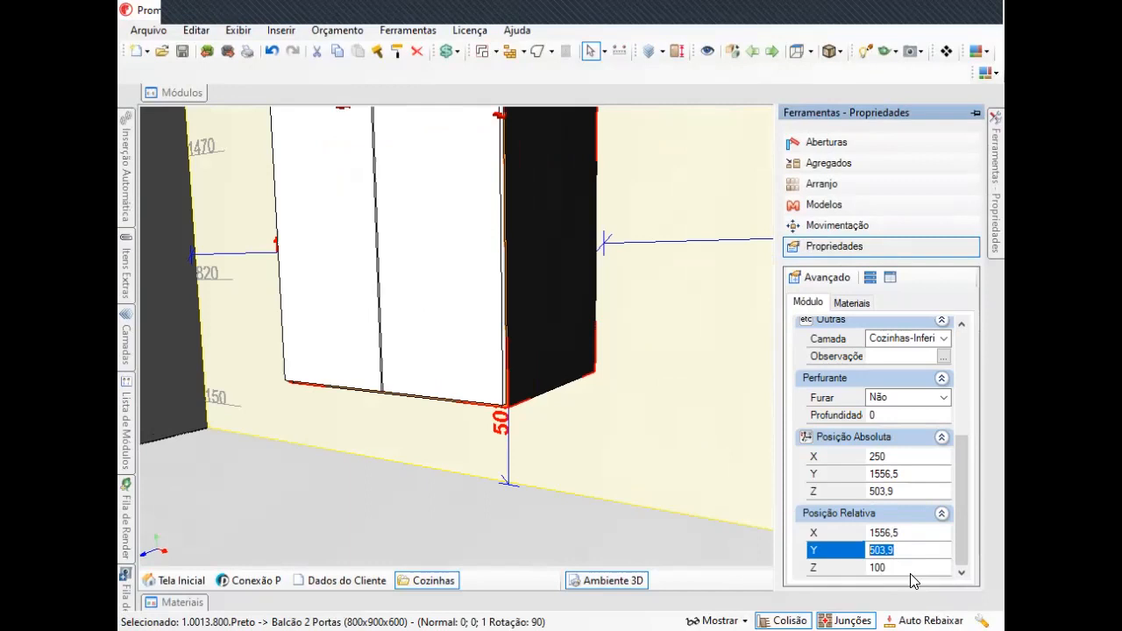
scroll(699, 395, "down", 3)
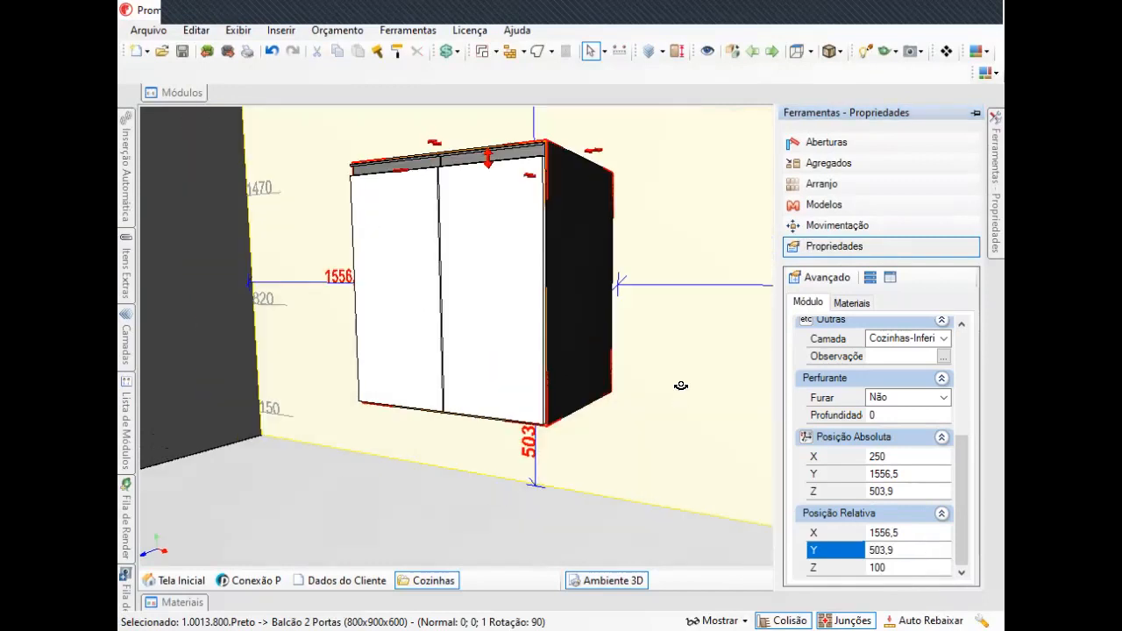
mouse_move(1004, 180)
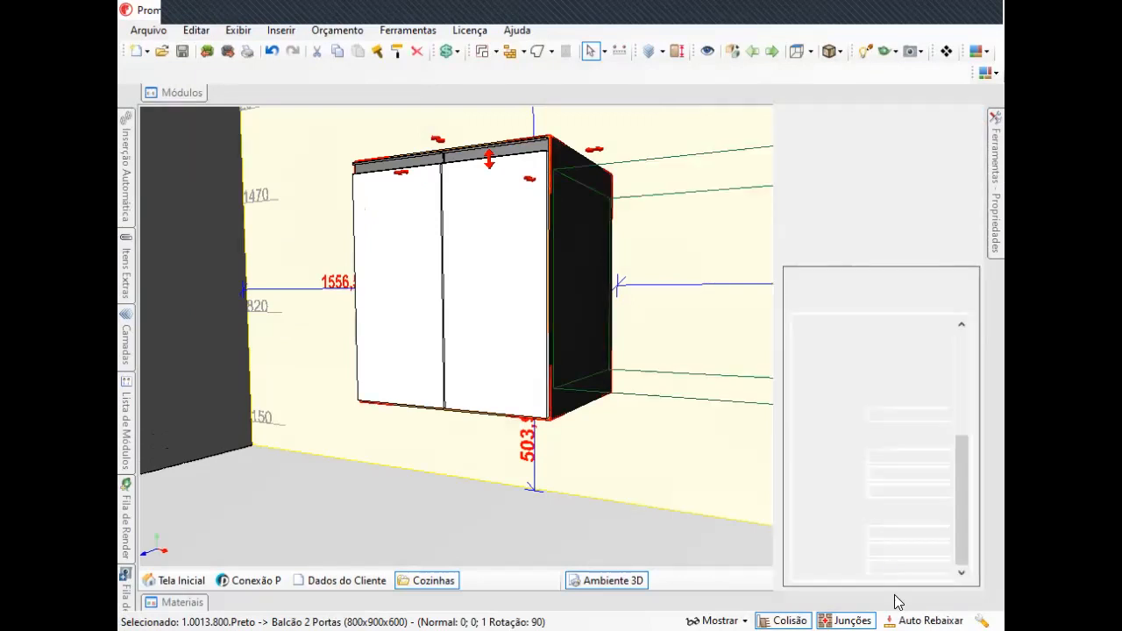
type("200")
key("Return")
Center the cabinet horizontally along the wall with Centralizar X.
middle_click_drag(523, 338, 543, 348)
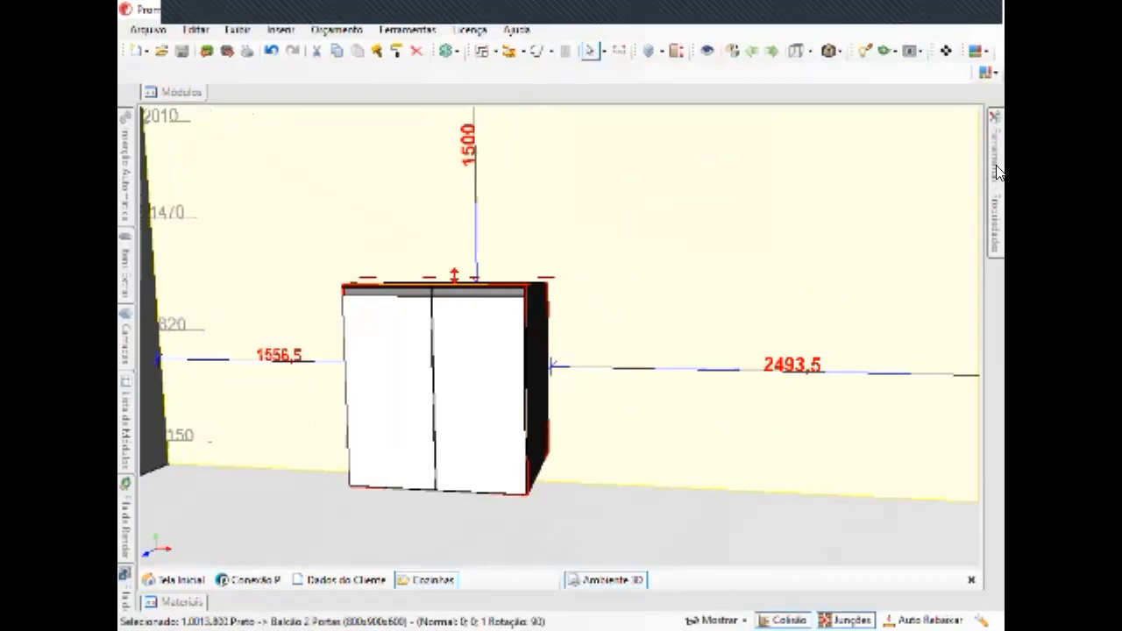
right_click(495, 353)
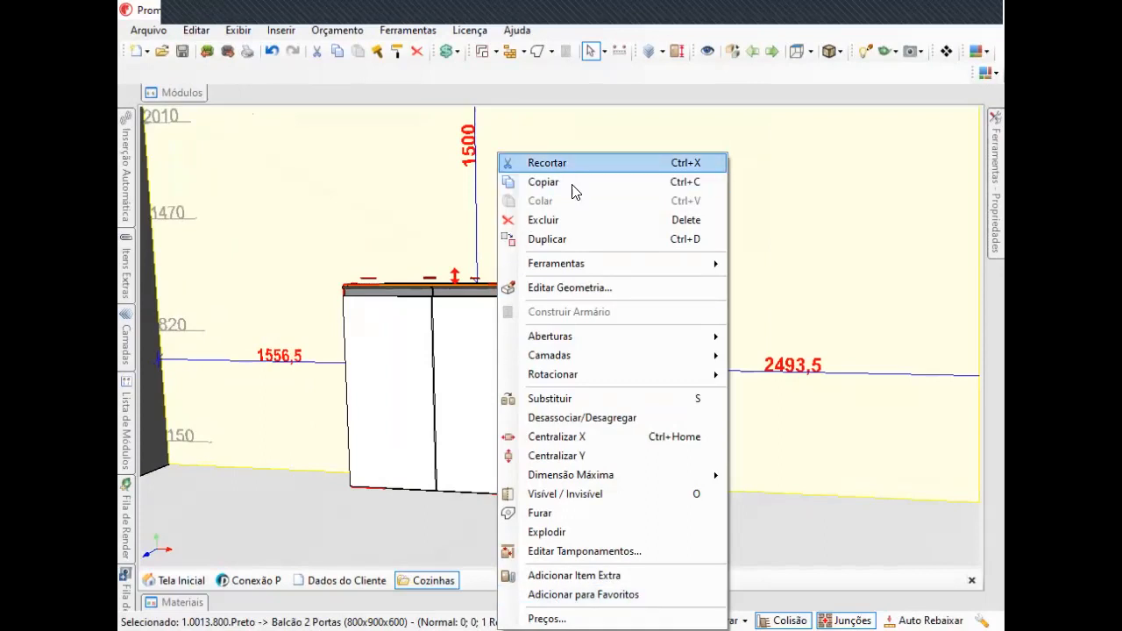
left_click(560, 440)
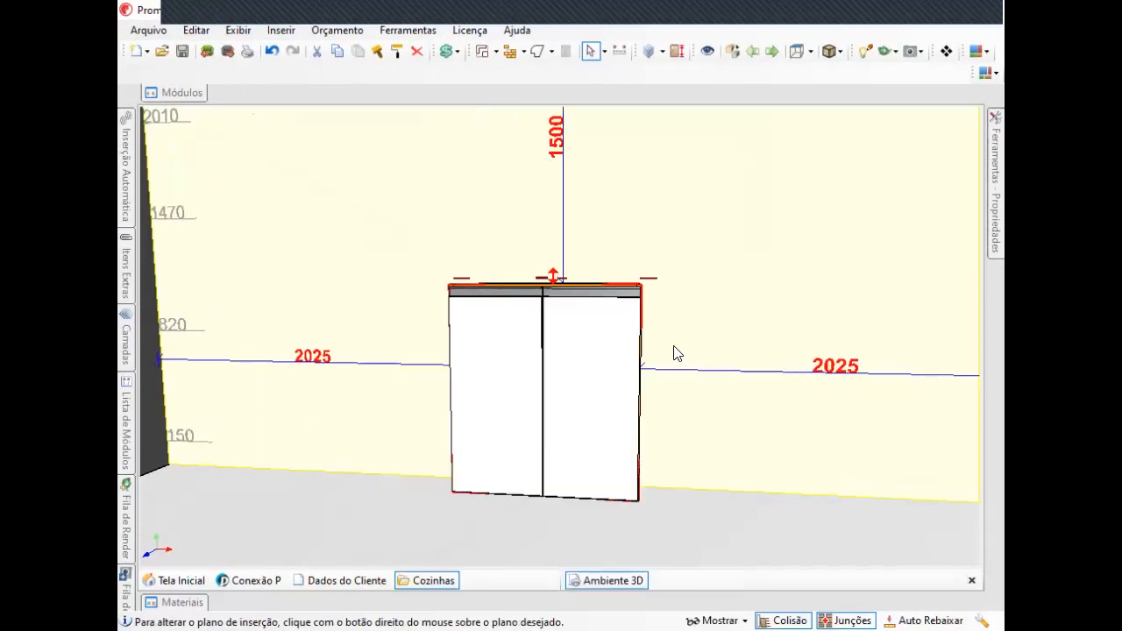
Center the cabinet vertically on the wall with Centralizar Y.
middle_click_drag(673, 347, 690, 271)
right_click(586, 285)
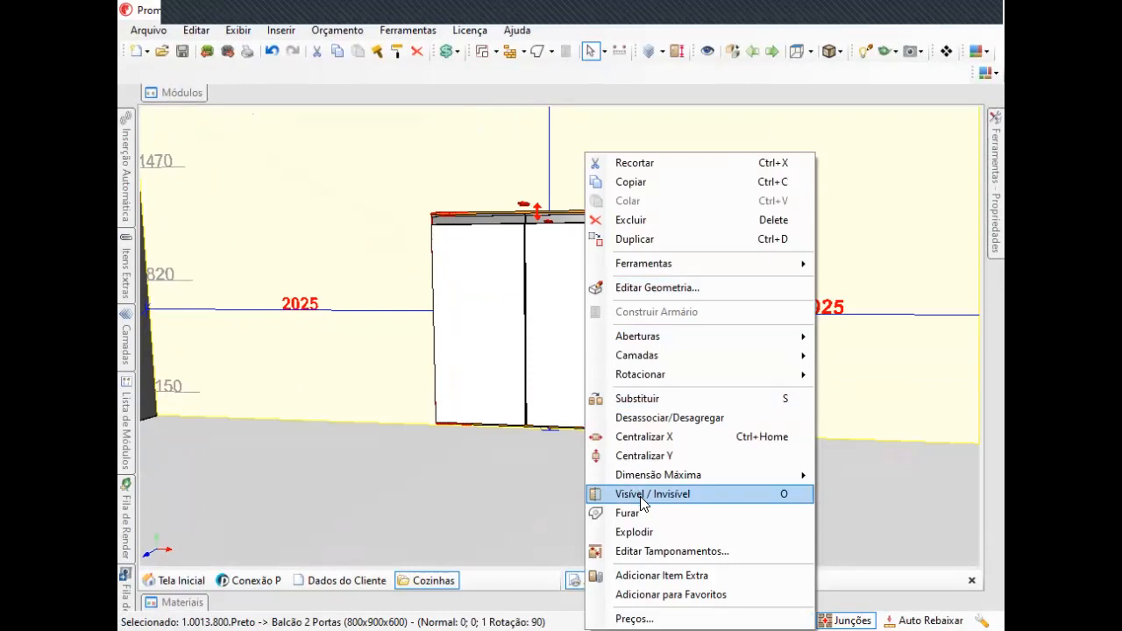
left_click(633, 456)
middle_click_drag(633, 456, 622, 258)
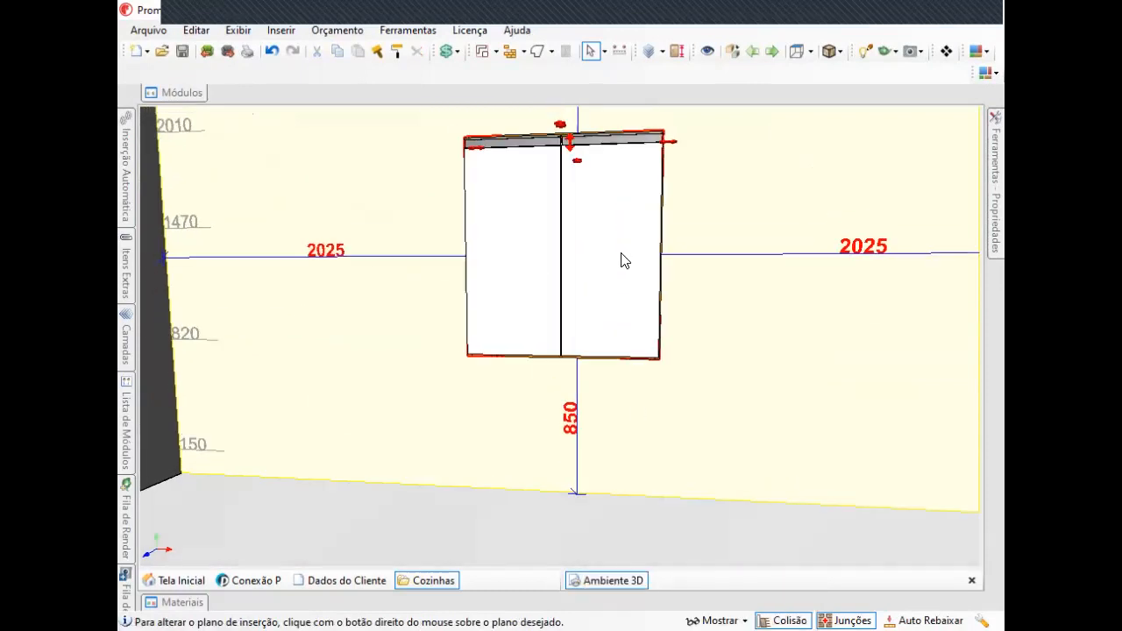
Center the cabinet horizontally on the wall again with Centralizar X.
right_click(622, 257)
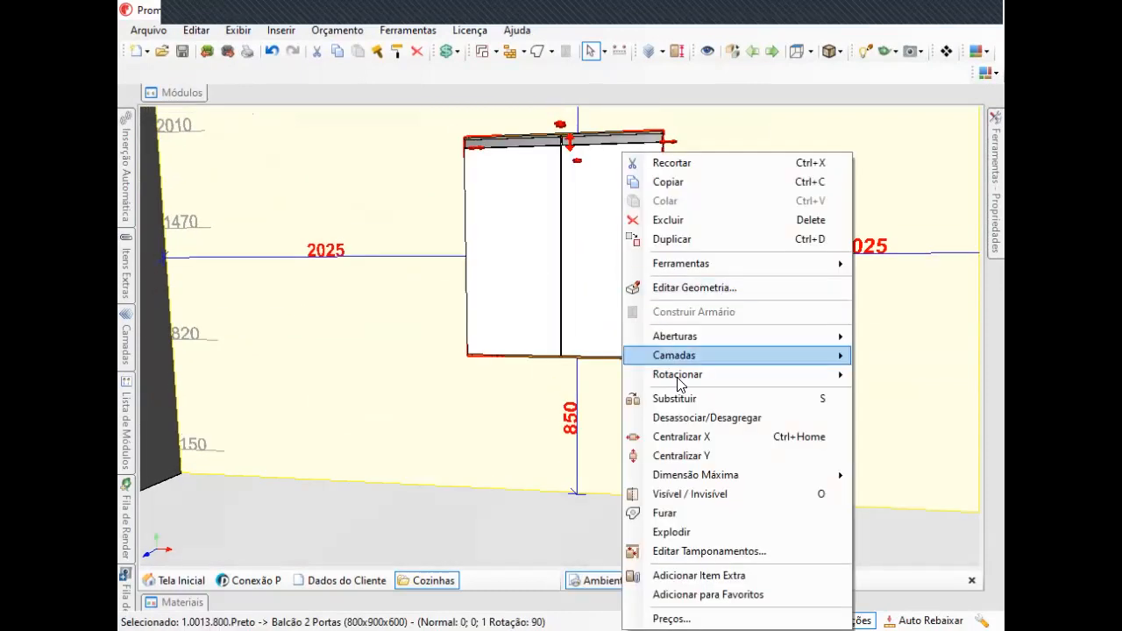
left_click(686, 438)
right_click(581, 271)
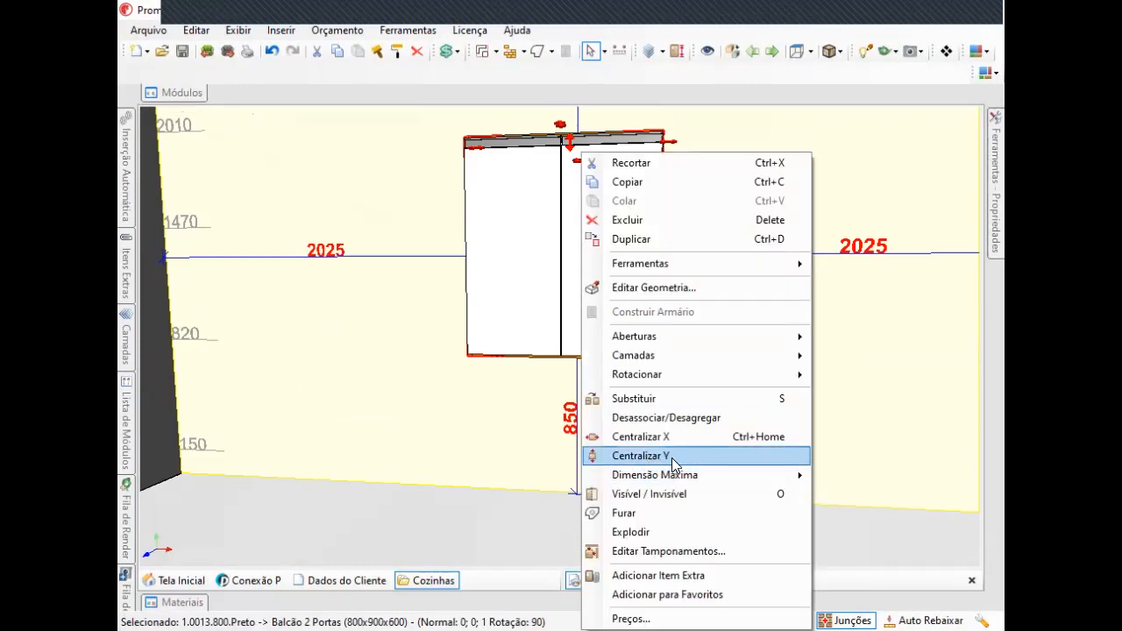
middle_click_drag(722, 330, 731, 301)
scroll(730, 302, "down", 1)
middle_click_drag(598, 297, 644, 317)
middle_click_drag(707, 333, 661, 333)
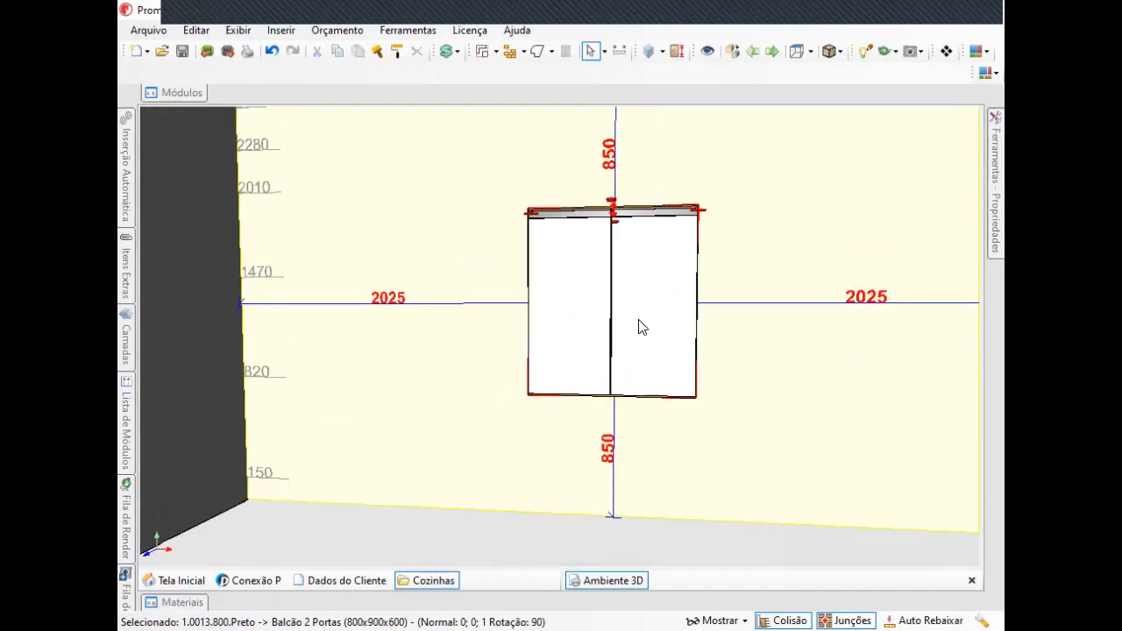
Make the cabinet invisible with Visível / Invisível.
right_click(639, 321)
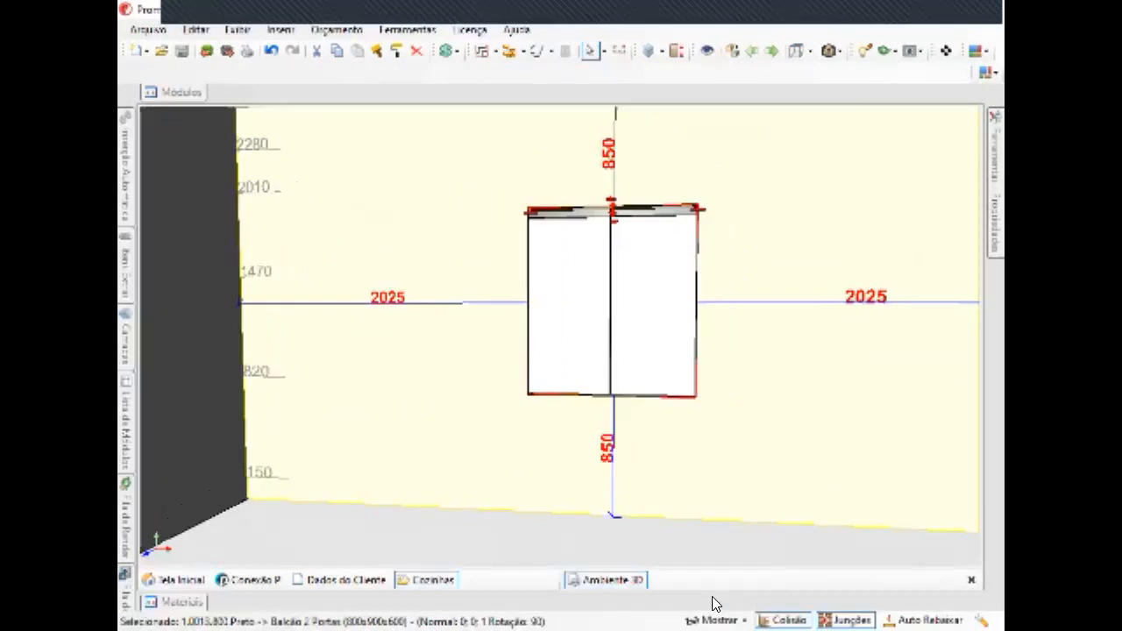
left_click(688, 506)
middle_click_drag(684, 317, 602, 128)
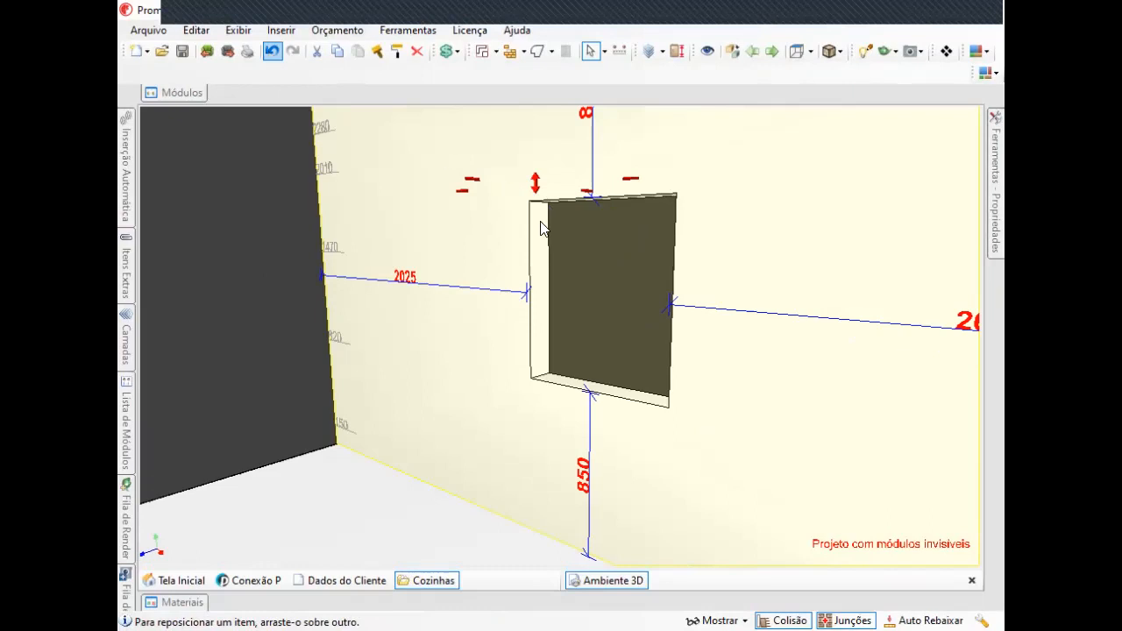
middle_click_drag(564, 270, 497, 344)
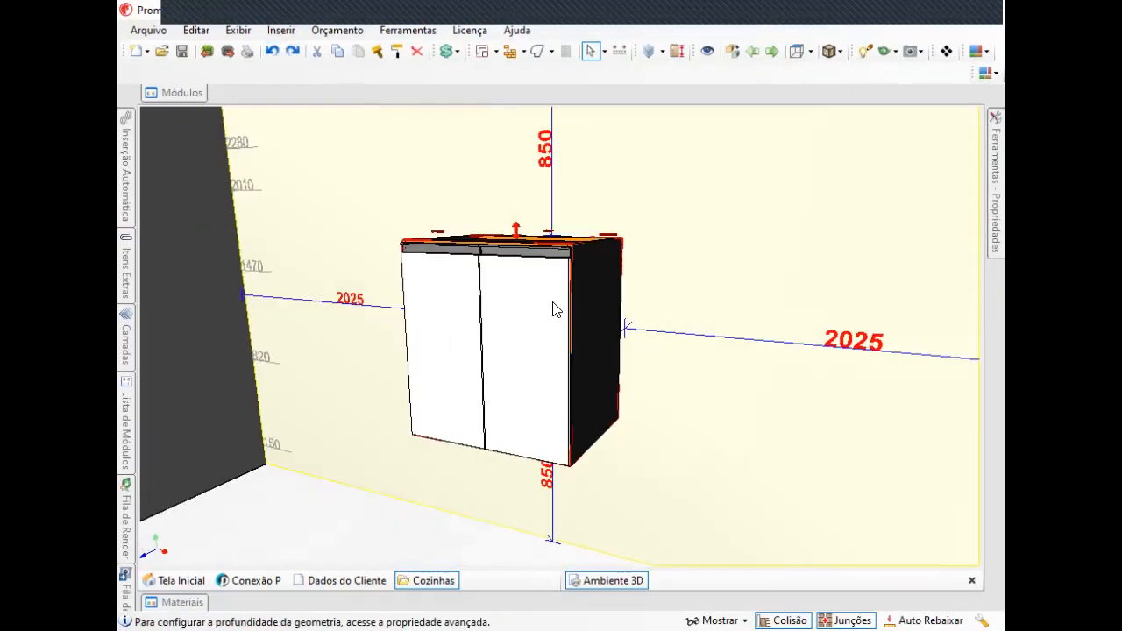
Review the cabinet's texture and rotation settings on the Materiais tab of Propriedades.
middle_click_drag(557, 301, 543, 378)
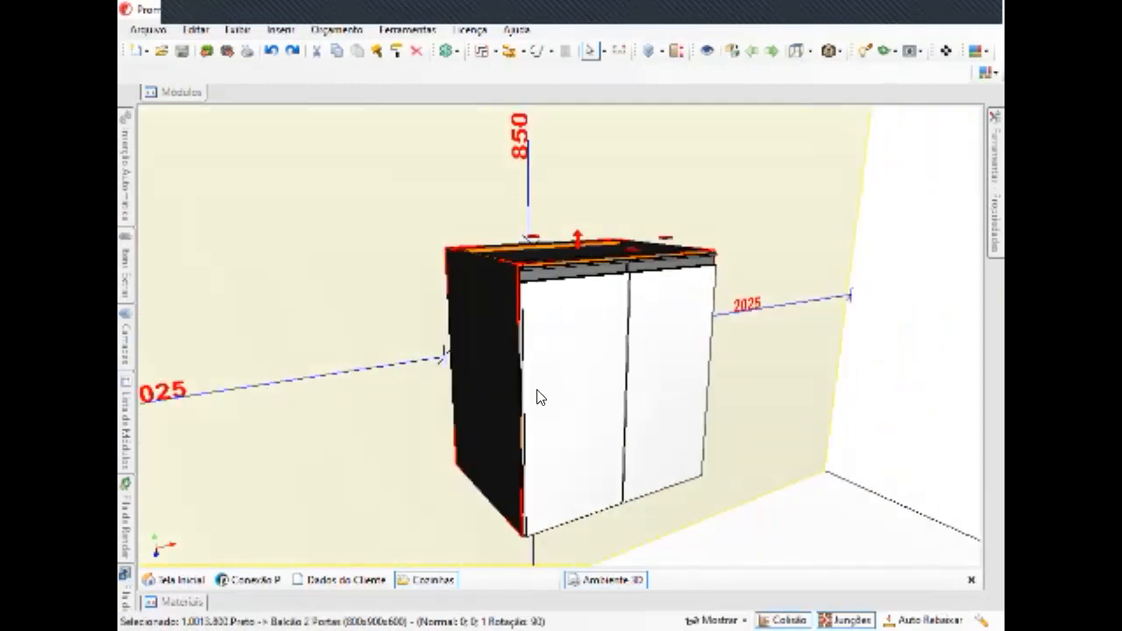
right_click(550, 342)
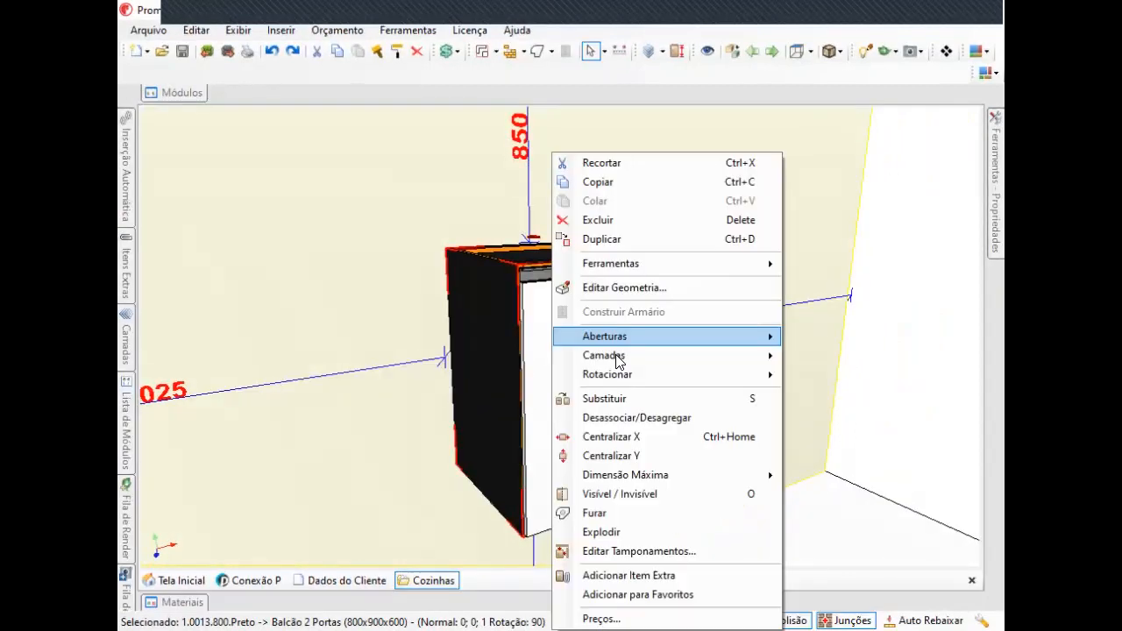
mouse_move(533, 352)
middle_mouse_down()
mouse_move(561, 377)
mouse_move(526, 310)
mouse_move(537, 335)
middle_mouse_up()
mouse_move(996, 170)
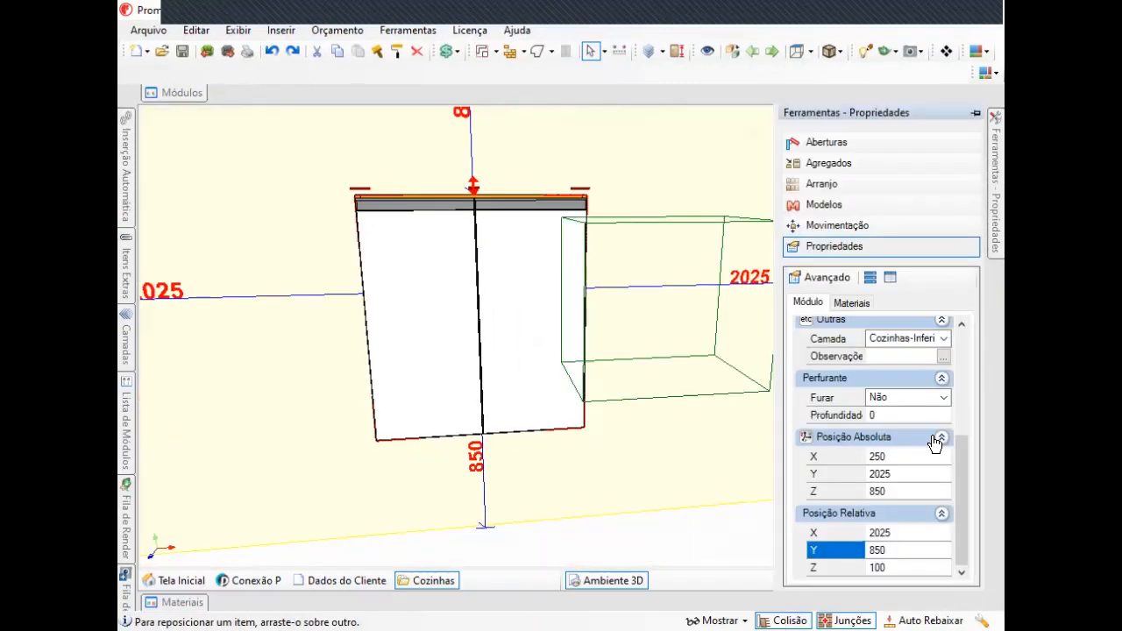
left_click(863, 305)
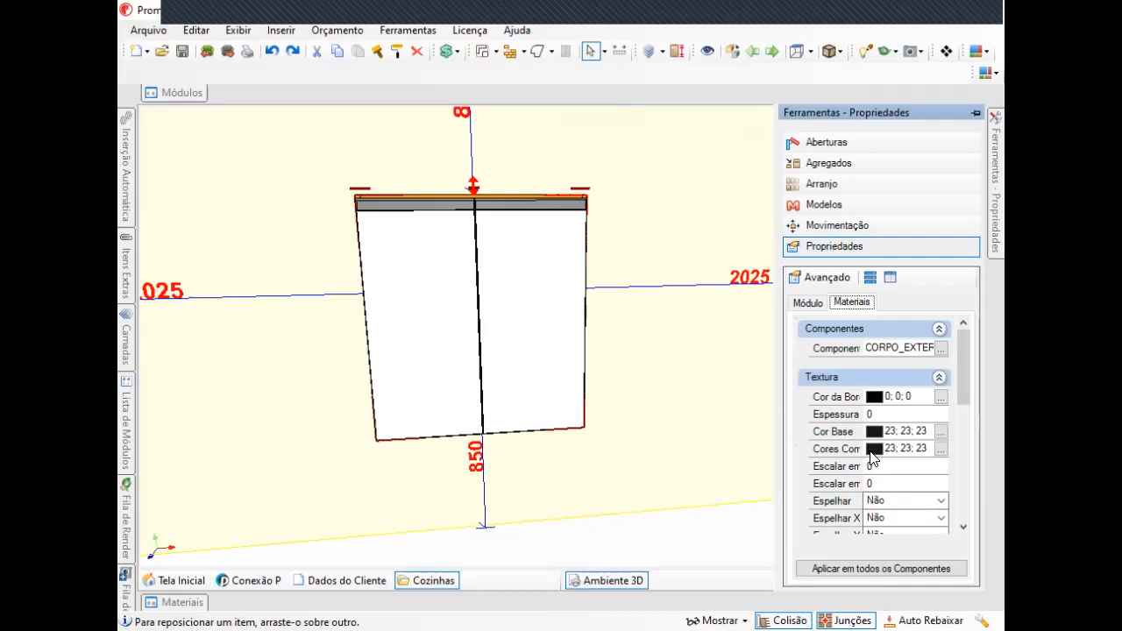
scroll(872, 458, "down", 2)
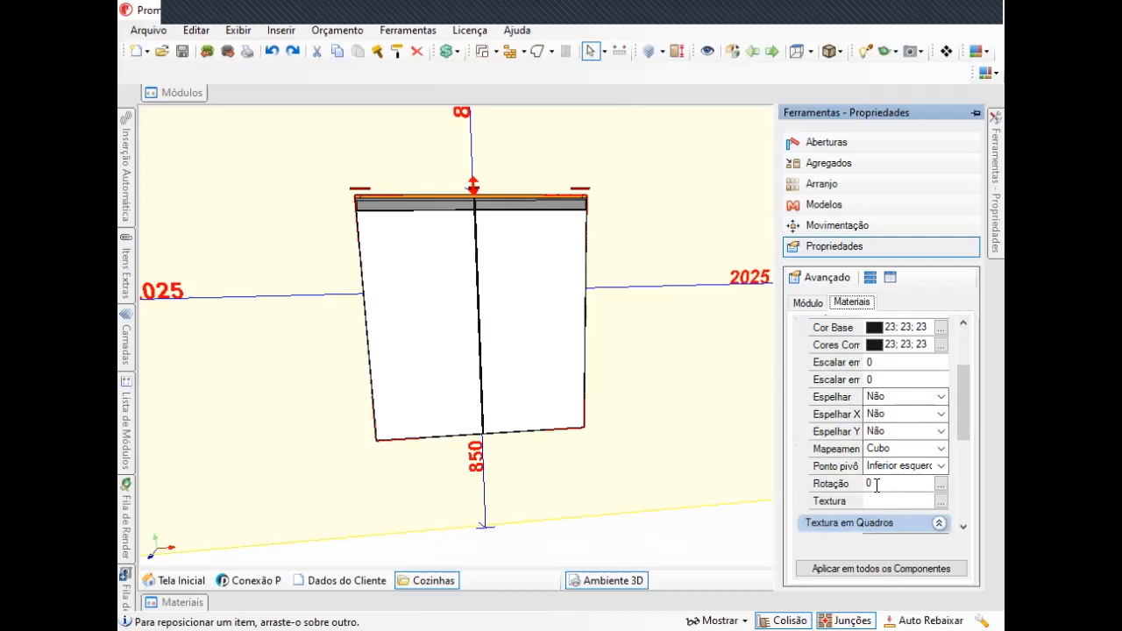
left_click(839, 484)
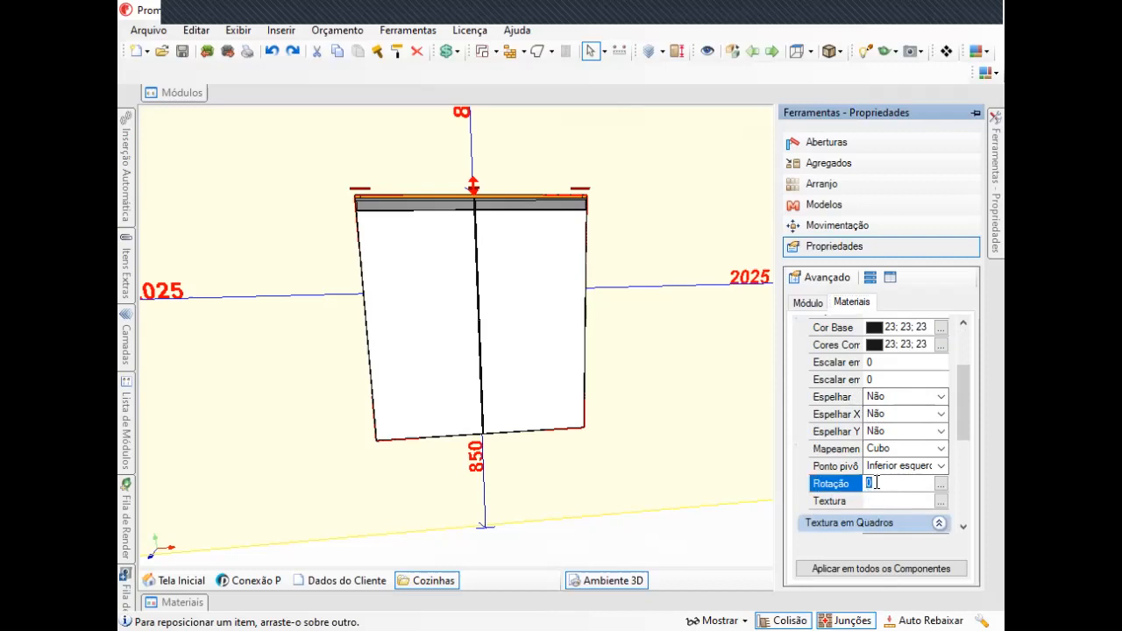
left_click(873, 498)
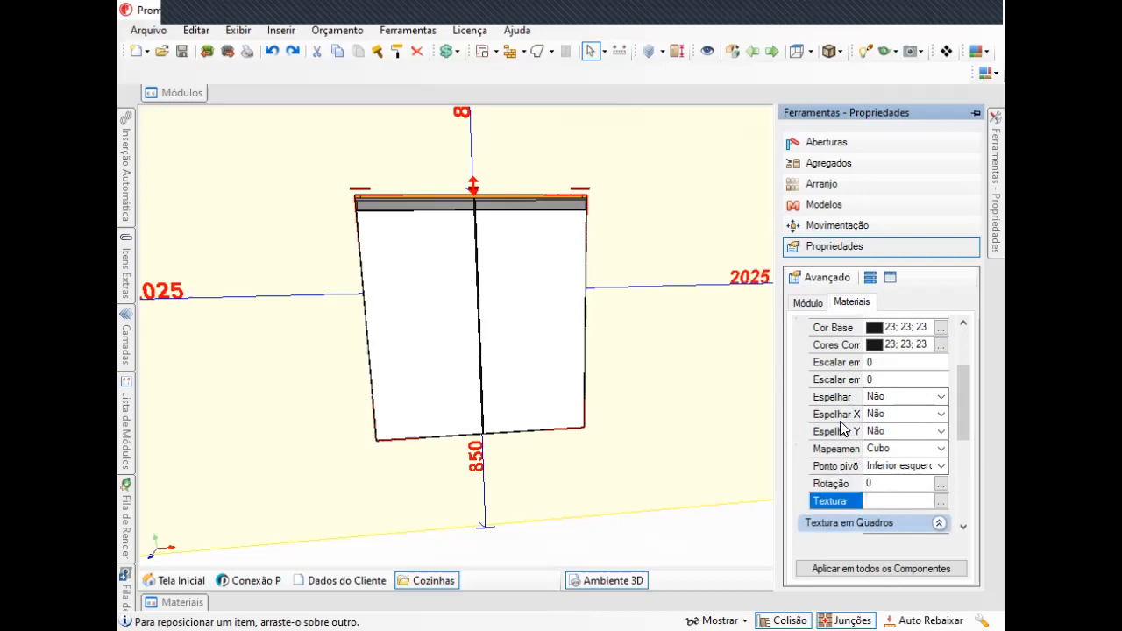
scroll(840, 423, "down", 2)
scroll(838, 417, "down", 2)
scroll(839, 419, "up", 10)
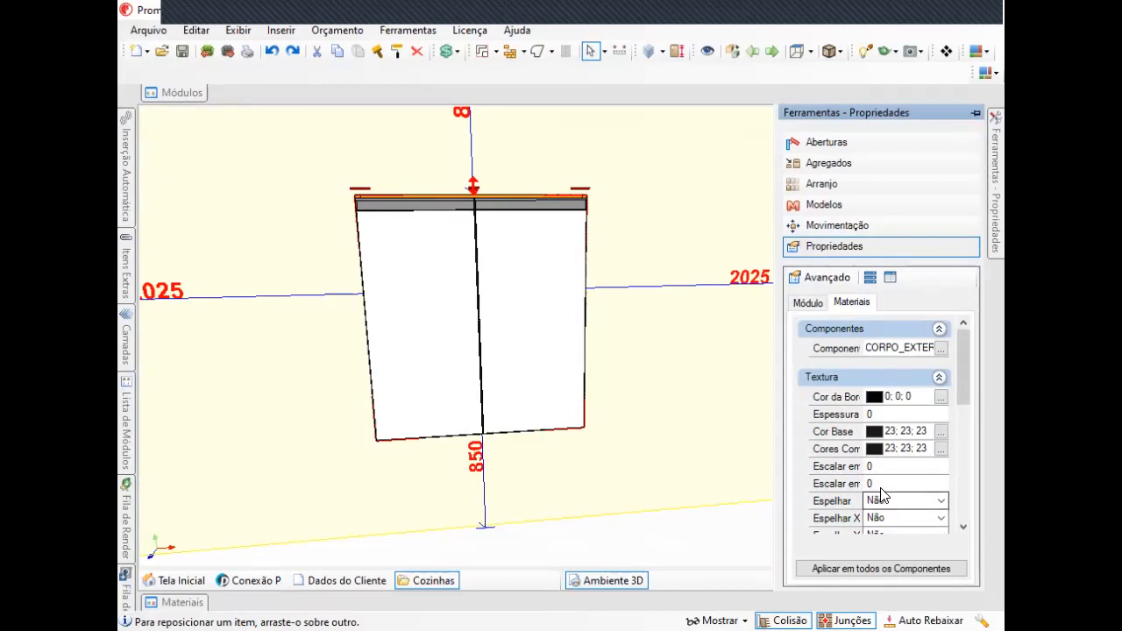
mouse_move(660, 367)
middle_mouse_down()
mouse_move(672, 310)
mouse_move(696, 298)
mouse_move(670, 403)
mouse_move(676, 377)
middle_mouse_up()
middle_click_drag(558, 382, 785, 350)
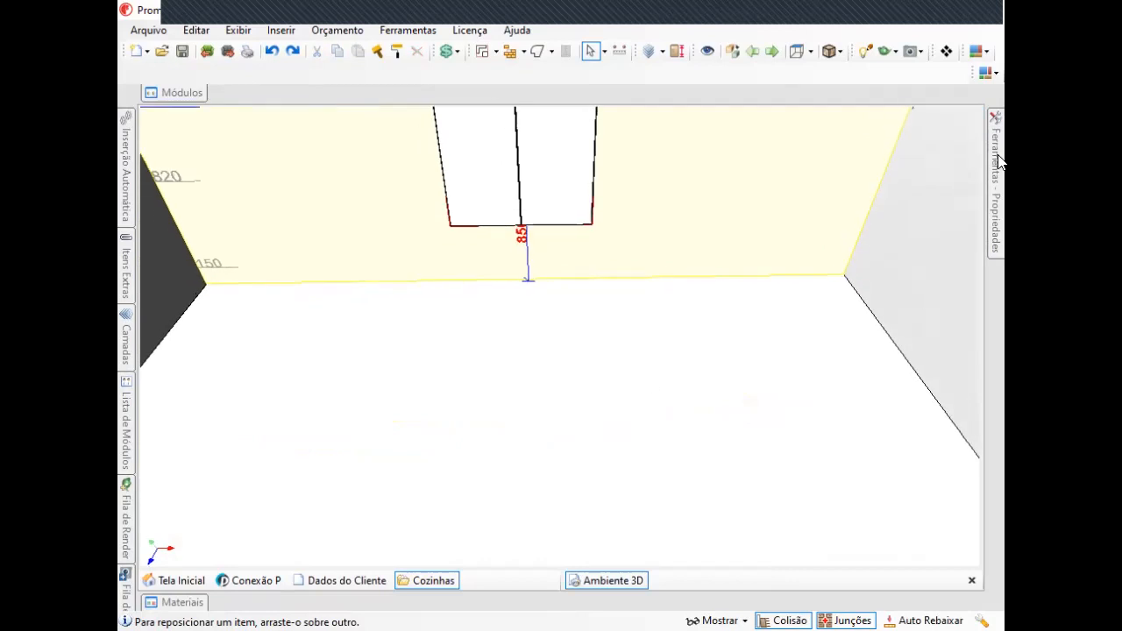
mouse_move(999, 158)
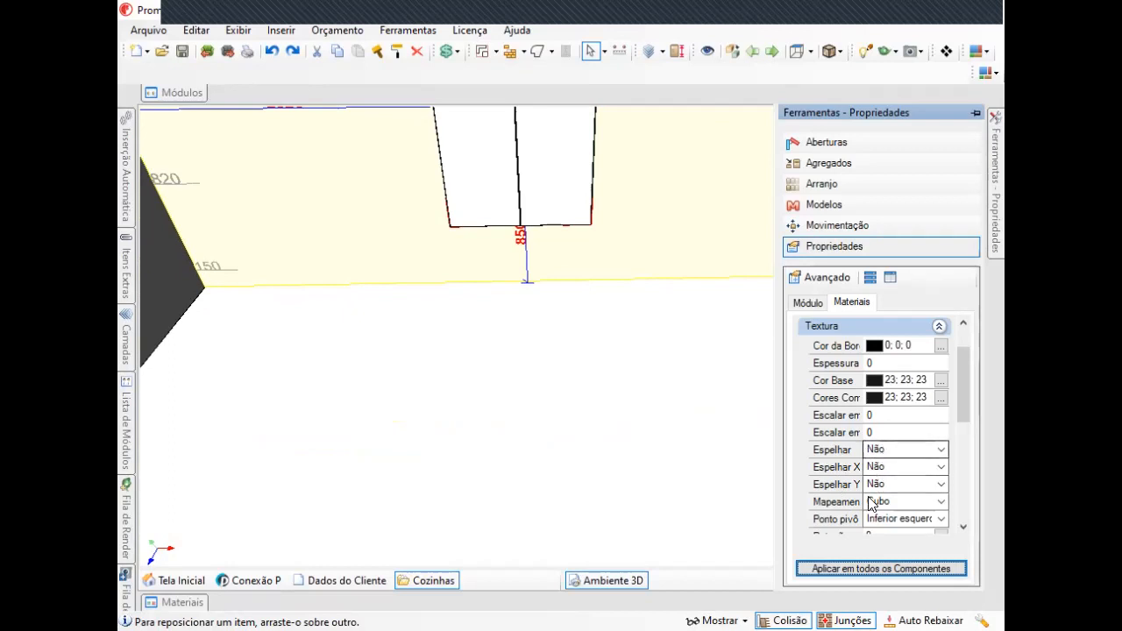
left_click_drag(963, 395, 977, 460)
left_click(872, 348)
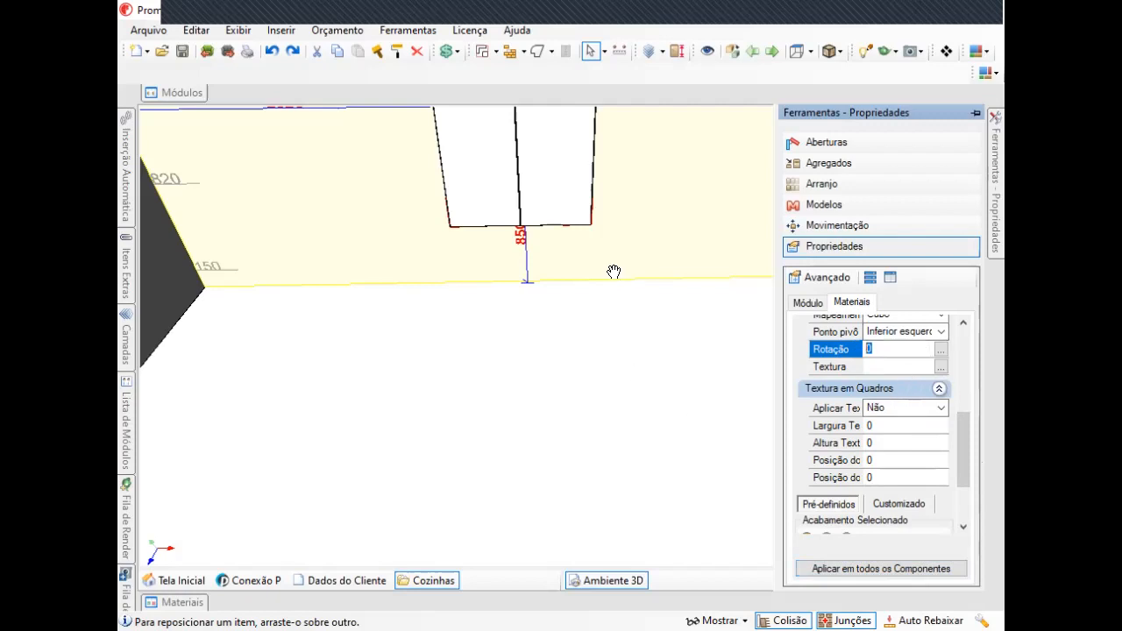
middle_click_drag(616, 271, 613, 344)
right_click_drag(574, 289, 567, 201)
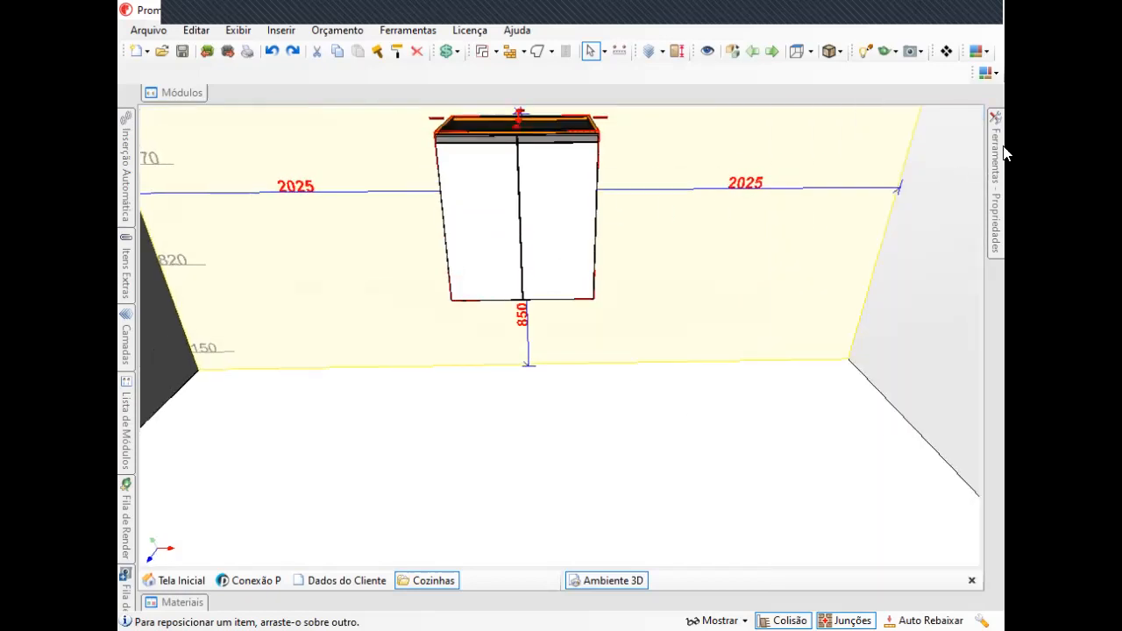
Set the cabinet component's Cor da Borda to green.
left_click(991, 167)
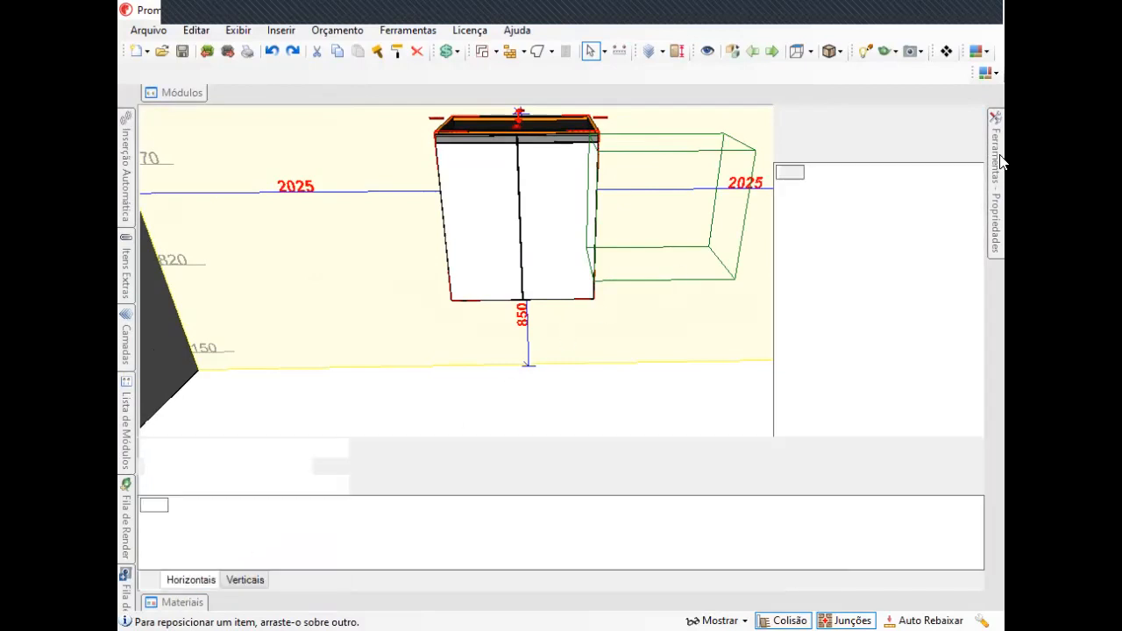
mouse_move(998, 156)
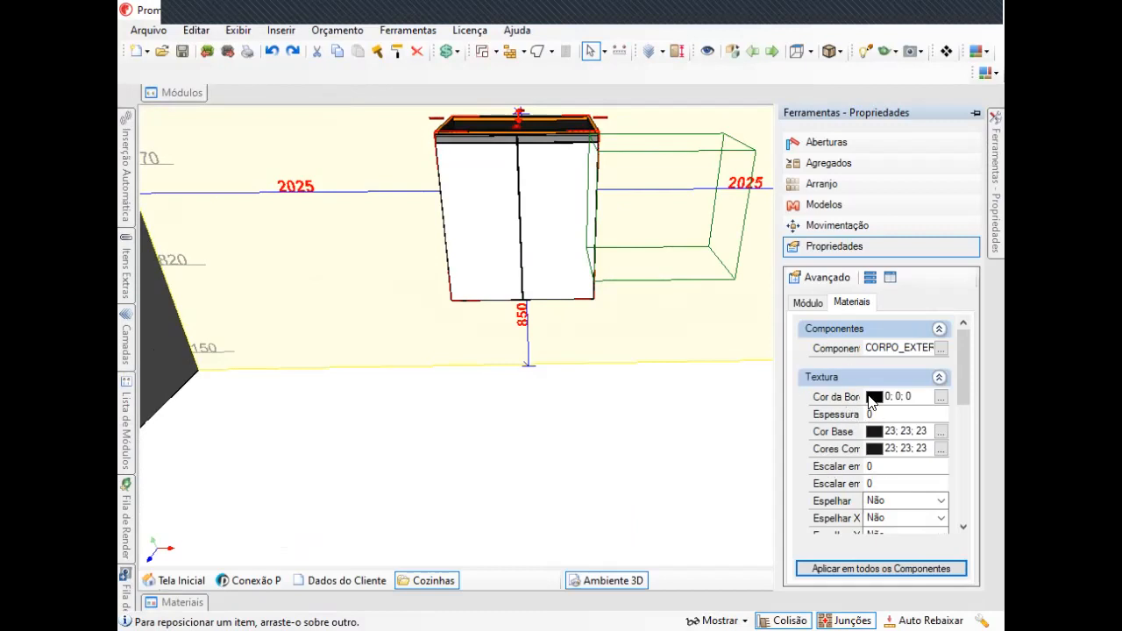
left_click(869, 396)
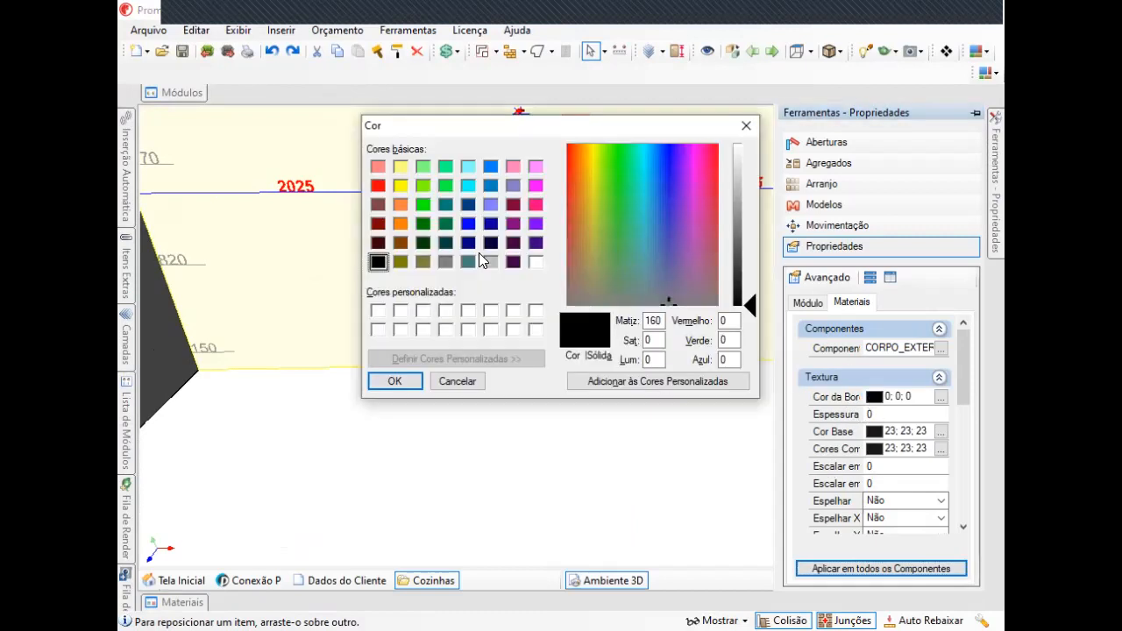
left_click(446, 185)
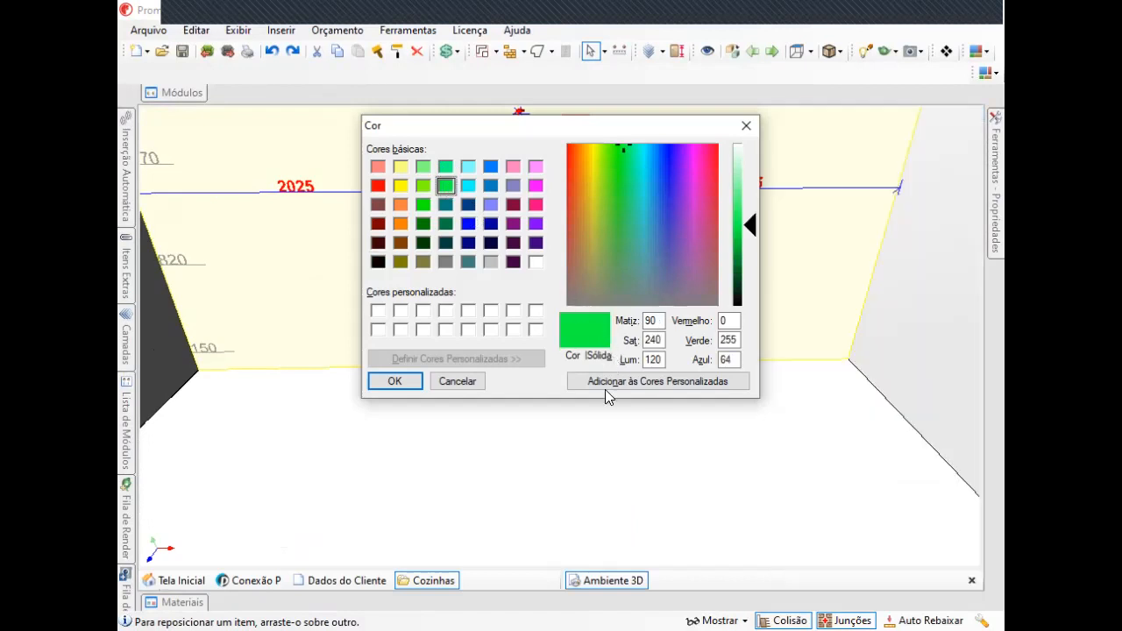
left_click(392, 384)
Select the wall and set its Cor da Borda to green.
middle_click_drag(586, 289, 603, 421)
right_click_drag(604, 421, 831, 383)
scroll(824, 253, "down", 1)
left_click(824, 253)
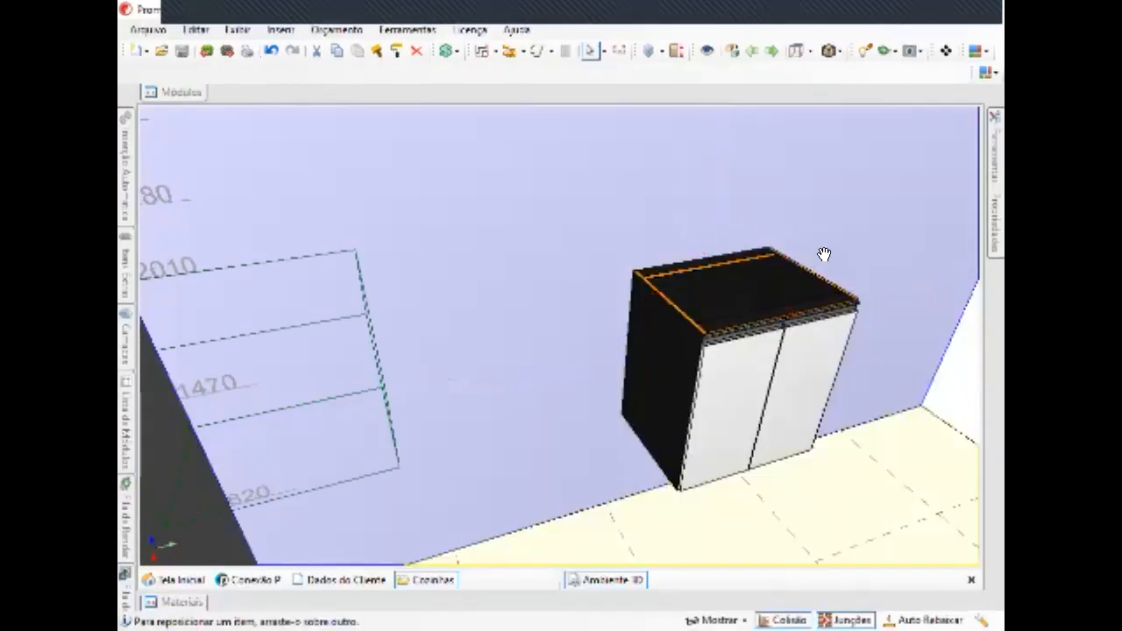
middle_click_drag(825, 254, 591, 262)
left_click(999, 152)
right_click_drag(735, 393, 714, 370)
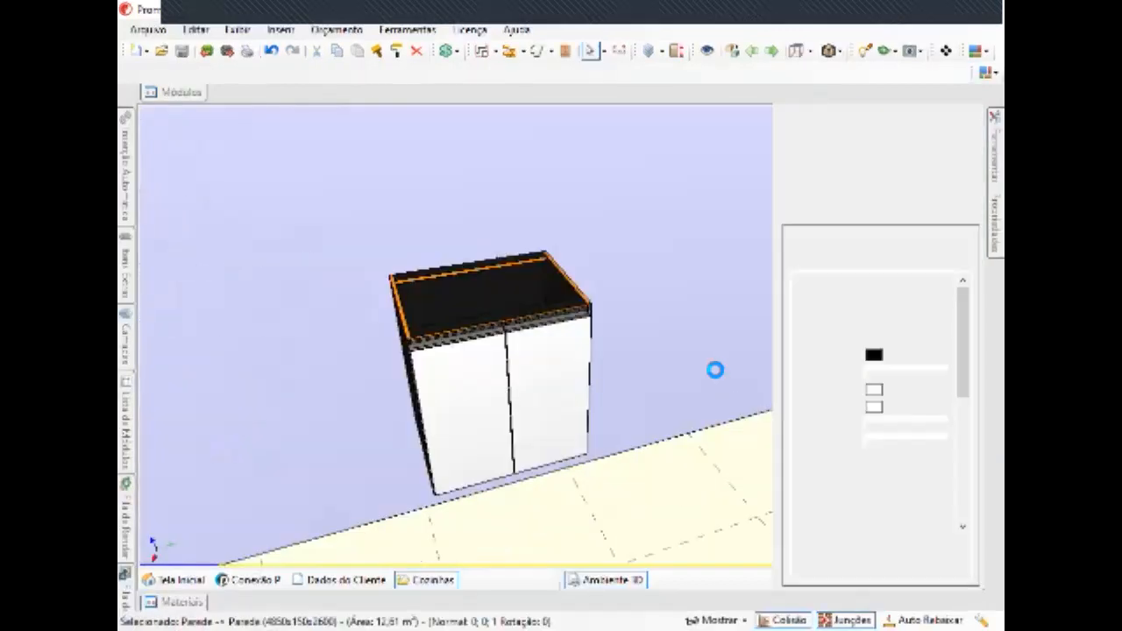
left_click(874, 354)
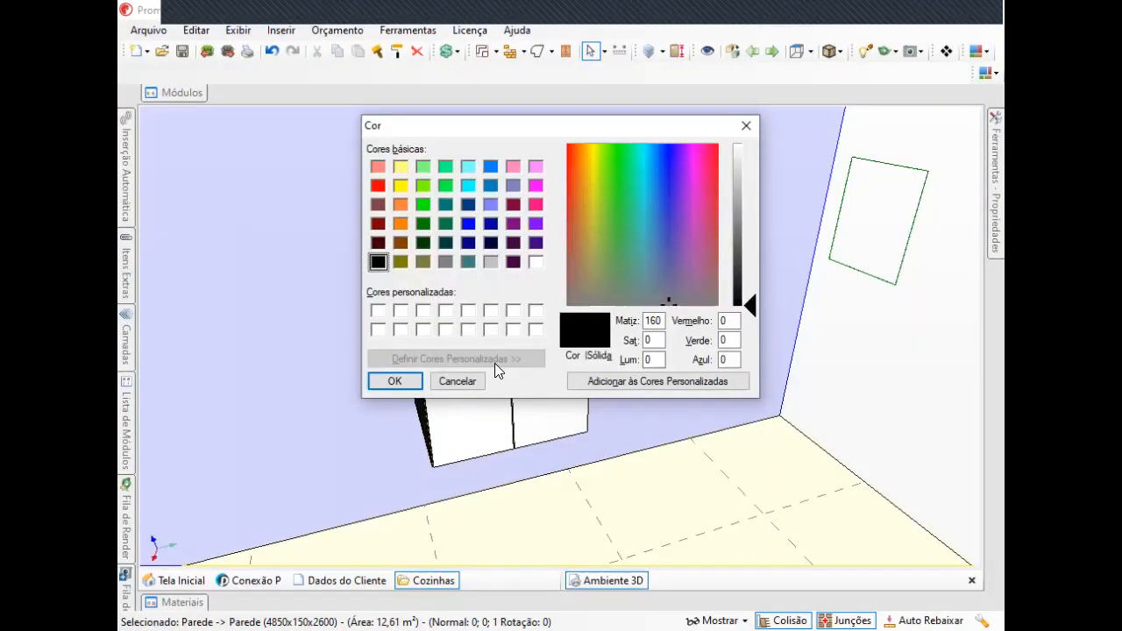
left_click(423, 204)
left_click(394, 382)
Select the cabinet and look through its front edging component's material properties.
middle_click_drag(641, 363, 672, 306)
left_click(674, 305)
left_click(997, 155)
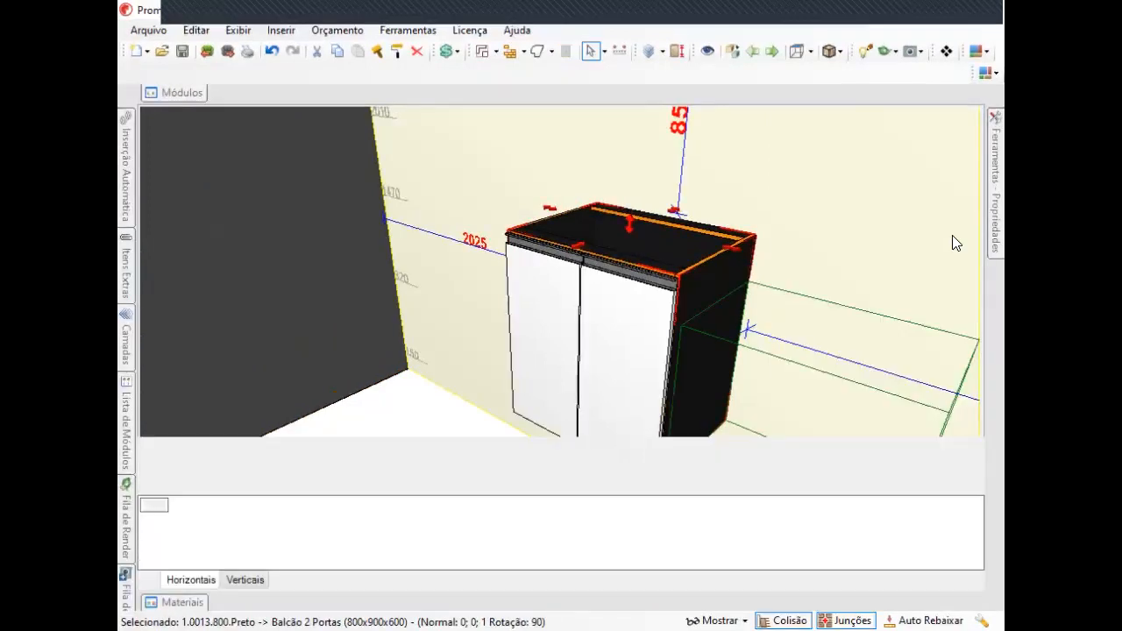
mouse_move(997, 171)
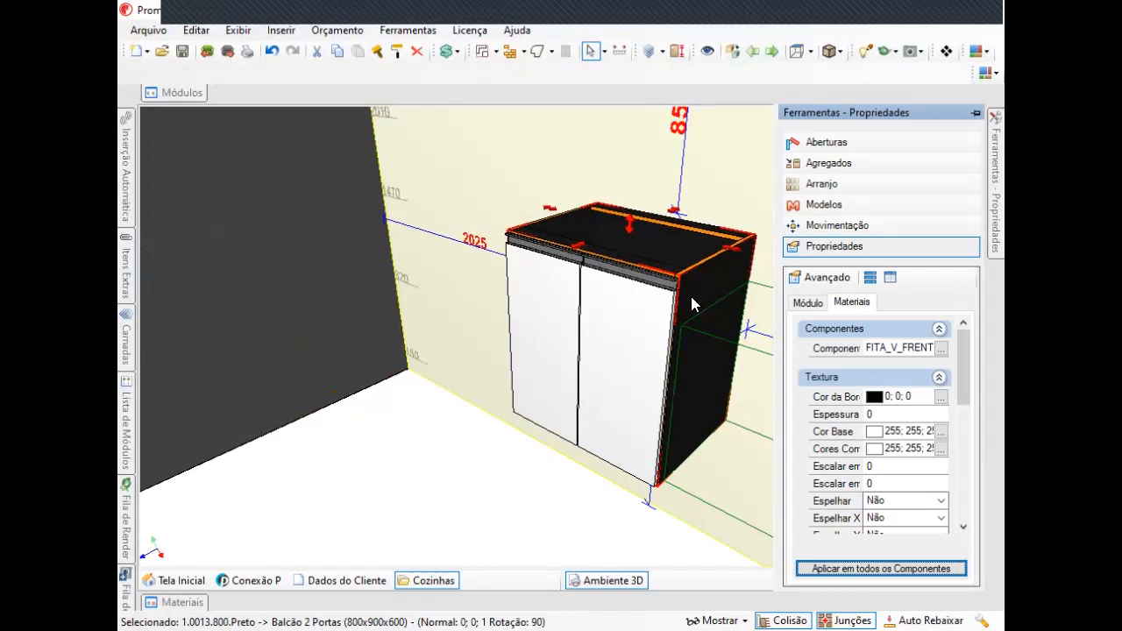
left_click_drag(965, 363, 967, 444)
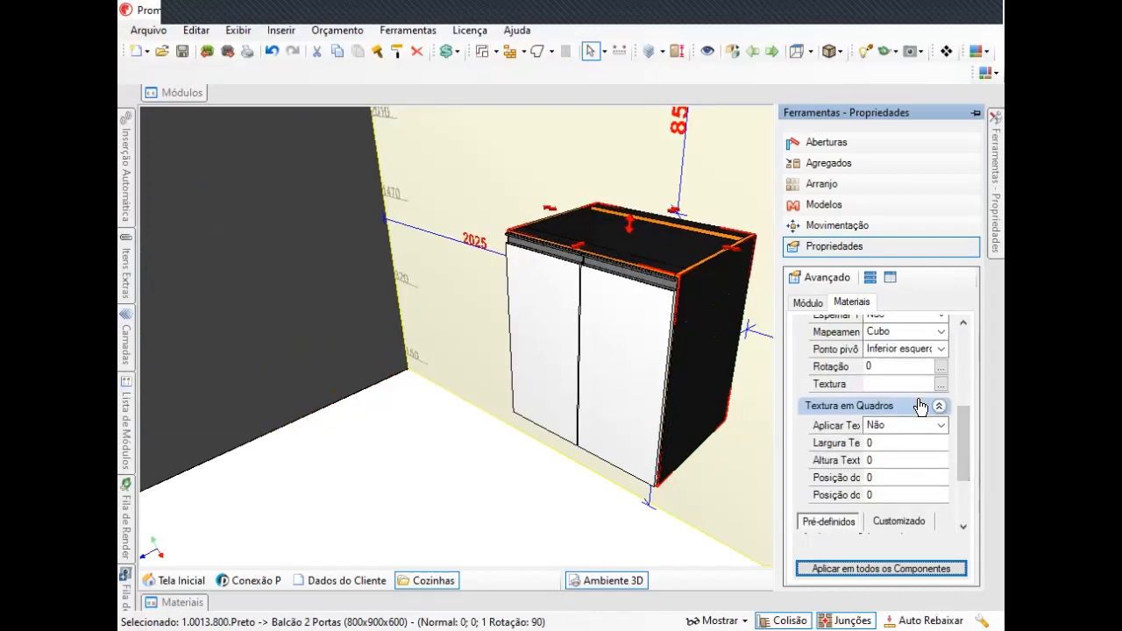
left_click_drag(967, 433, 969, 403)
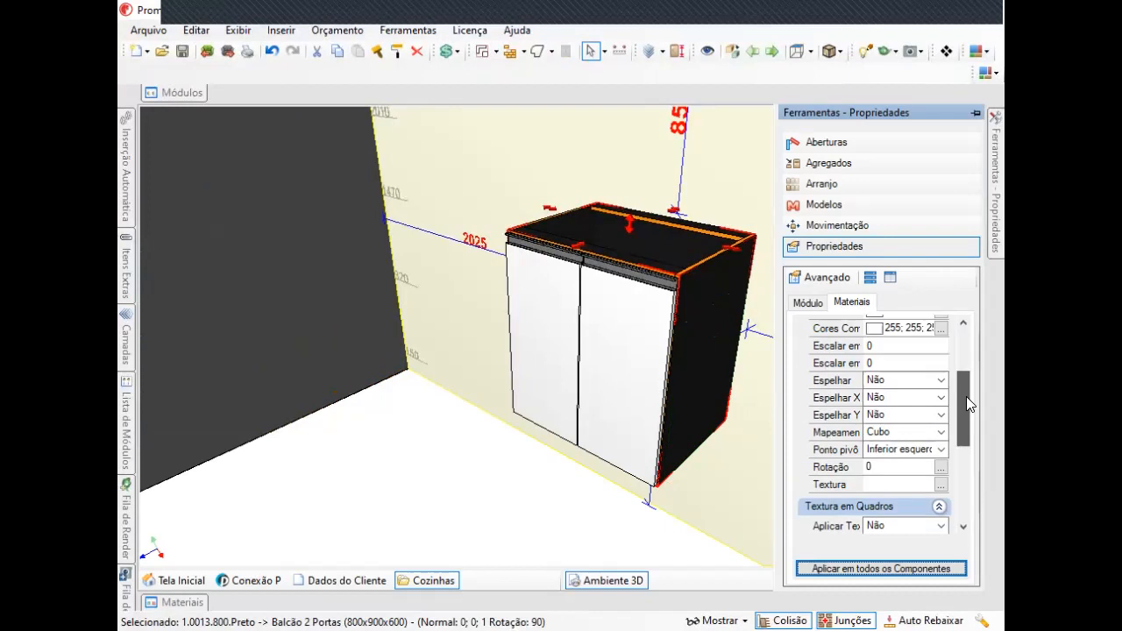
Open the Materiais library to browse the finish catalogues.
middle_click_drag(438, 515, 446, 412)
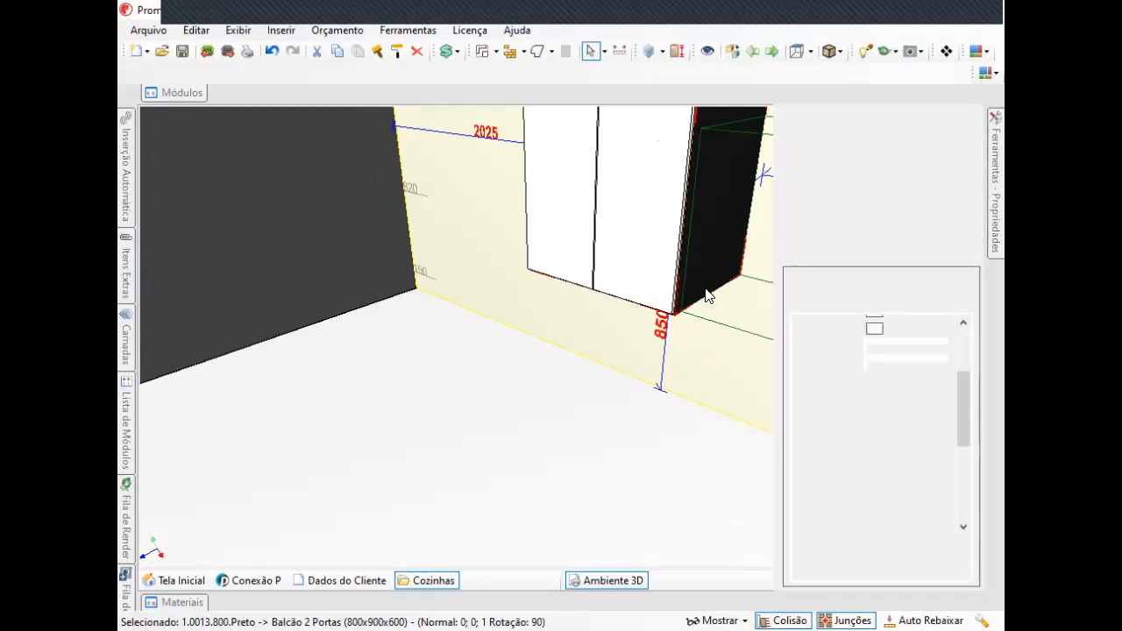
middle_click_drag(498, 364, 598, 450)
middle_click_drag(619, 333, 576, 428)
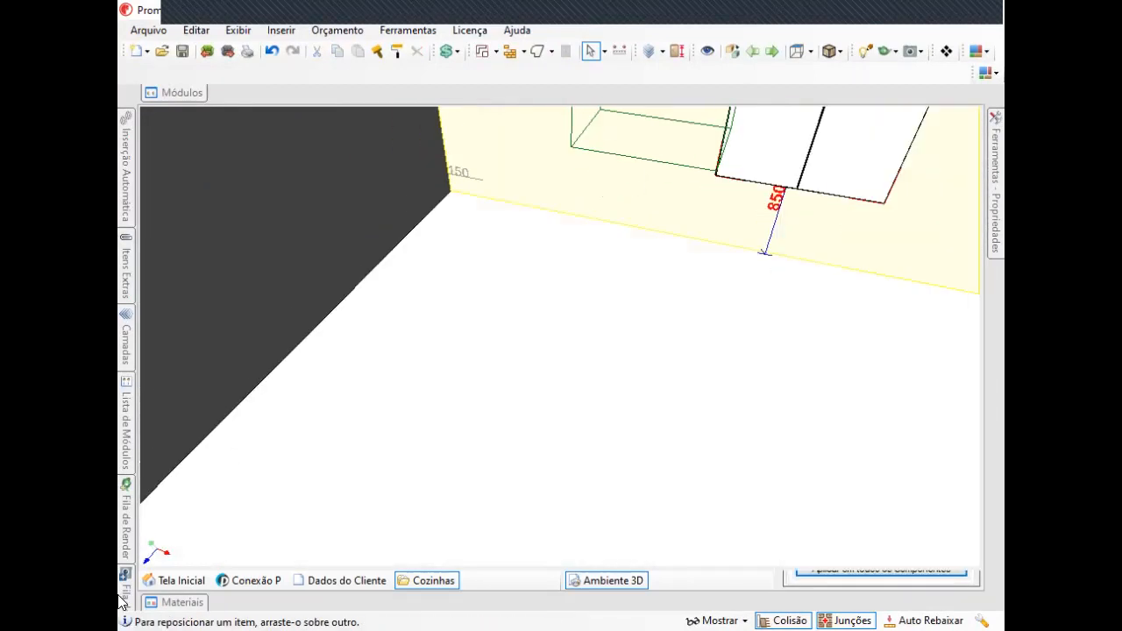
left_click(181, 602)
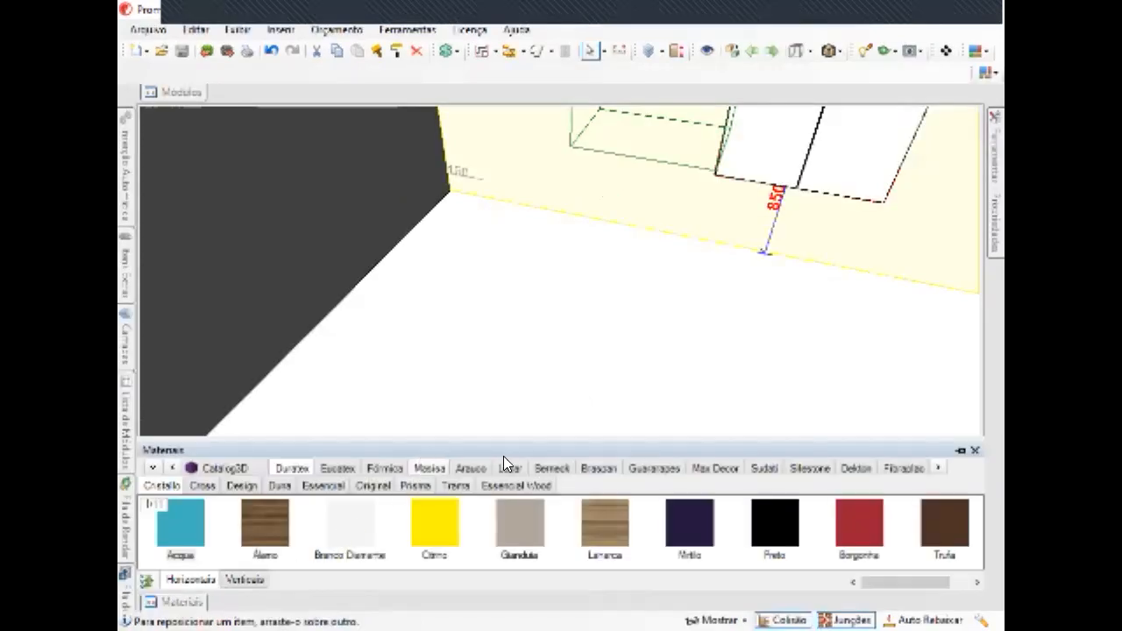
left_click(145, 466)
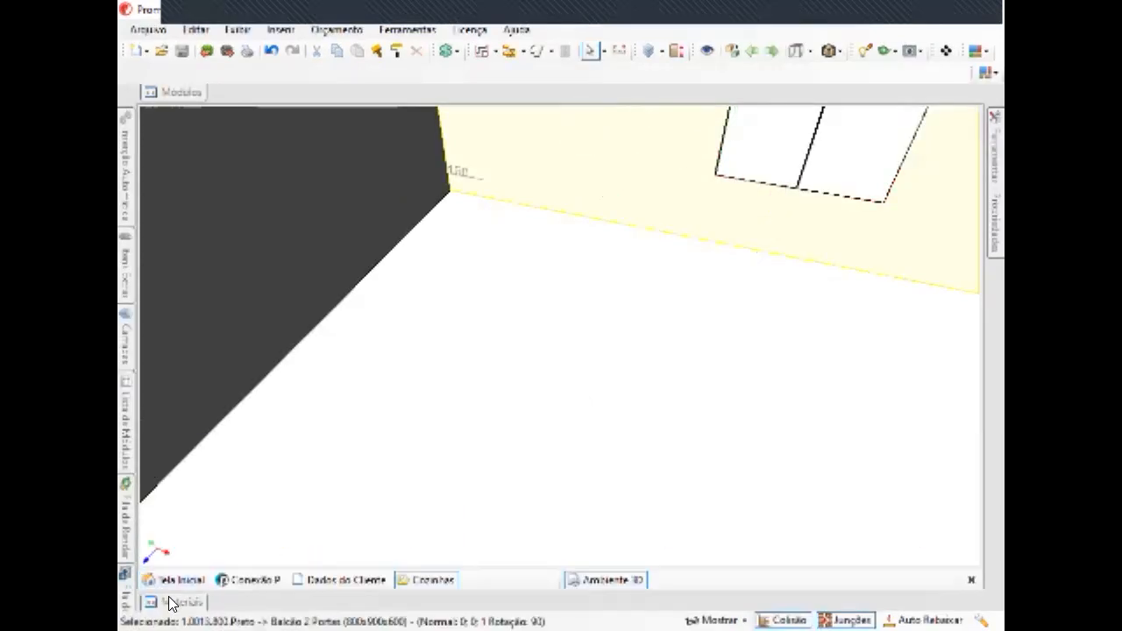
Apply the Fantasia tile "5 - Piso" from the Paredes | Pisos material catalogue to the floor.
left_click(172, 603)
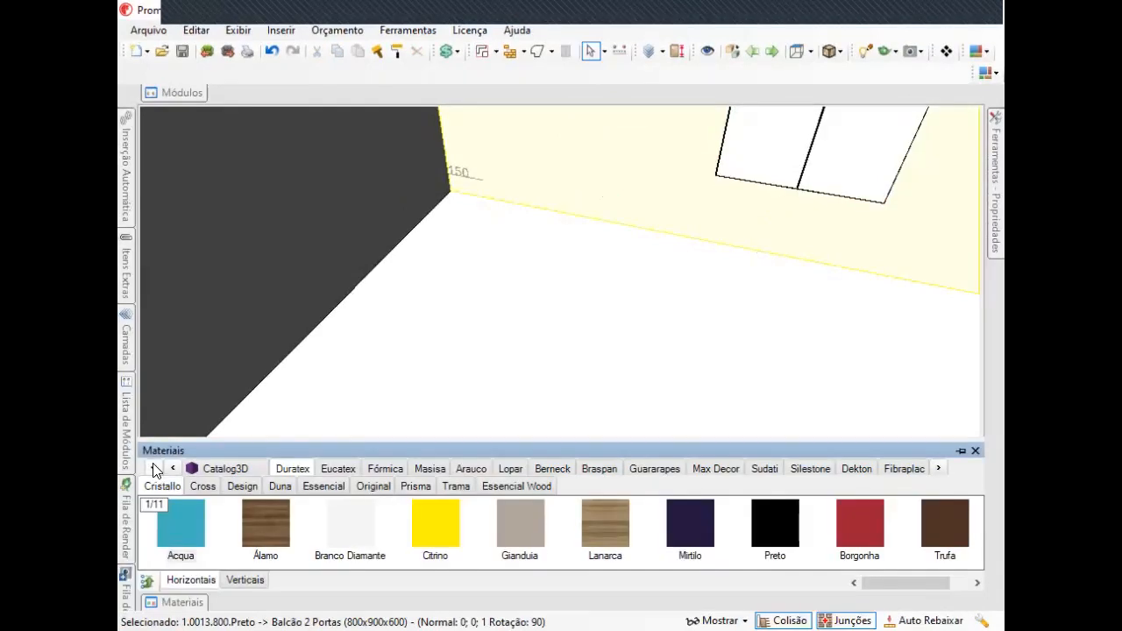
left_click(152, 472)
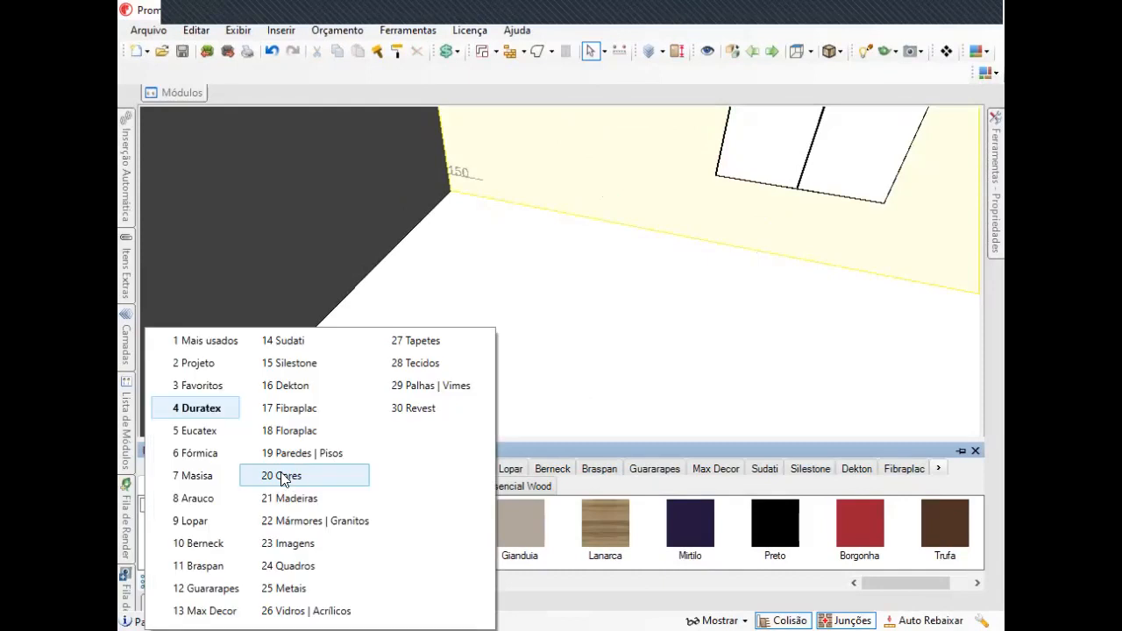
left_click(310, 454)
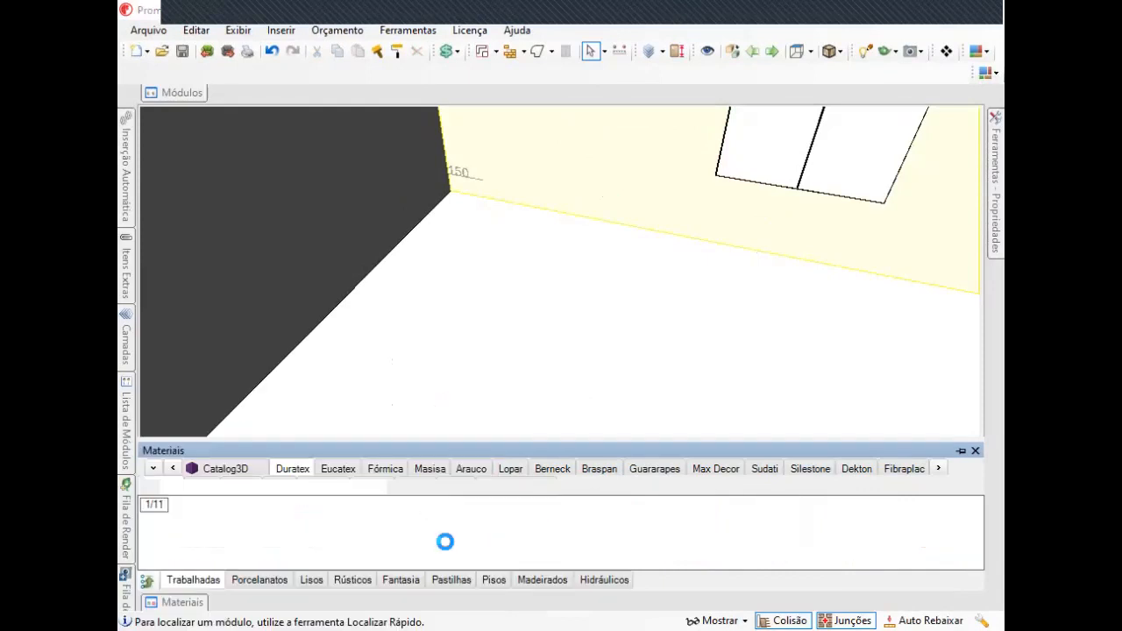
left_click(347, 526)
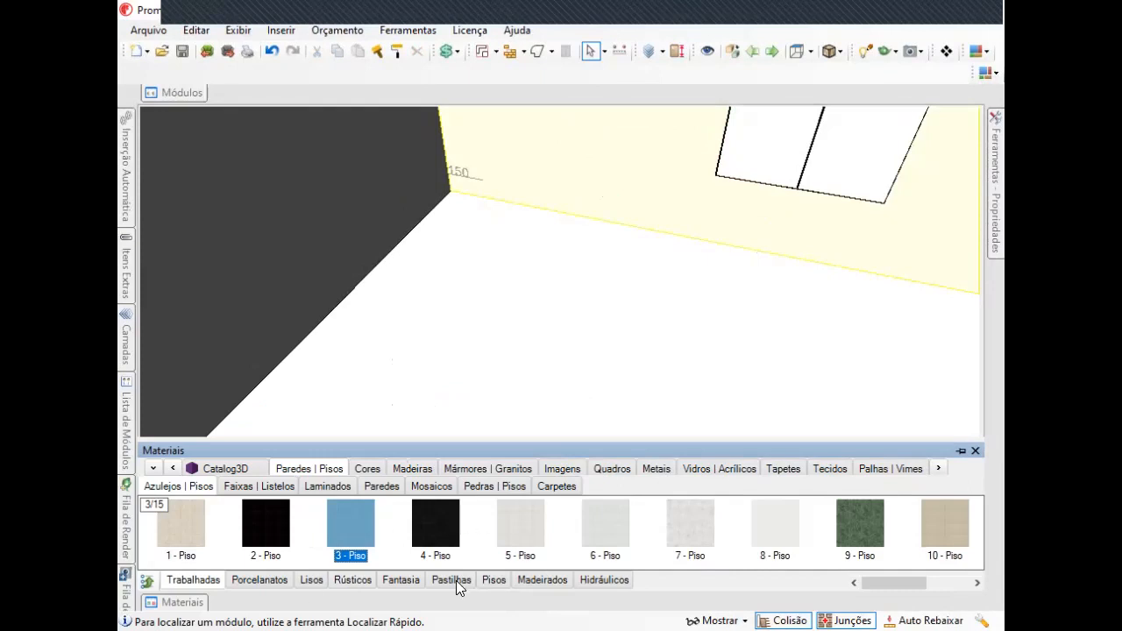
left_click(408, 580)
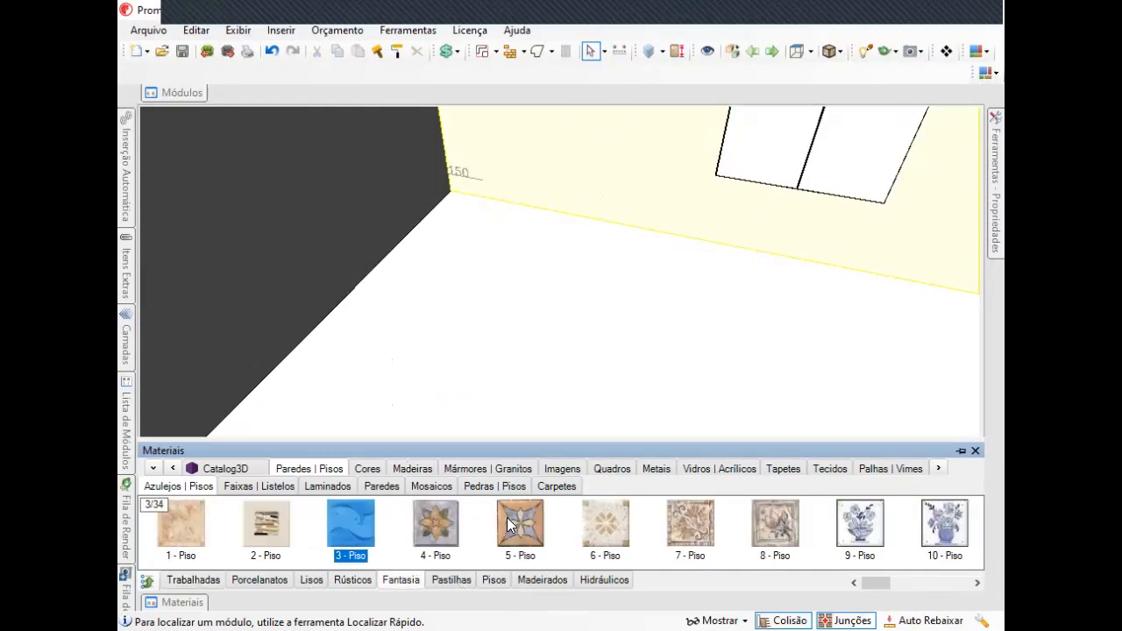
left_click_drag(527, 368, 526, 368)
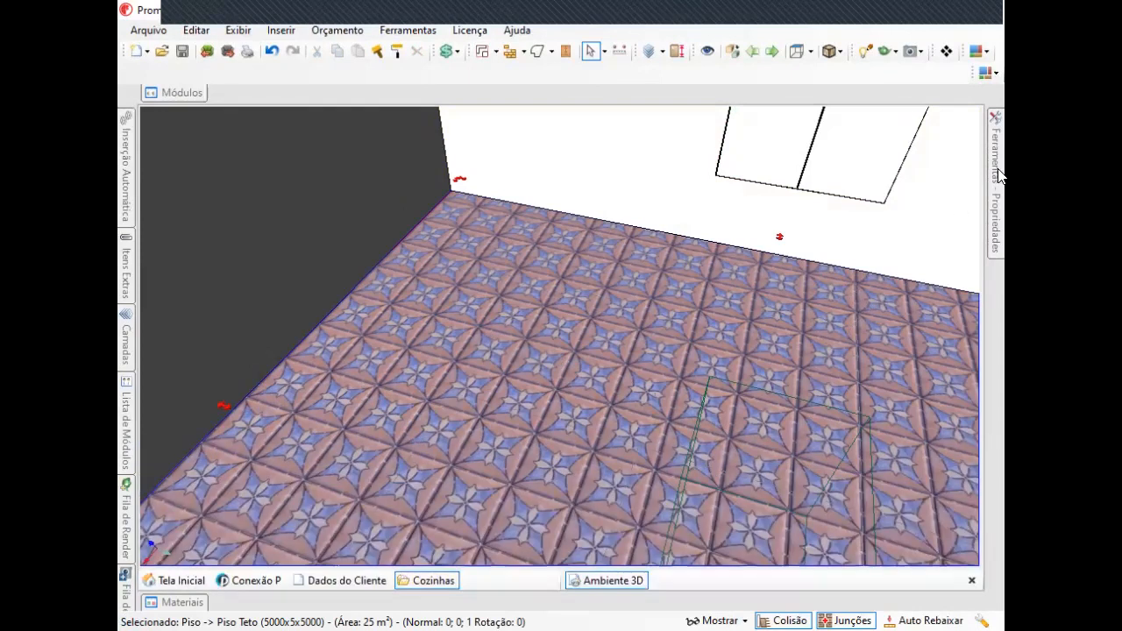
Set the floor texture's two Escalar values to 600.
mouse_move(999, 175)
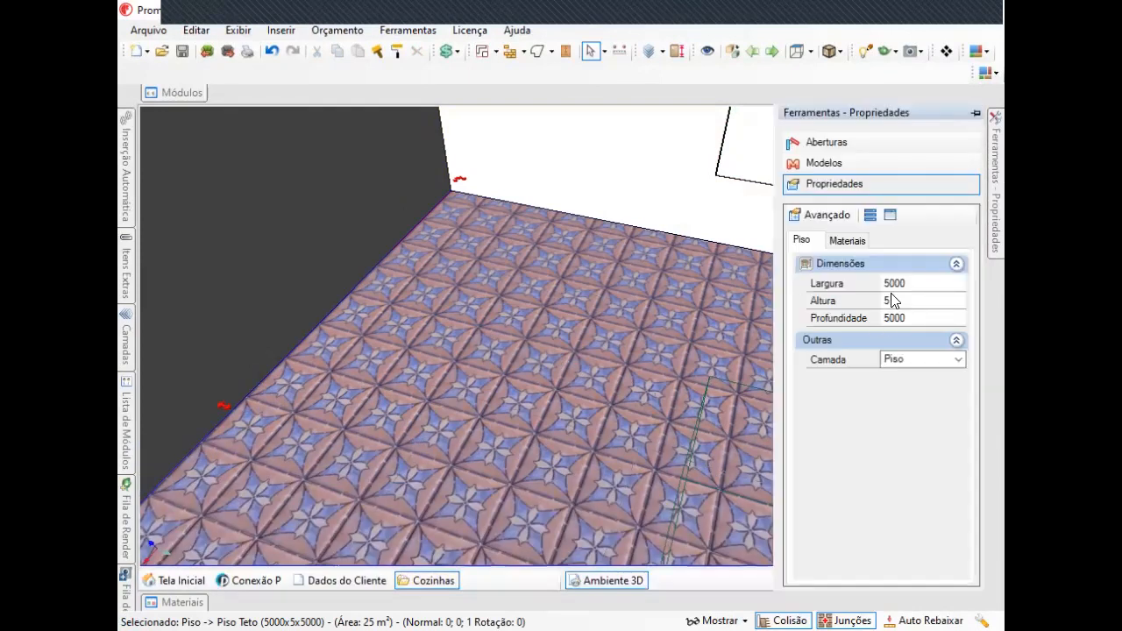
left_click(847, 240)
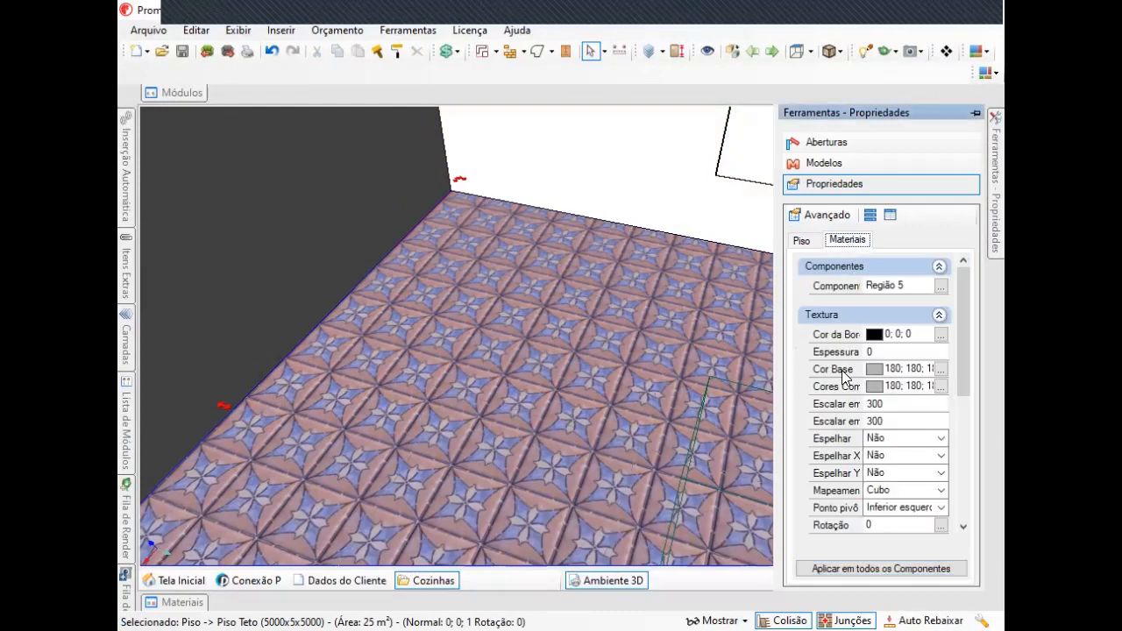
left_click(797, 404)
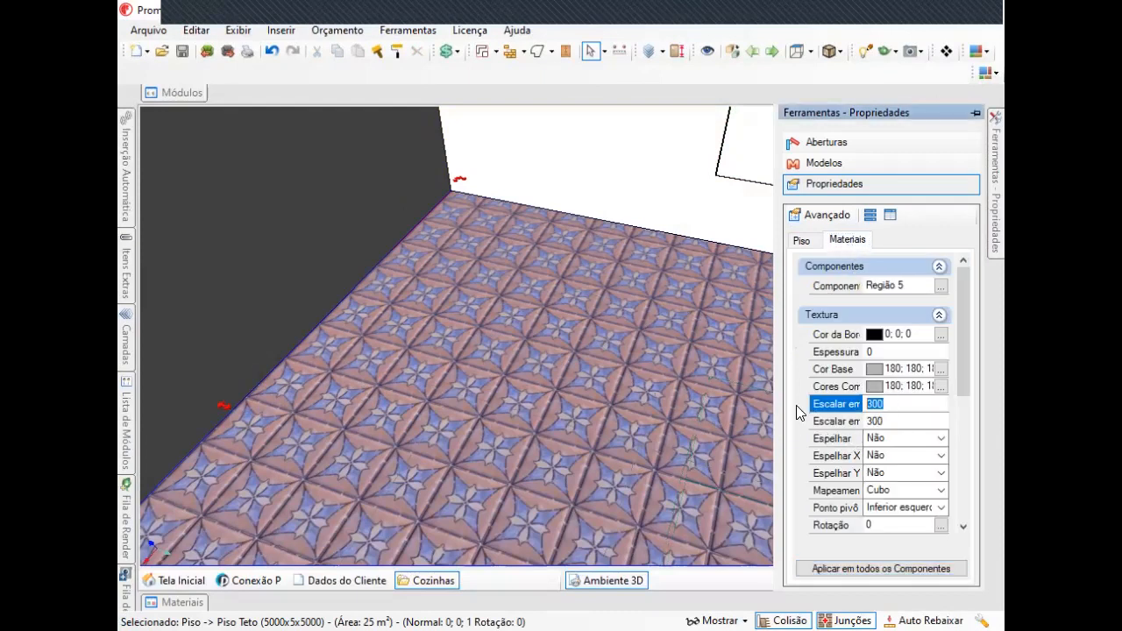
type("600")
key("Return")
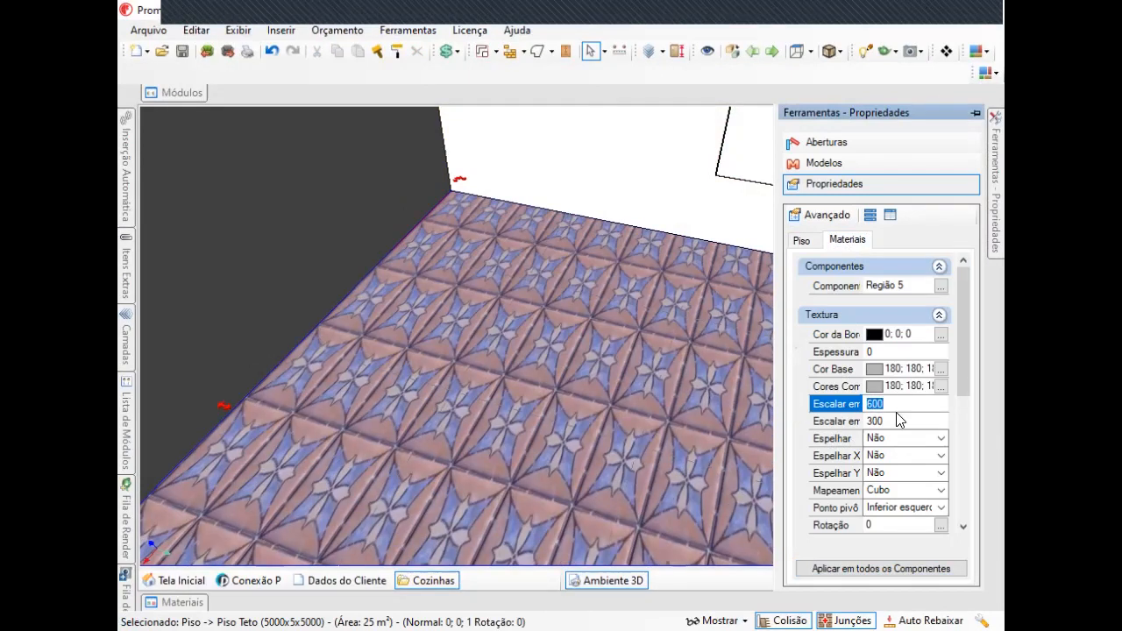
left_click(849, 422)
type("60")
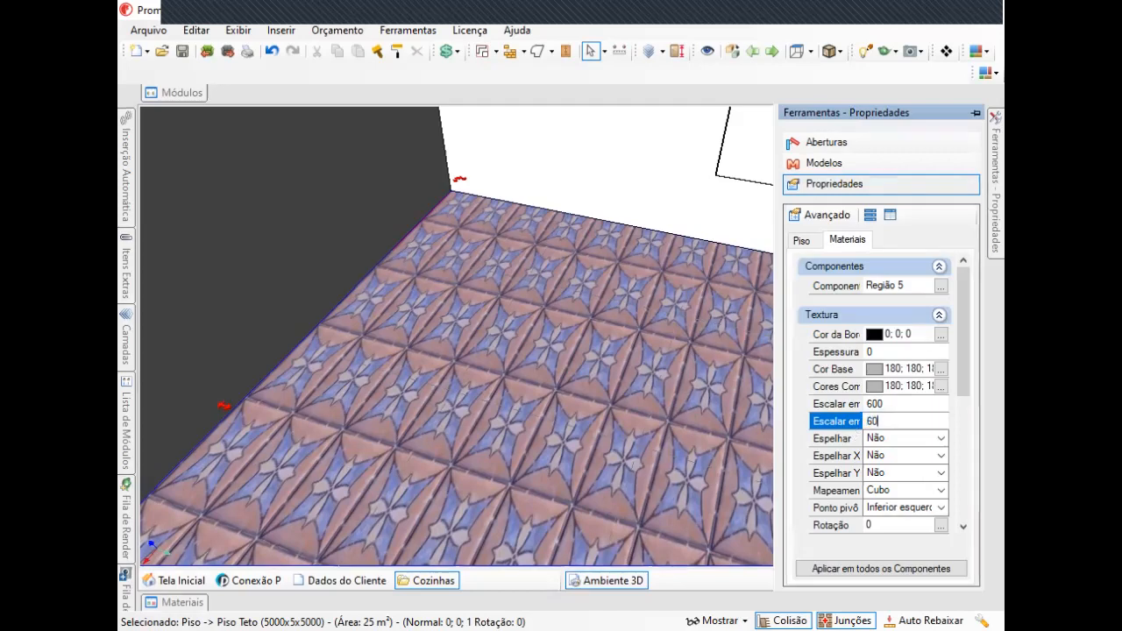
type("0")
key("Return")
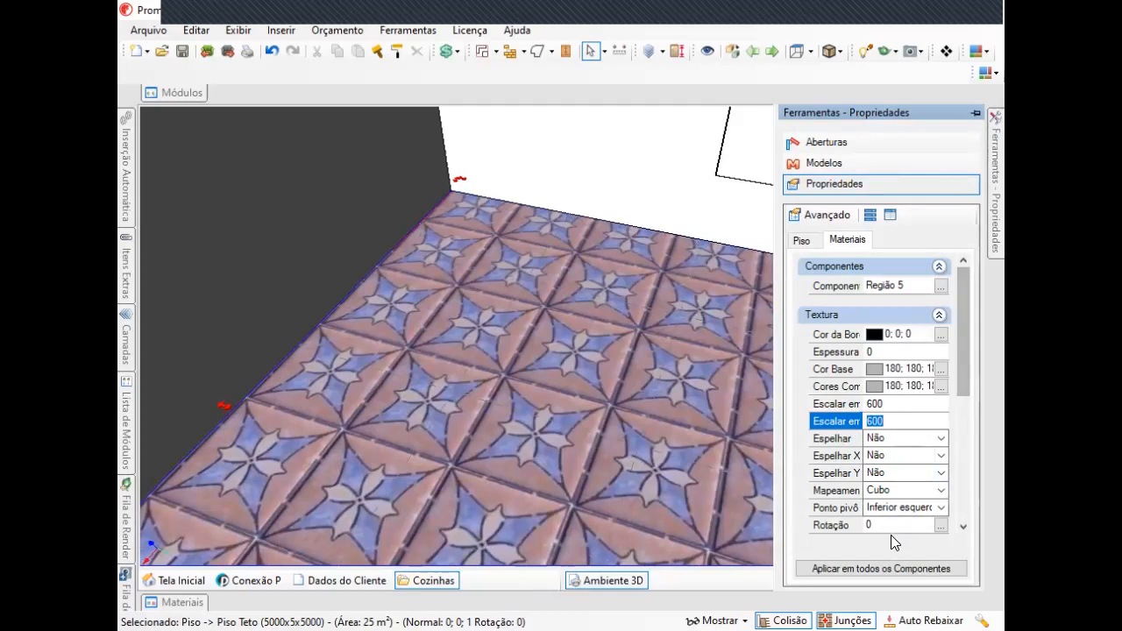
Set the floor texture's Rotação to 45.
left_click(824, 523)
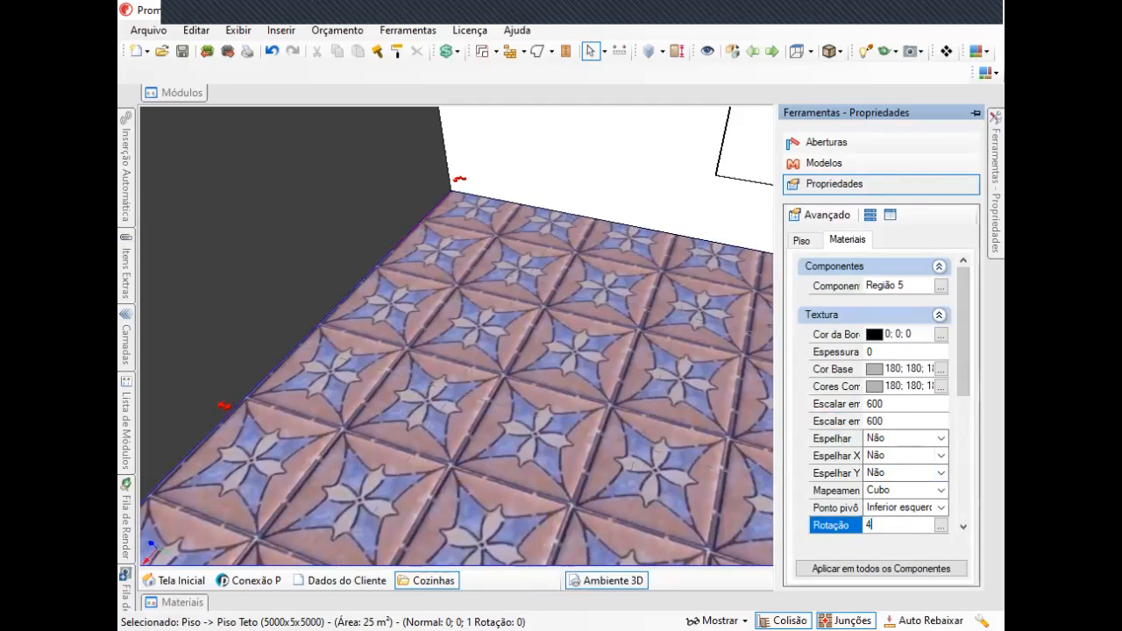
type("45")
key("Return")
Select the wall cabinet and show its advanced module properties.
middle_click_drag(520, 420, 686, 205)
middle_click_drag(748, 417, 607, 260)
double_click(708, 254)
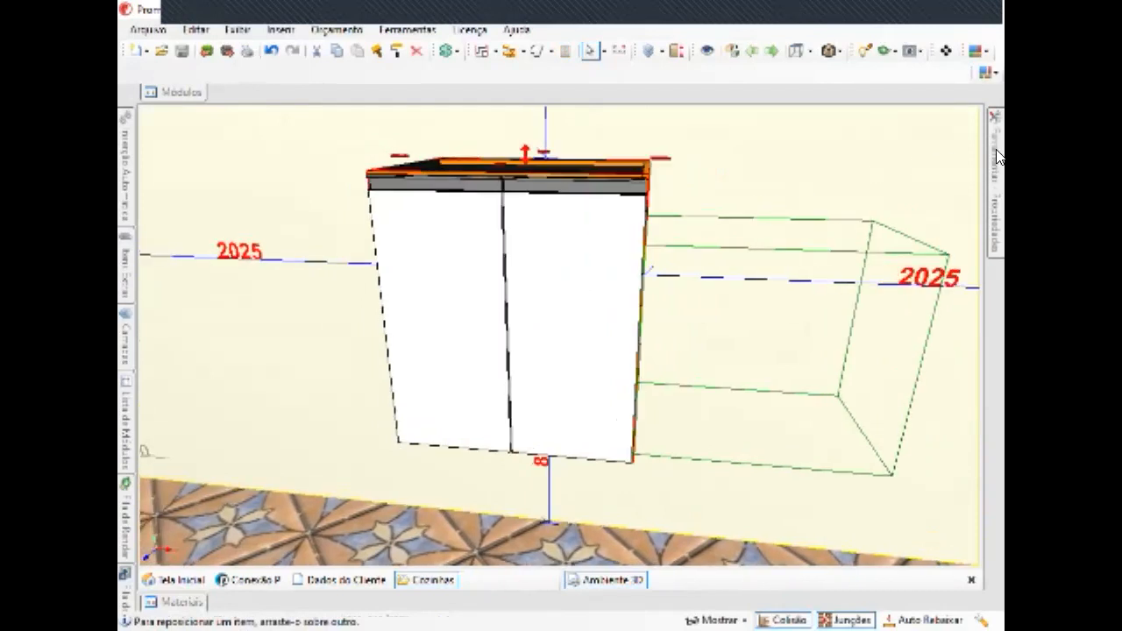
mouse_move(998, 156)
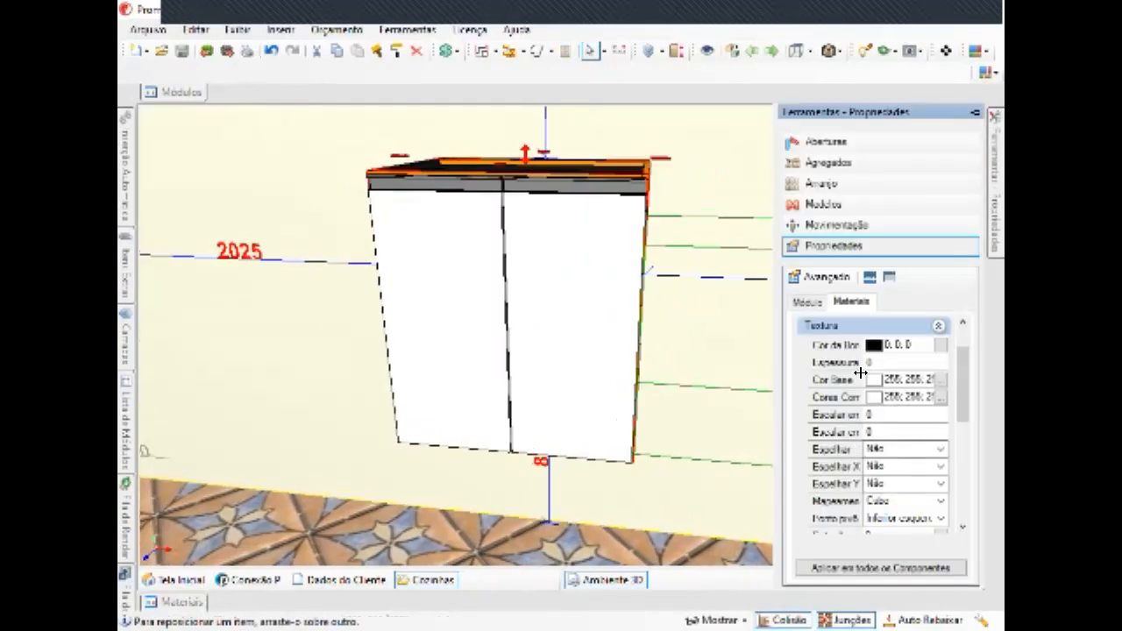
left_click(806, 303)
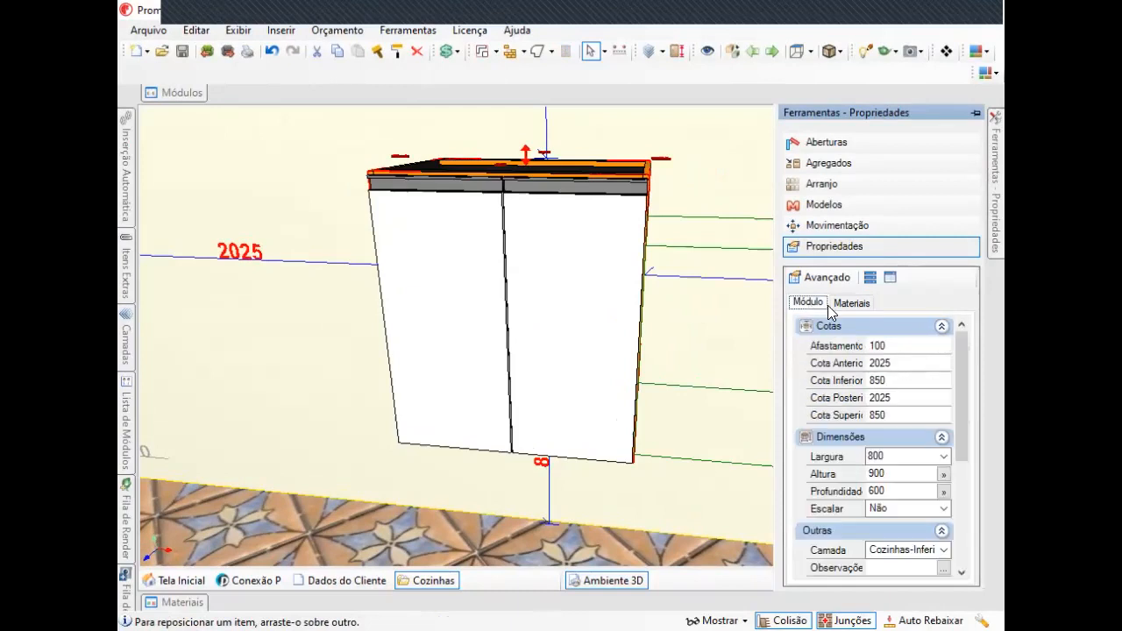
left_click(833, 277)
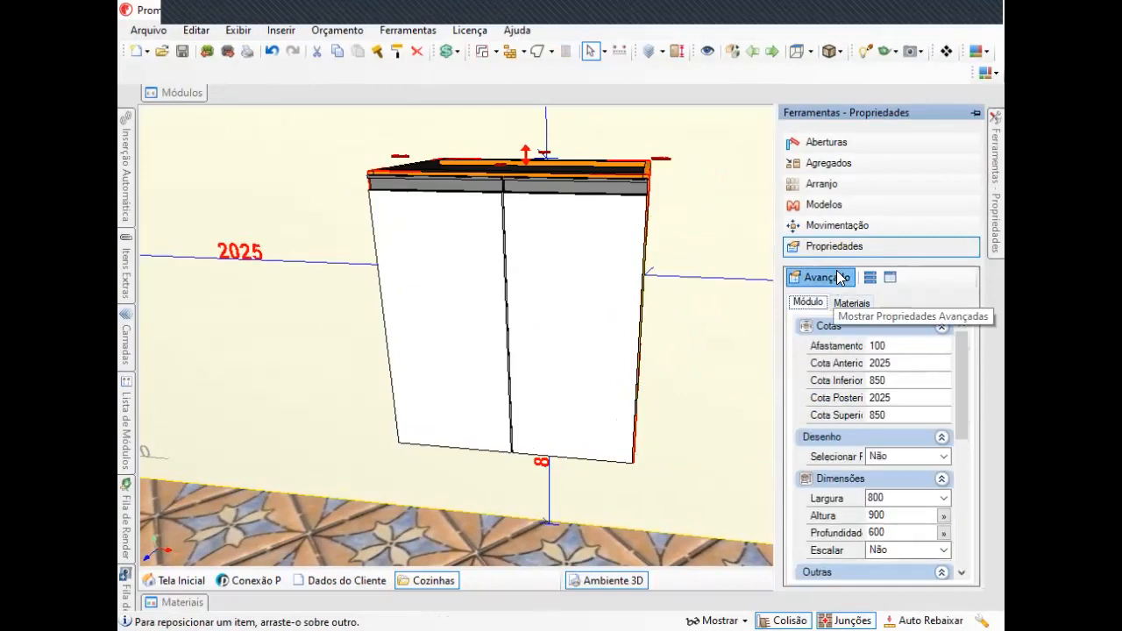
scroll(930, 456, "down", 6)
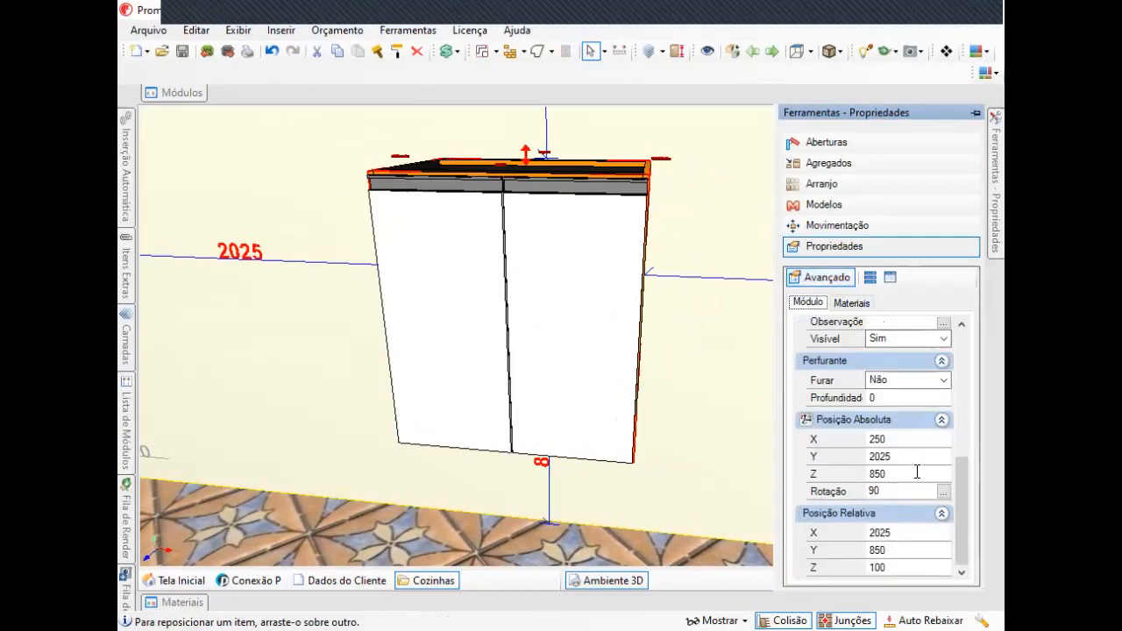
scroll(917, 471, "up", 3)
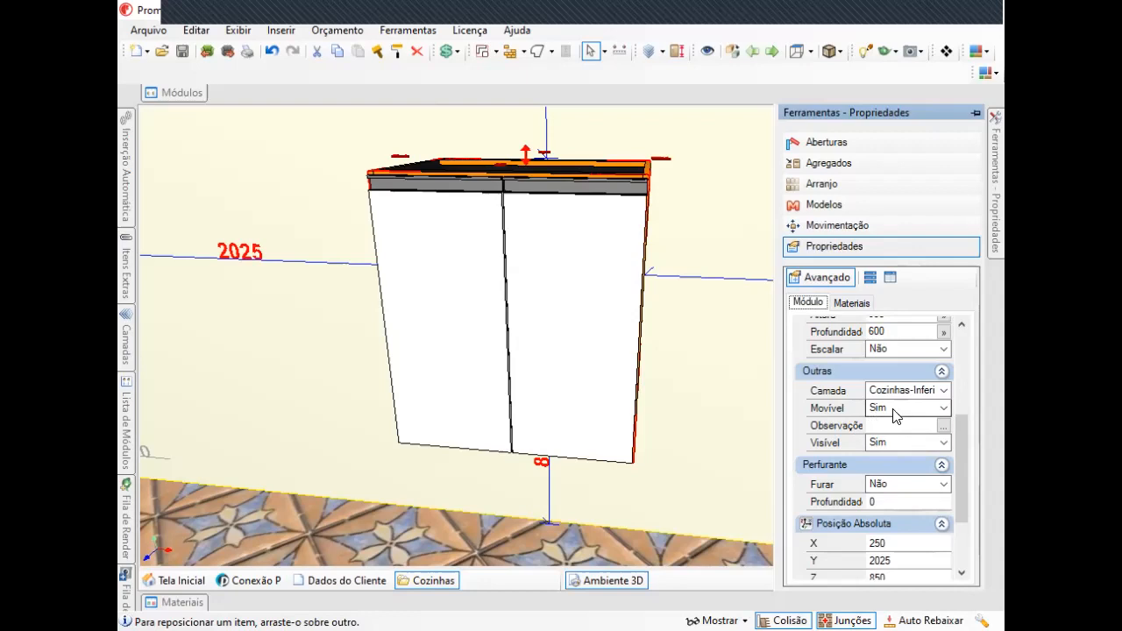
Select the wall and review its Outras options, including Movível.
left_click_drag(671, 319, 697, 312)
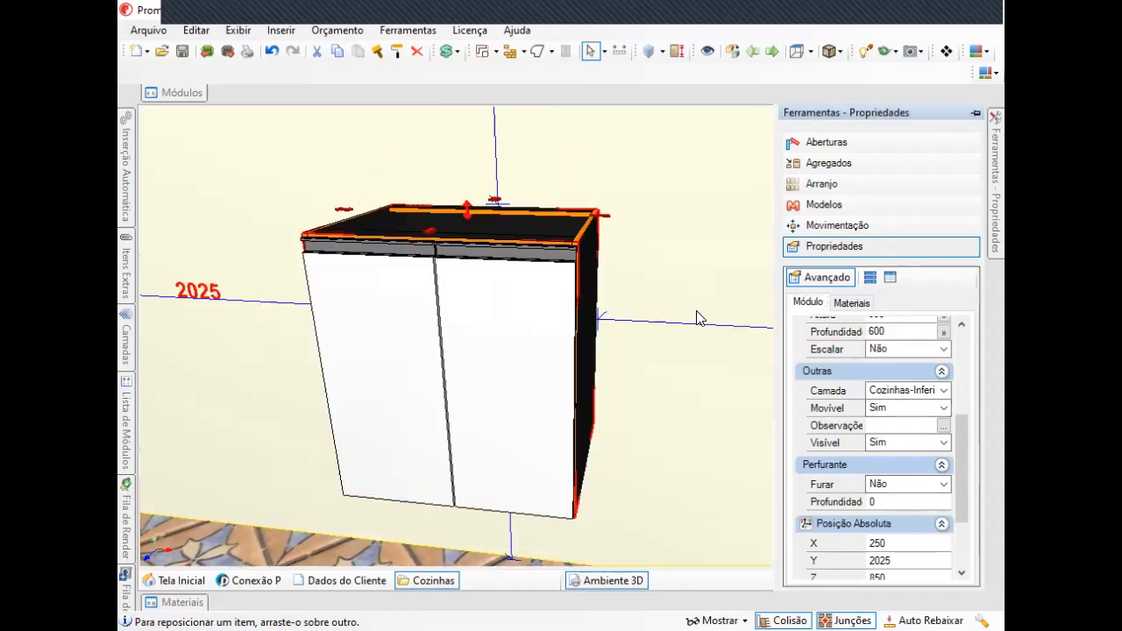
left_click(715, 320)
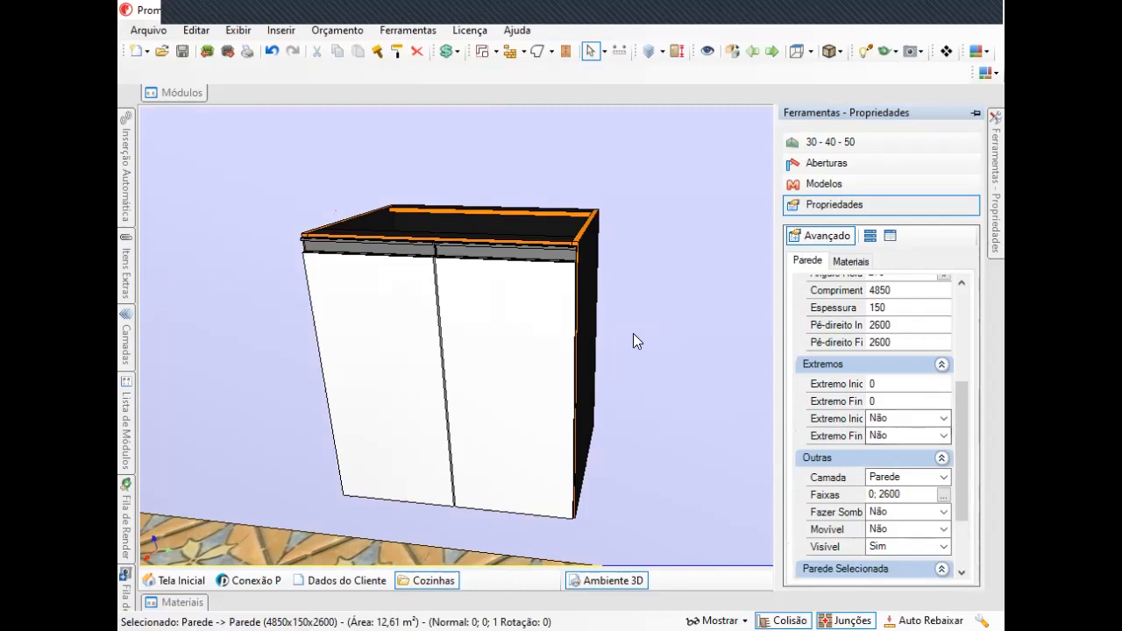
left_click_drag(690, 341, 554, 299)
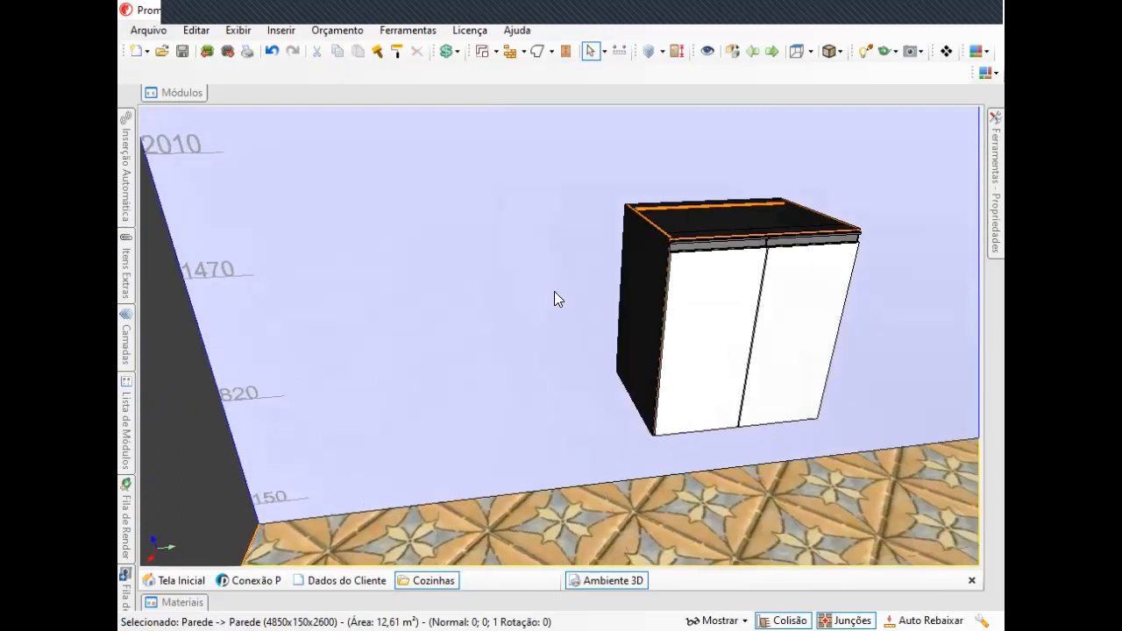
left_click_drag(644, 252, 519, 292)
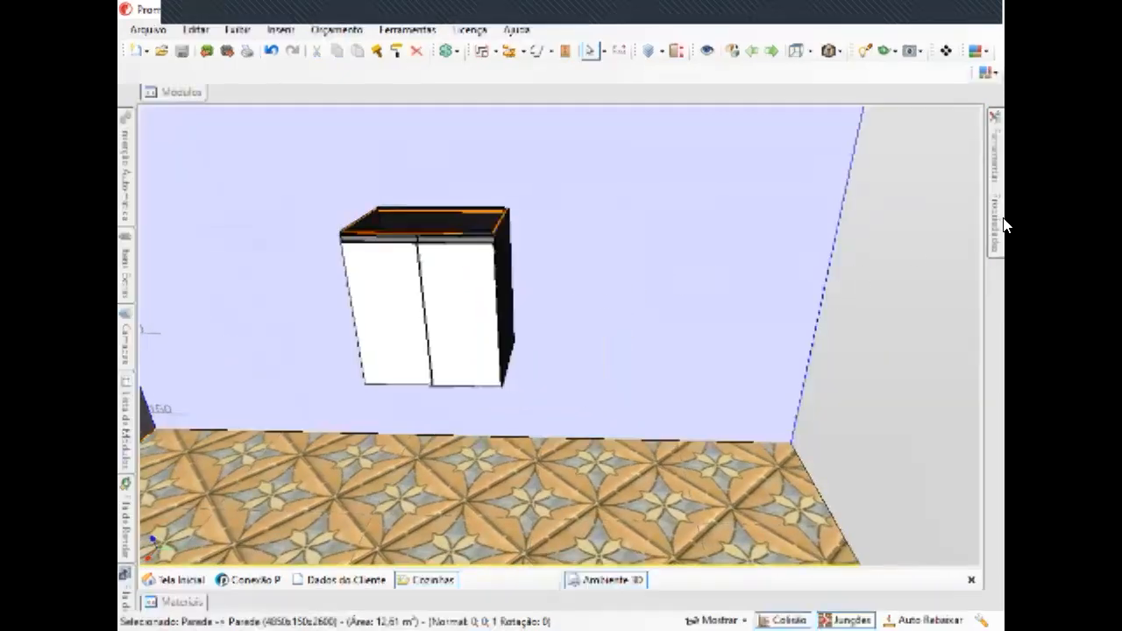
mouse_move(1000, 203)
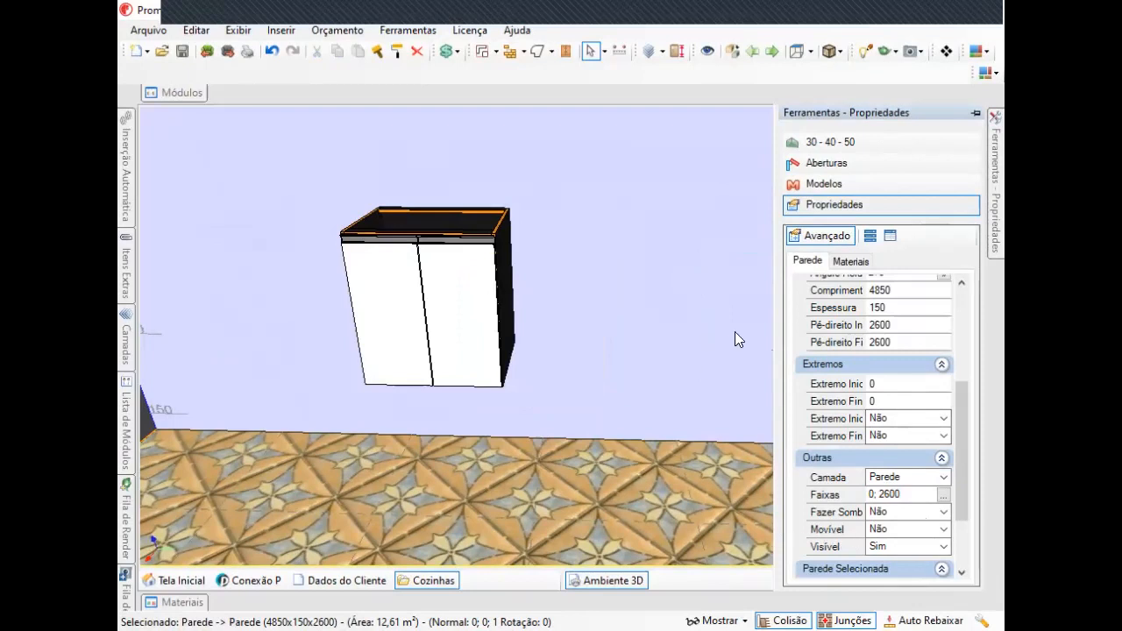
left_click(902, 529)
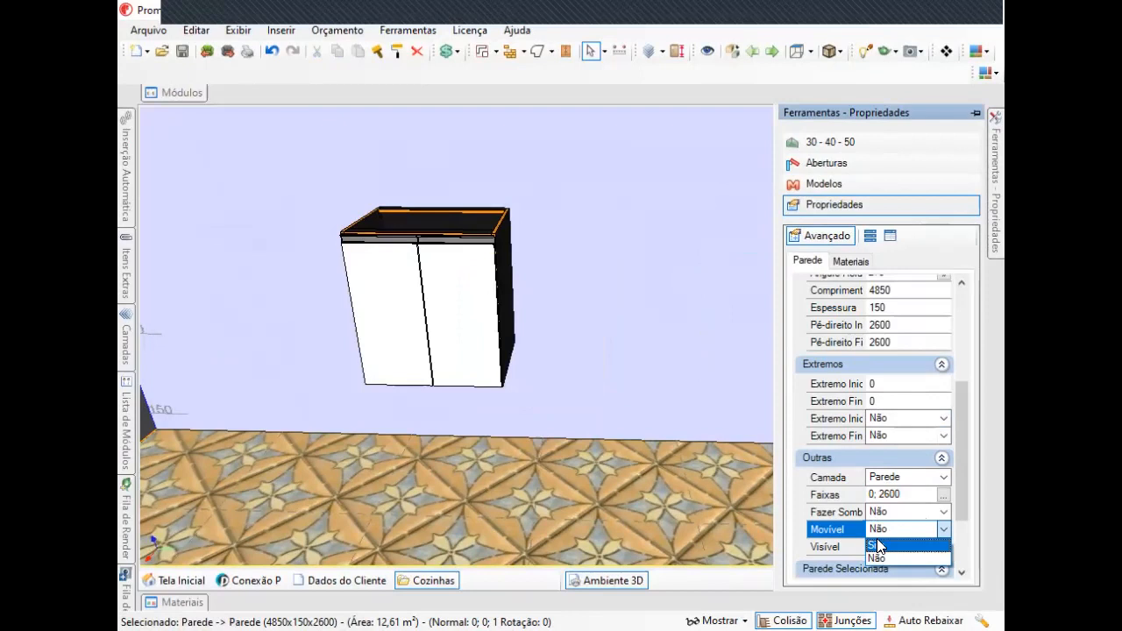
left_click(878, 558)
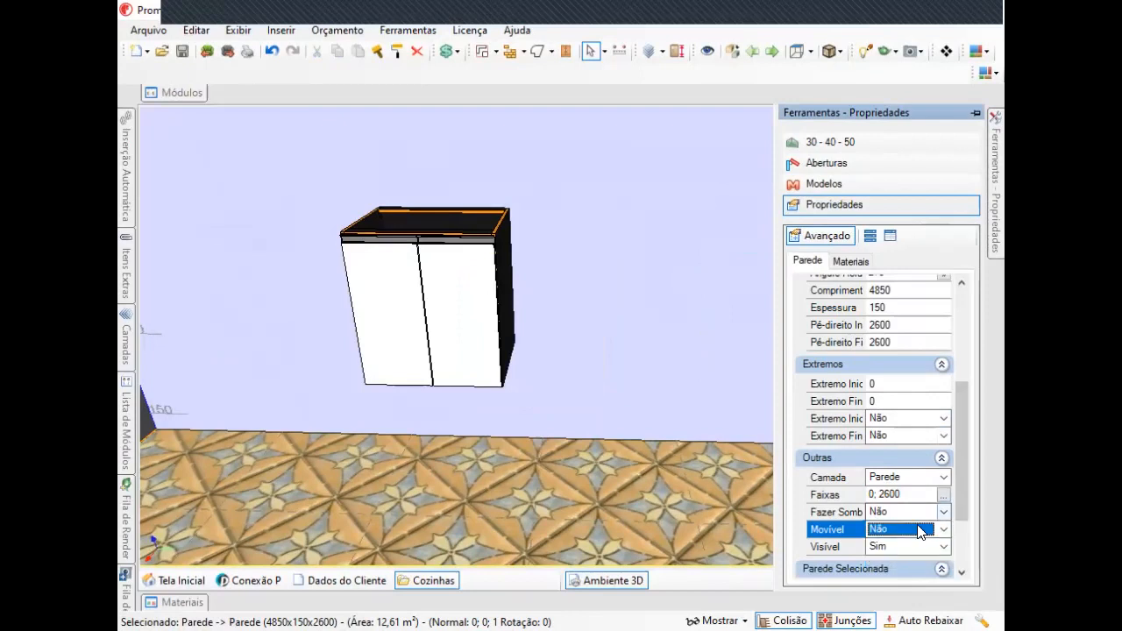
scroll(828, 500, "down", 3)
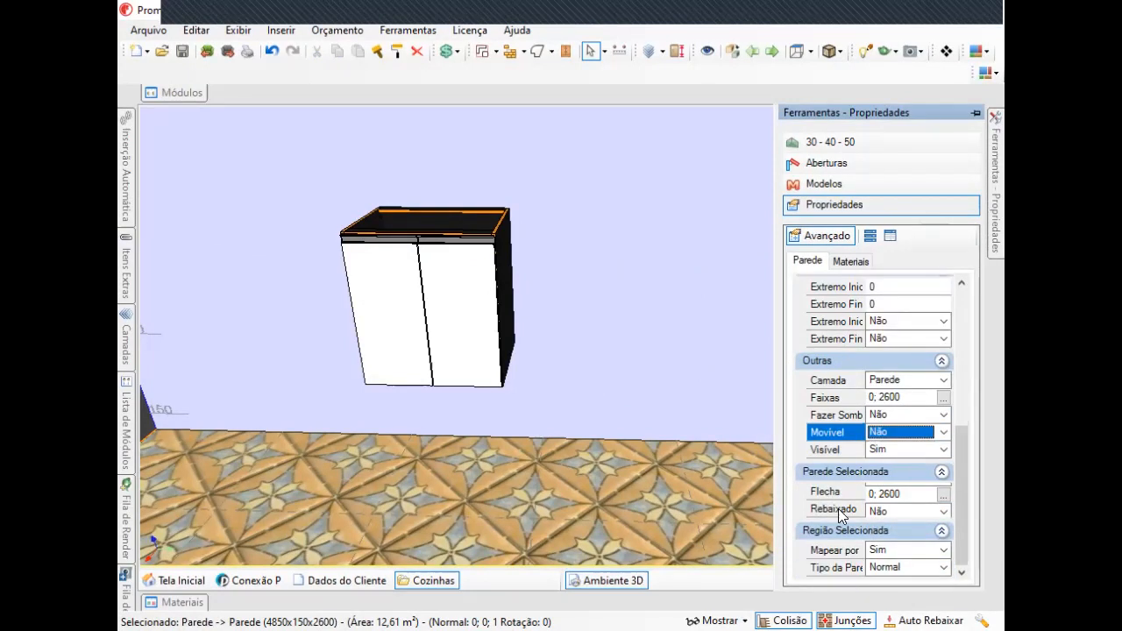
scroll(864, 526, "up", 10)
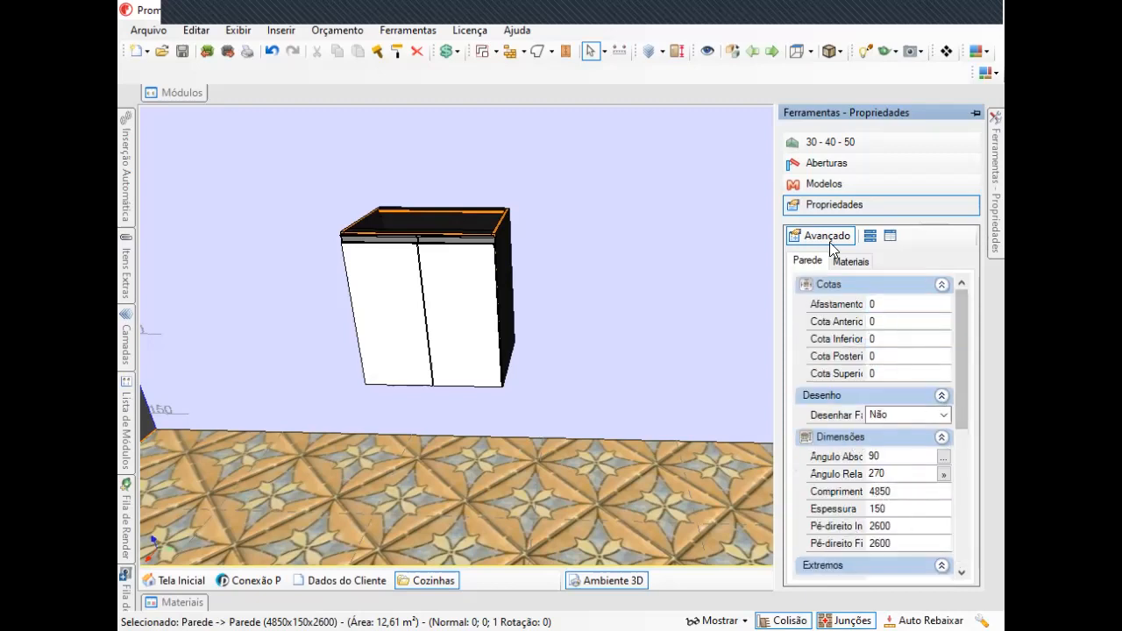
Browse the wall's Parede and Materiais property tabs and advanced settings.
left_click(805, 262)
left_click(854, 263)
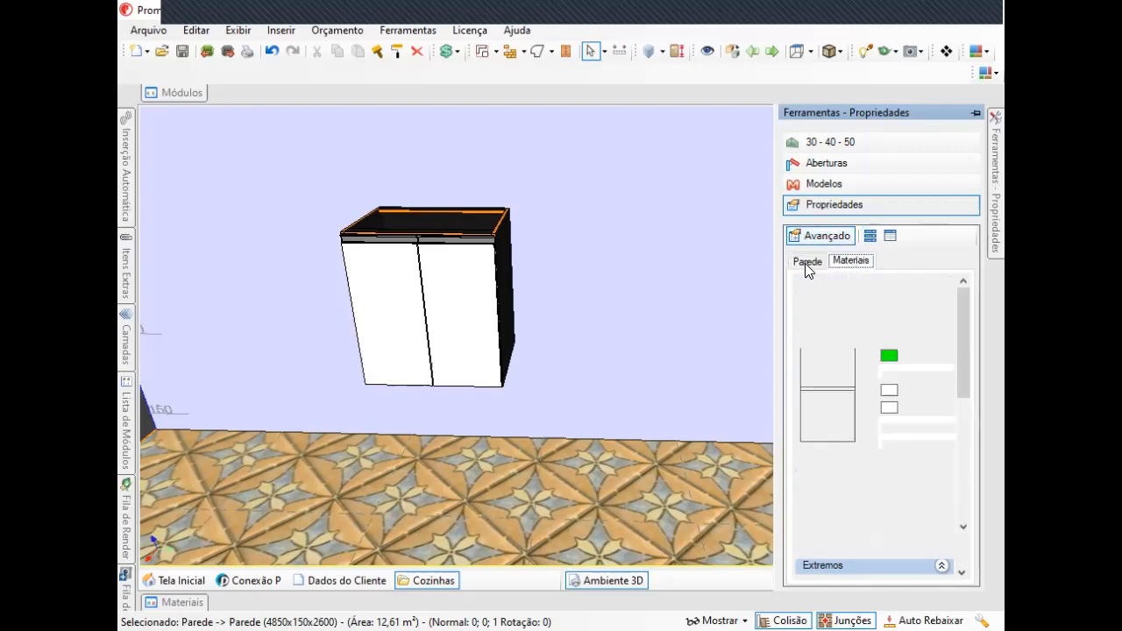
left_click(805, 263)
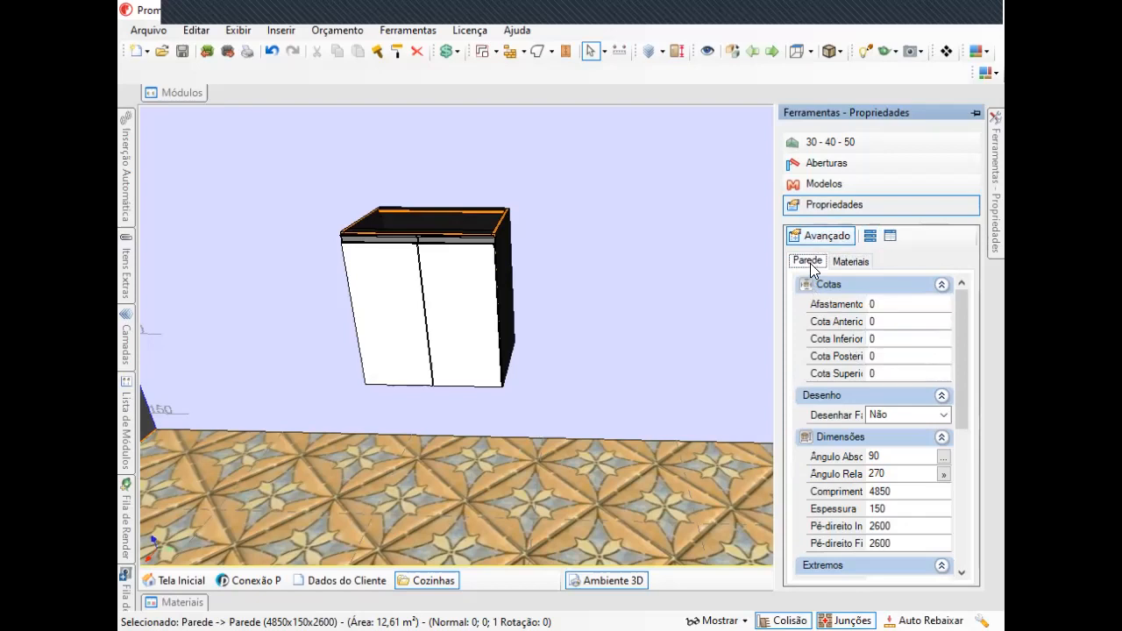
left_click(859, 262)
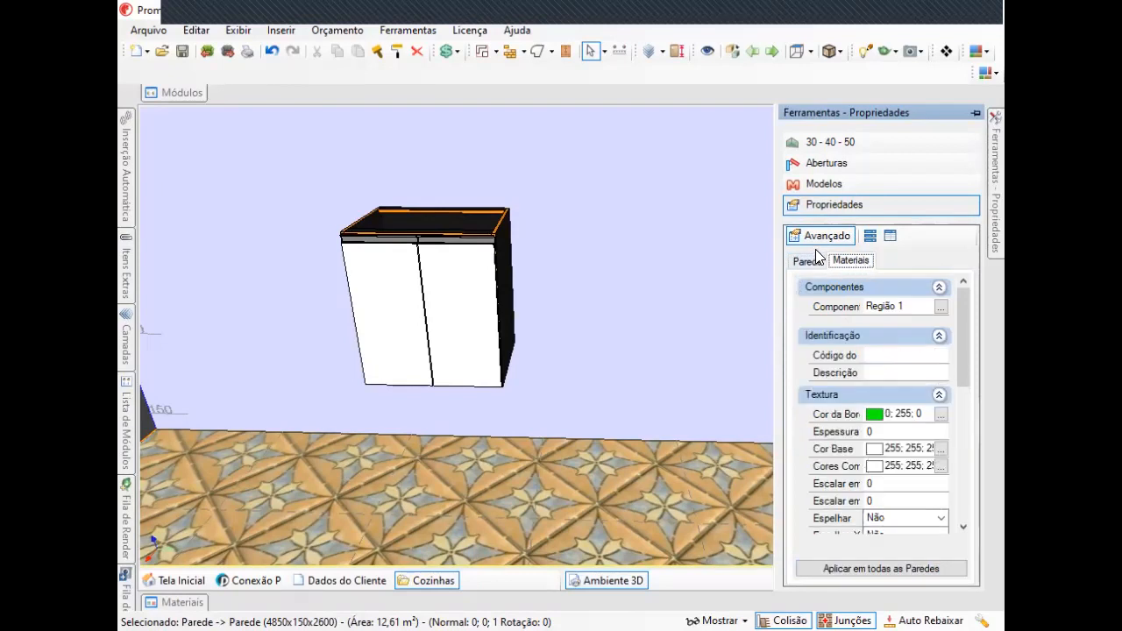
left_click(821, 239)
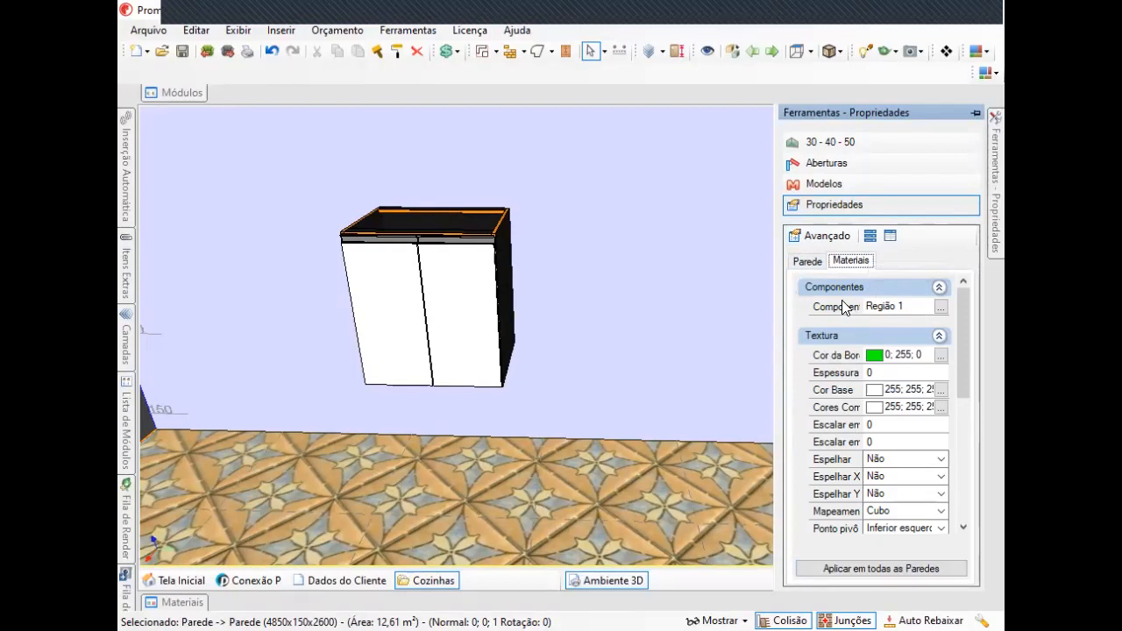
left_click(807, 261)
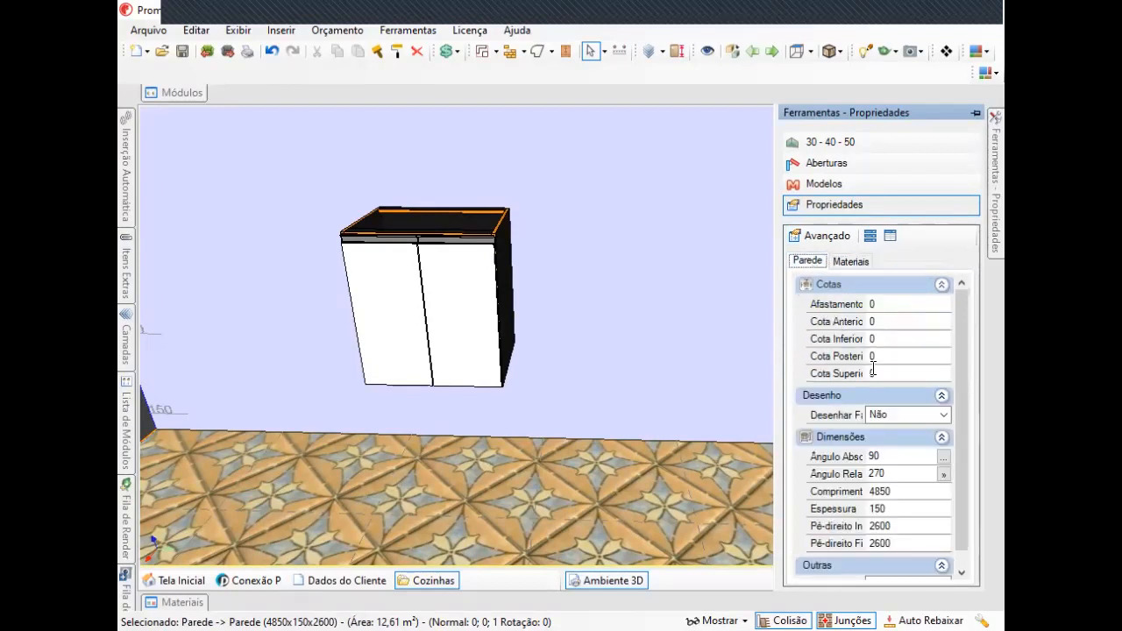
scroll(961, 440, "down", 1)
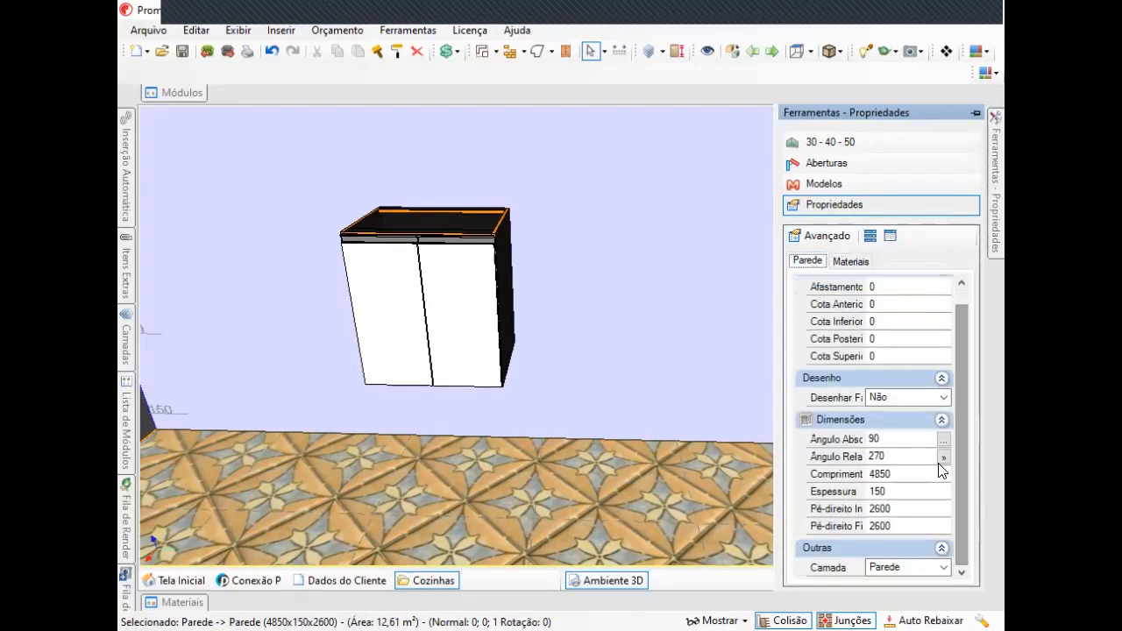
left_click(815, 237)
scroll(910, 410, "down", 5)
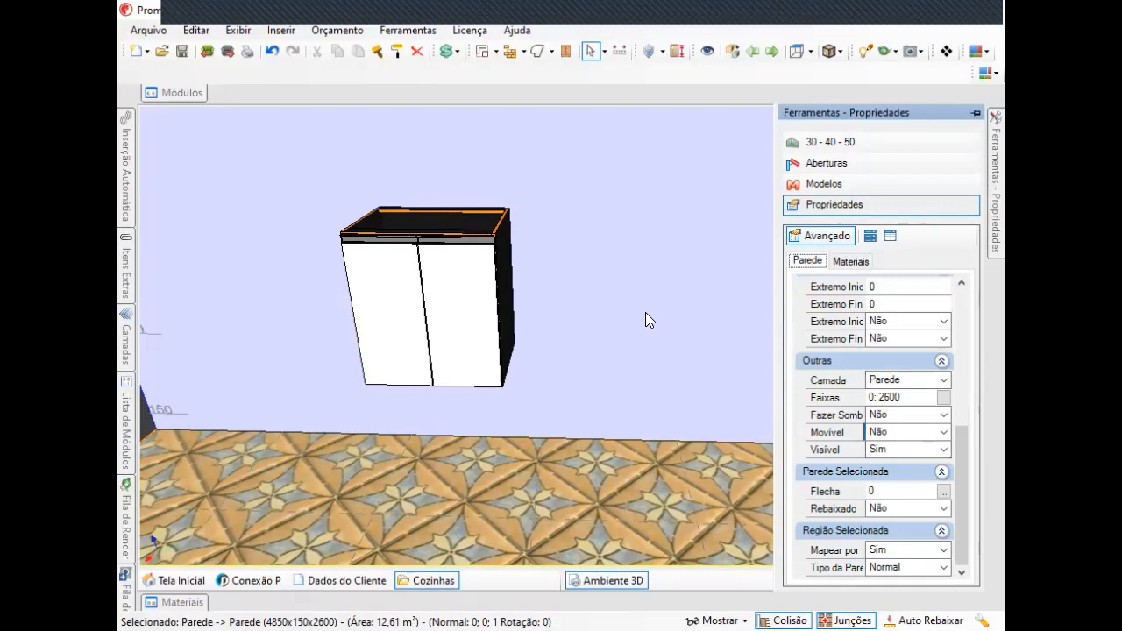
Set the selected wall's Movível option to Sim.
middle_click_drag(567, 300, 608, 308)
right_click_drag(608, 308, 734, 301)
middle_click_drag(734, 301, 716, 320)
scroll(715, 320, "down", 2)
right_click_drag(716, 320, 701, 314)
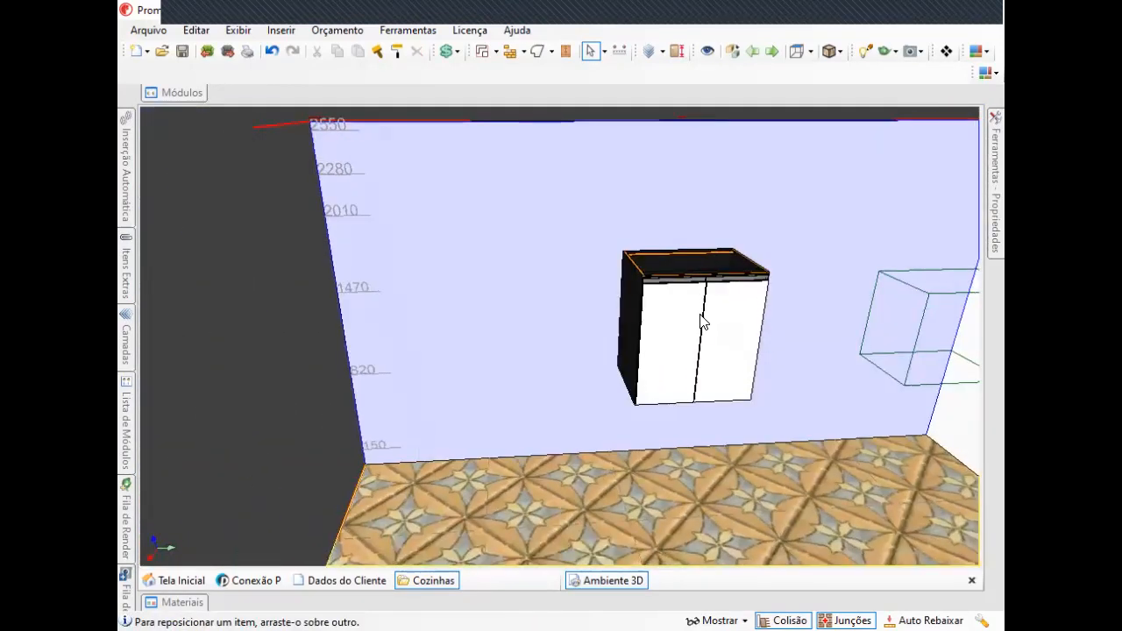
middle_click_drag(698, 300, 662, 301)
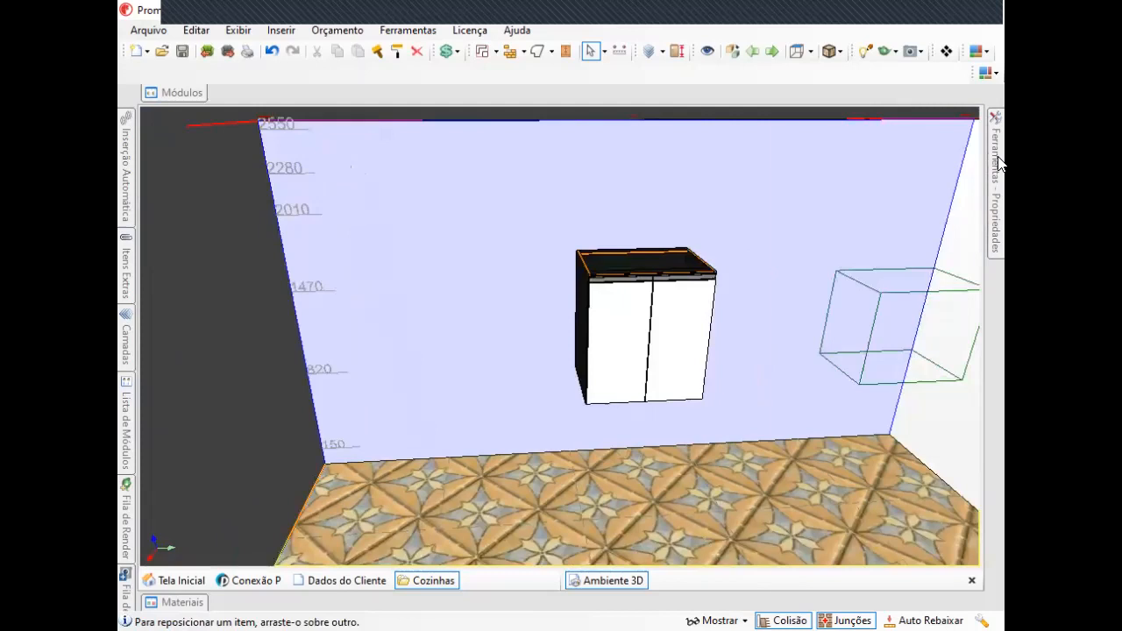
mouse_move(997, 162)
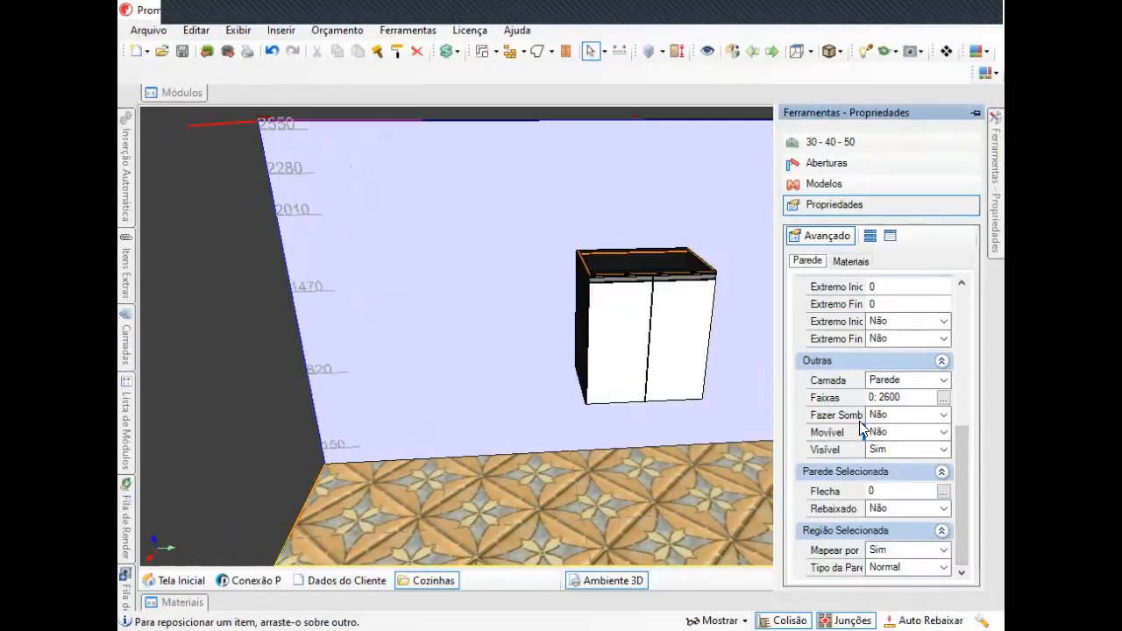
left_click(906, 432)
left_click(905, 447)
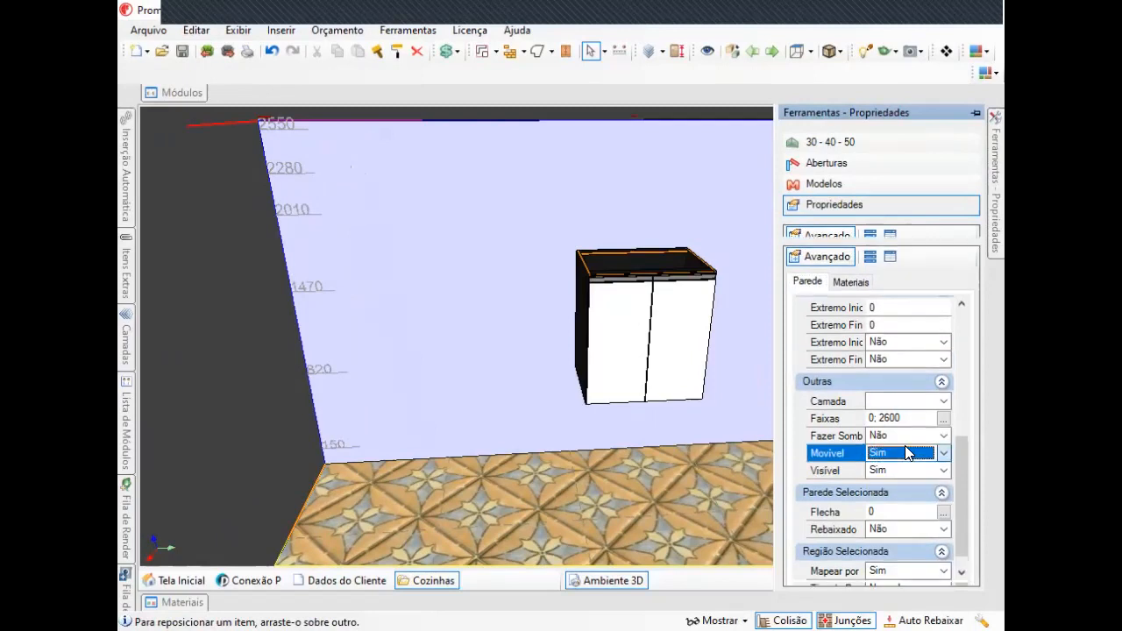
middle_click_drag(647, 277, 656, 204)
left_click(658, 247)
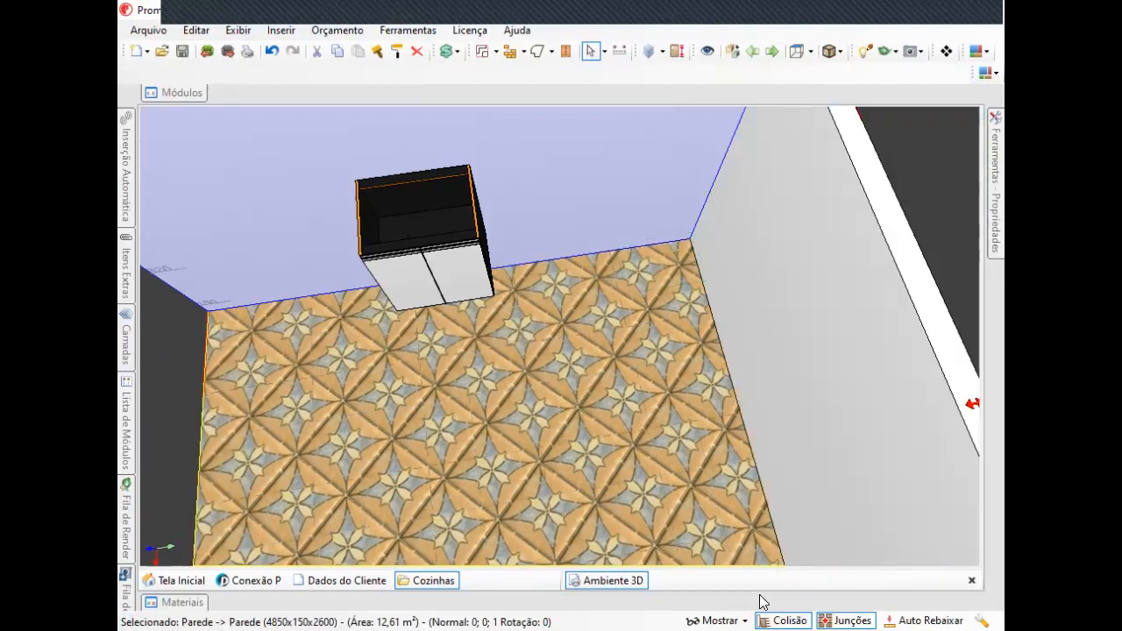
middle_click_drag(643, 232, 616, 209)
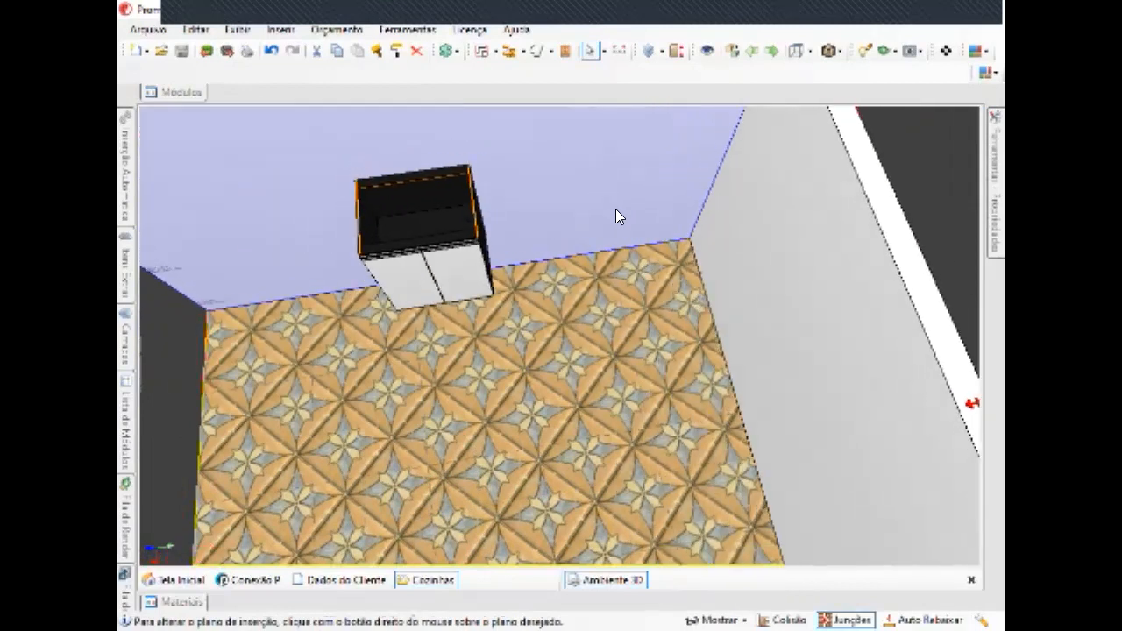
left_click(615, 211)
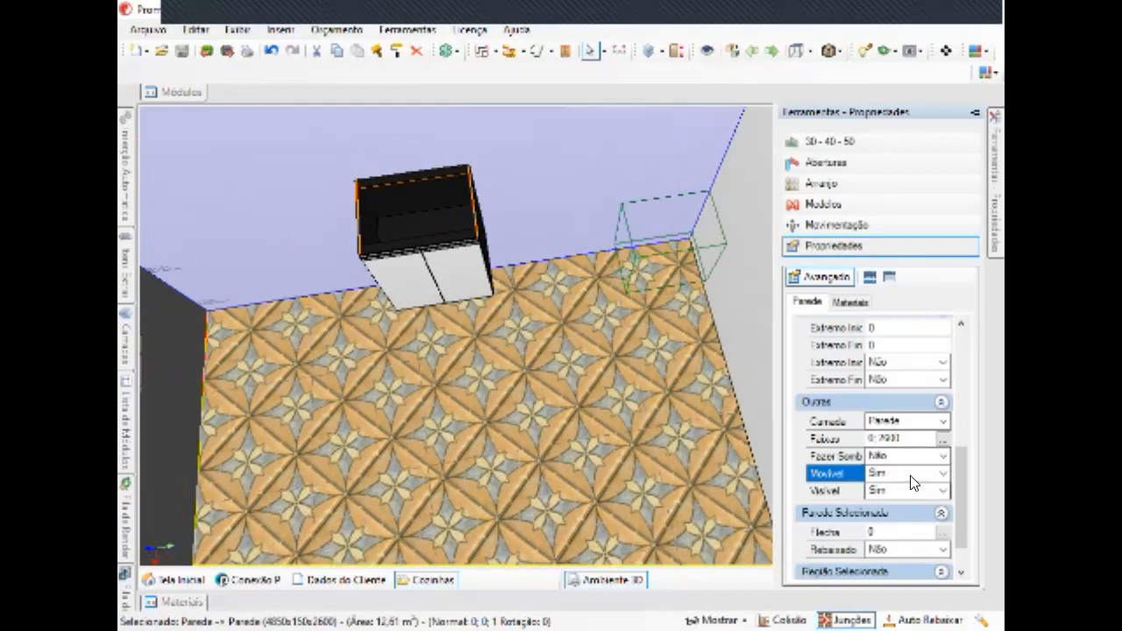
right_click(526, 174)
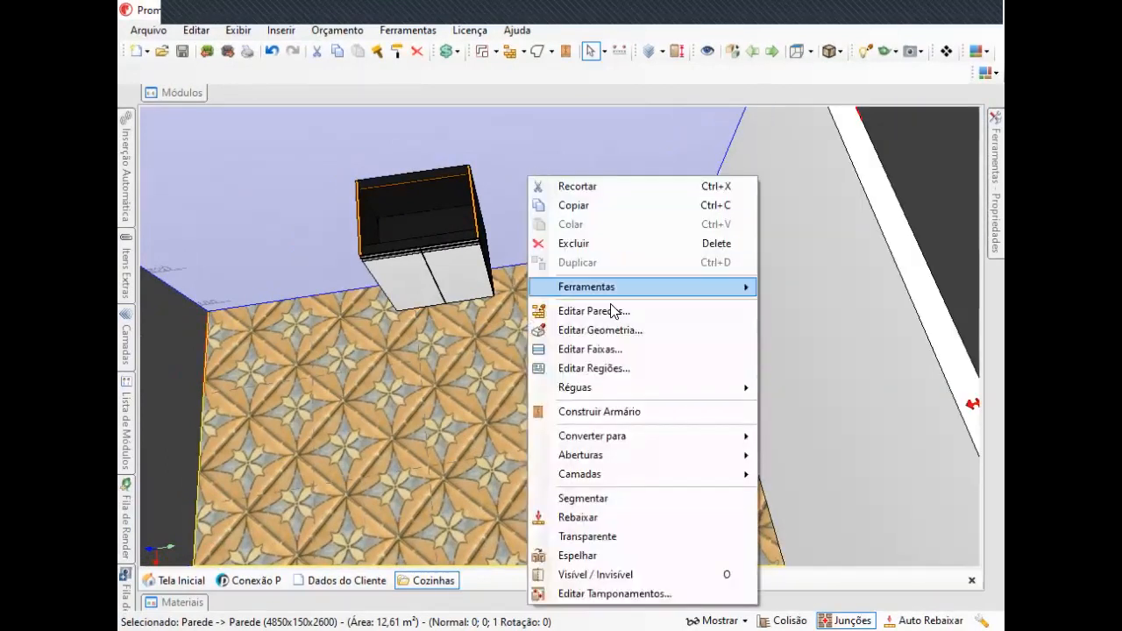
left_click(581, 312)
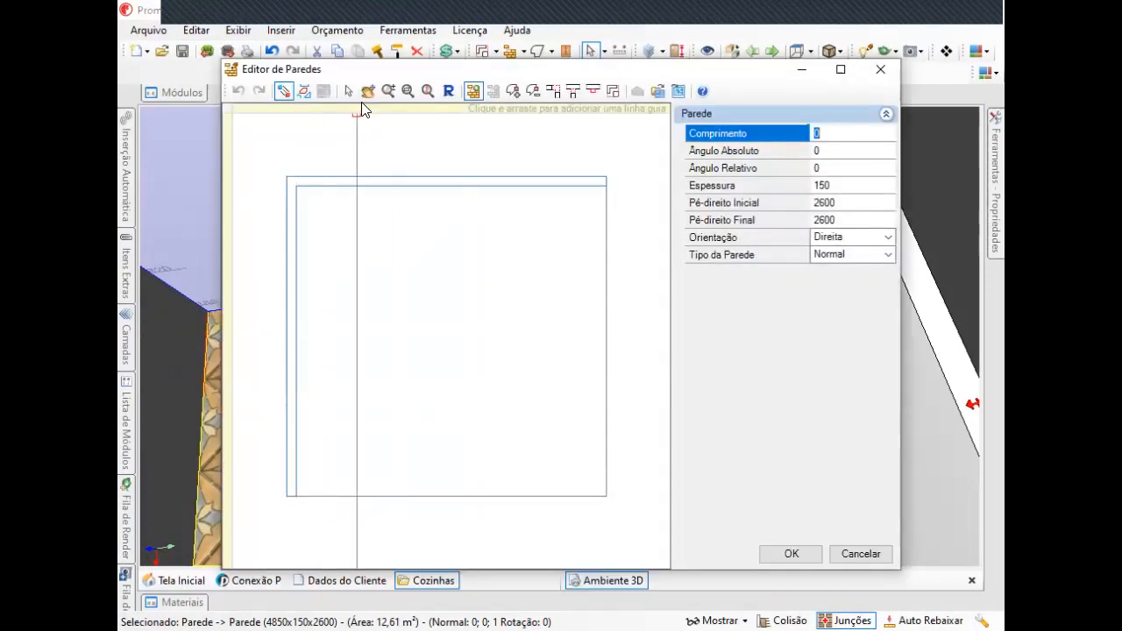
left_click(348, 92)
mouse_move(329, 184)
left_mouse_down()
mouse_move(394, 201)
mouse_move(394, 251)
mouse_move(324, 179)
left_mouse_up()
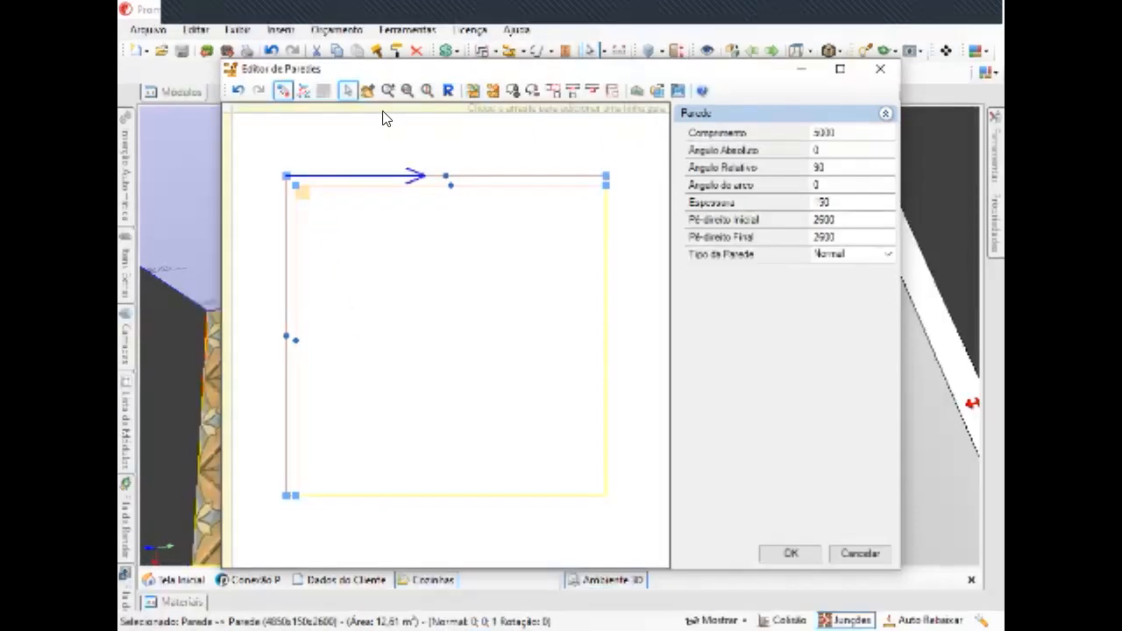
left_click(861, 552)
middle_click_drag(749, 372, 762, 389)
right_click_drag(762, 388, 664, 311)
middle_click_drag(665, 312, 659, 328)
scroll(646, 326, "up", 5)
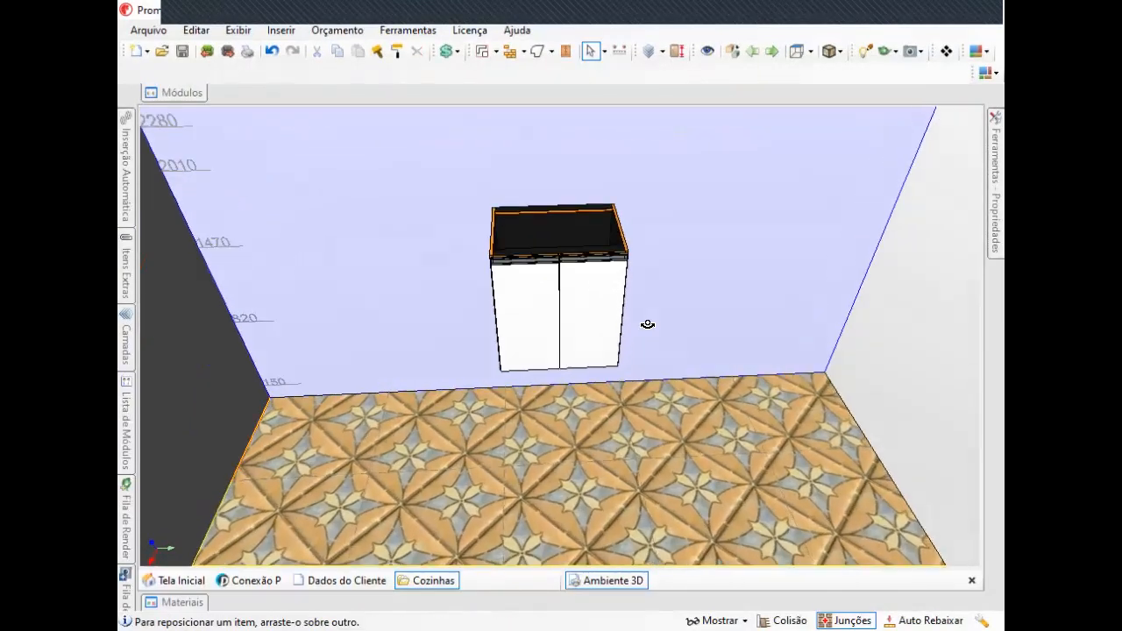
middle_click_drag(606, 266, 783, 416)
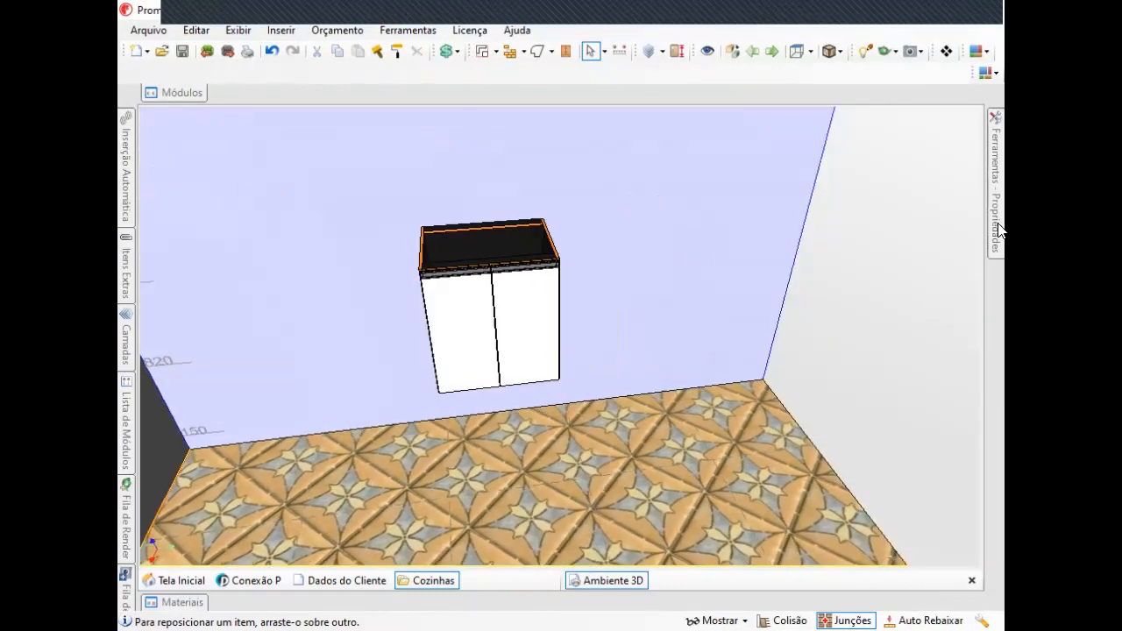
mouse_move(997, 156)
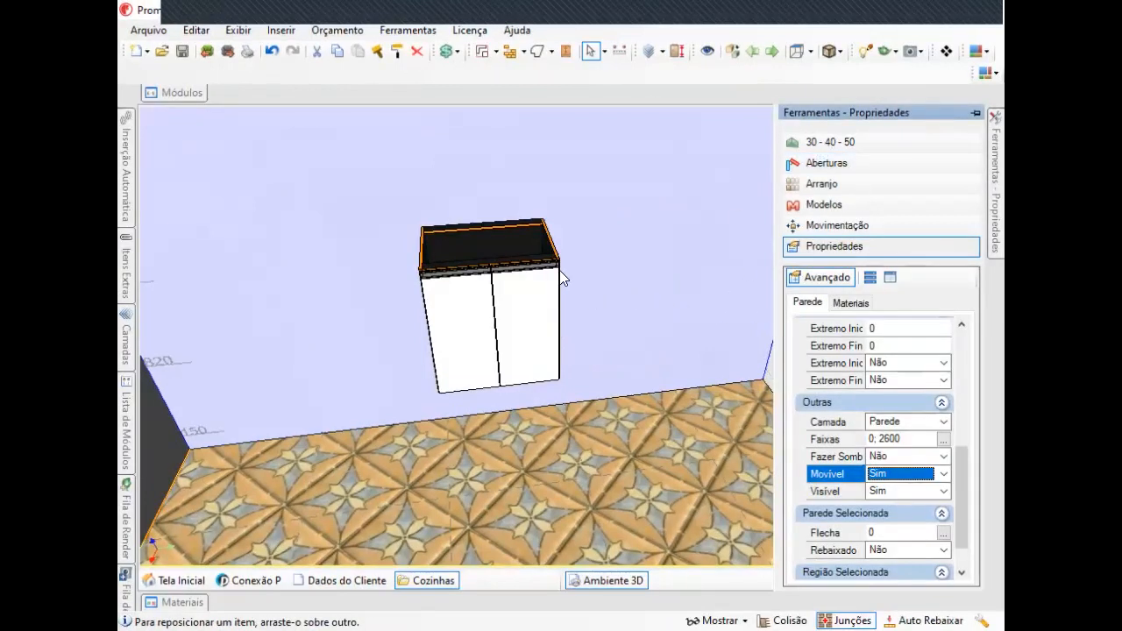
middle_click_drag(470, 251, 733, 307)
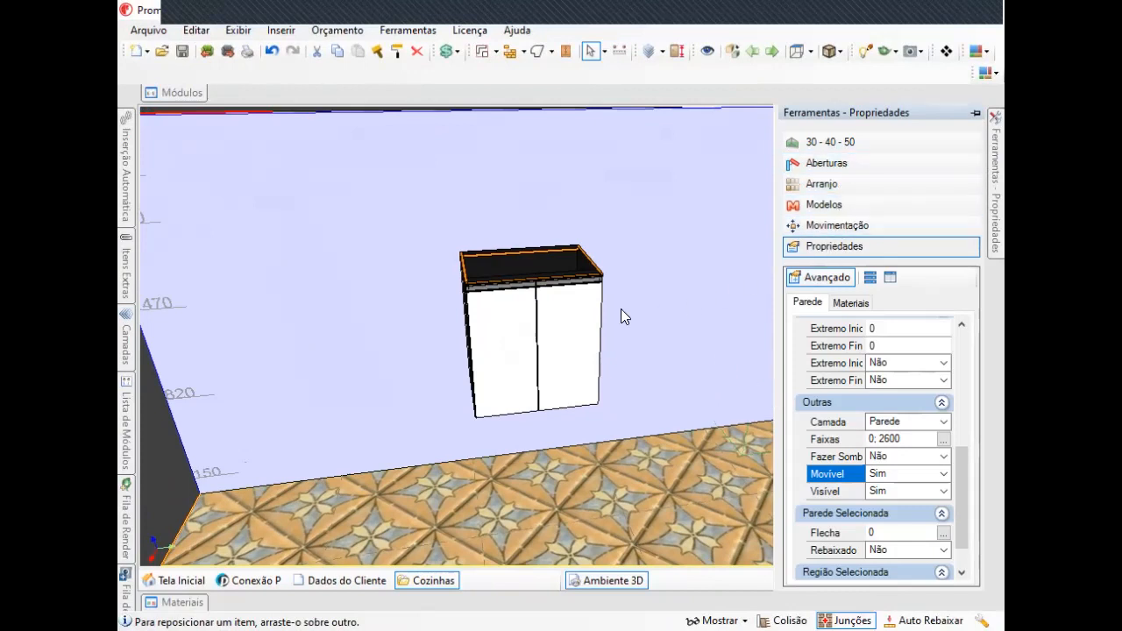
middle_click_drag(619, 310, 649, 342)
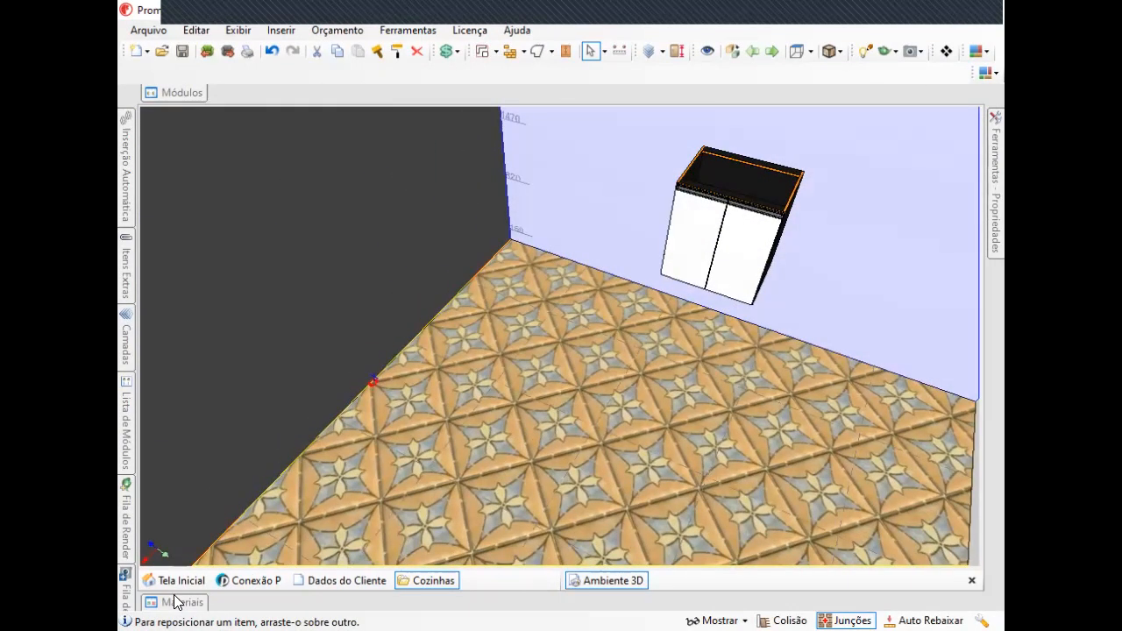
Browse the Materiais and Módulos libraries, switching the module catalog from Cozinhas to Decore.
left_click(174, 602)
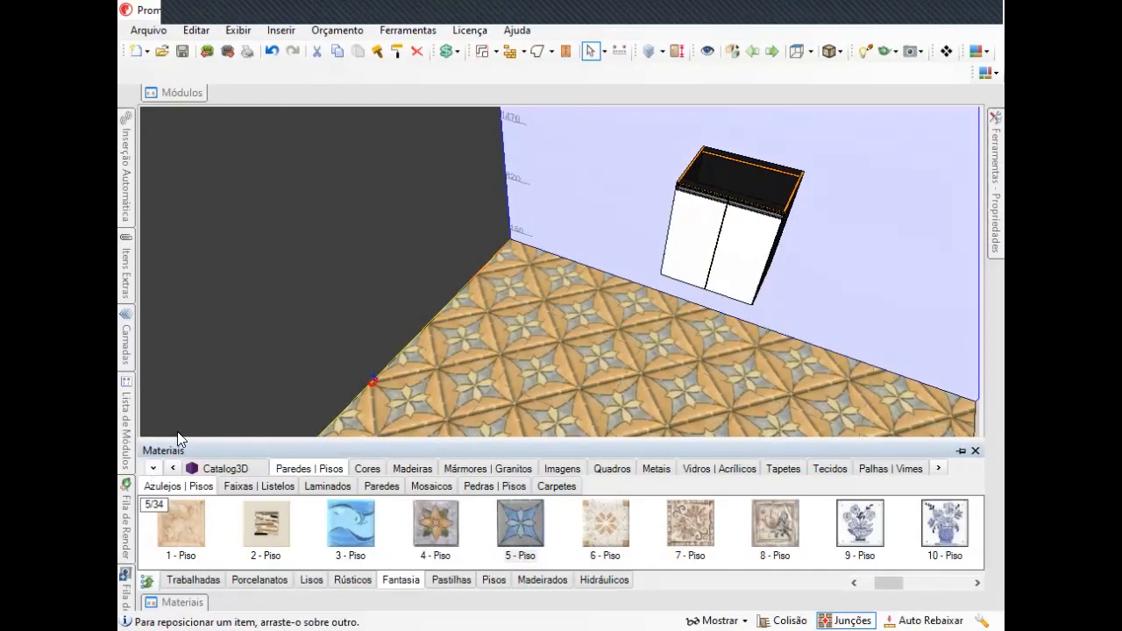
mouse_move(175, 93)
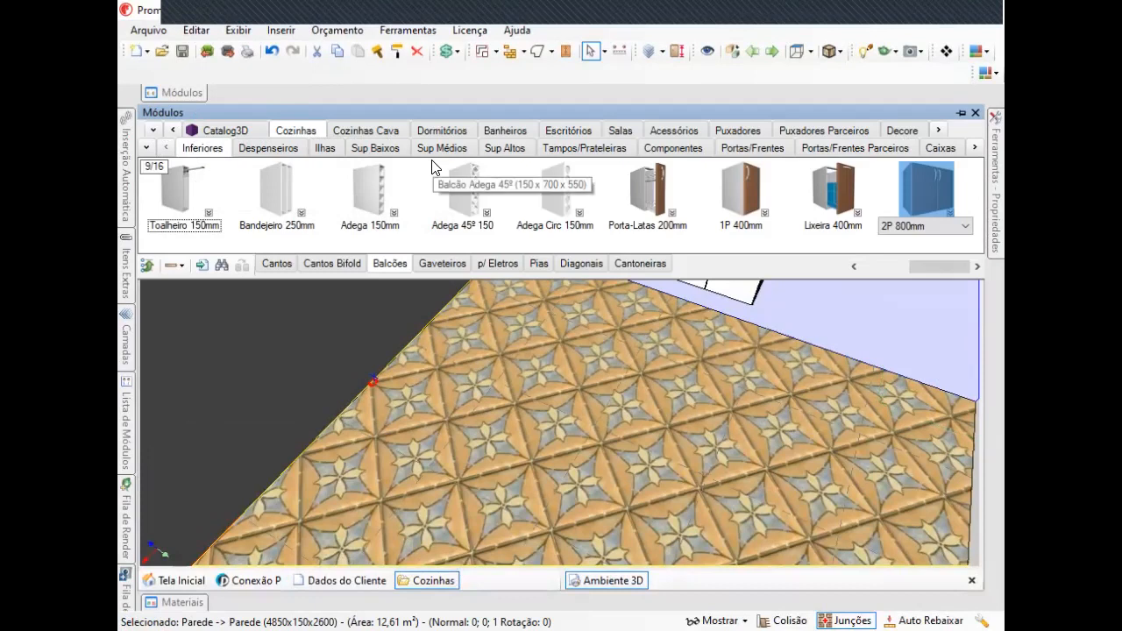
left_click(152, 133)
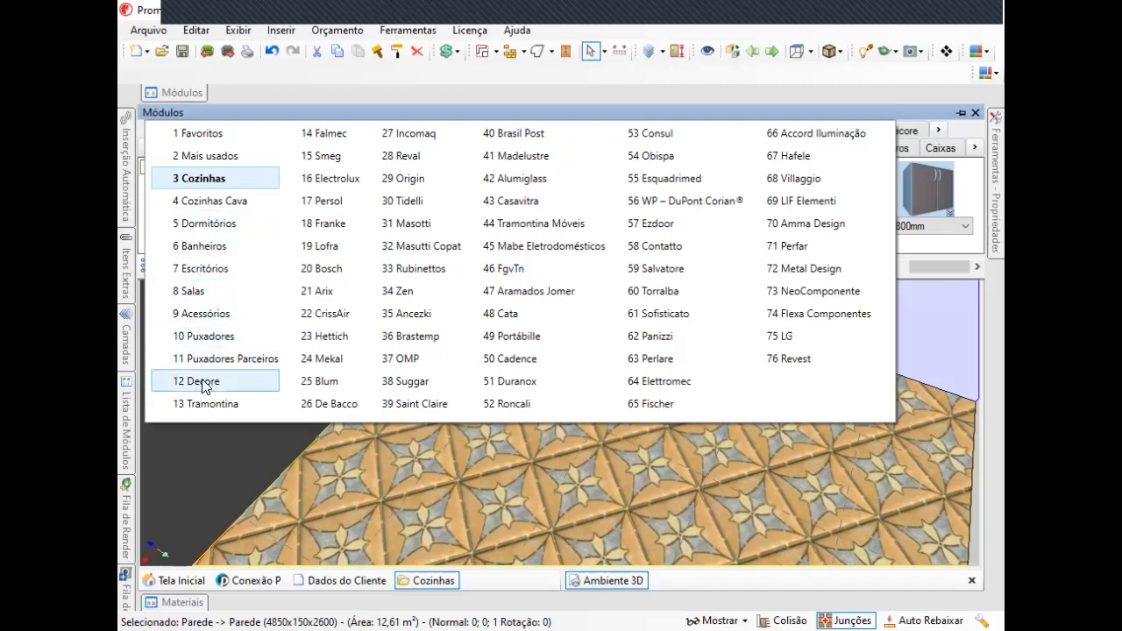
left_click(195, 186)
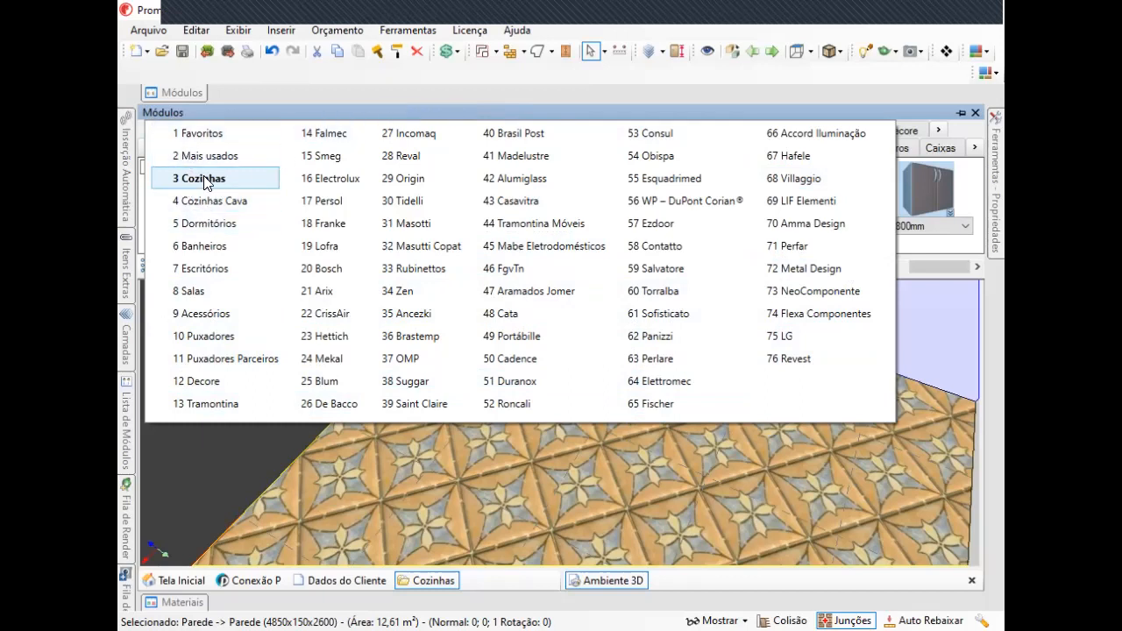
left_click(160, 111)
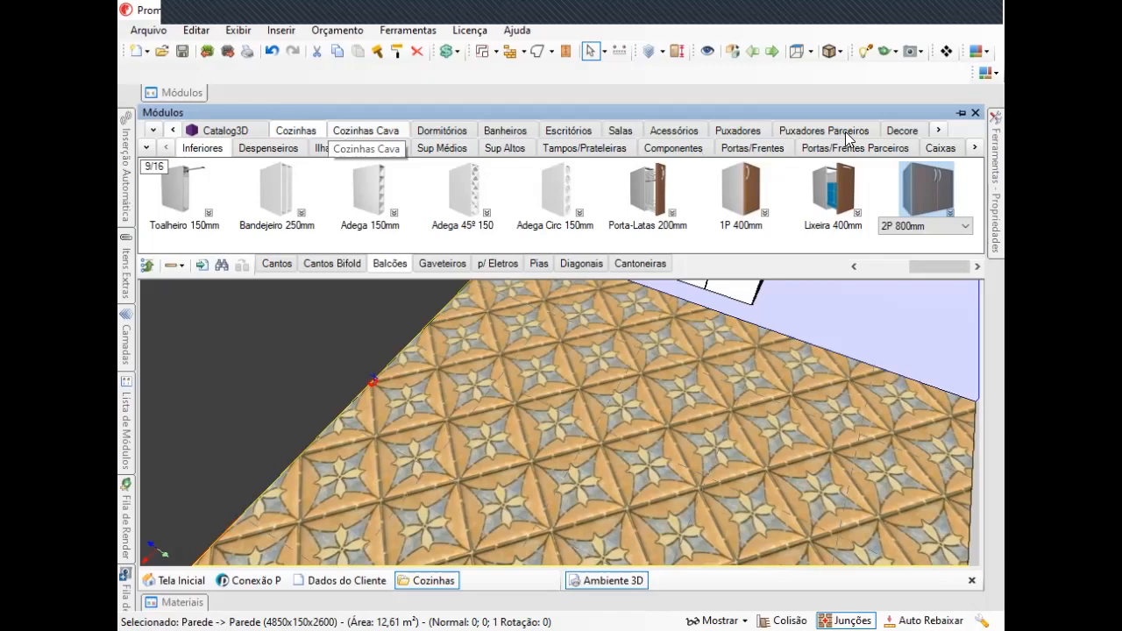
left_click(939, 132)
left_click(939, 133)
left_click(939, 132)
left_click(939, 133)
left_click(939, 132)
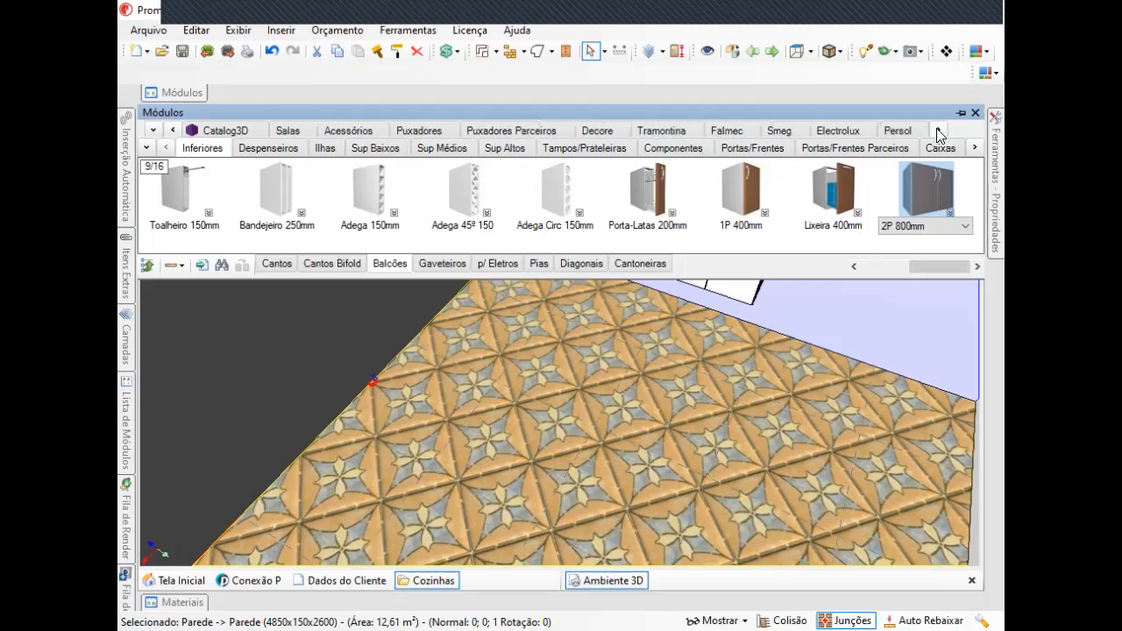
left_click(152, 132)
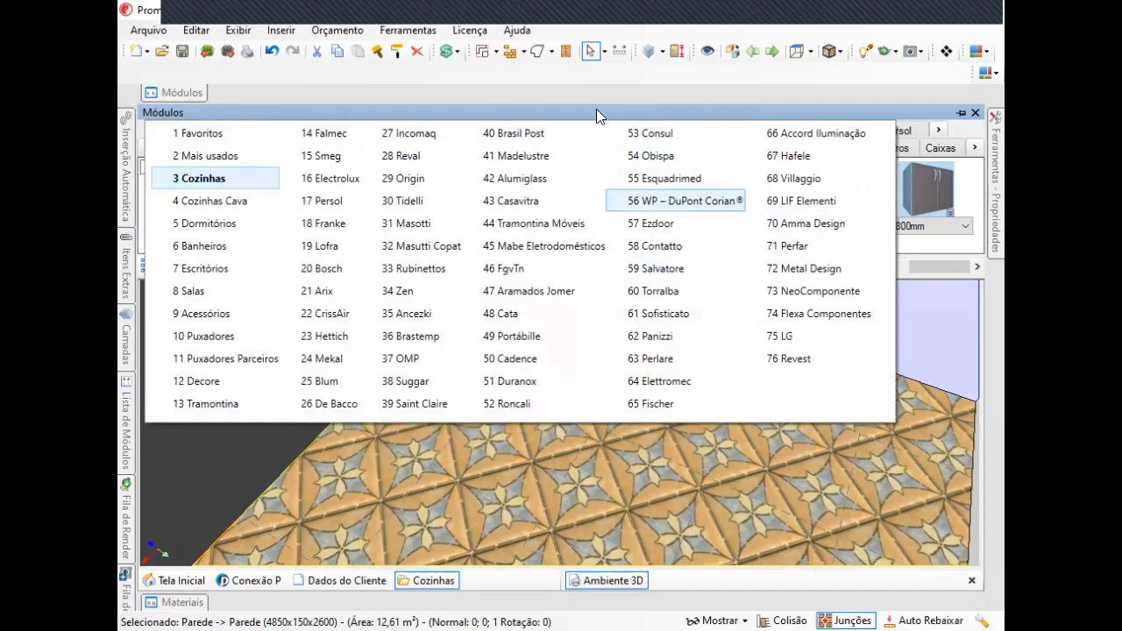
left_click(200, 386)
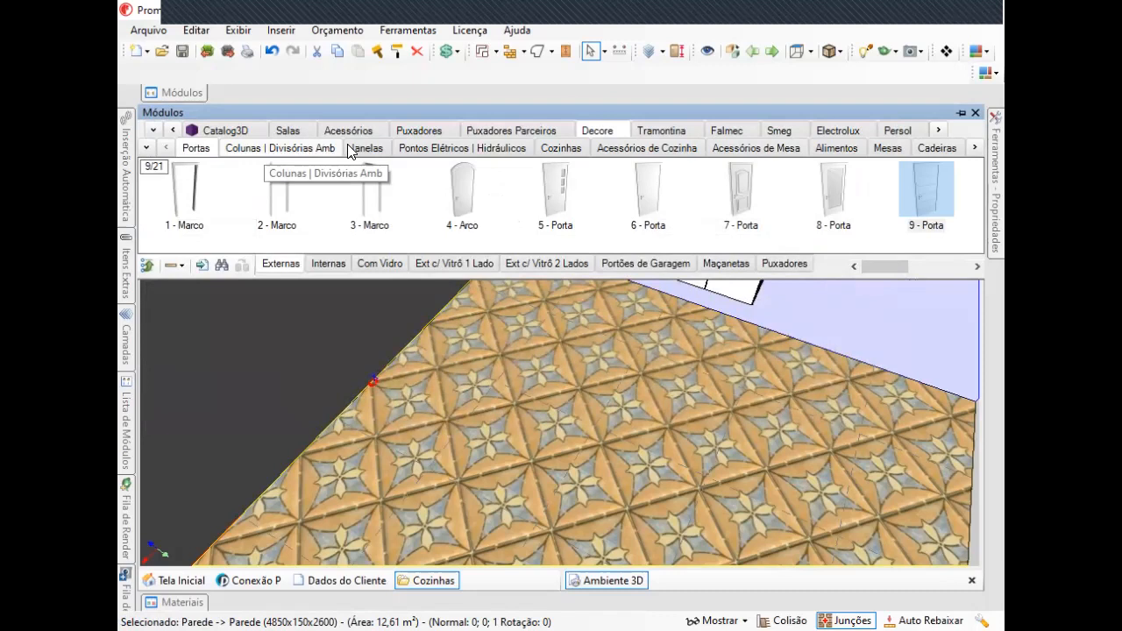
Browse the Decore subcategory list, the Favoritos catalog and the automatic insertion options.
left_click(146, 149)
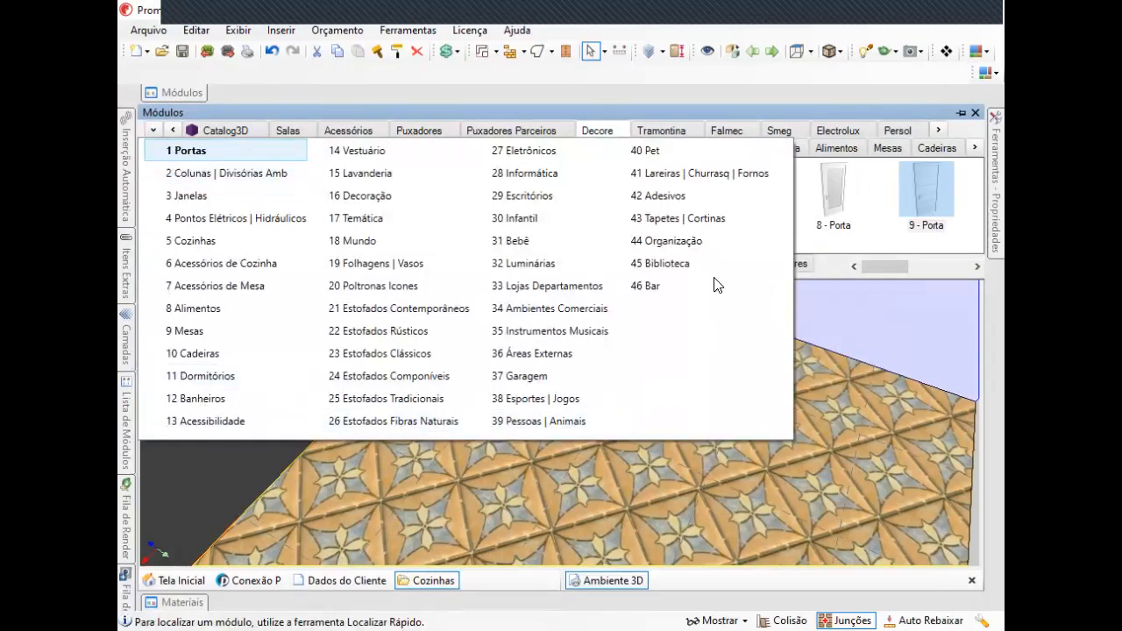
left_click(153, 131)
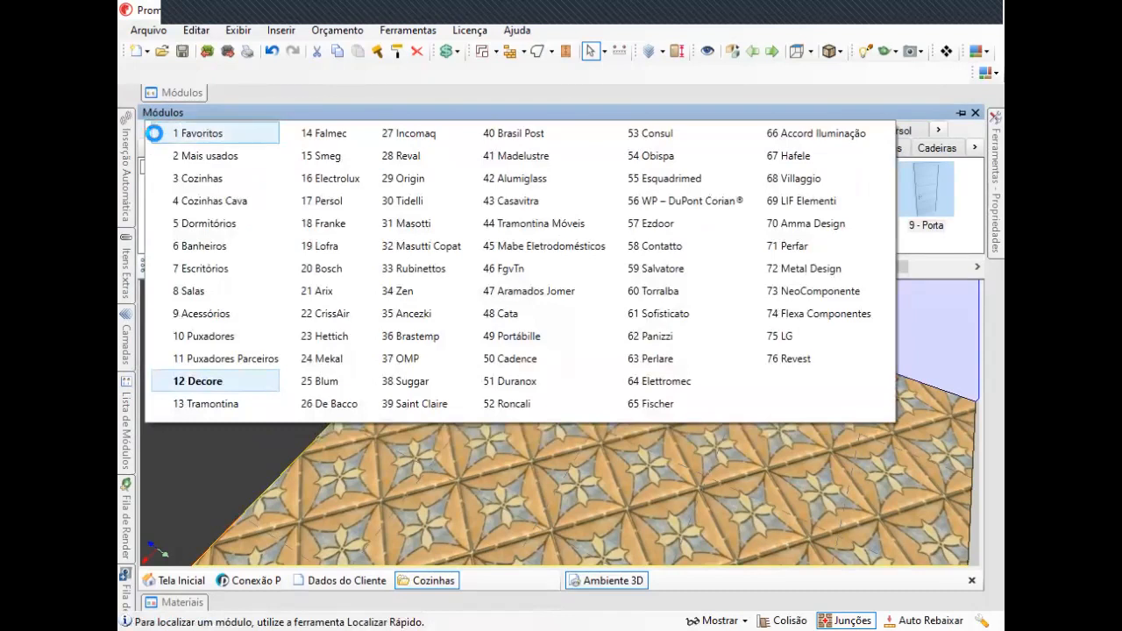
left_click(155, 133)
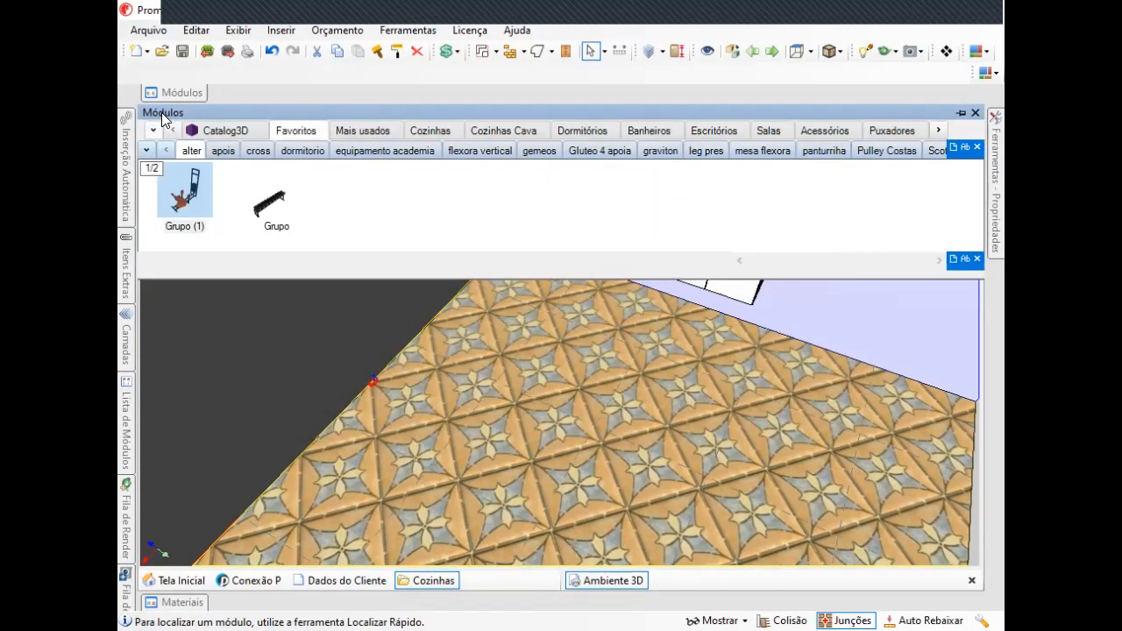
left_click(153, 130)
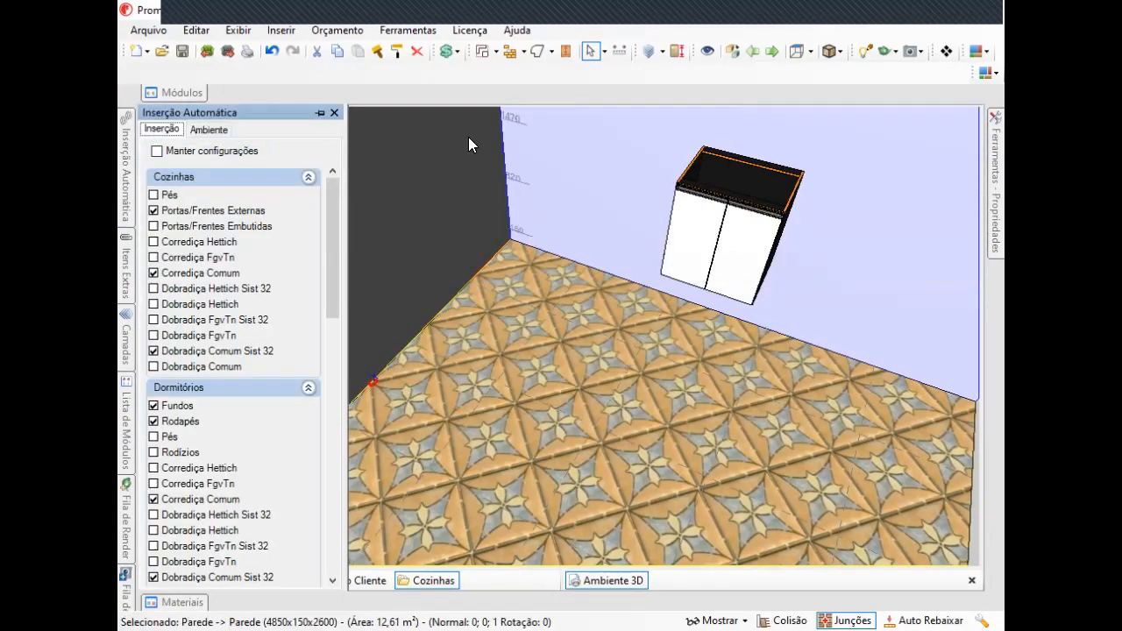
left_click(182, 92)
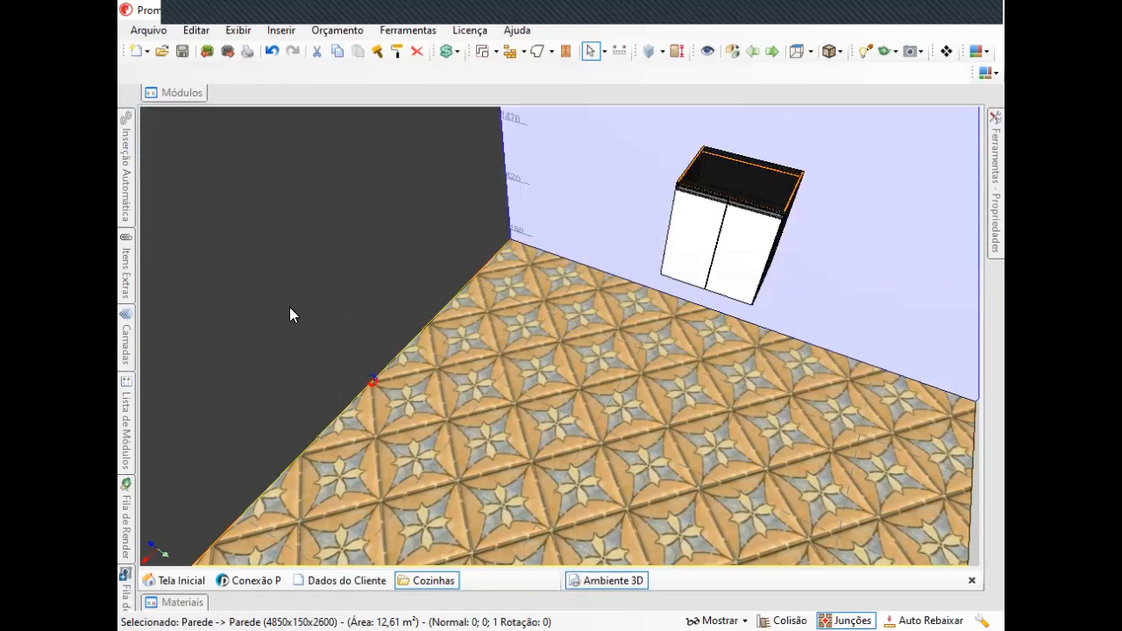
left_click(997, 173)
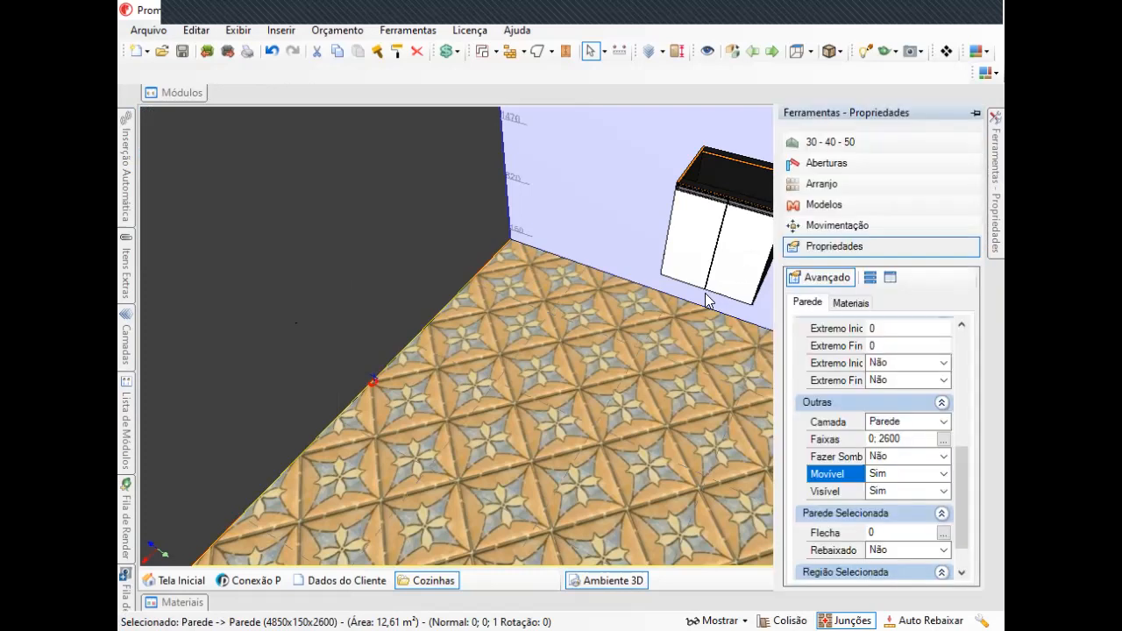
mouse_move(182, 92)
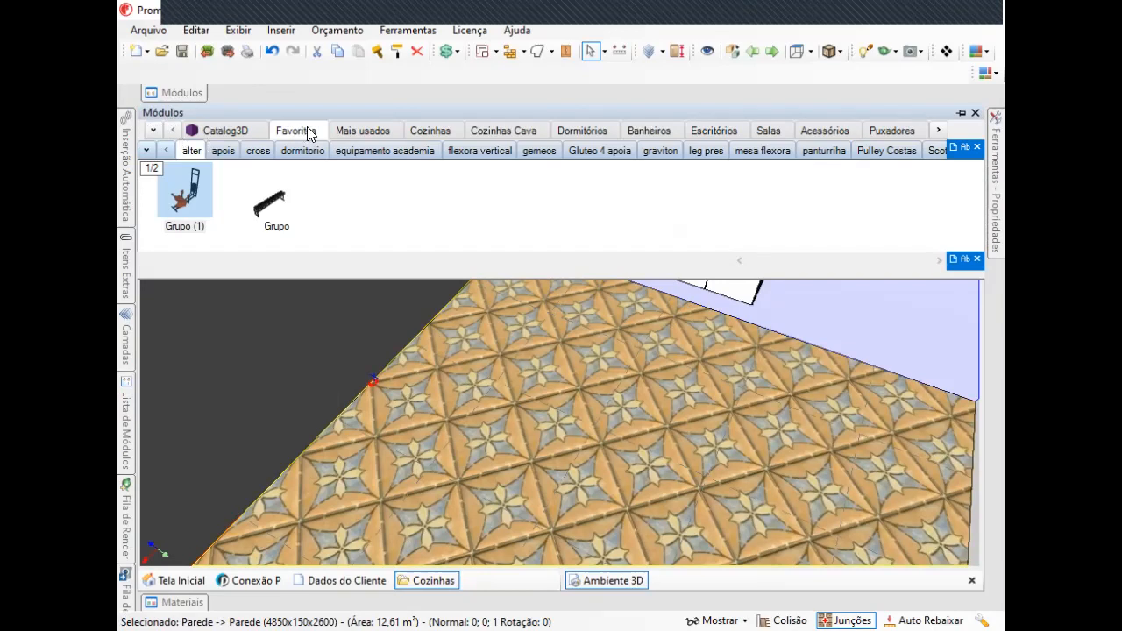
Browse the module catalog list and the Decore subcategory list, then switch the catalog back to Cozinhas.
left_click(151, 134)
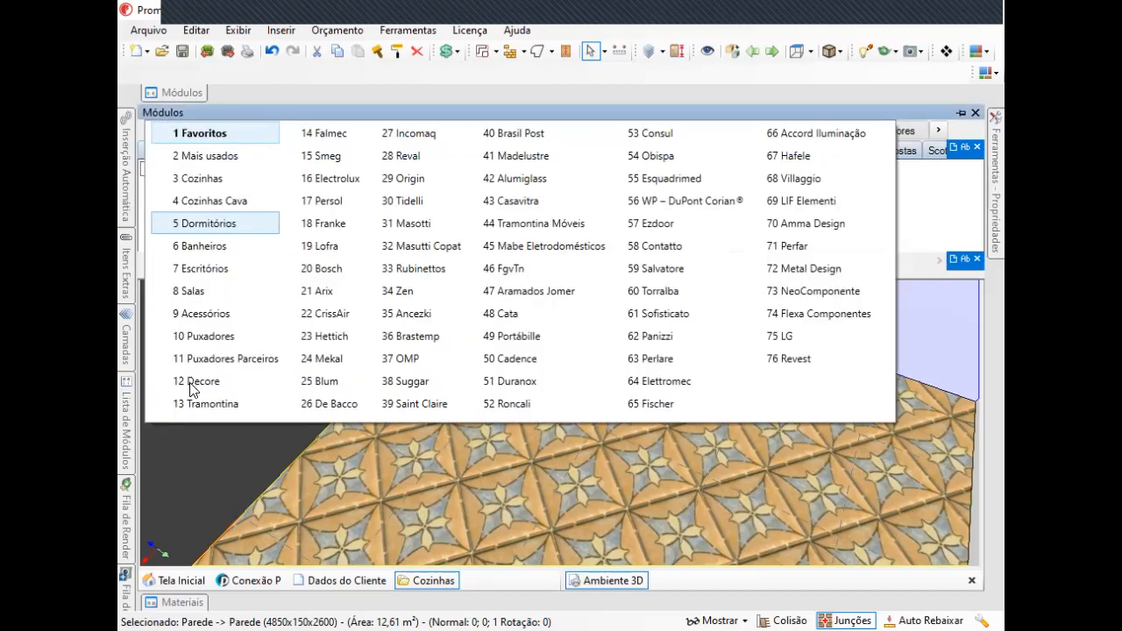
left_click(191, 390)
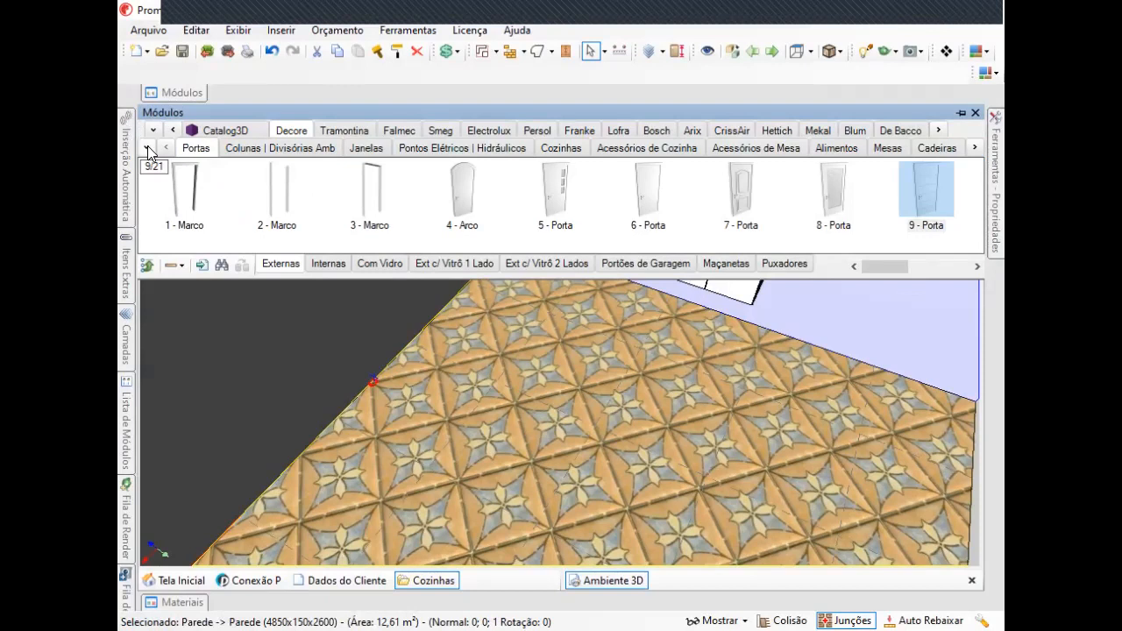
left_click(147, 146)
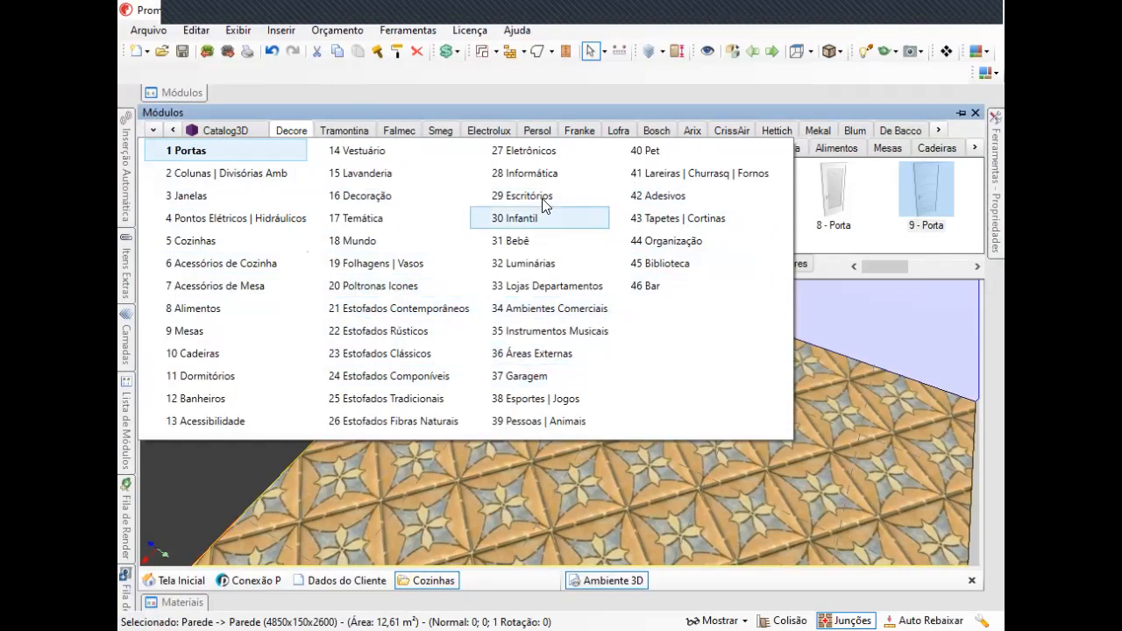
left_click(545, 151)
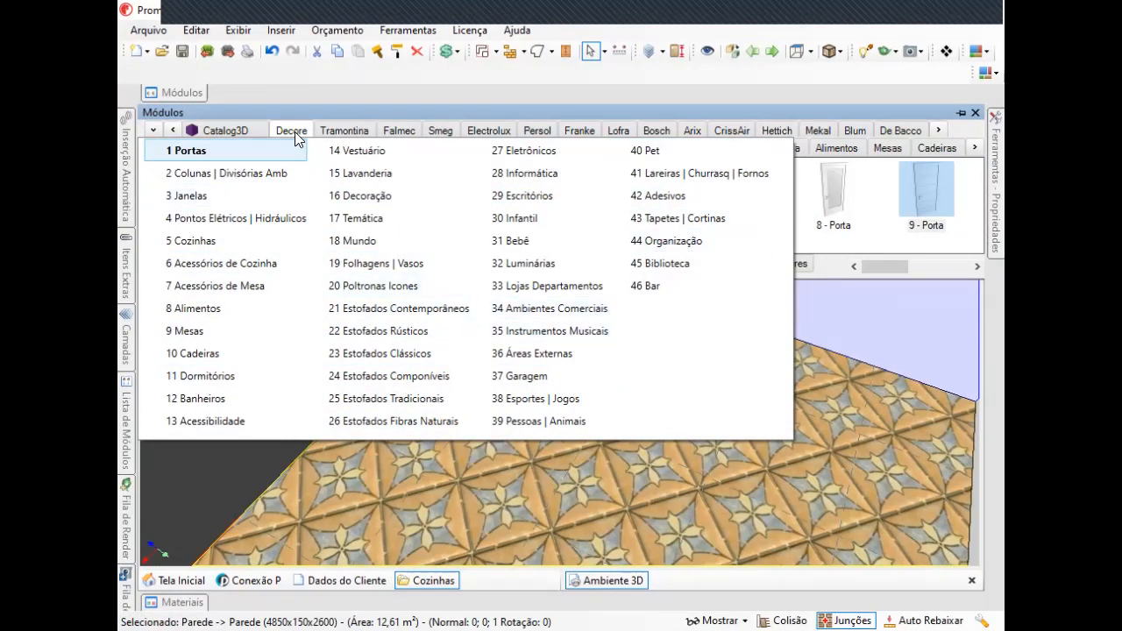
left_click(153, 130)
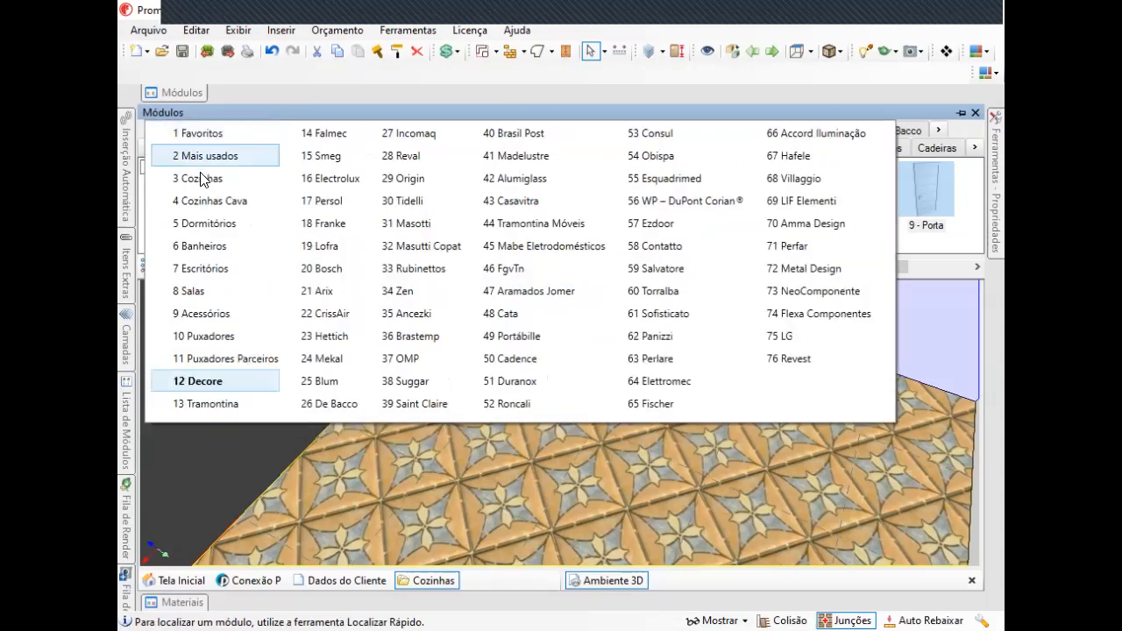
left_click(202, 178)
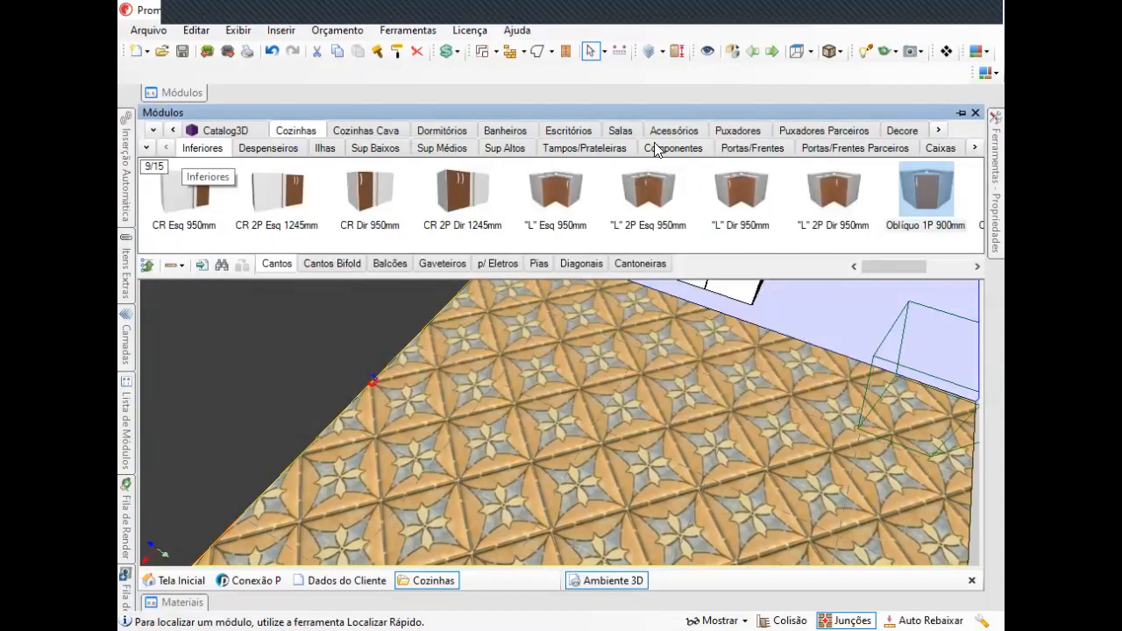
Browse the Cozinhas subcategories Caixas, Portas/Frentes, Sup Médios, Sup Baixos, Sup Altos, Ilhas, Despenseiros and Inferiores.
left_click(939, 147)
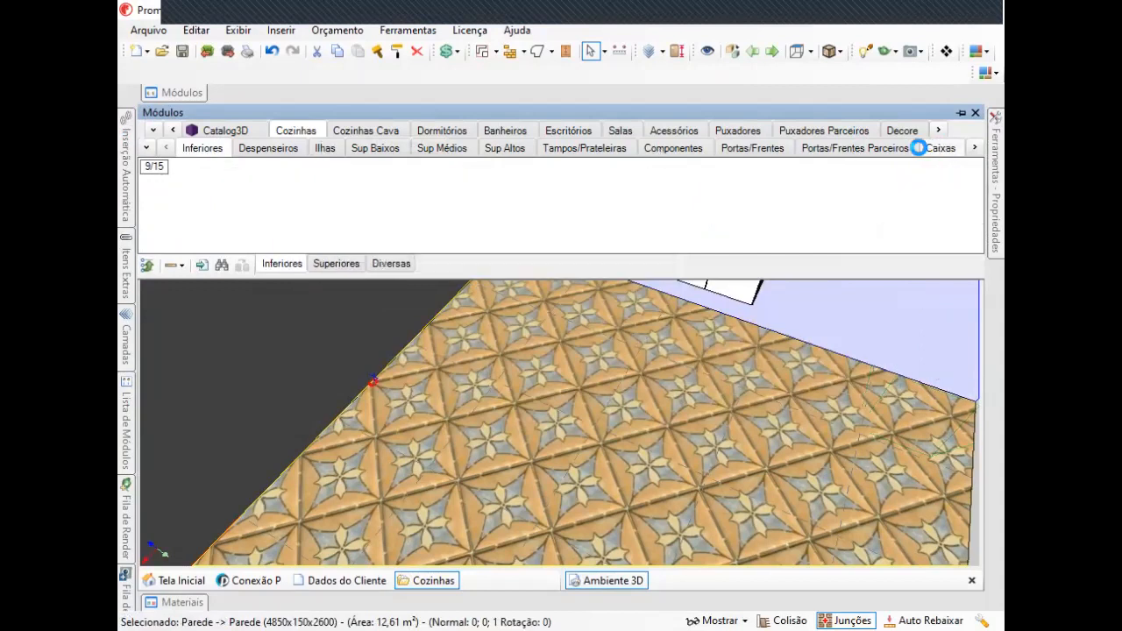
left_click(743, 147)
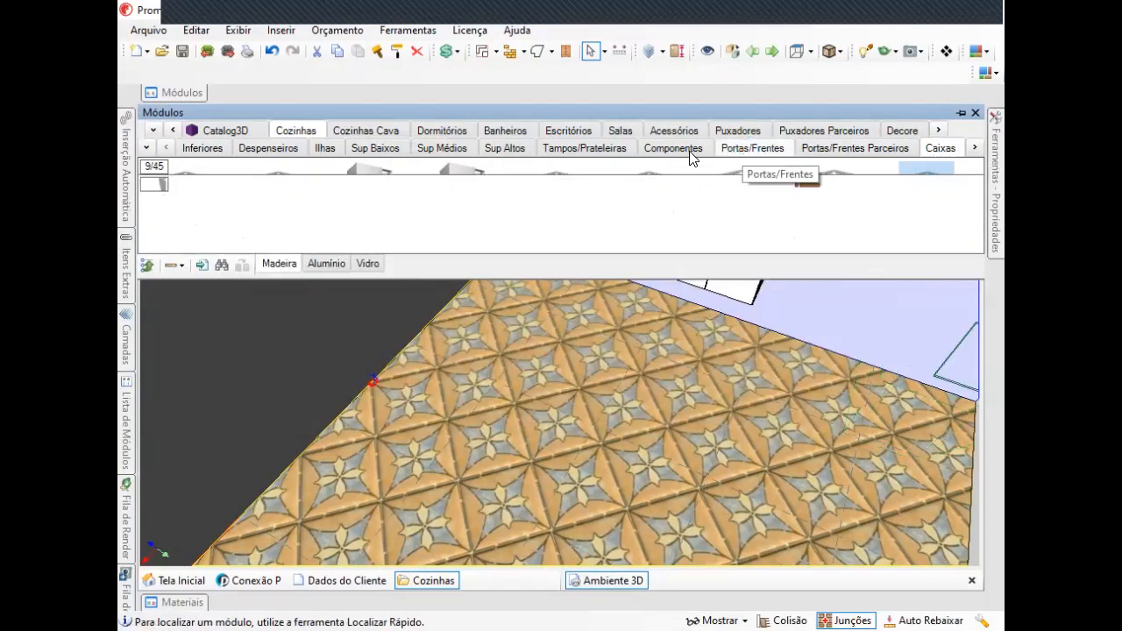
left_click(434, 149)
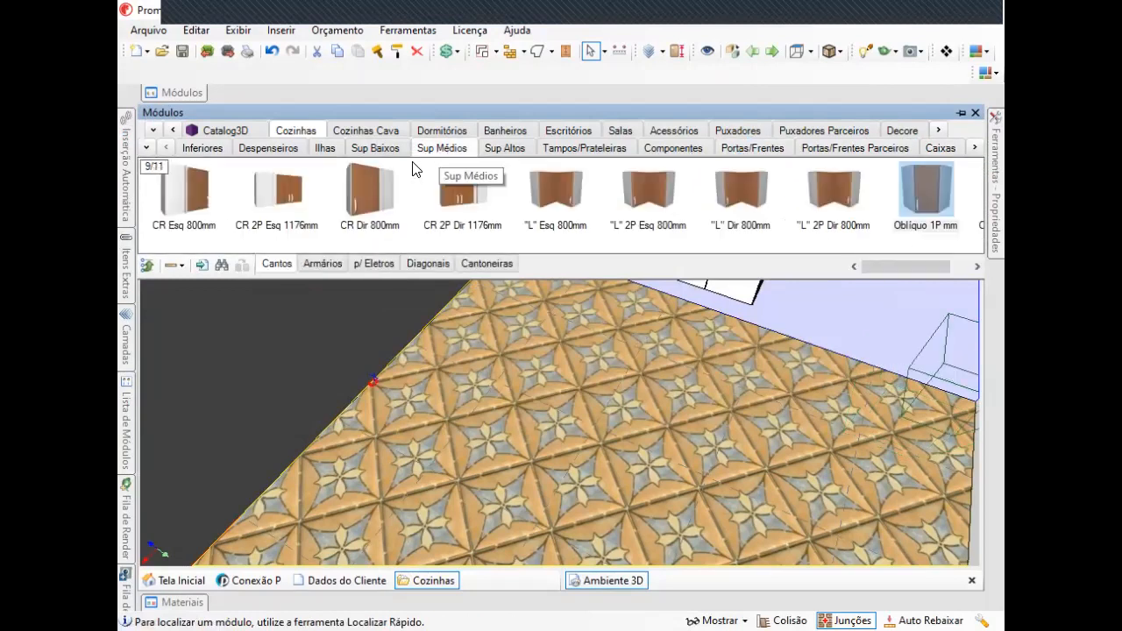
left_click(377, 147)
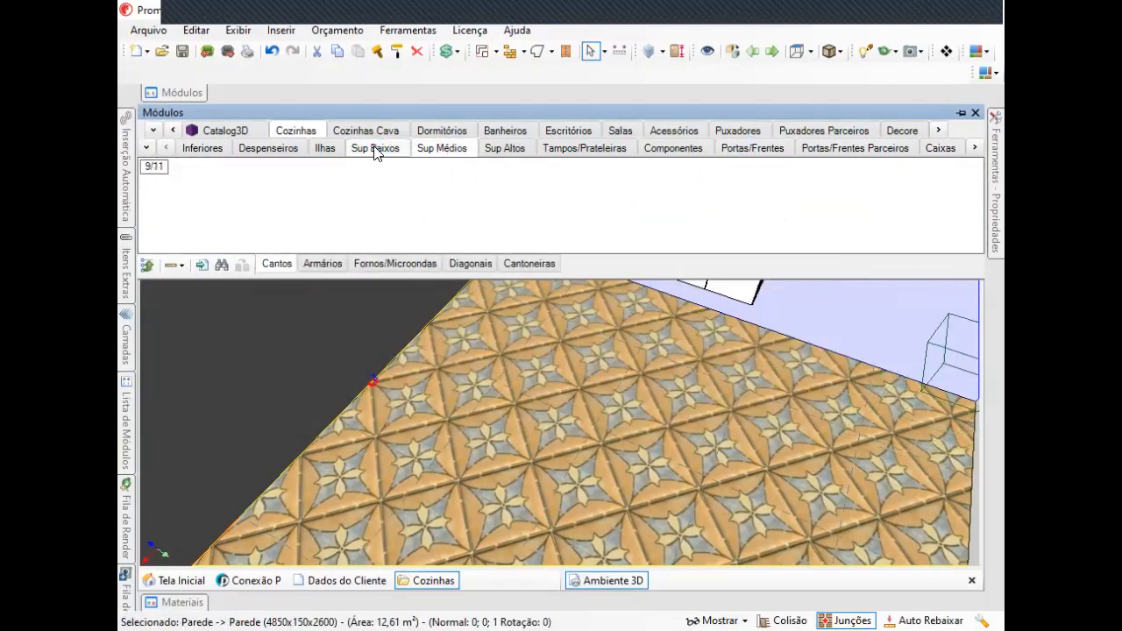
left_click(505, 149)
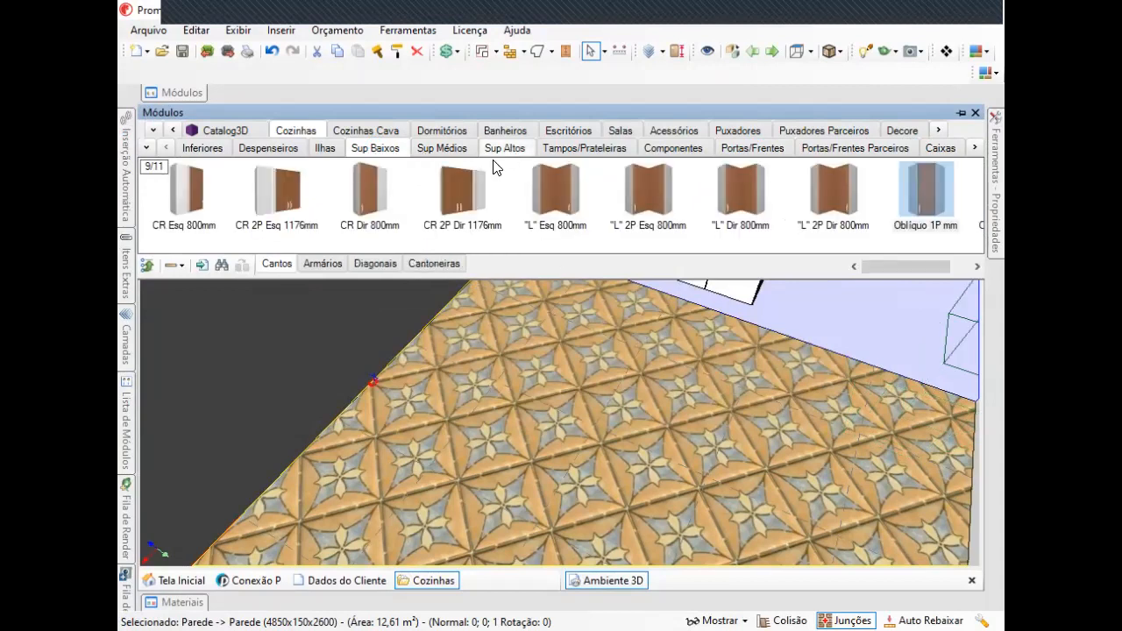
left_click(324, 149)
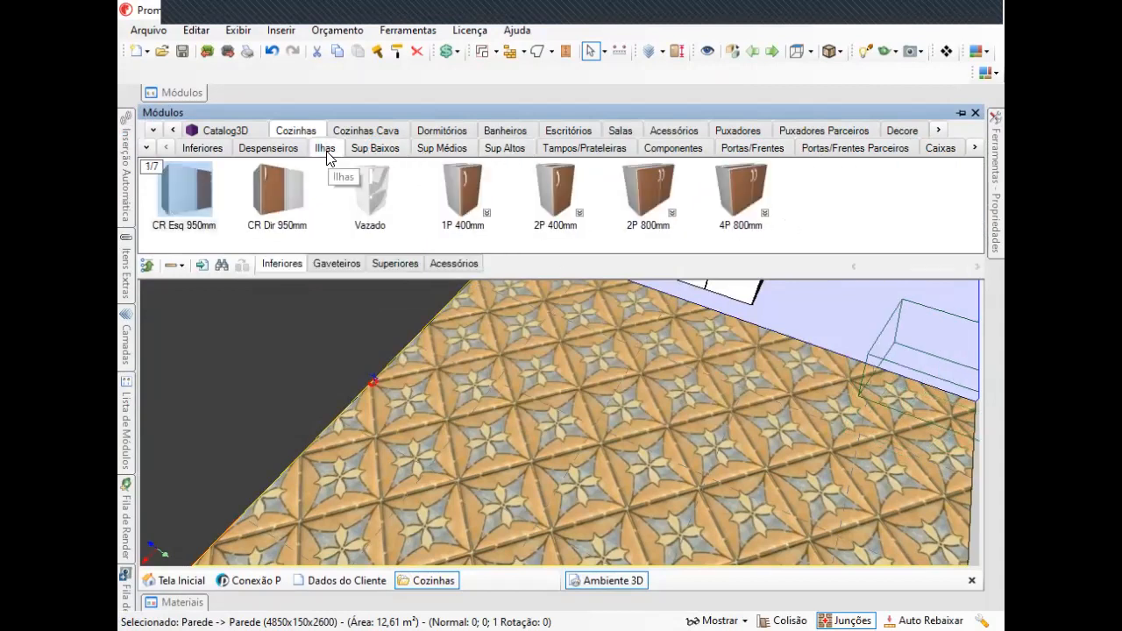
left_click(271, 149)
left_click(199, 151)
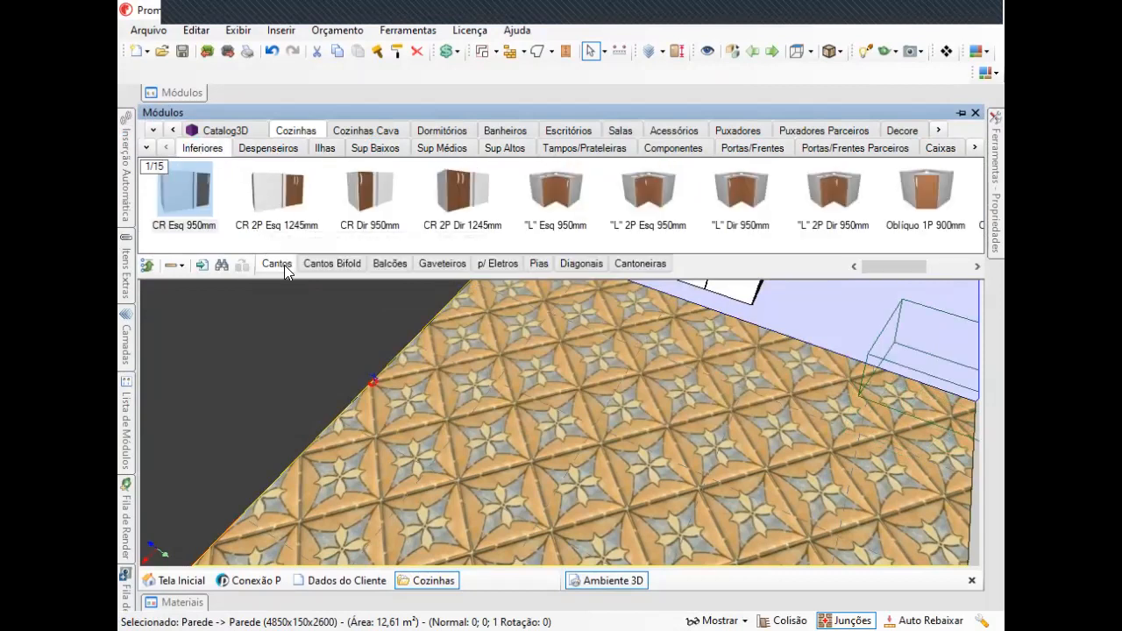
Browse the Despenseiros and Ilhas subcategories and their module groups such as Cantoneiras, Torres and Gaveteiros.
left_click(272, 148)
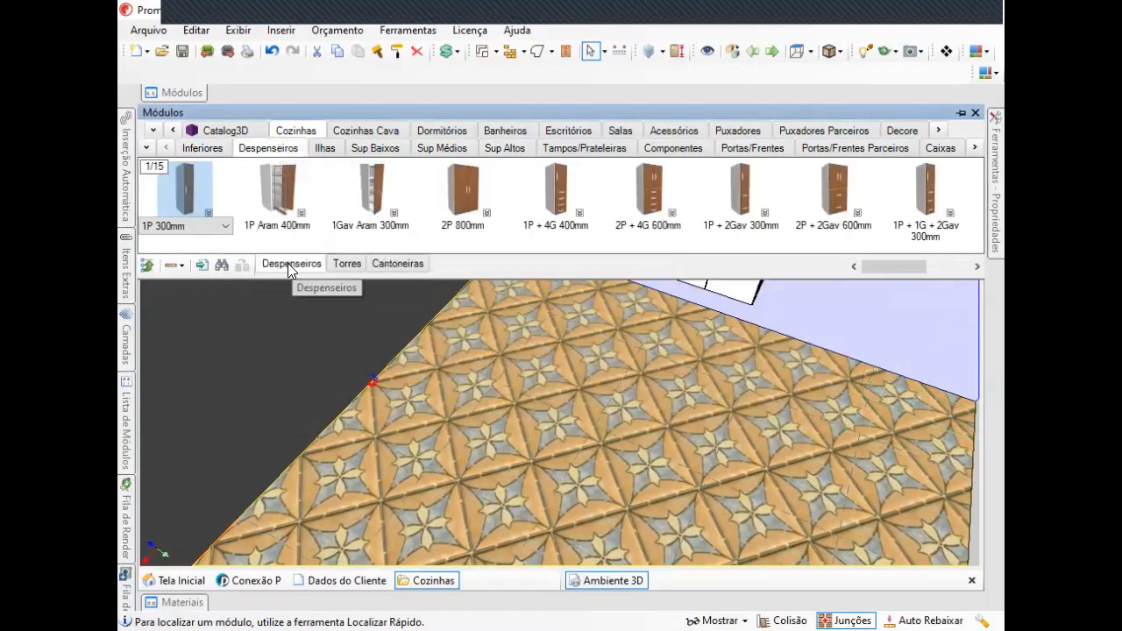
left_click(402, 265)
left_click(354, 266)
left_click(325, 148)
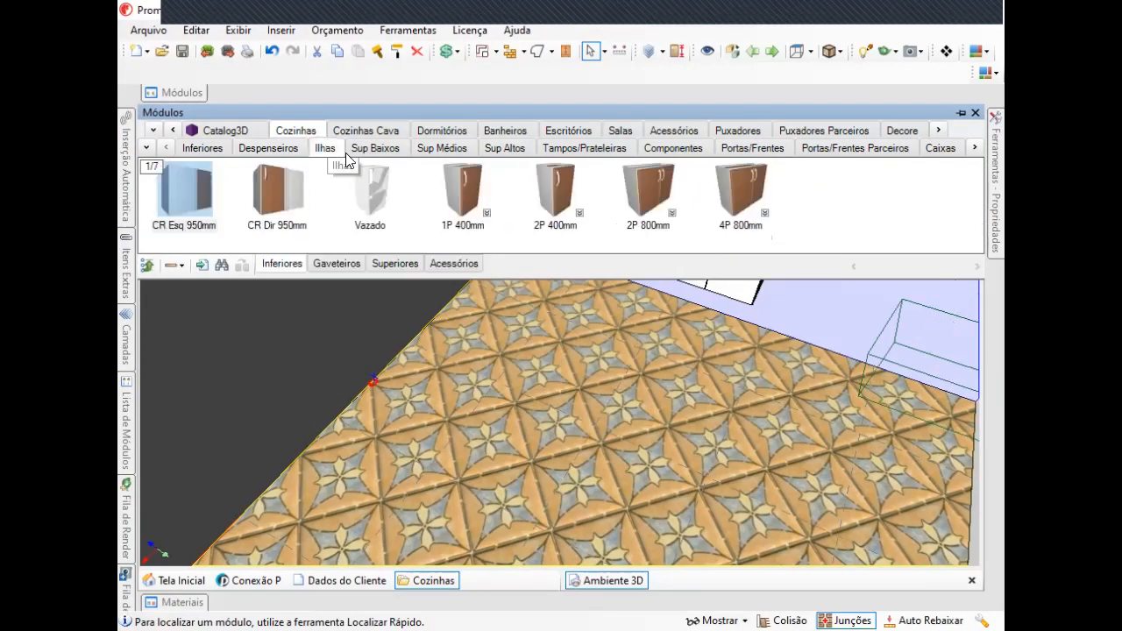
left_click(442, 263)
left_click(340, 265)
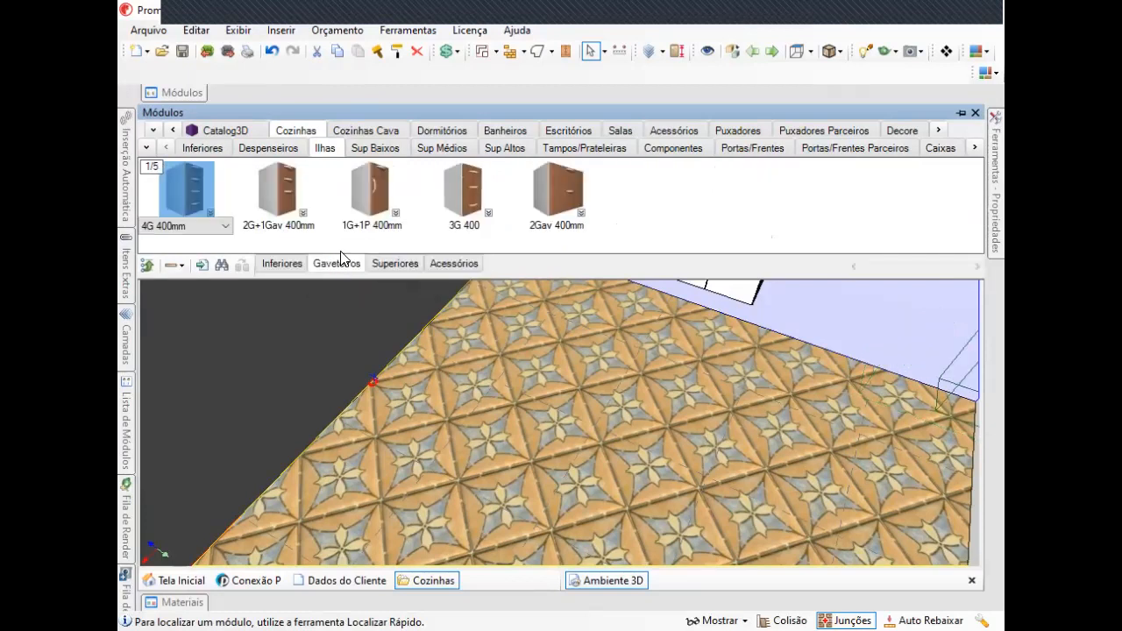
Open Localizar Rápido and search the module library for balcao.
left_click(222, 266)
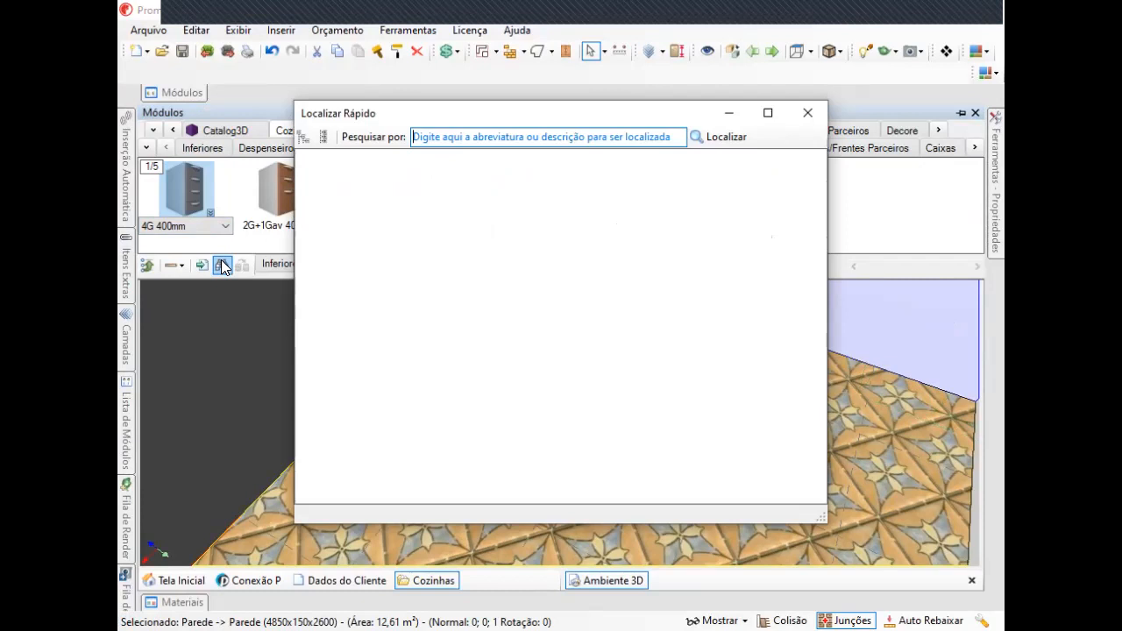
left_click(485, 133)
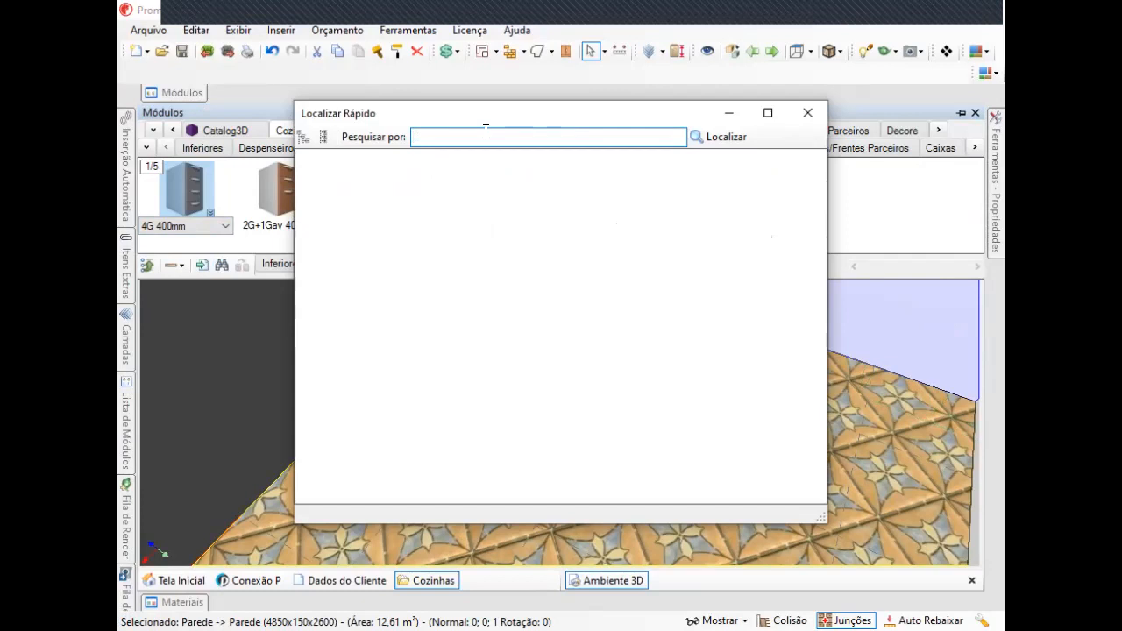
type("balcao")
key("Return")
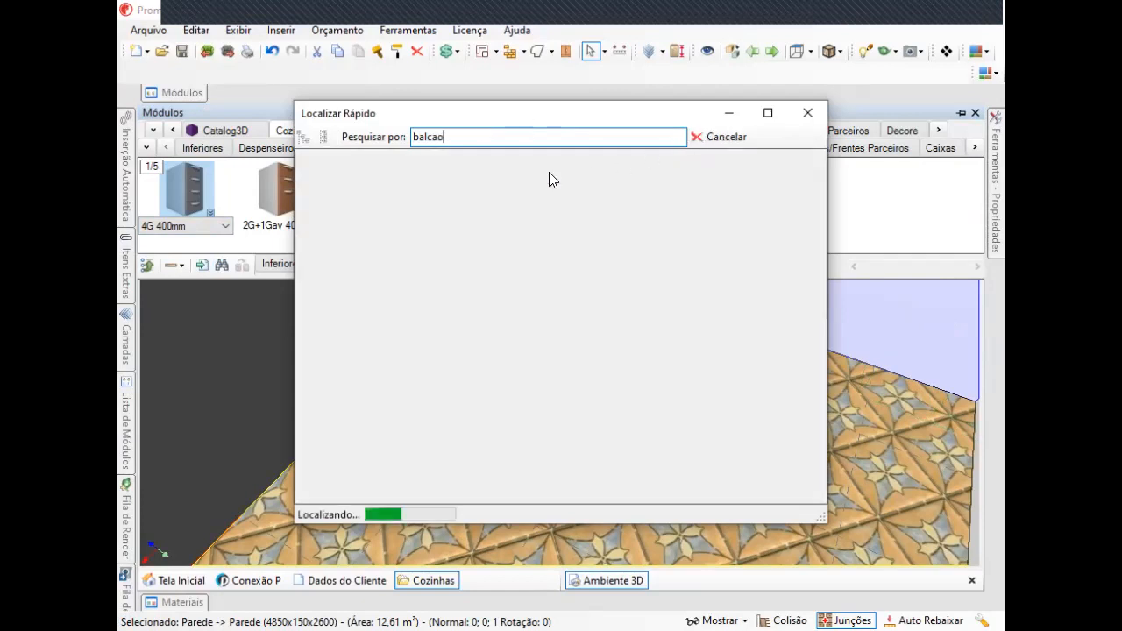
Stop the running search and shorten the search term to b.
left_click(701, 138)
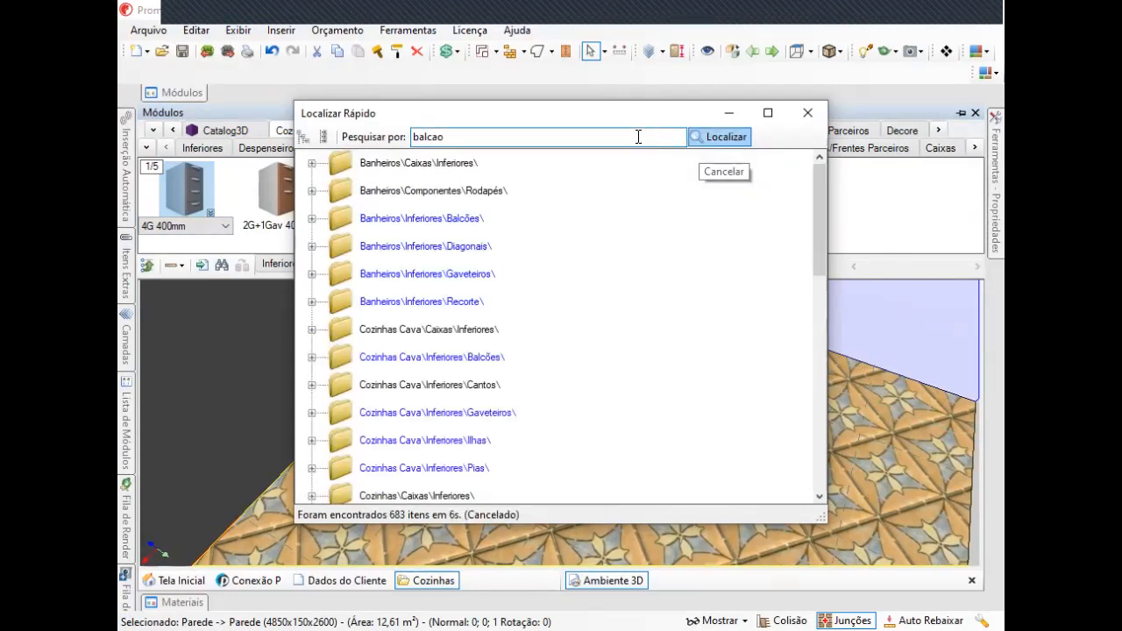
left_click(459, 139)
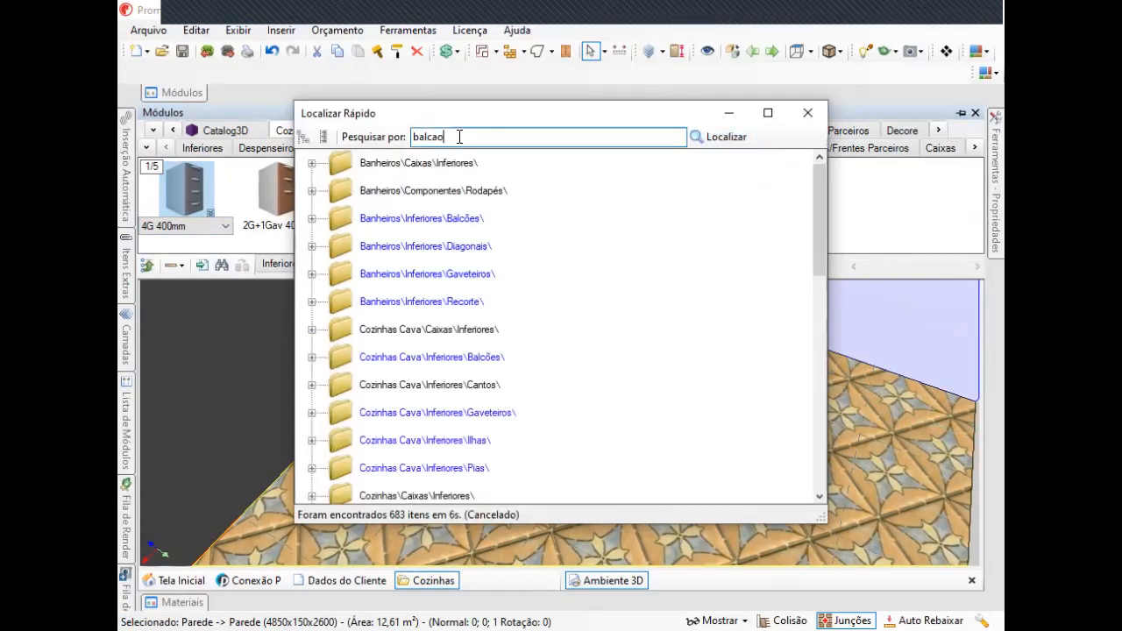
key("BackSpace")
key("BackSpace")
key("BackSpace")
key("BackSpace")
Expand the Banheiros\Inferiores\Balcões result folder, pick the 1P 300mm module and close Localizar Rápido.
left_click(312, 218)
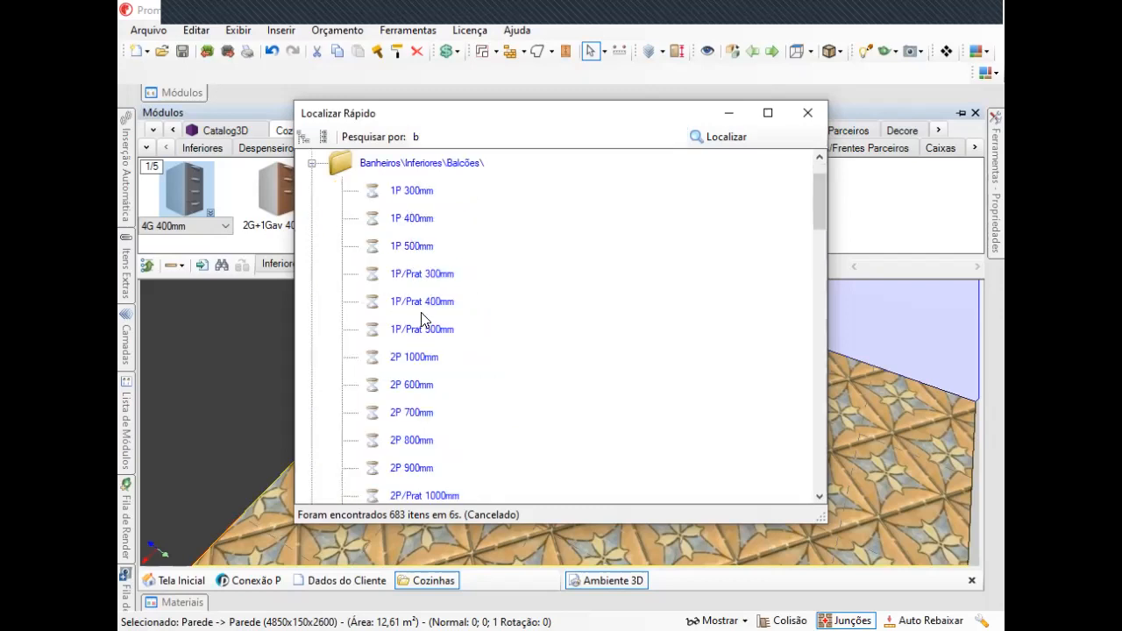
scroll(425, 394, "down", 1)
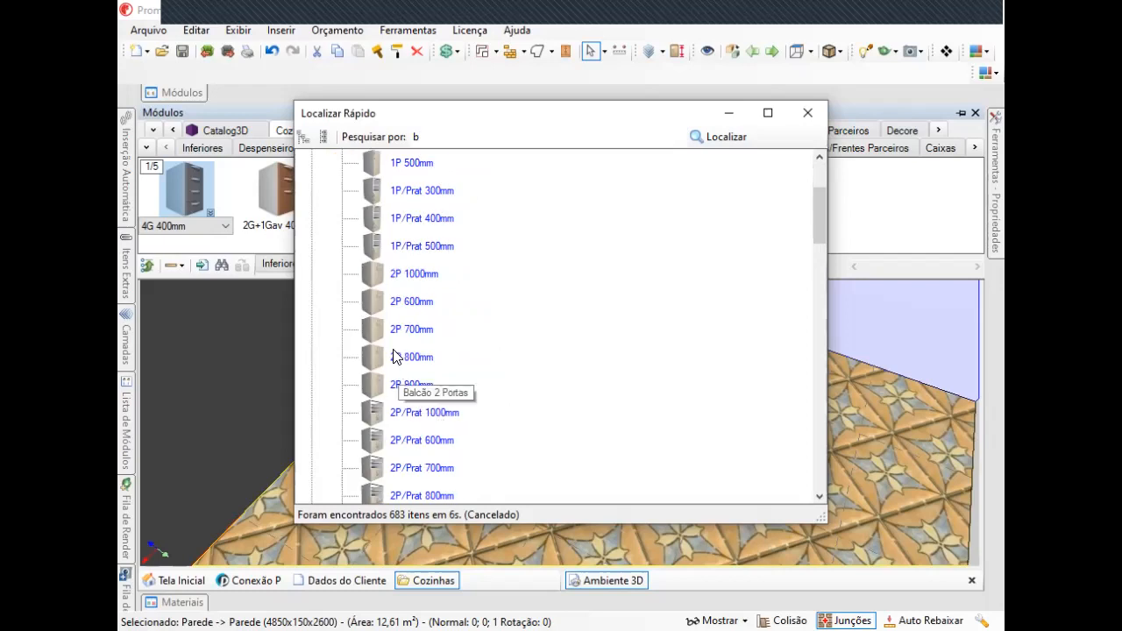
scroll(403, 279, "up", 2)
left_click(414, 247)
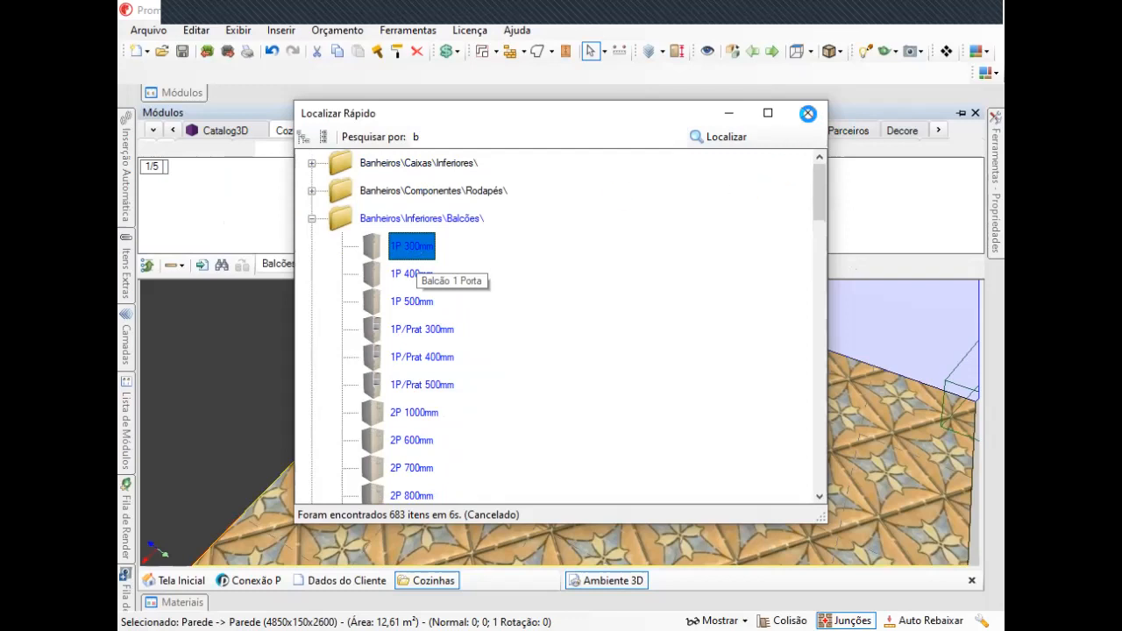
left_click(808, 113)
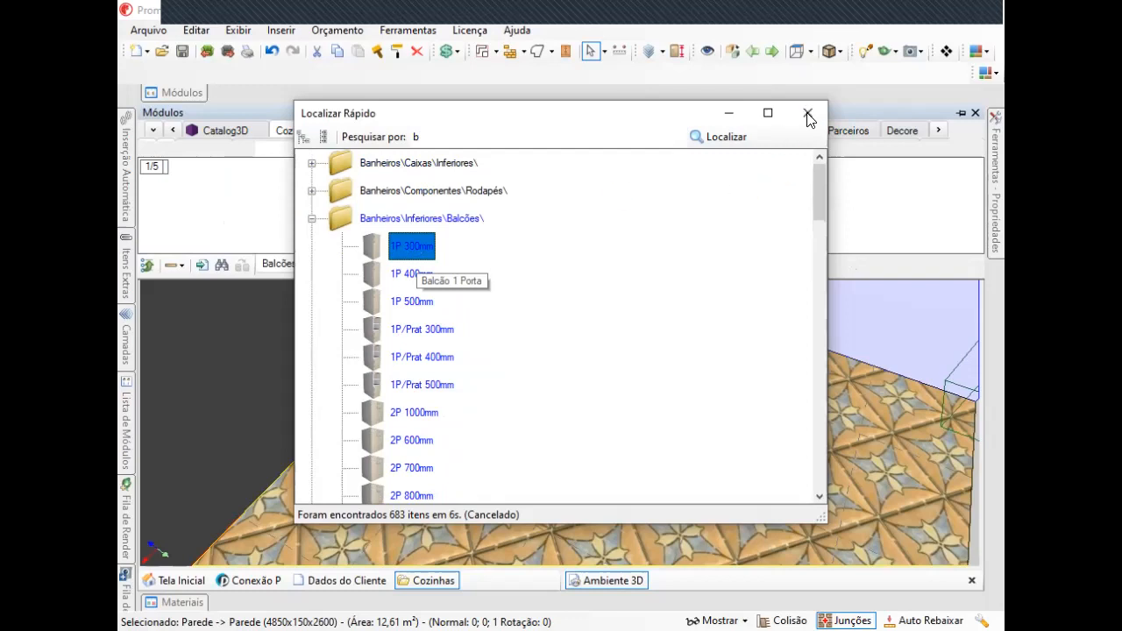